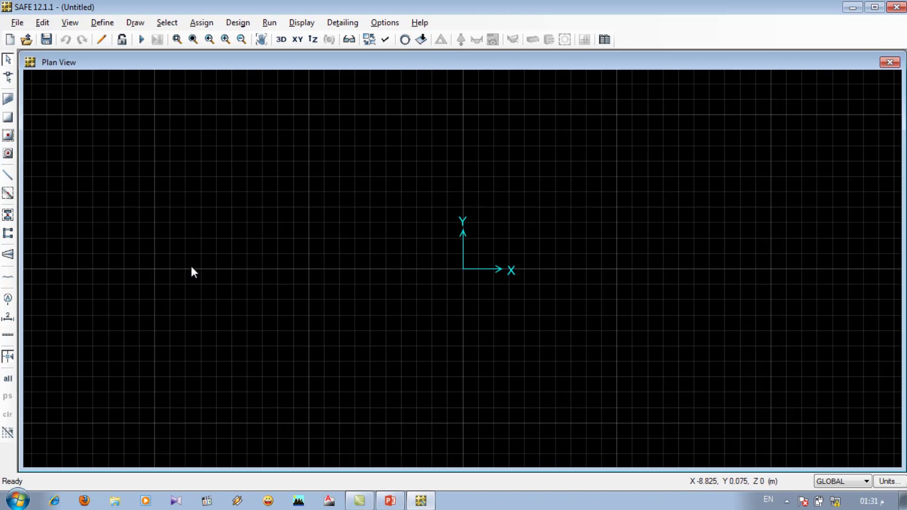
- Turn off the Horizon display in the plan view
left_click(386, 40)
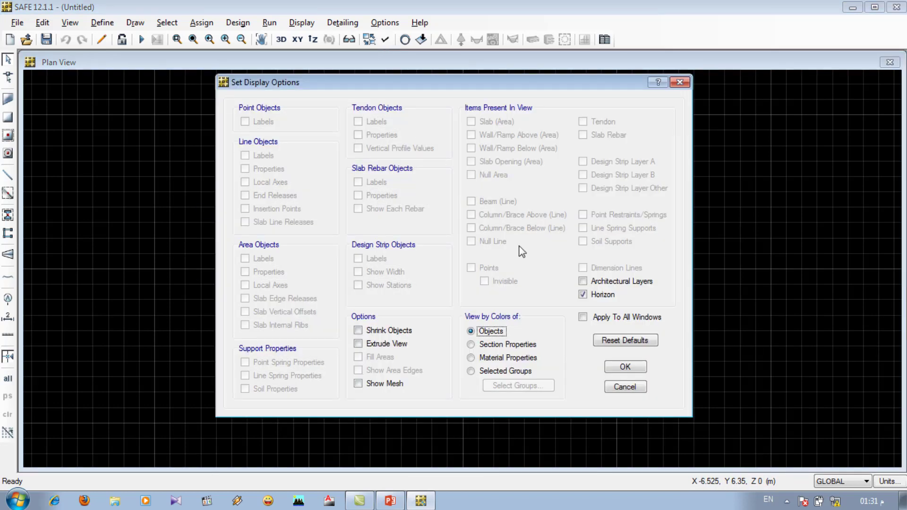
left_click(583, 294)
left_click(624, 367)
- Open the GLOBAL coordinate system's grid definition for modification and display the grid data as spacing
right_click(273, 143)
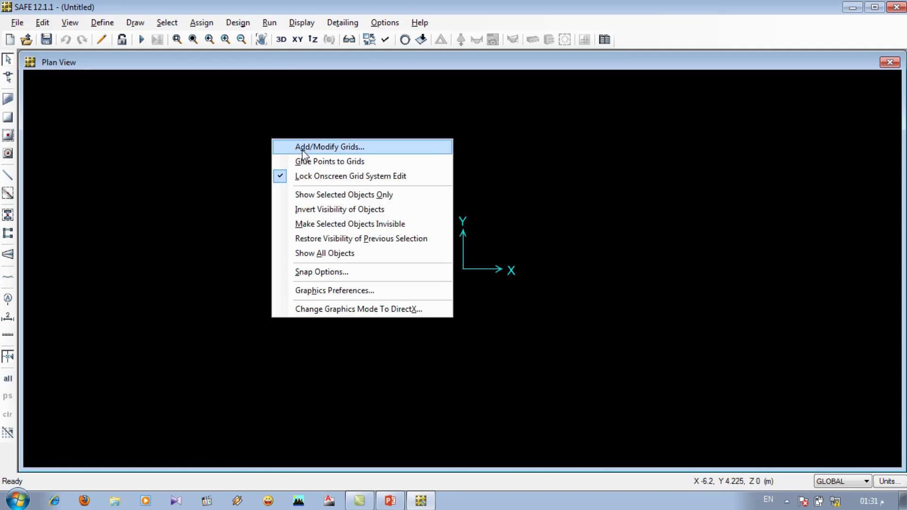
left_click(303, 147)
left_click(514, 245)
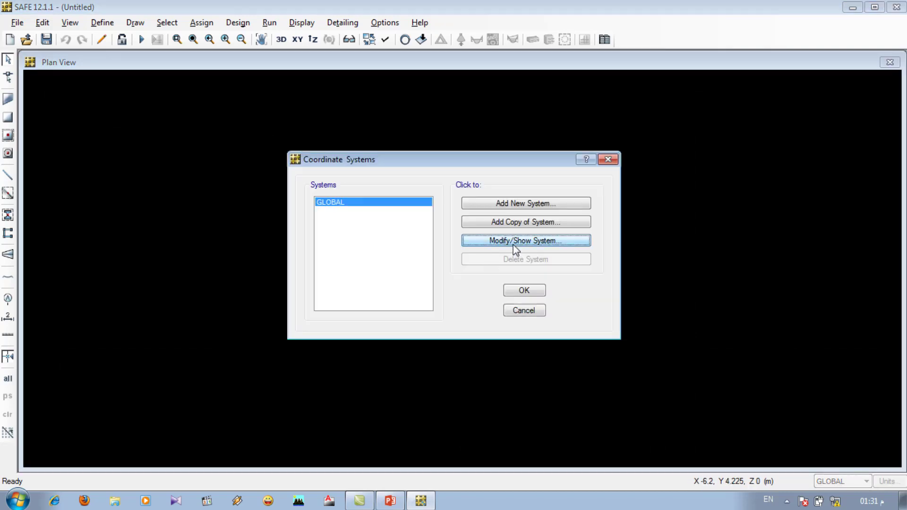
left_click(454, 74)
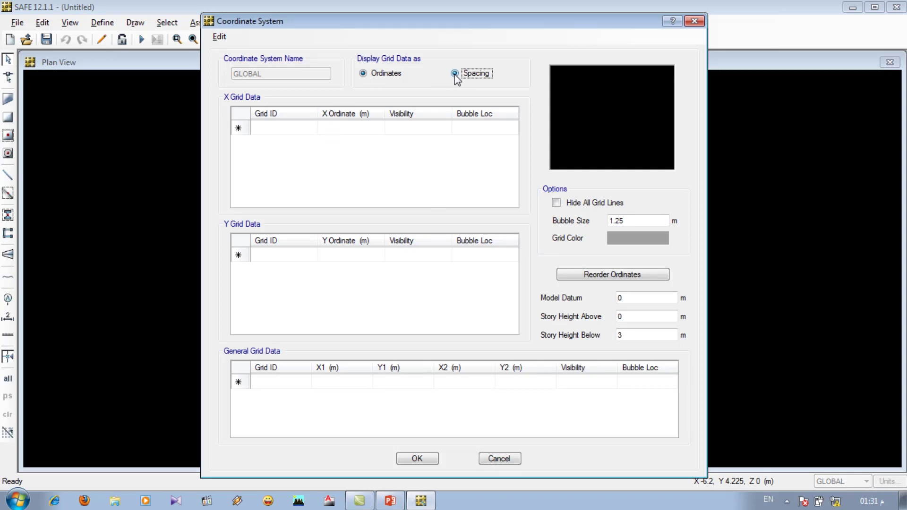
- Enter the X grid spacings 1.5, 3, 3.7, 1.3, 1.3, 4.45, 4, 1.5 and 0 m
left_click(331, 129)
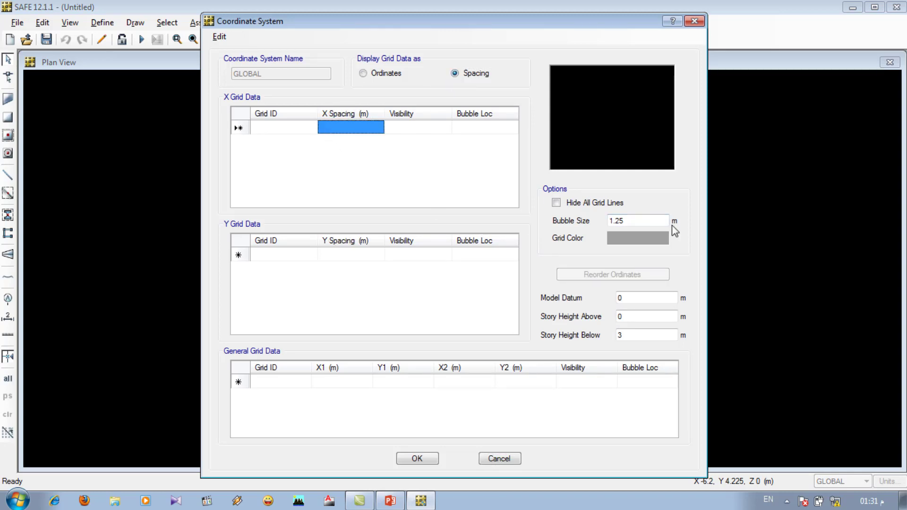
type("1.5")
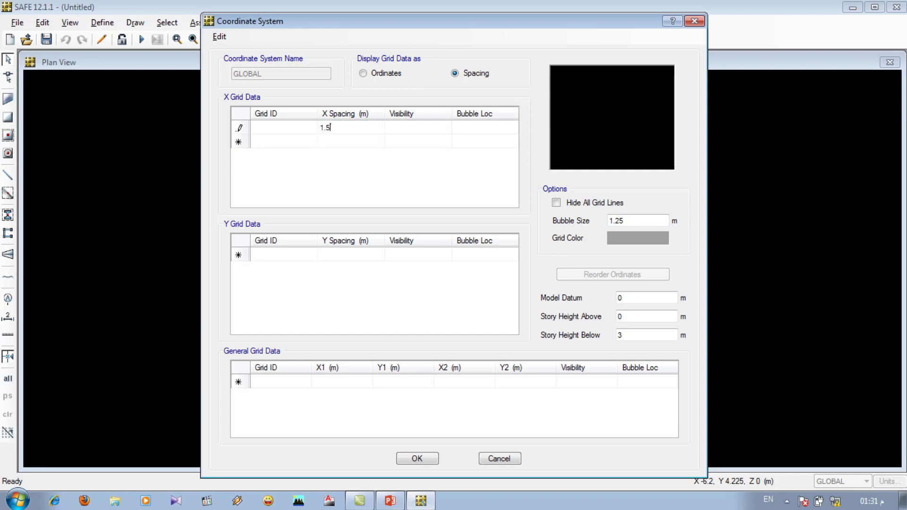
key("Return")
type("3")
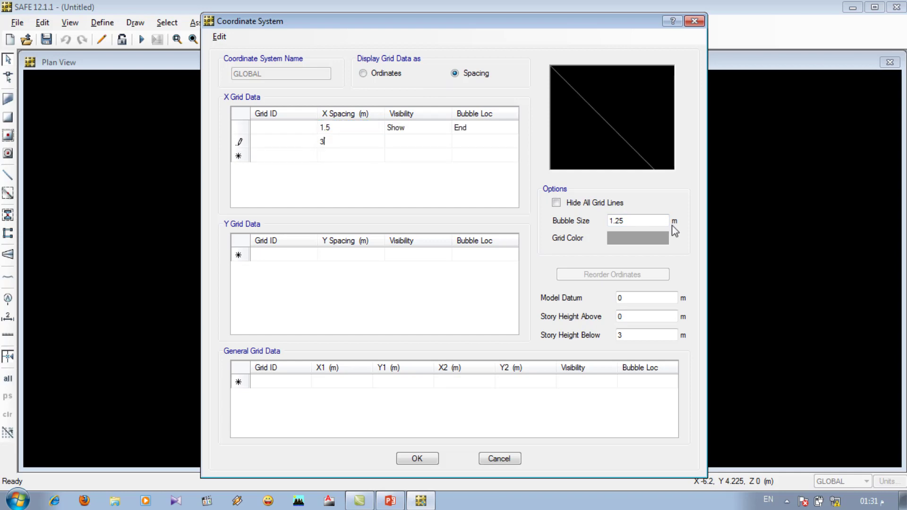
key("Return")
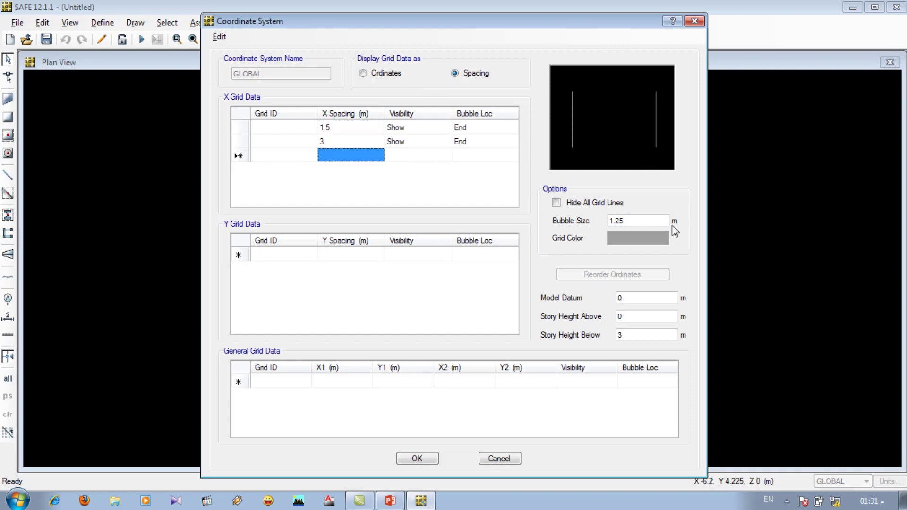
type("3.7")
key("Return")
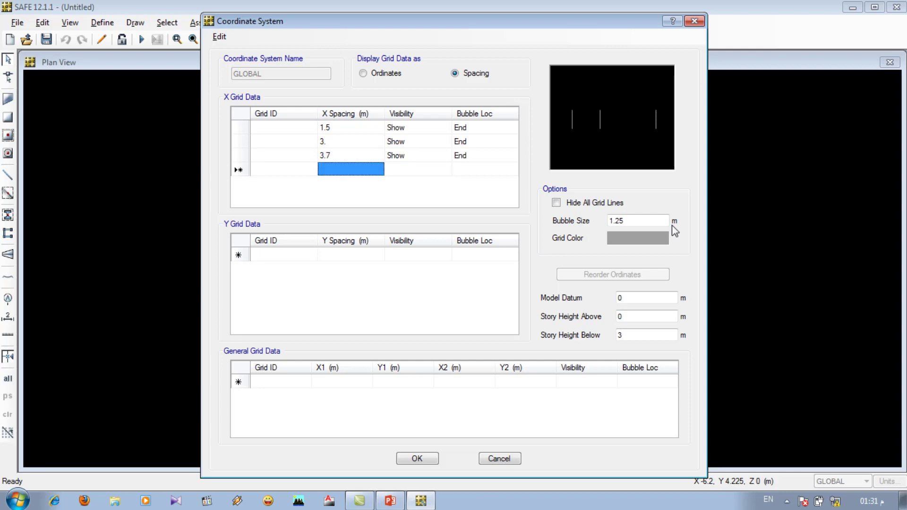
type("1.3")
key("Return")
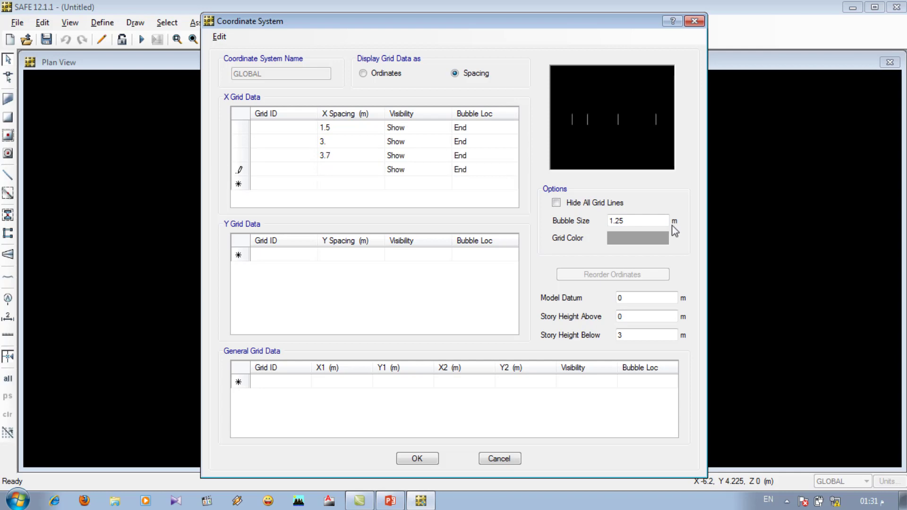
type("1.3")
key("Return")
type("4.45")
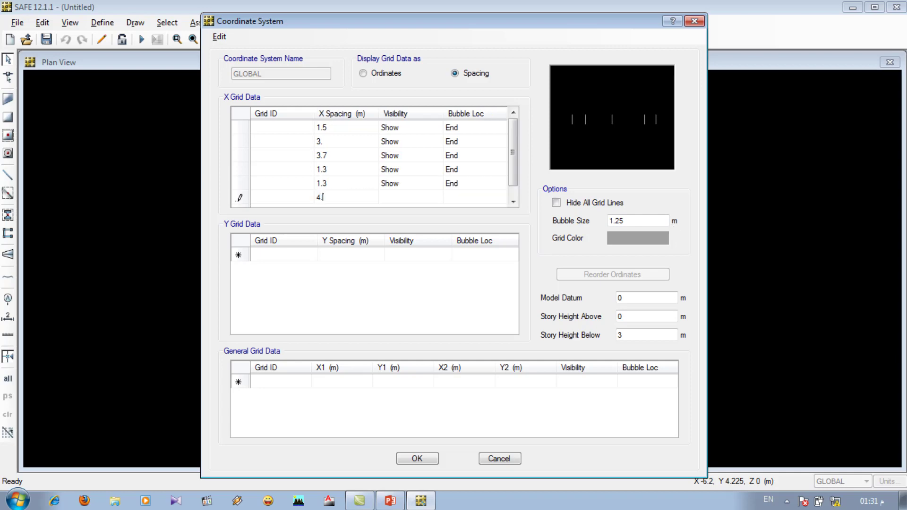
key("Return")
type("4")
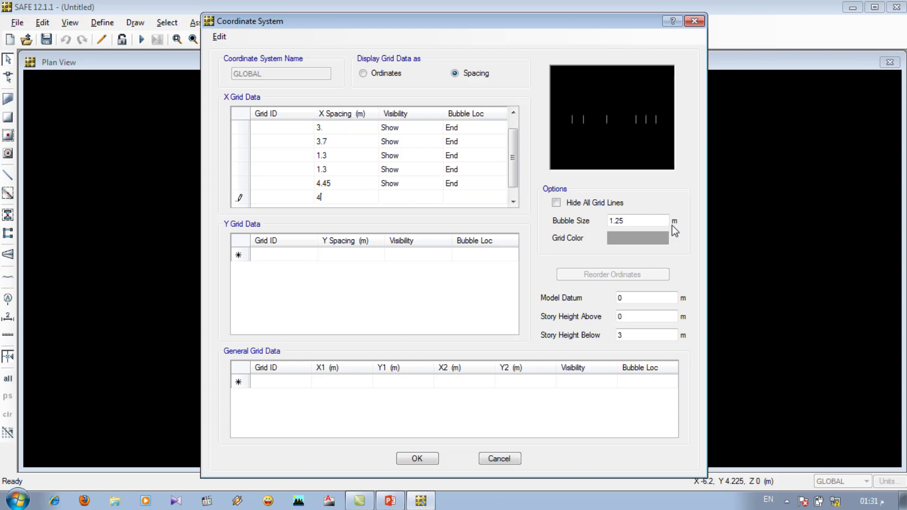
key("Return")
type("1.5")
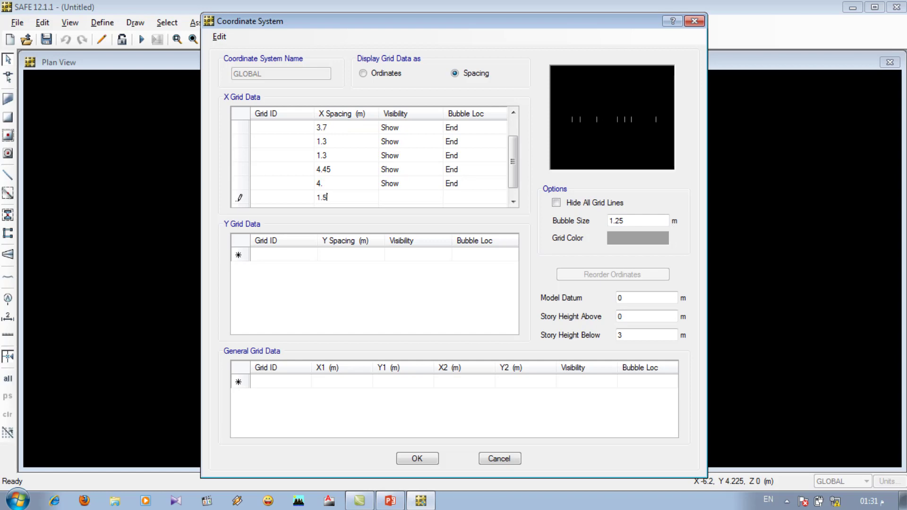
key("Return")
type("0")
key("Return")
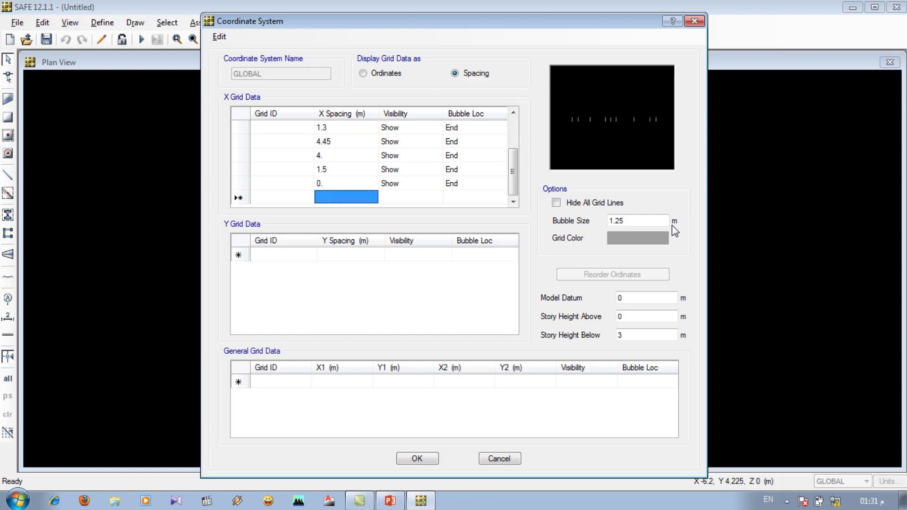
- Enter the Y grid spacings 1.75, 3.25, 5, 3.75, 1.75 and 0 m and apply the grid to the model
left_click(354, 257)
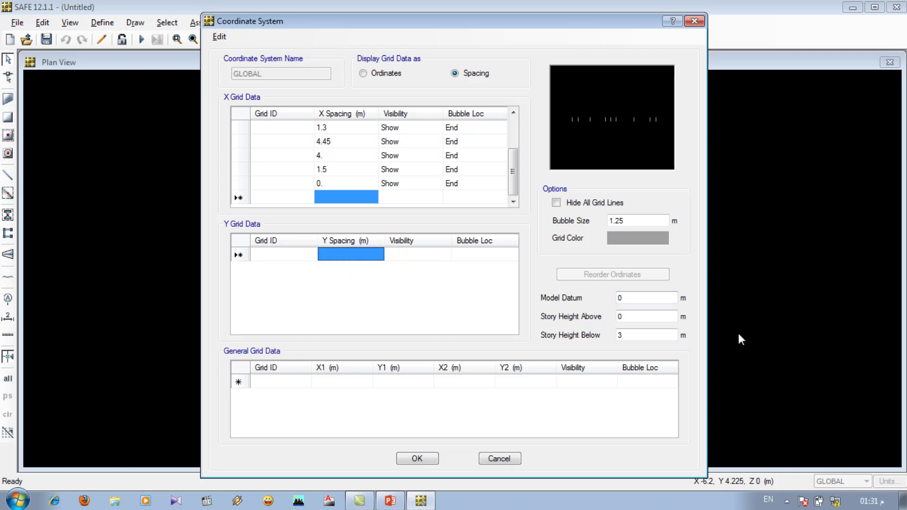
type("1.75")
key("Return")
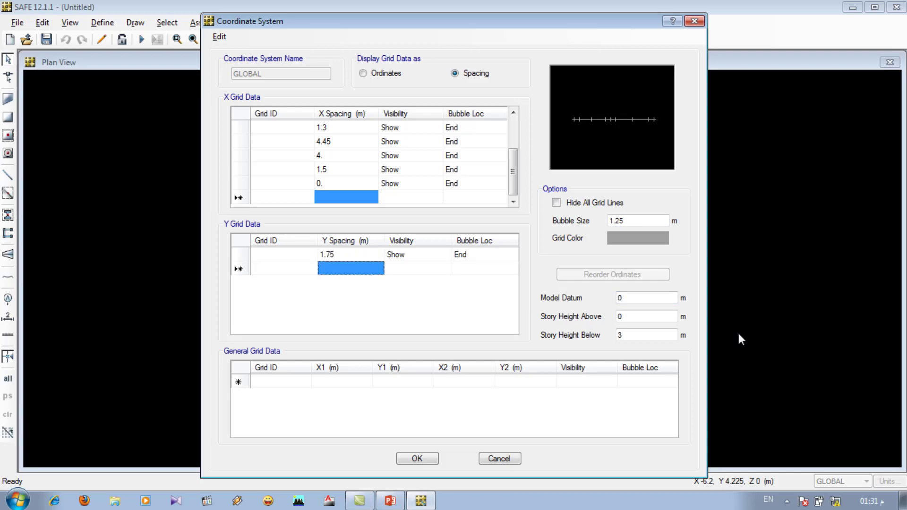
type("3.2")
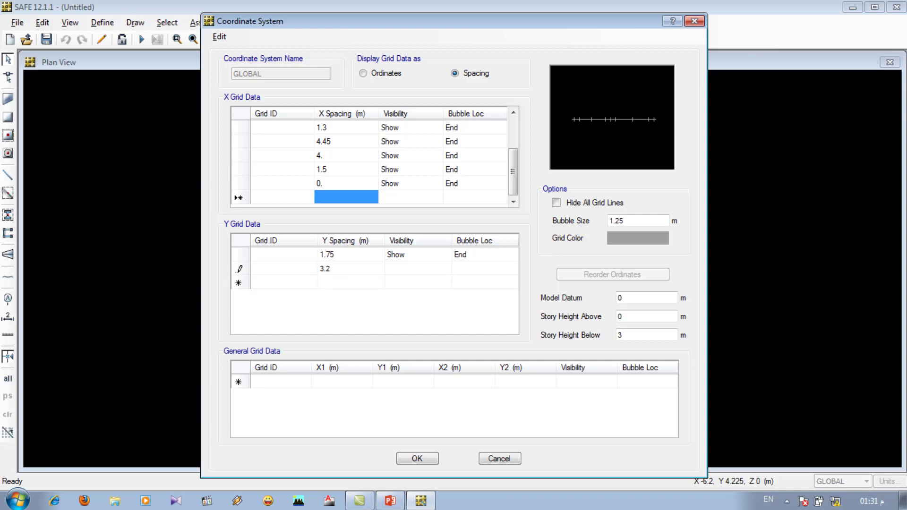
type("5")
key("Return")
type("5")
key("Return")
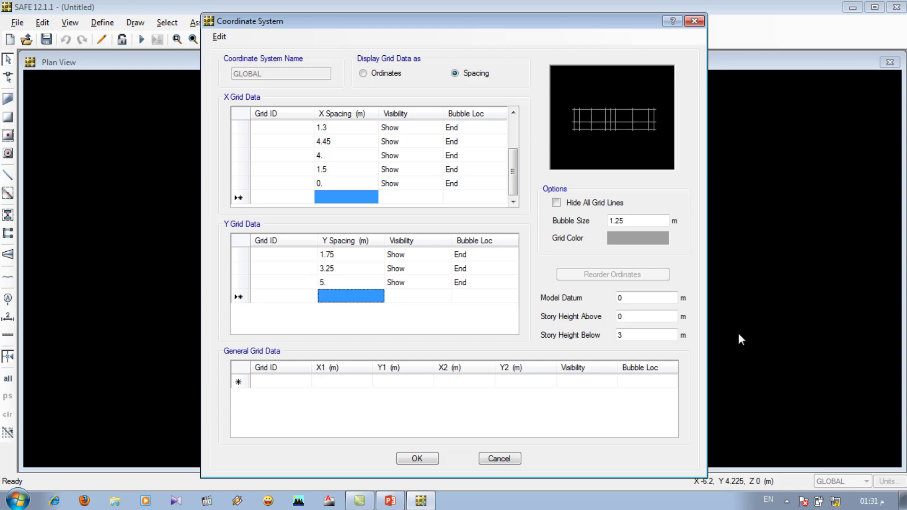
type("3.75")
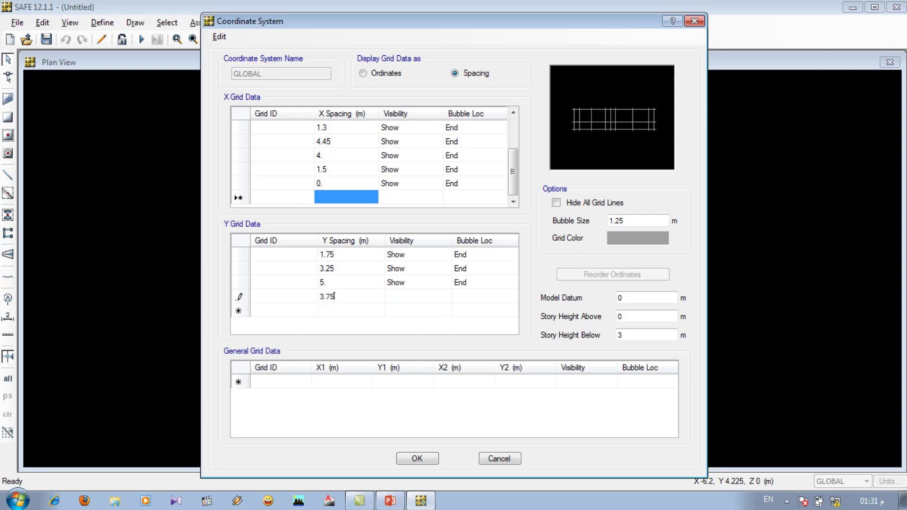
key("Return")
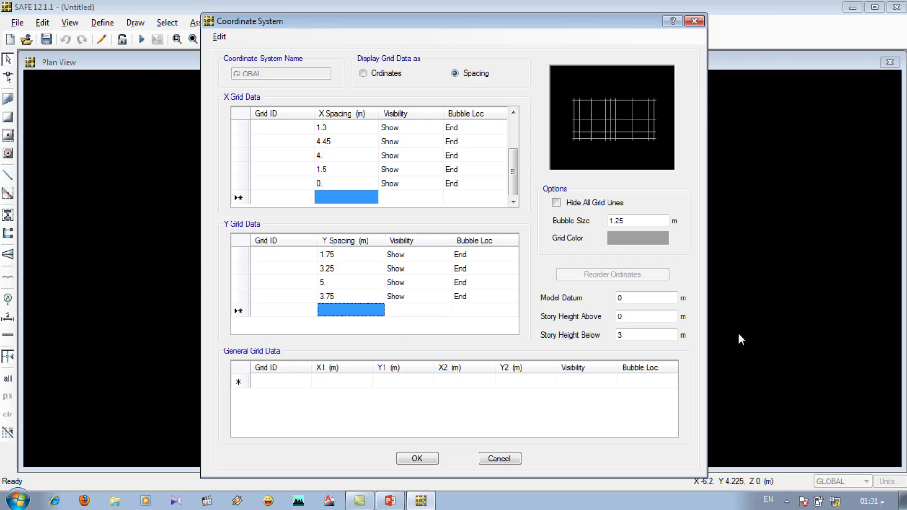
type("1.75")
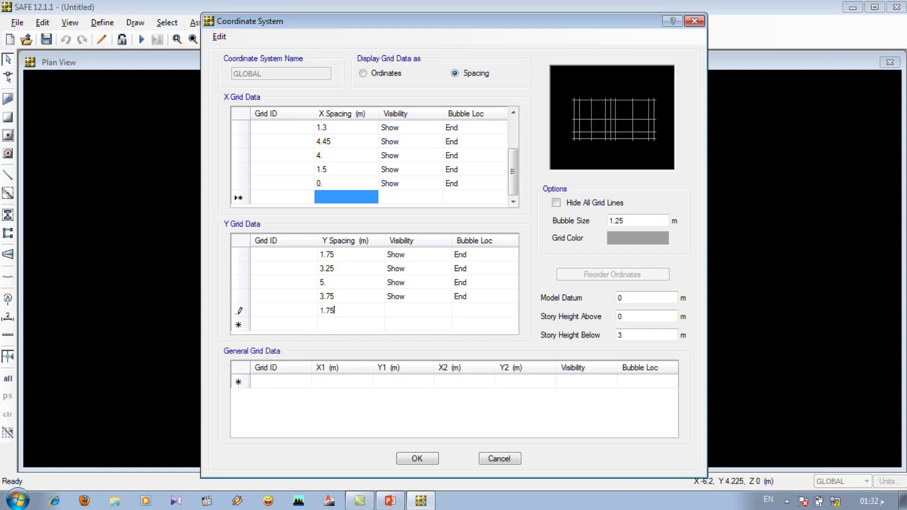
key("Return")
type("0")
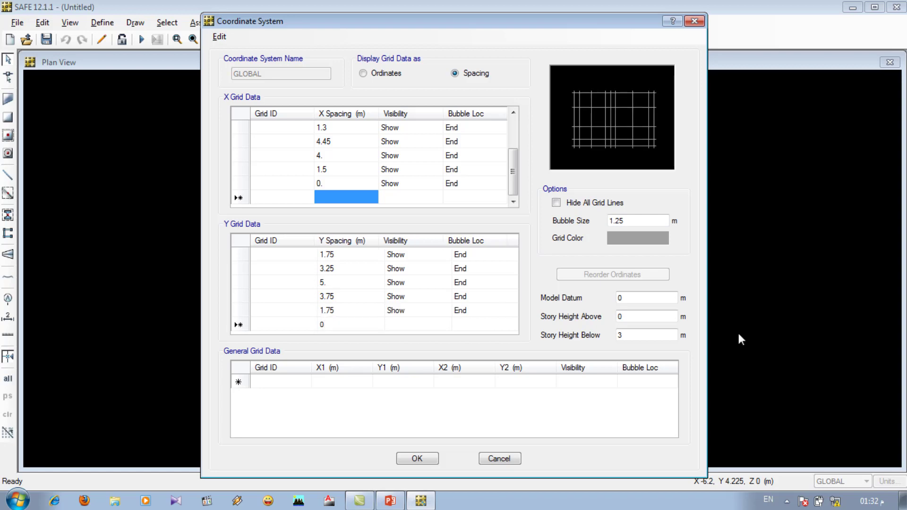
key("Return")
left_click(418, 458)
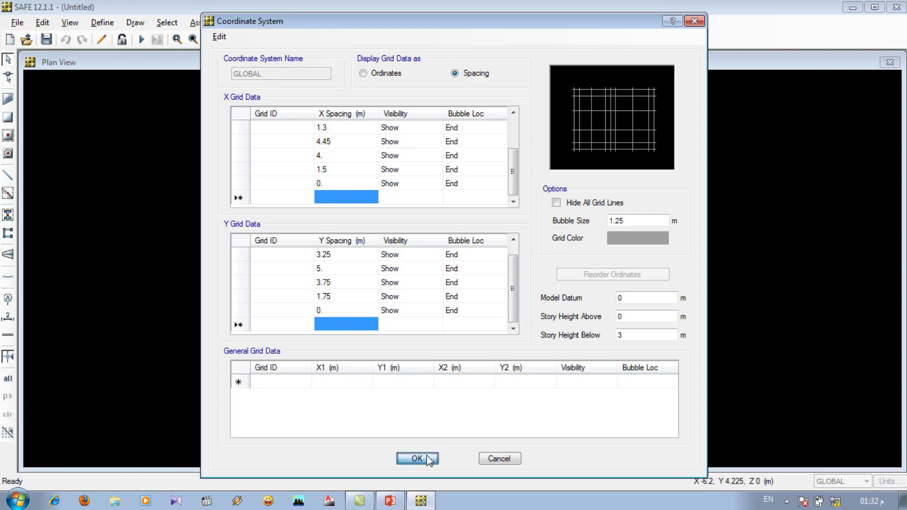
left_click(523, 291)
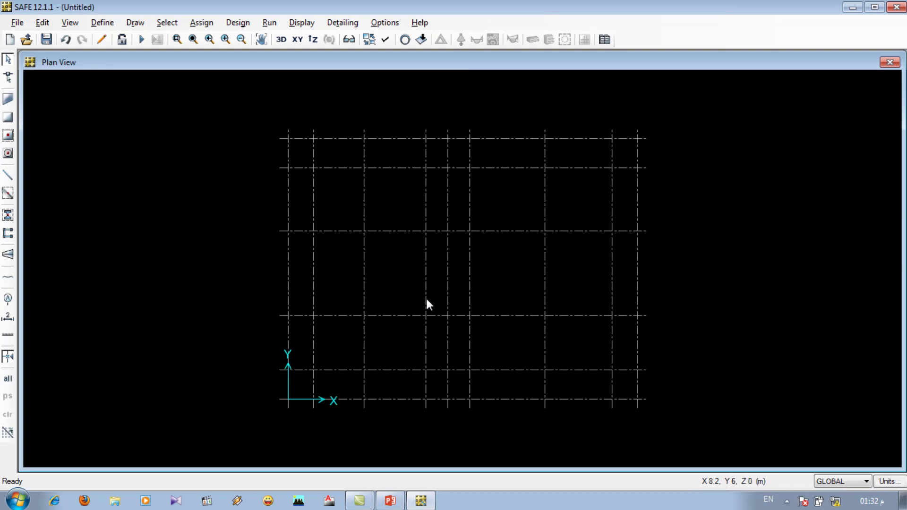
- Define a new slab property named "Flat Slab" with a thickness of 0.25 m
left_click(102, 24)
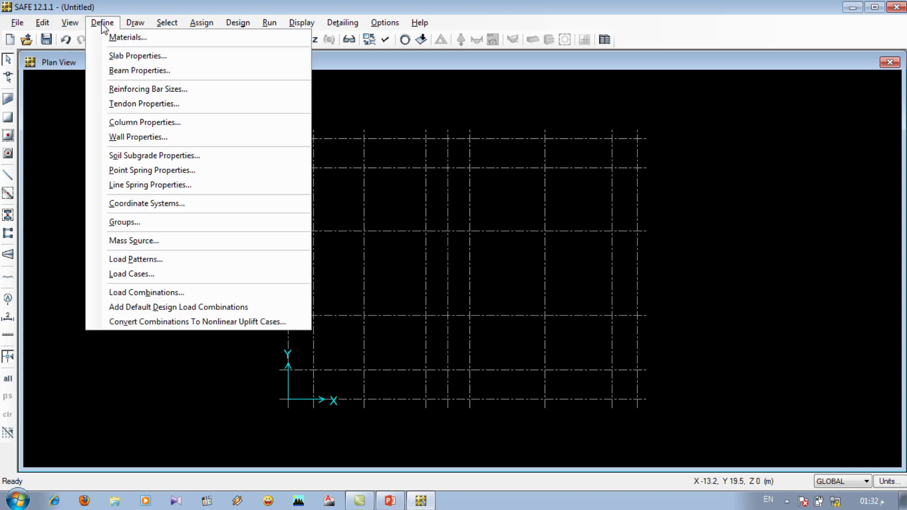
left_click(112, 58)
left_click(545, 202)
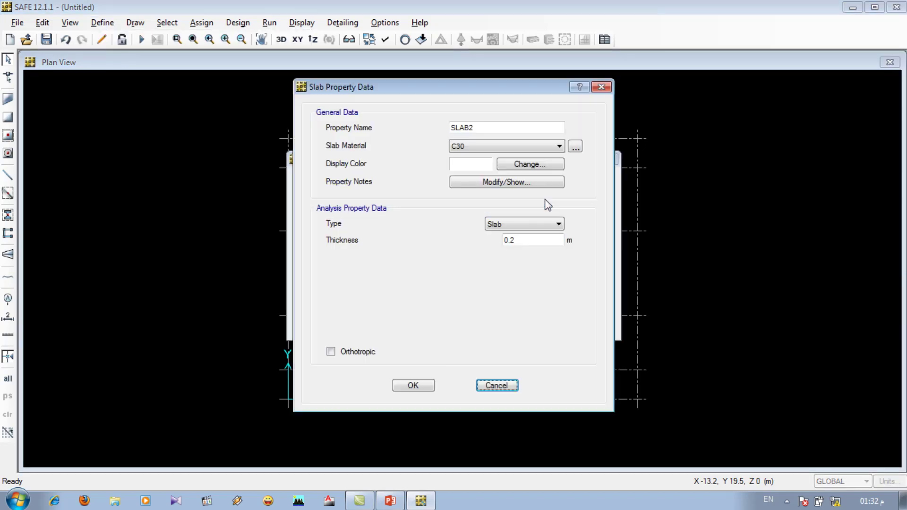
double_click(483, 130)
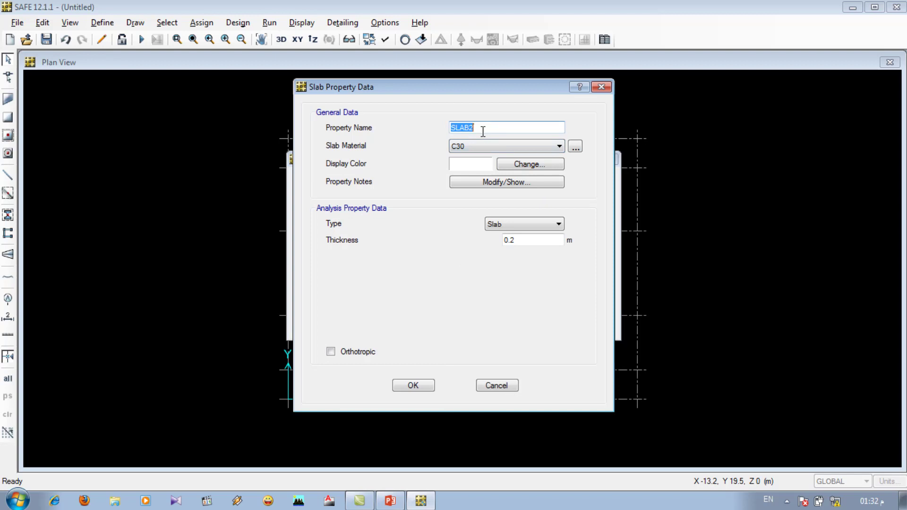
type("Flat Slab")
left_click(516, 240)
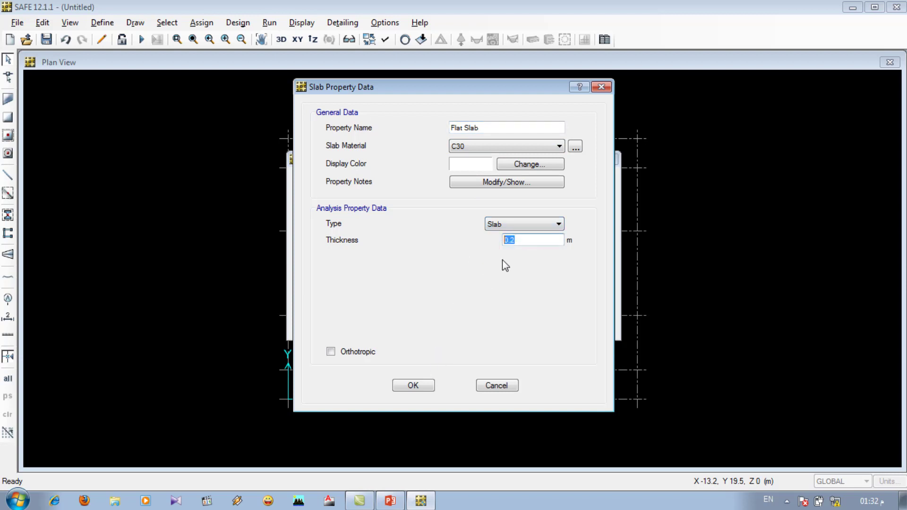
type(".25")
left_click(408, 387)
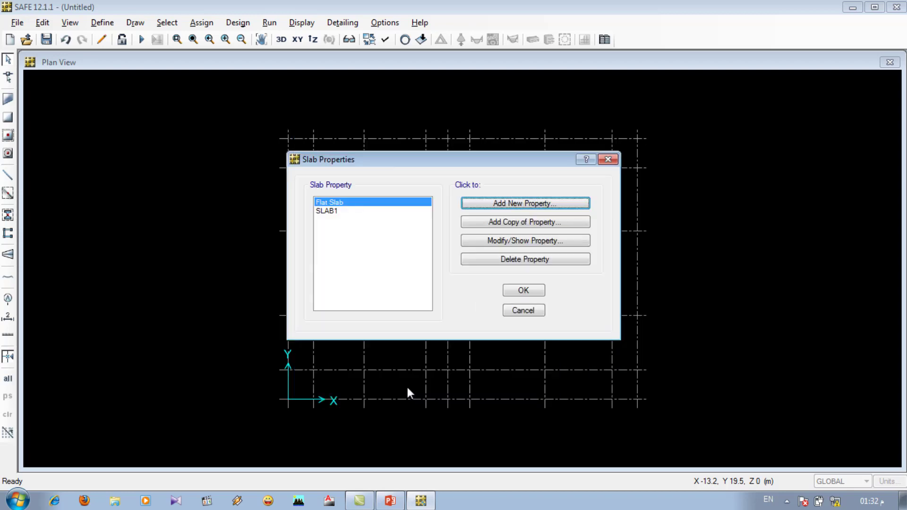
left_click(520, 292)
- Switch to the PowerPoint slide show to check the required column sections and return to SAFE
left_click(390, 500)
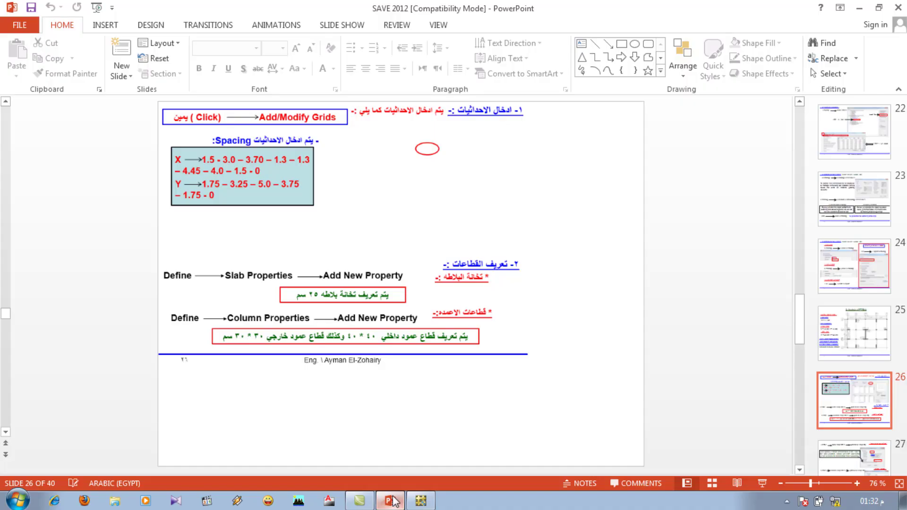
left_click(762, 483)
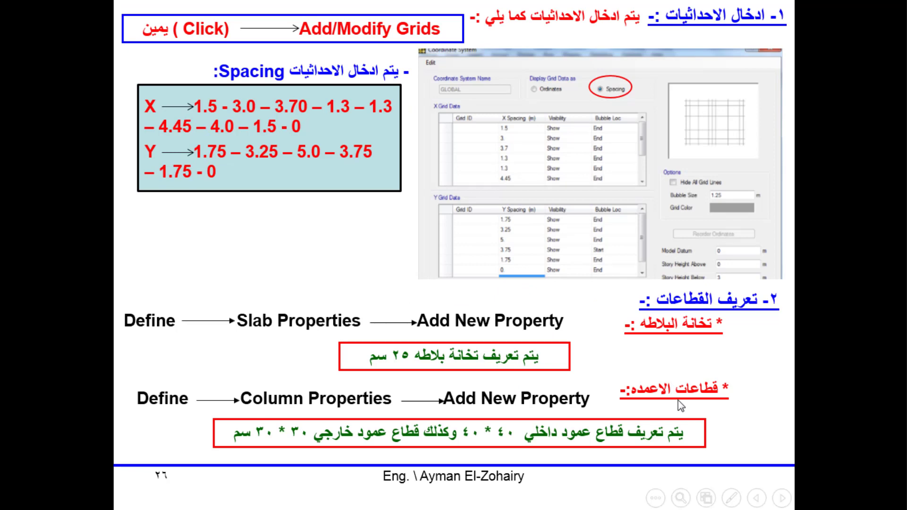
key("alt+Tab")
key("alt+Tab")
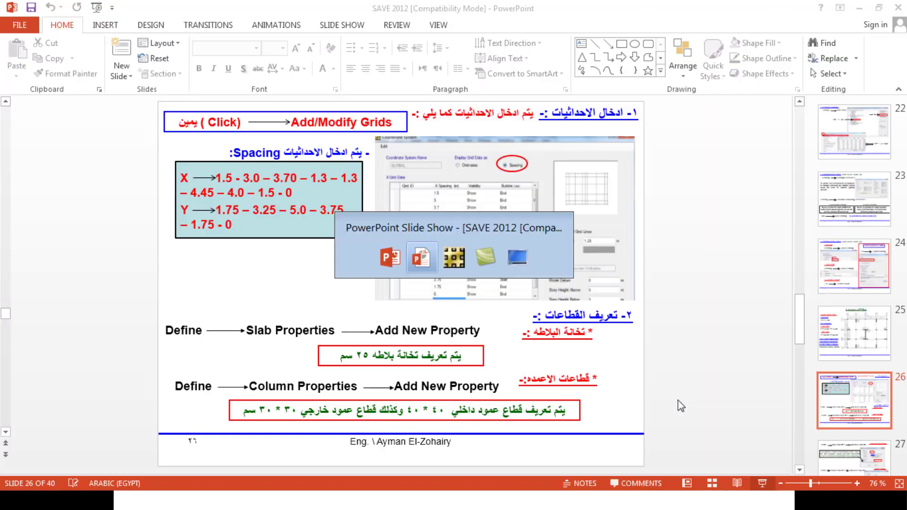
key("alt+Tab")
- Add a rectangular column property named "Column(30X30)", 0.3 m parallel to the 2-axis, including the automatic rigid zone area over the column
left_click(109, 24)
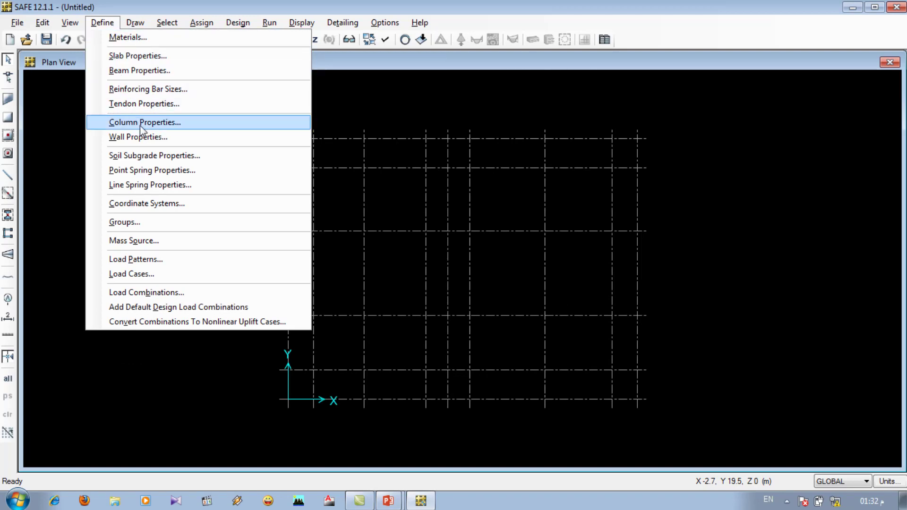
left_click(143, 124)
left_click(543, 204)
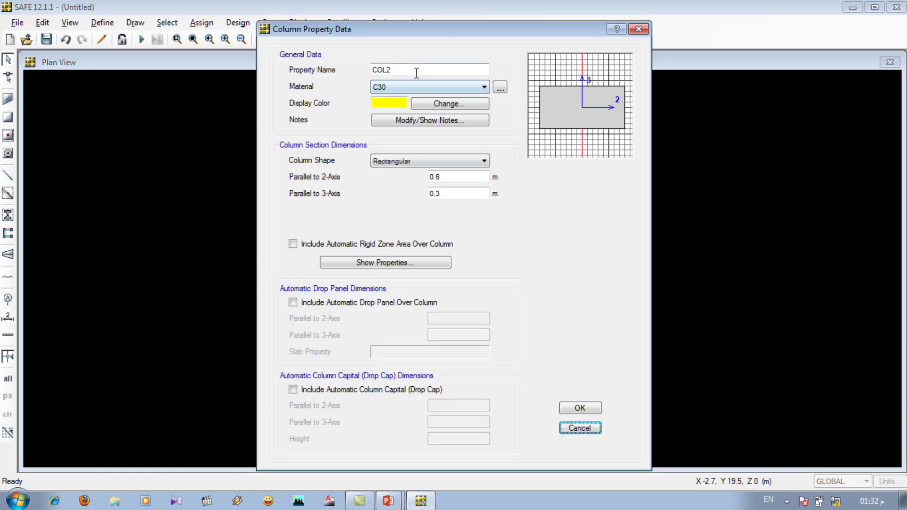
double_click(416, 72)
type("C")
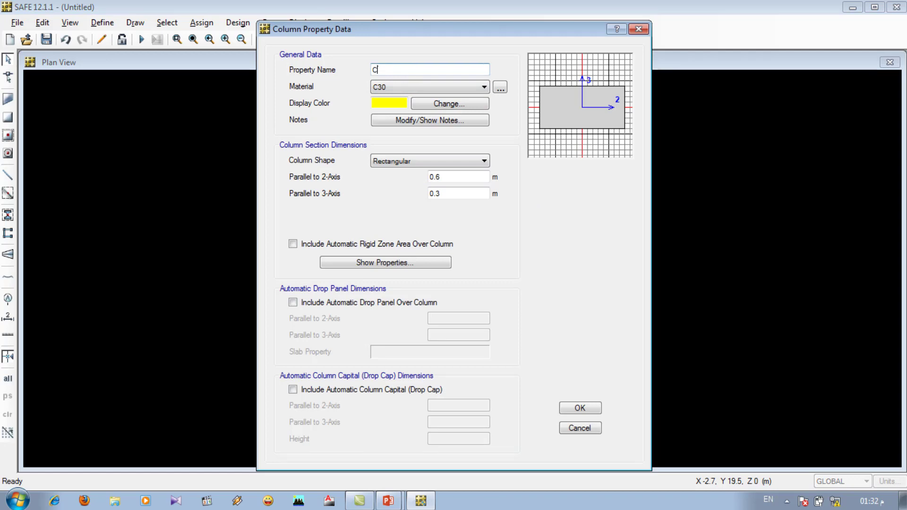
type("olumn(30X30)")
left_click_drag(449, 178, 393, 184)
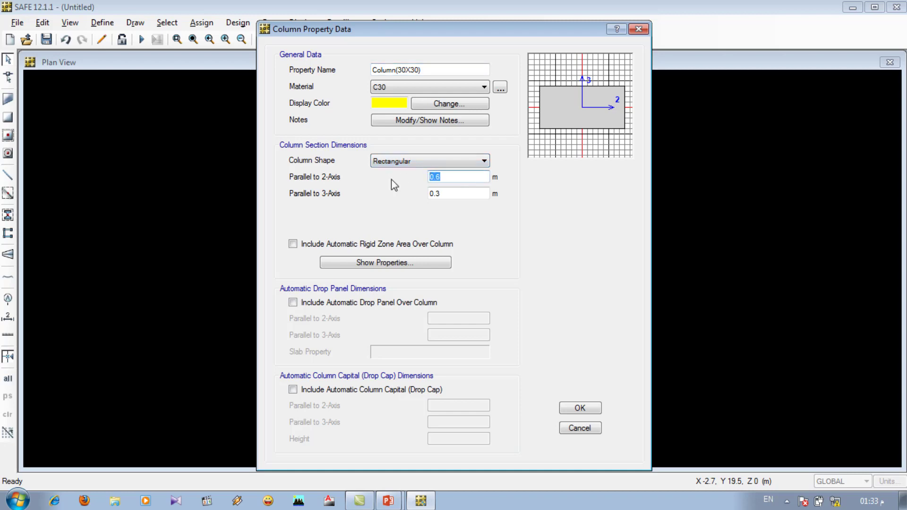
key("BackSpace")
type(".3")
left_click(293, 245)
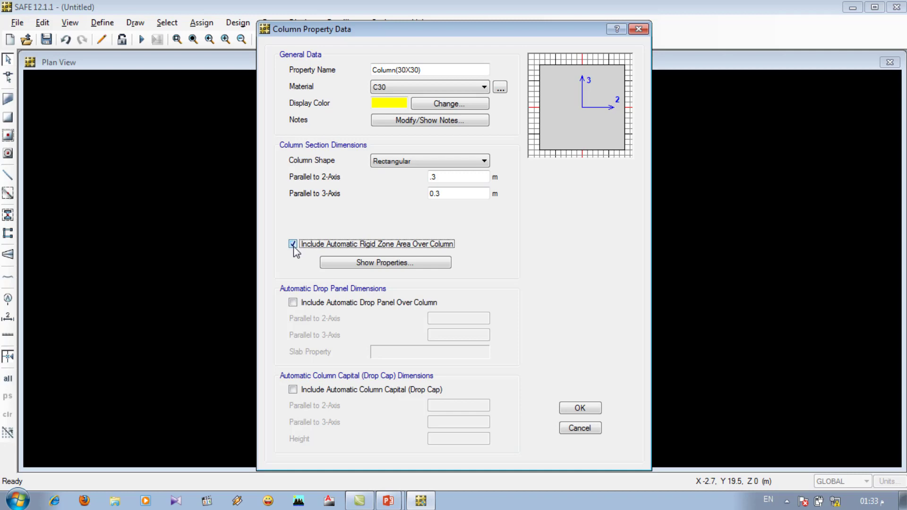
left_click(589, 410)
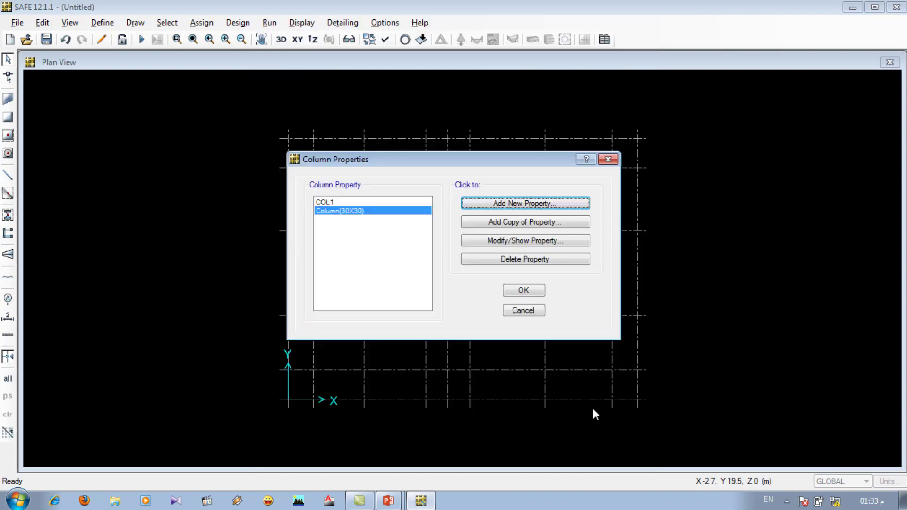
- Add a column property named "Column(40X40)" measuring 0.4 by 0.4 m, include the automatic rigid zone area, and accept the column properties
left_click(512, 204)
double_click(438, 67)
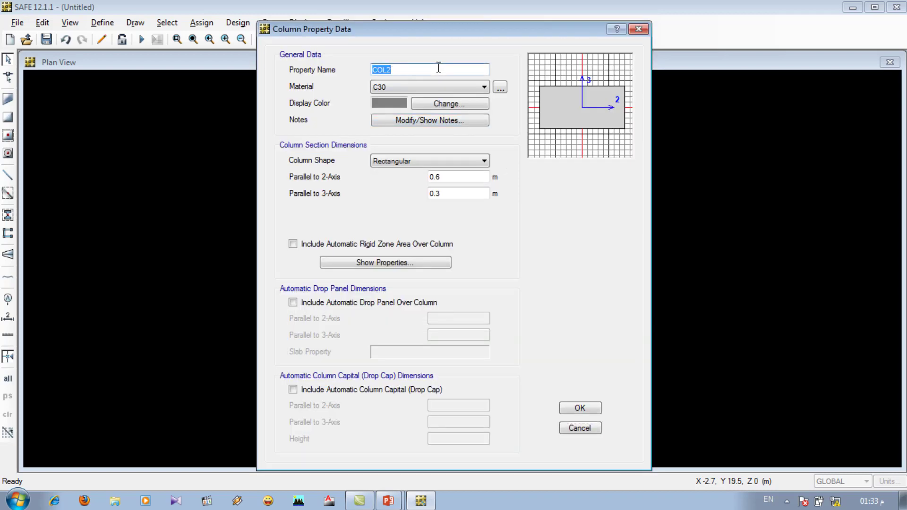
type("Column(40X40)")
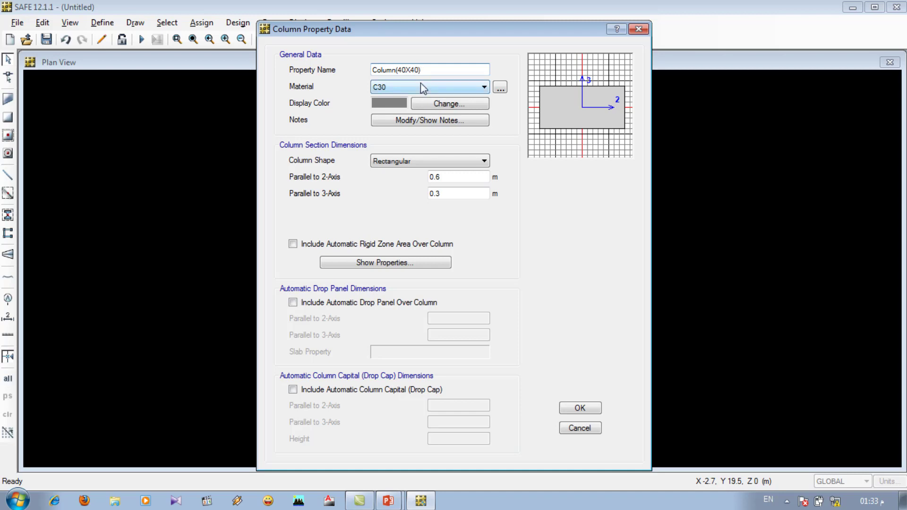
left_click(449, 178)
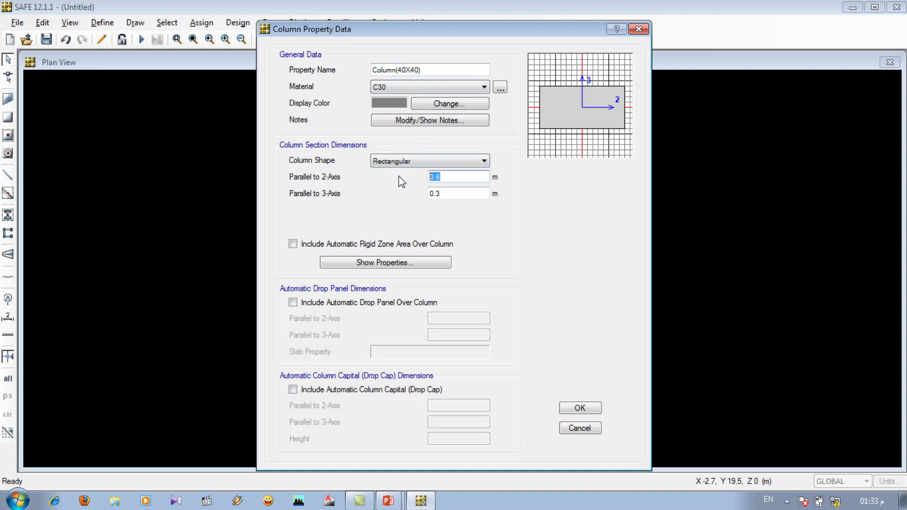
type(".4")
left_click(452, 197)
type(".4")
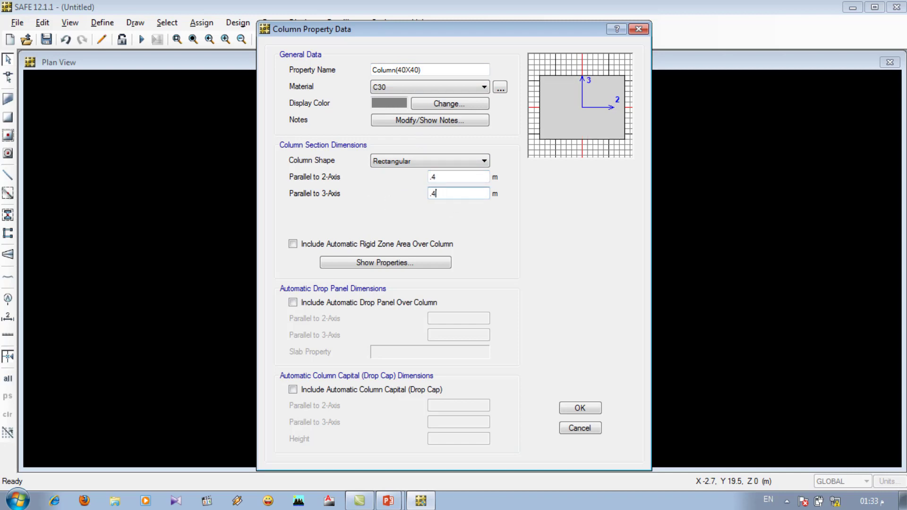
left_click(308, 243)
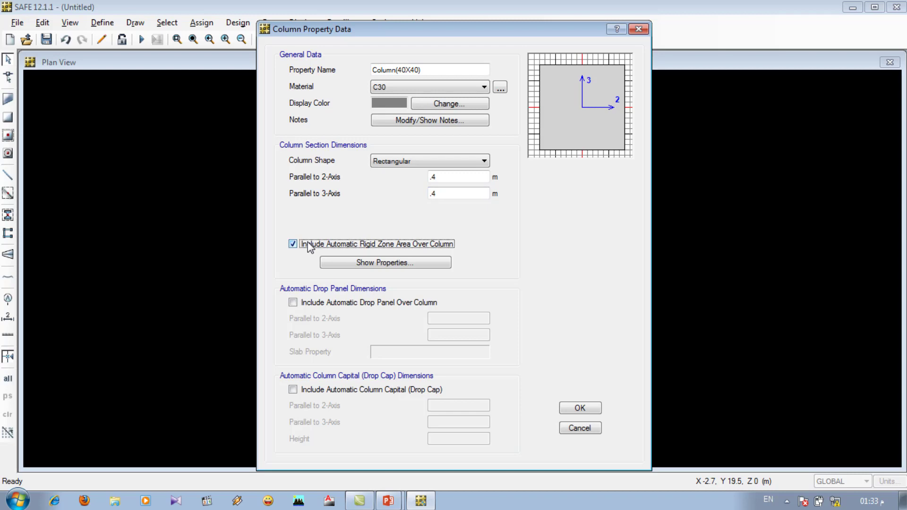
left_click(585, 410)
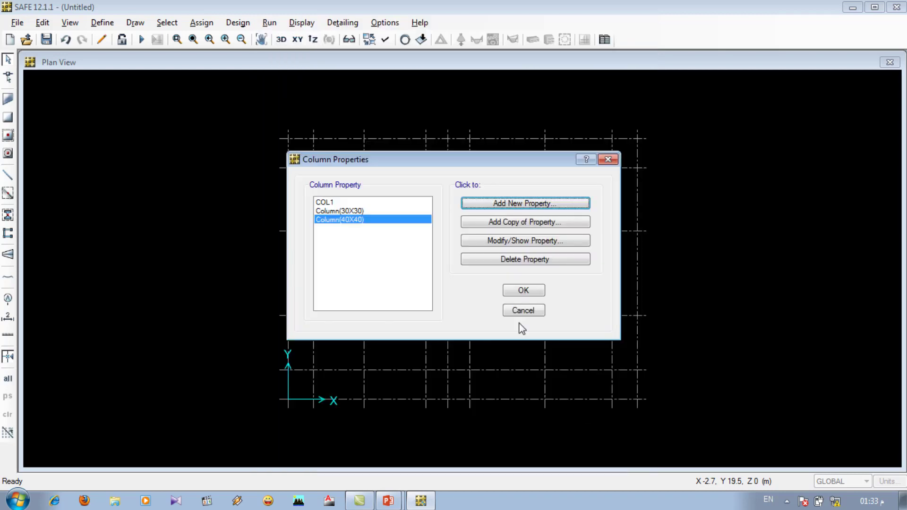
left_click(525, 290)
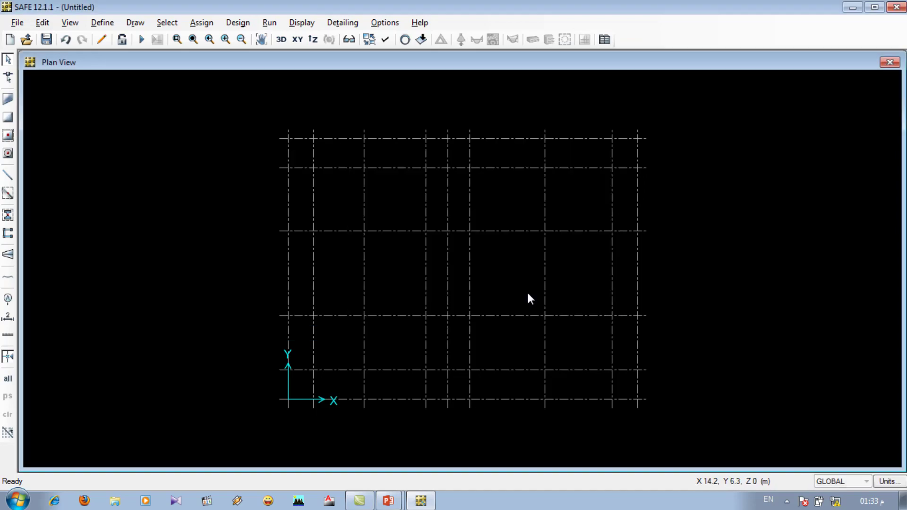
- Switch to the PowerPoint slide show, advance to the slide on wall and tendon properties, and return to SAFE
mouse_move(397, 497)
left_click(395, 479)
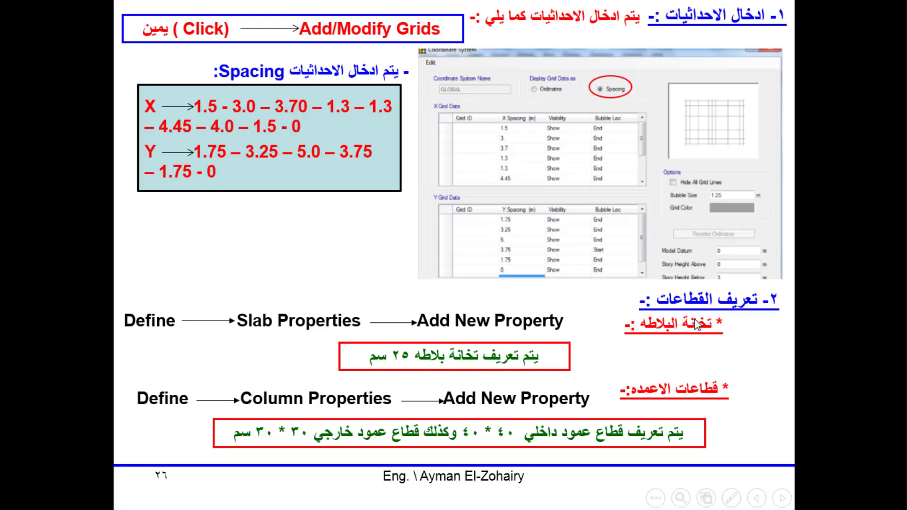
left_click(679, 371)
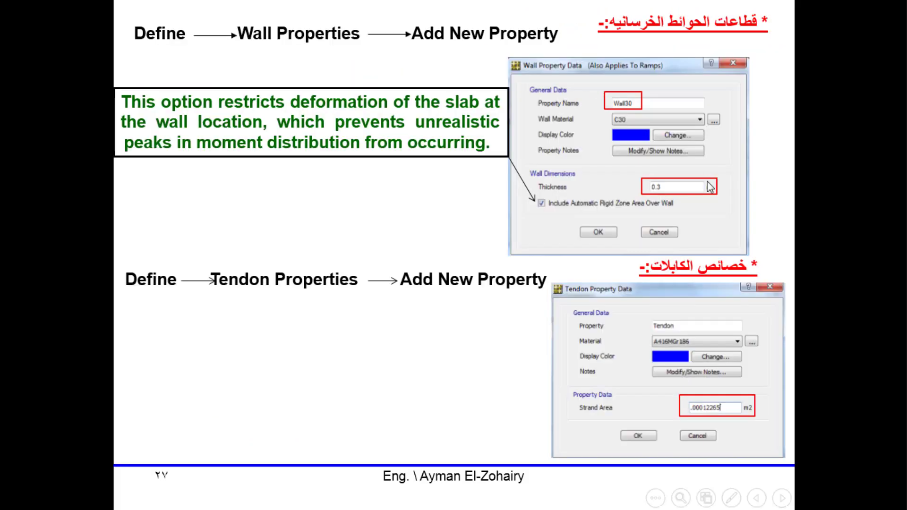
key("alt+Tab")
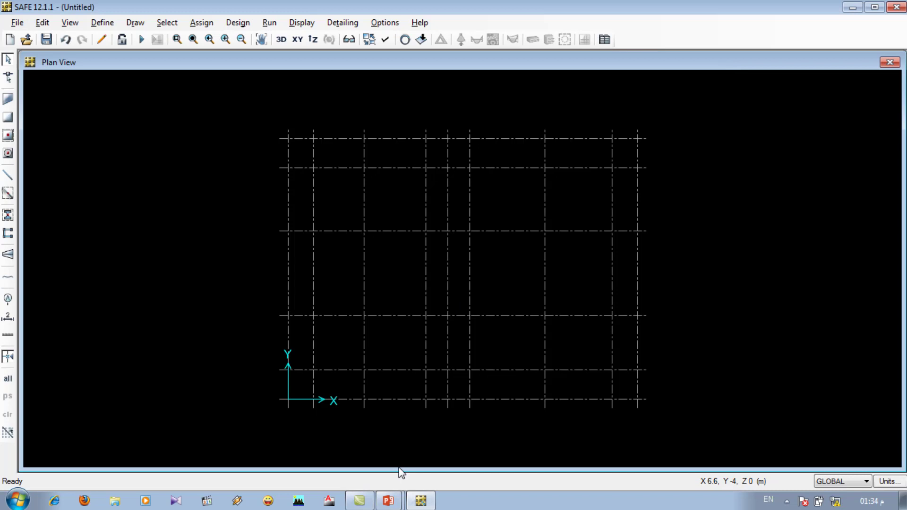
- Define a new wall property named "Wall(30)" with 0.3 m thickness and the automatic rigid zone area over the wall included
left_click(101, 24)
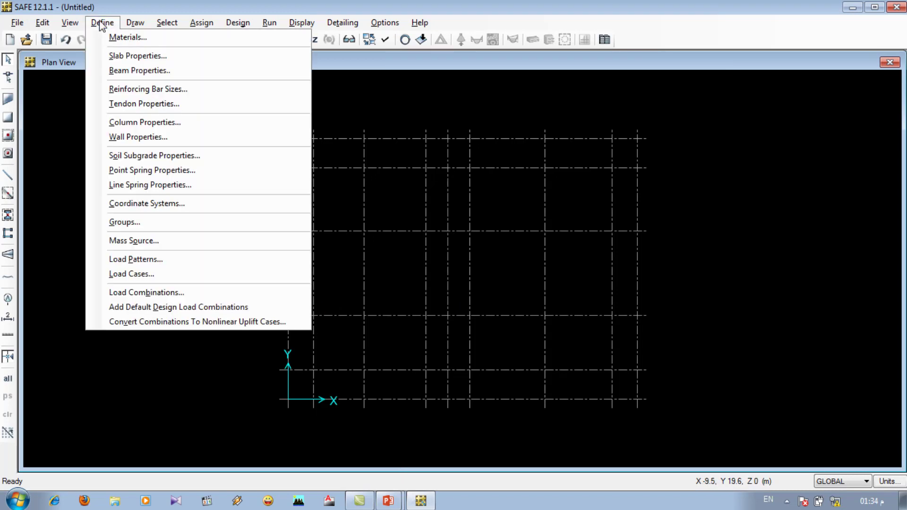
left_click(148, 137)
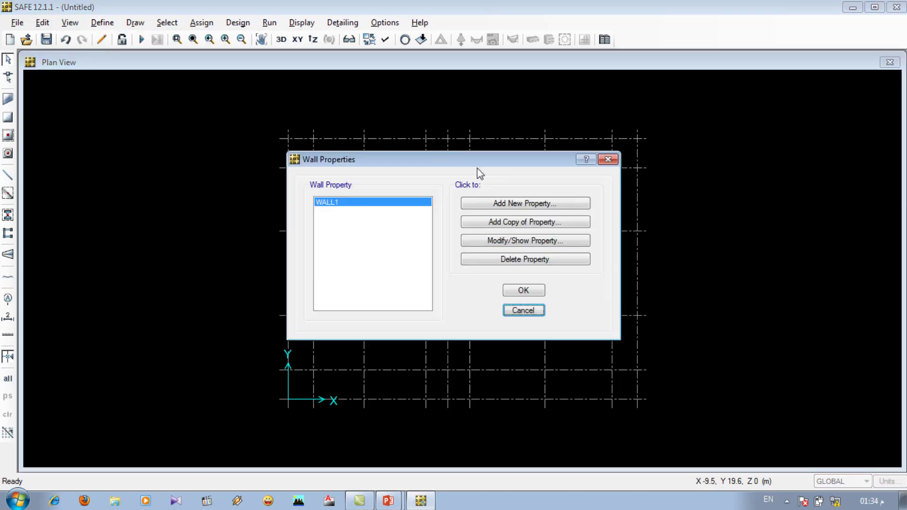
left_click(509, 202)
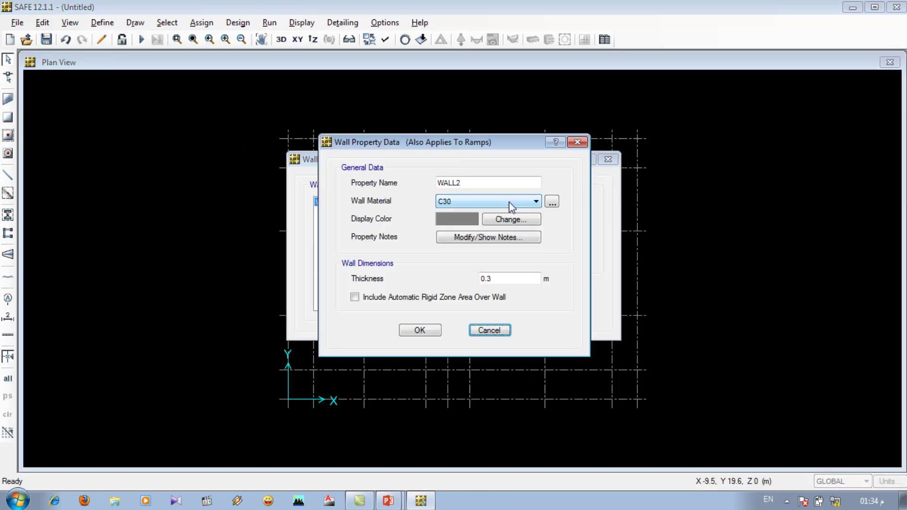
double_click(478, 181)
type("Wall")
type("1")
type("30)")
left_click_drag(493, 279, 446, 282)
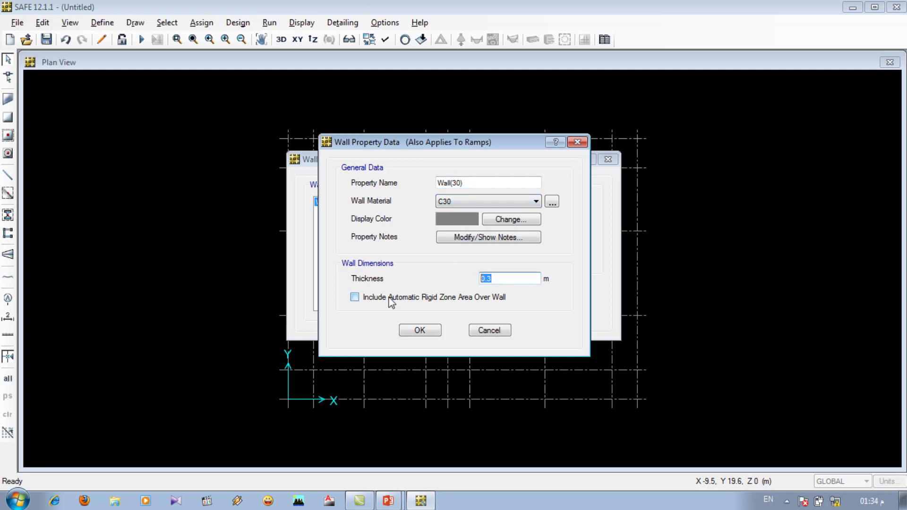
left_click(355, 298)
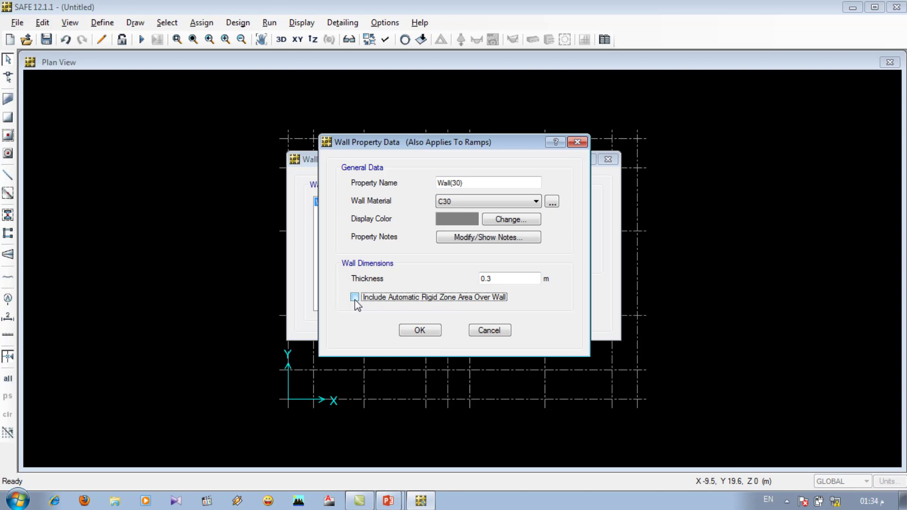
left_click(355, 297)
left_click(416, 331)
left_click(523, 290)
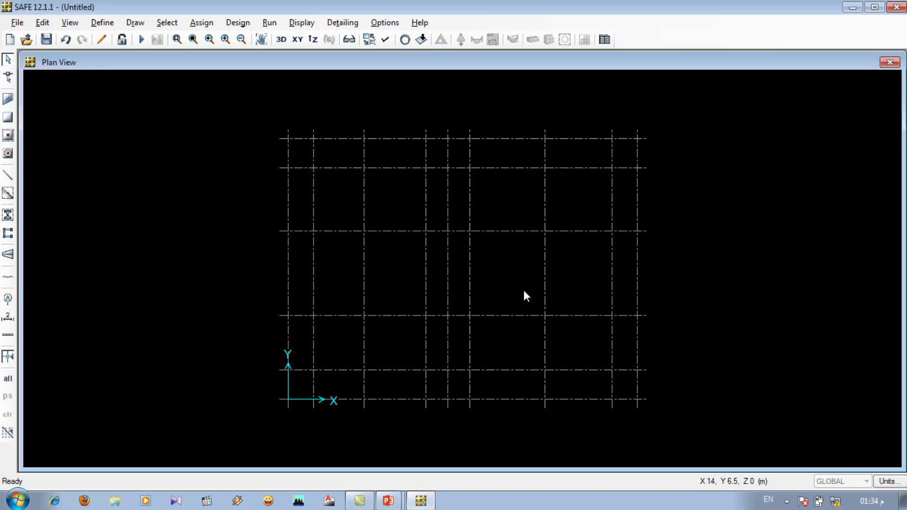
- Switch to the PowerPoint slide show and turn on the highlighter for annotating the wall and tendon properties slide
mouse_move(400, 502)
left_click(401, 473)
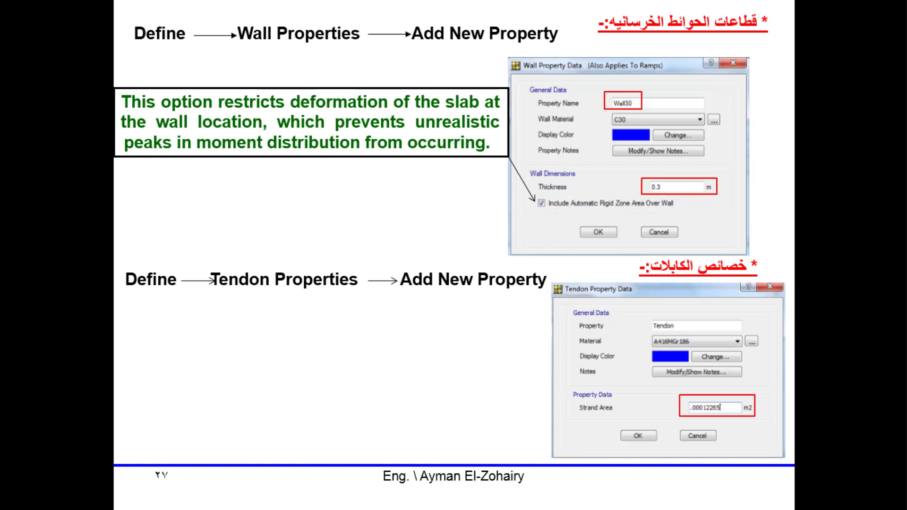
right_click(391, 255)
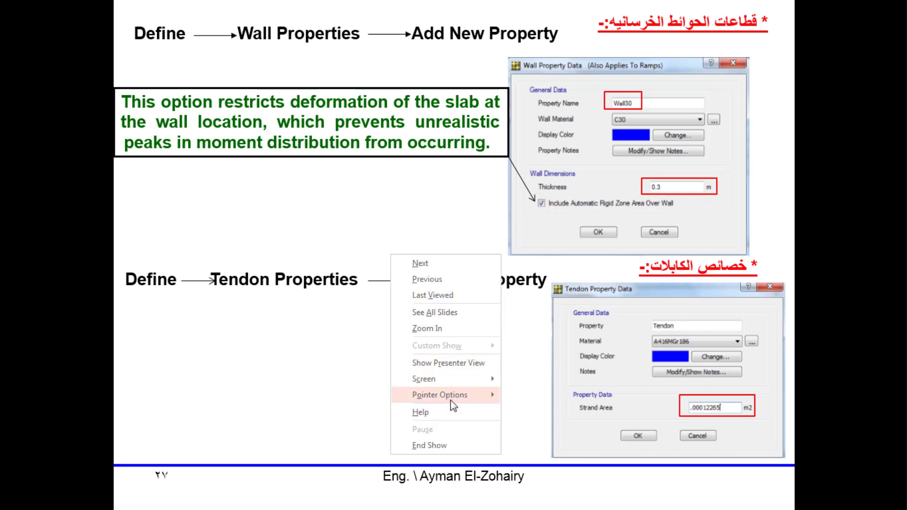
mouse_move(495, 396)
left_click(529, 413)
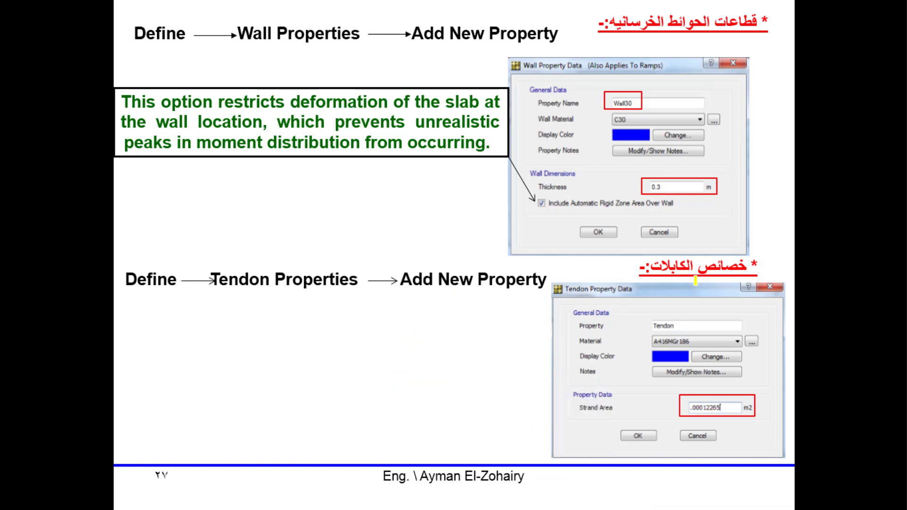
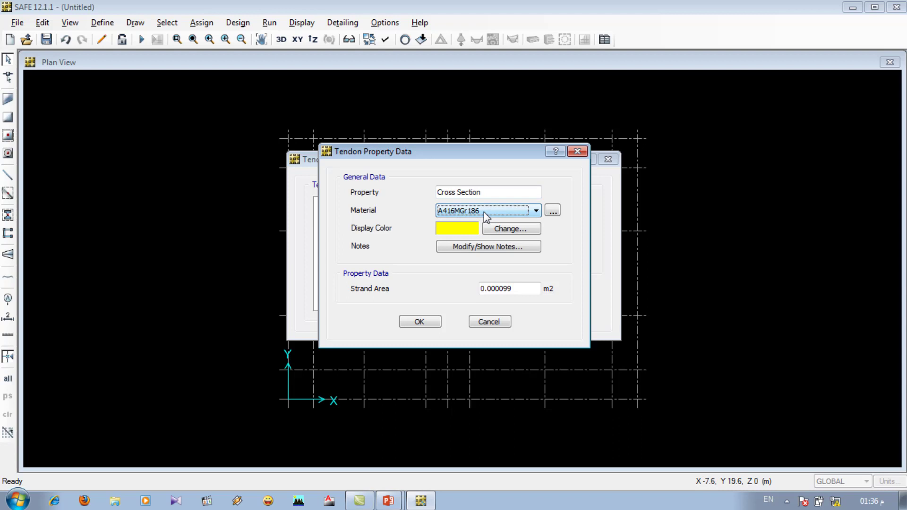
- Set the "Cross Section" tendon property's strand area to 0.00012265 m2, as given on the PowerPoint slide, and accept the tendon properties
left_click_drag(518, 289, 458, 296)
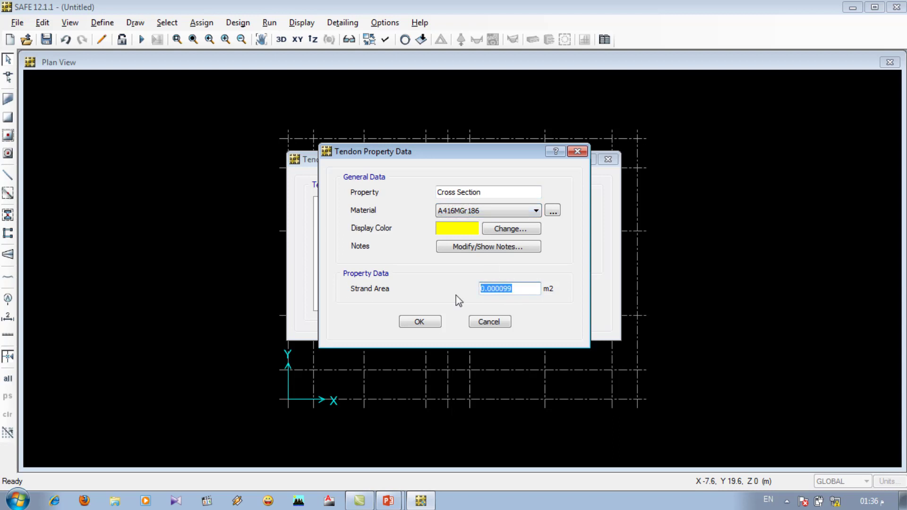
left_click(393, 500)
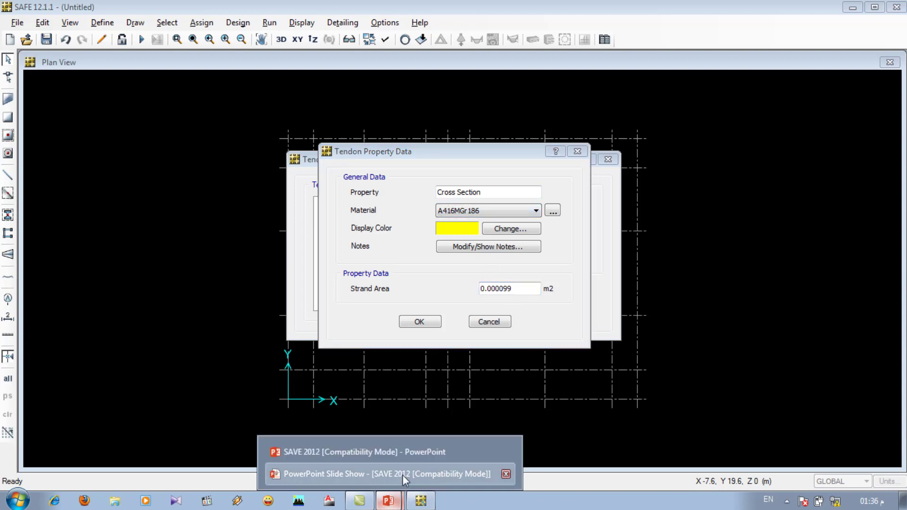
left_click(403, 475)
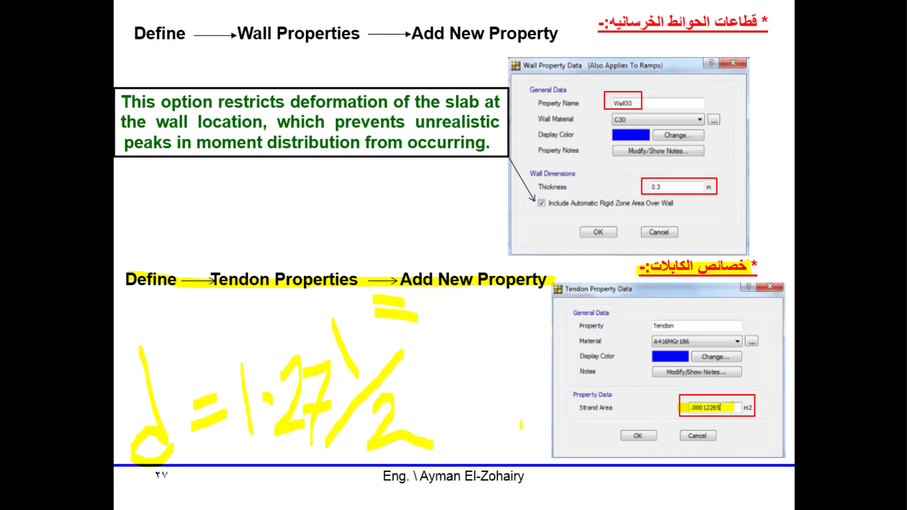
key("alt+Tab")
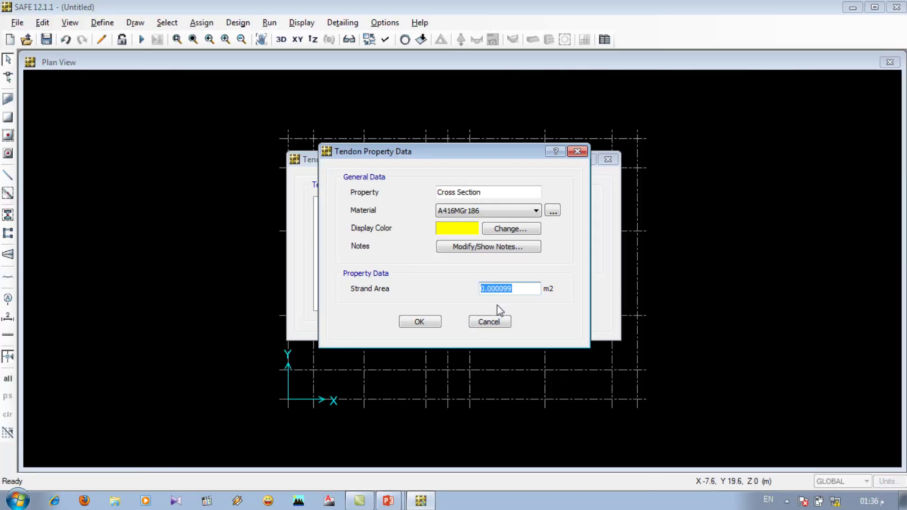
type(".00012265")
double_click(526, 290)
left_click(433, 321)
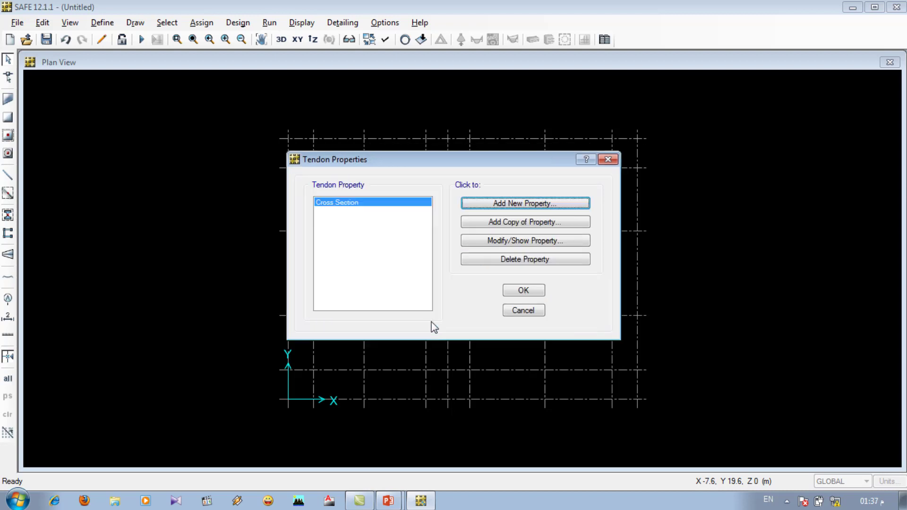
left_click(522, 290)
- Switch to the PowerPoint slide show, advance to the slide on drawing the slab and offsetting its edges, and return to SAFE
left_click(396, 499)
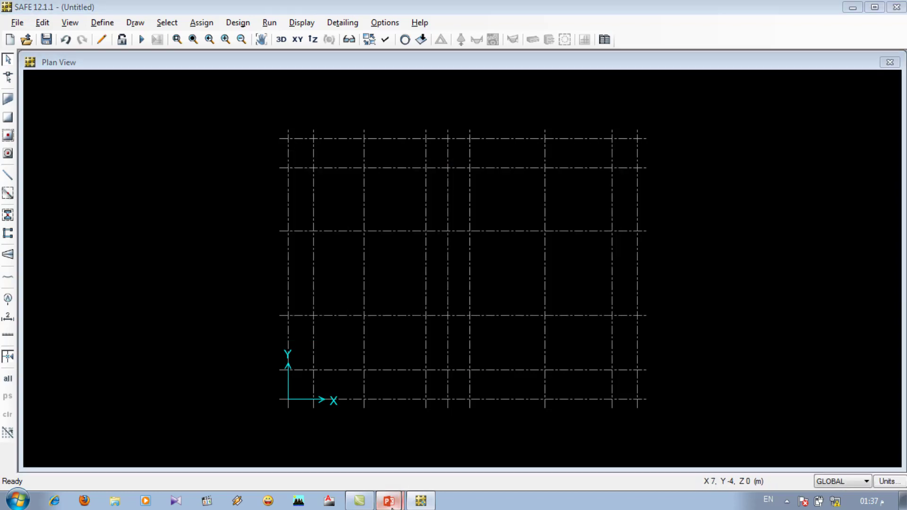
left_click(398, 474)
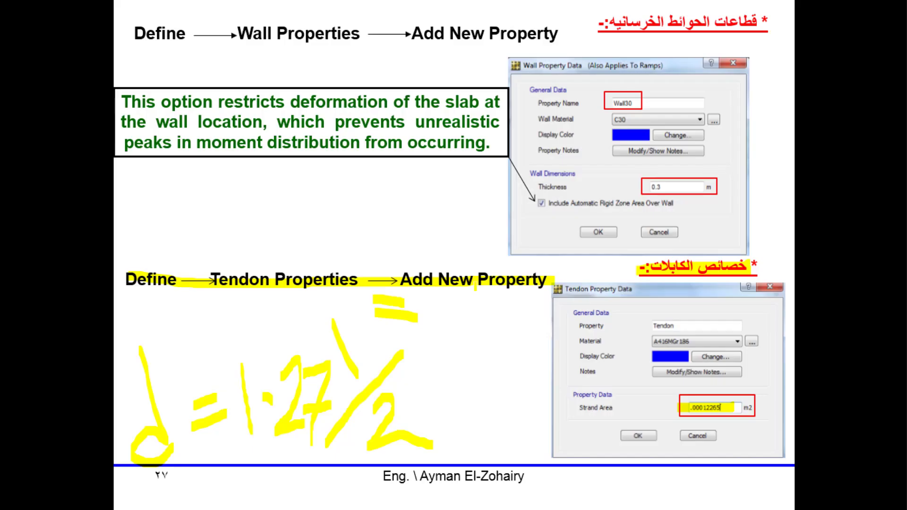
key("Right")
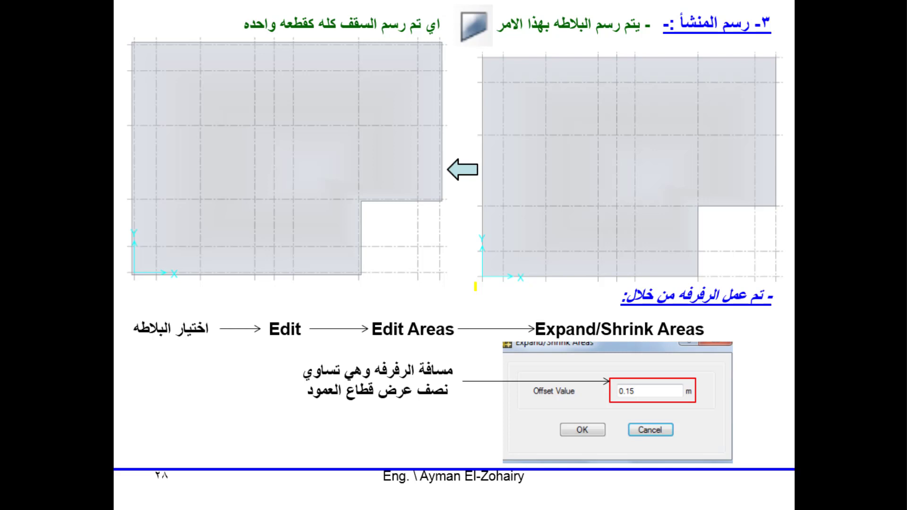
key("alt+Tab")
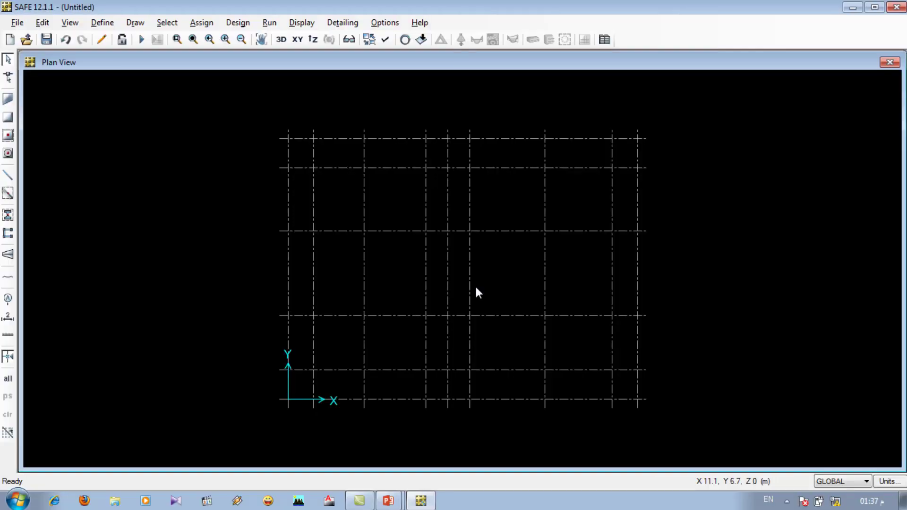
- Draw a Flat Slab polygon with straight edges along the outer grid lines, leaving out the lower-right bay
left_click(8, 99)
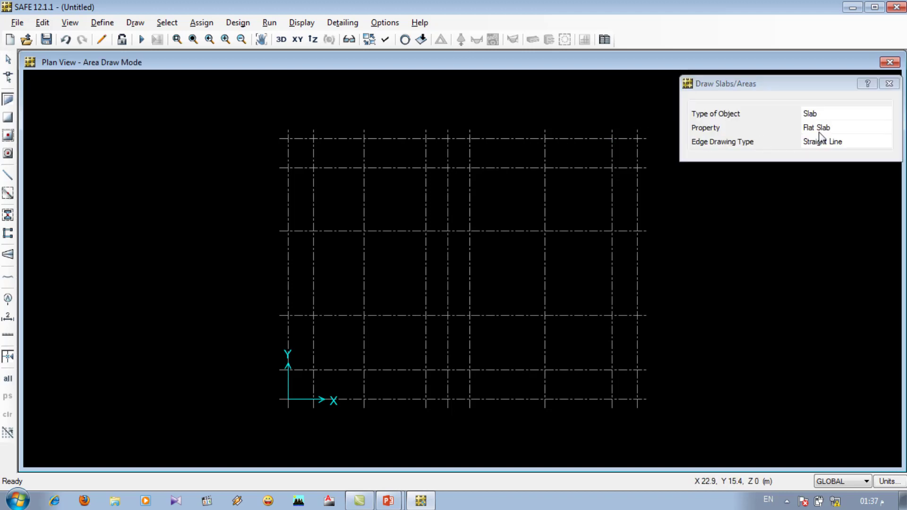
left_click(837, 126)
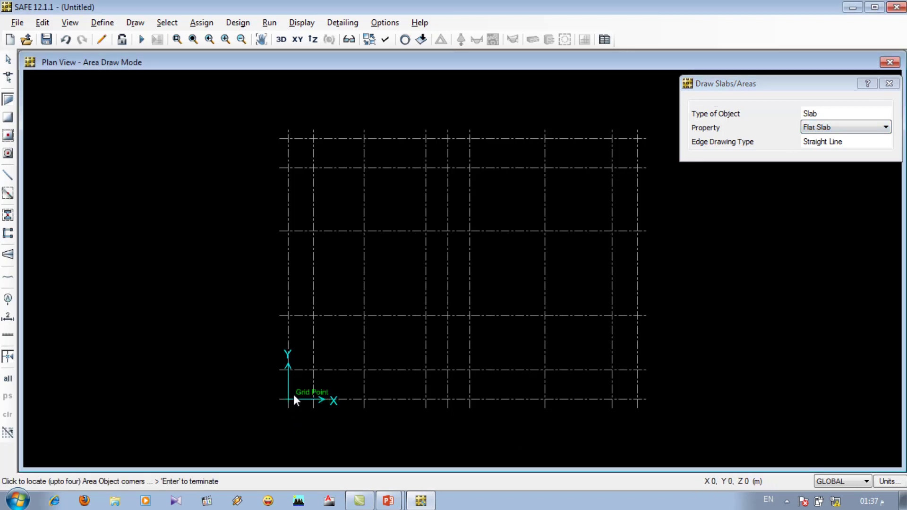
left_click(292, 397)
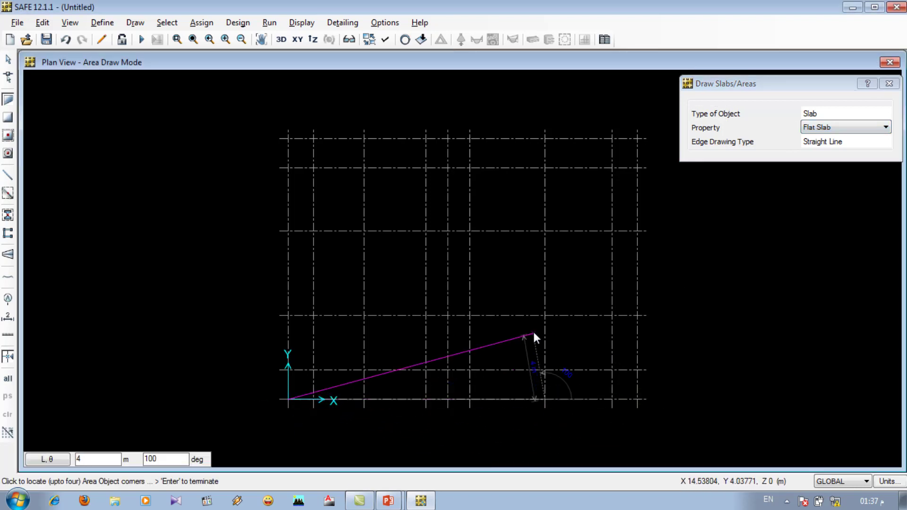
left_click(638, 316)
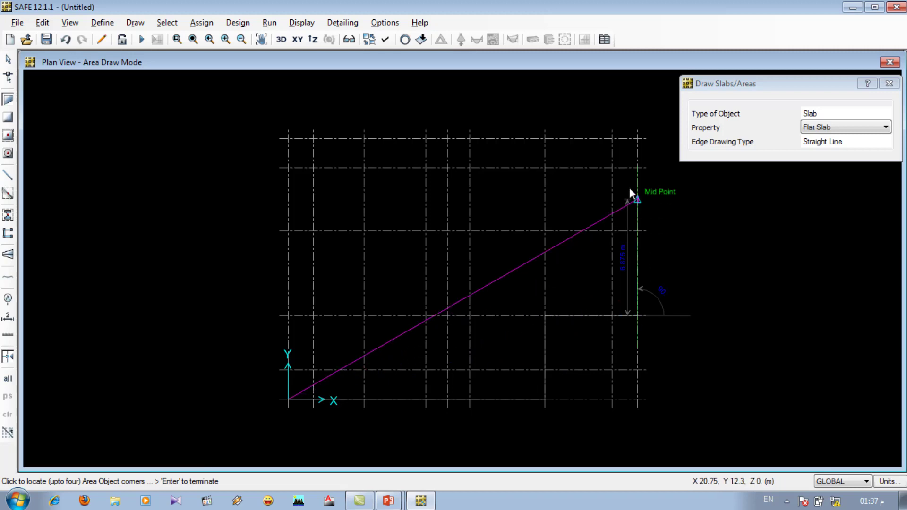
left_click(638, 146)
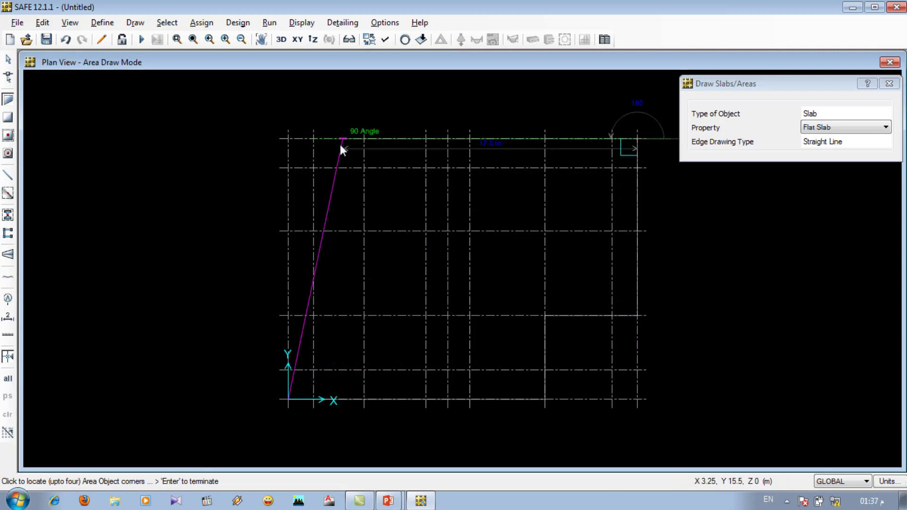
left_click(291, 138)
key("Return")
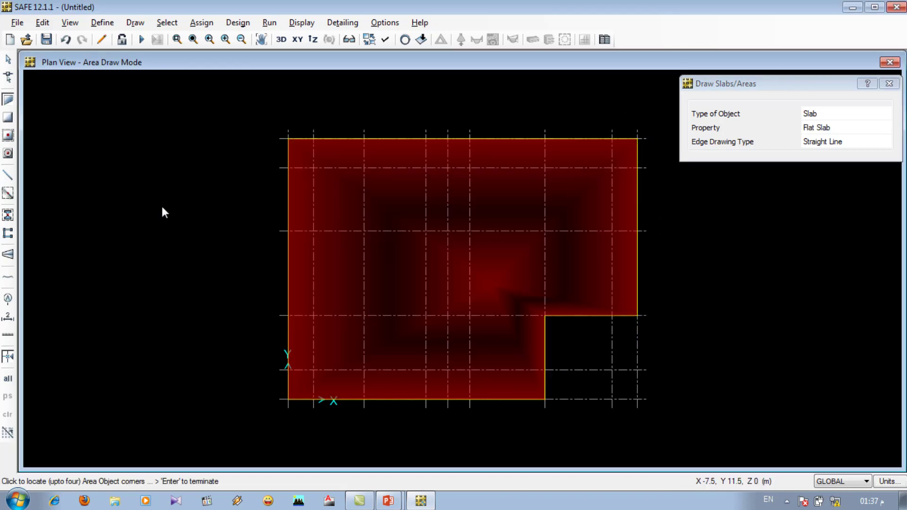
key("Escape")
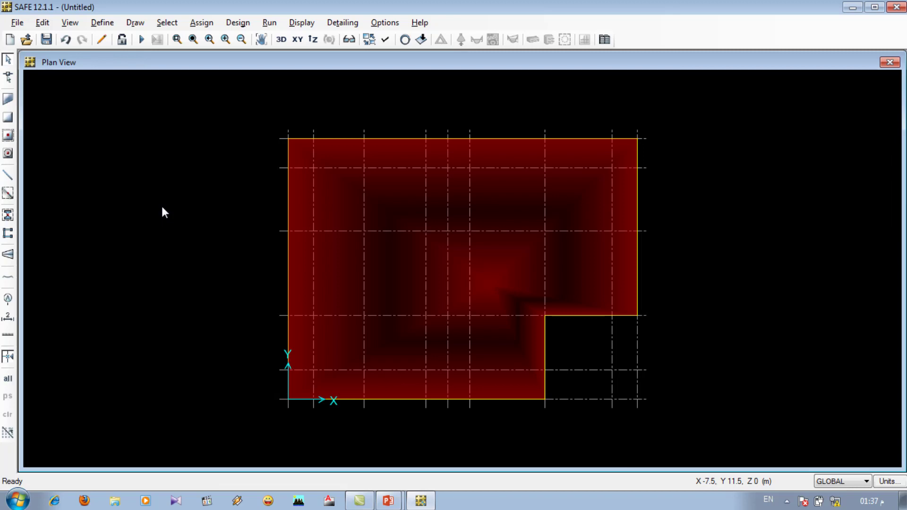
- Switch to the PowerPoint slide show, highlight the missing corner bay and the left-edge opening on the PT slab plan slide, and return to SAFE
left_click(388, 500)
left_click(388, 472)
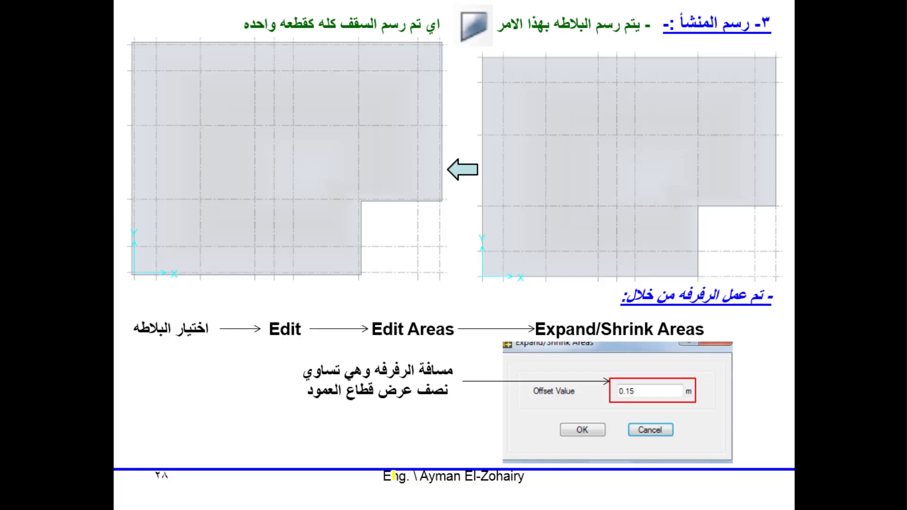
key("Page_Up")
key("Page_Up")
key("Page_Up")
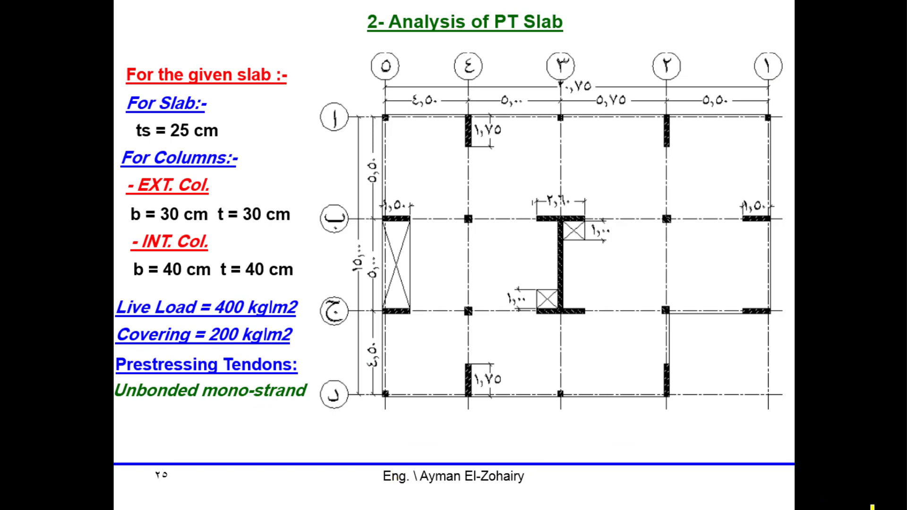
mouse_move(772, 324)
left_mouse_down()
mouse_move(682, 335)
mouse_move(676, 374)
mouse_move(721, 432)
mouse_move(777, 402)
mouse_move(786, 337)
mouse_move(770, 321)
left_mouse_up()
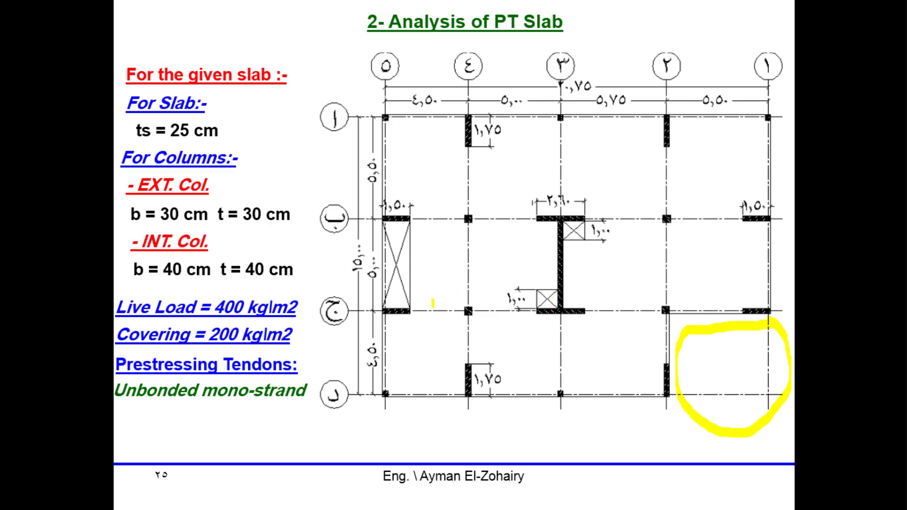
mouse_move(373, 304)
left_mouse_down()
mouse_move(413, 300)
mouse_move(428, 262)
mouse_move(412, 223)
mouse_move(361, 255)
mouse_move(376, 316)
left_mouse_up()
key("alt+Tab")
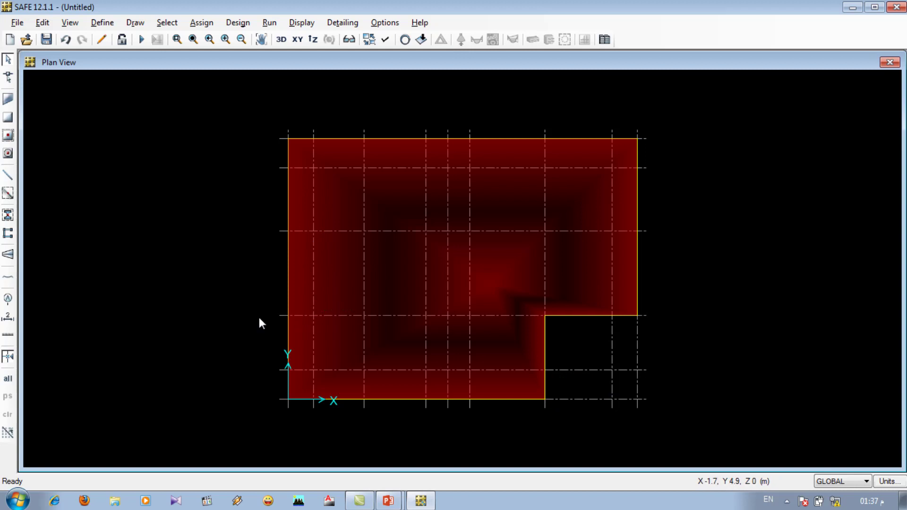
- Replace the slab with a Flat Slab polygon that also leaves out the rectangular notch at the left-edge opening
left_click(412, 291)
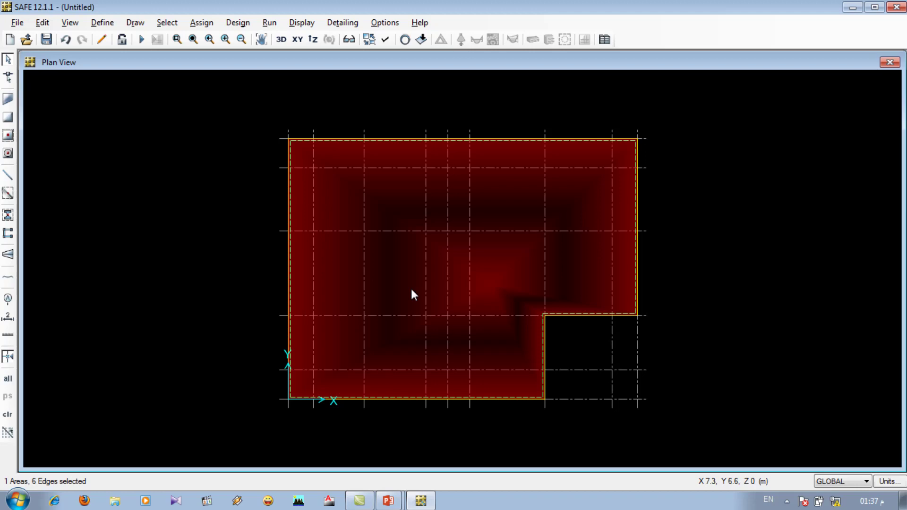
key("Delete")
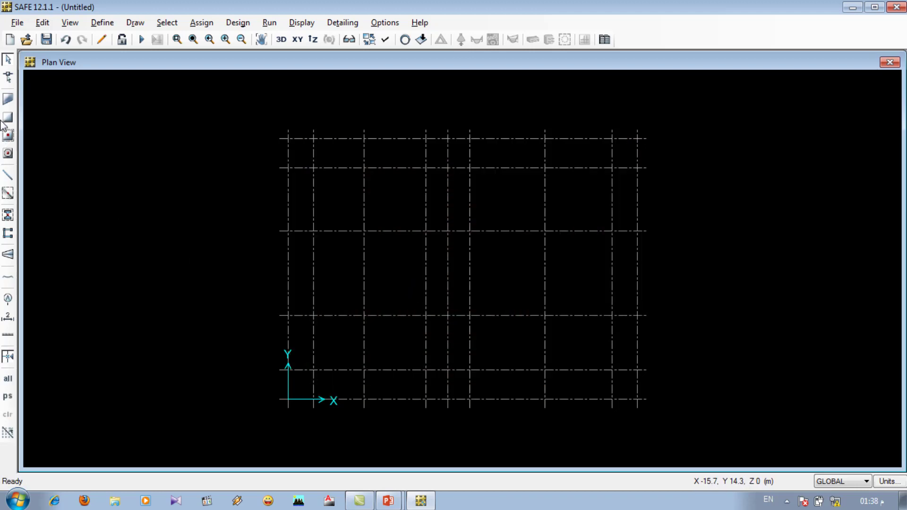
left_click(7, 99)
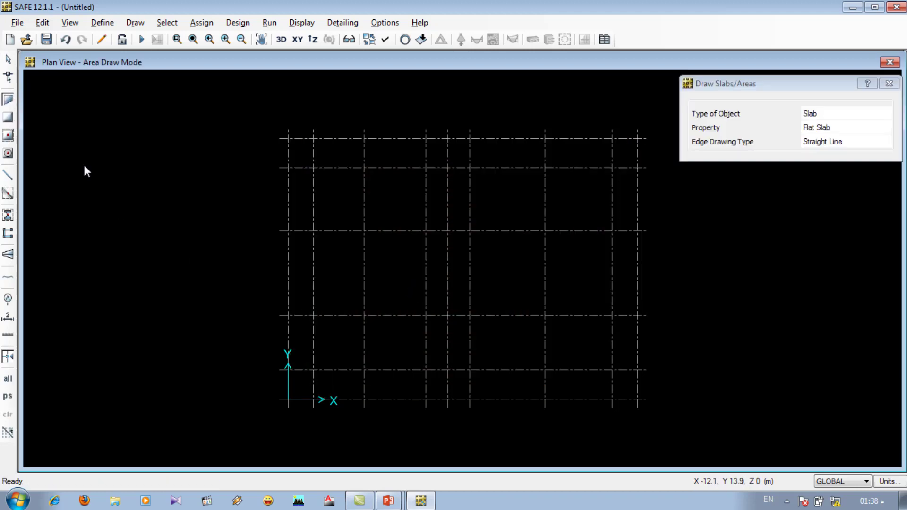
left_click(294, 398)
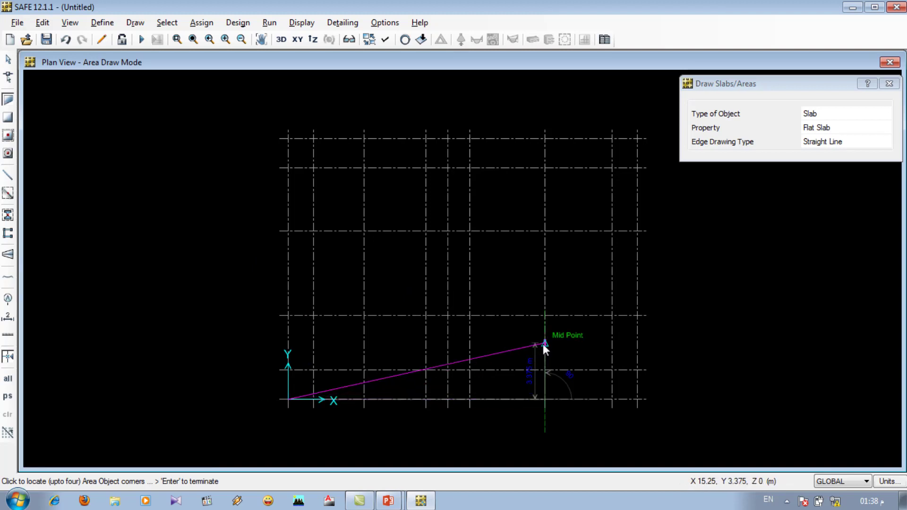
left_click(634, 140)
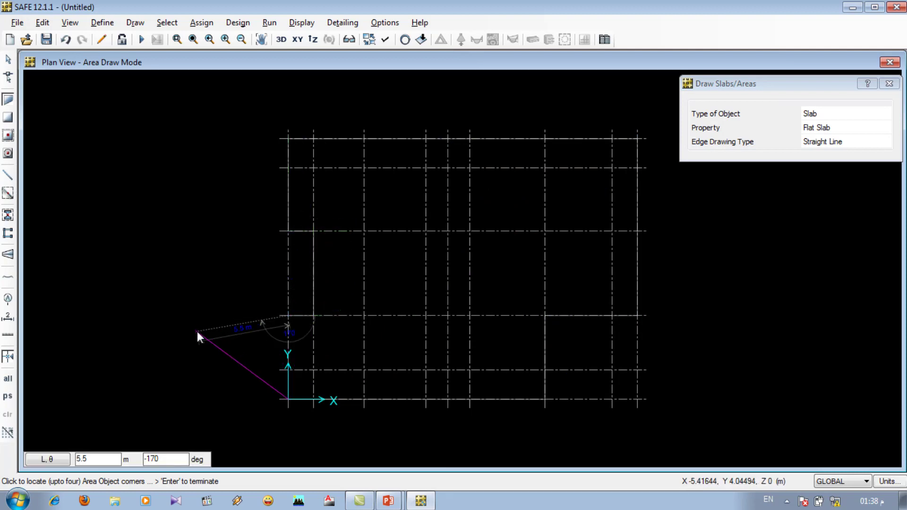
key("Return")
key("Escape")
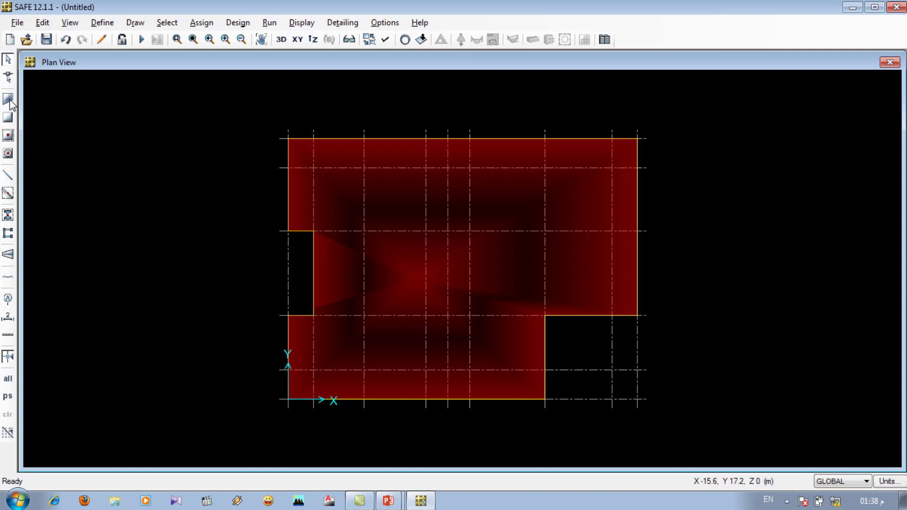
- Replace the notched slab with a six-corner Flat Slab along the outer grid lines, leaving out only the lower-right bay
left_click(372, 271)
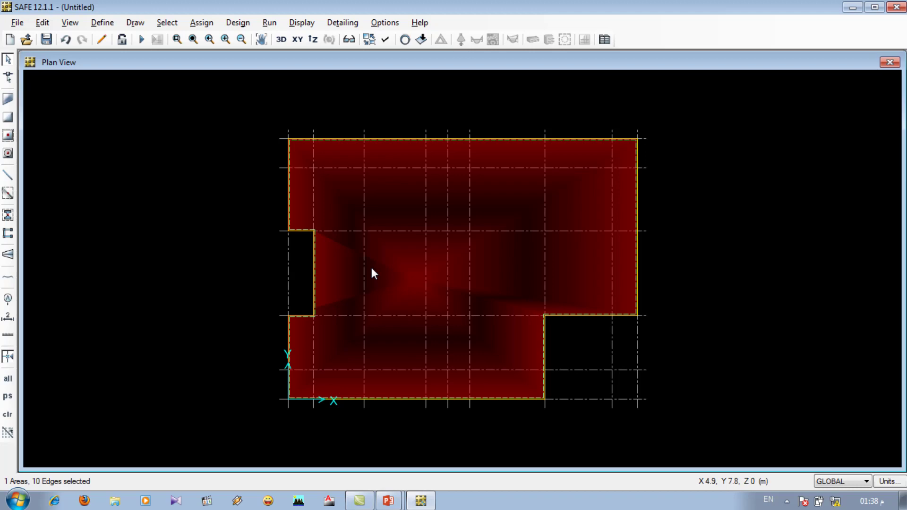
key("Delete")
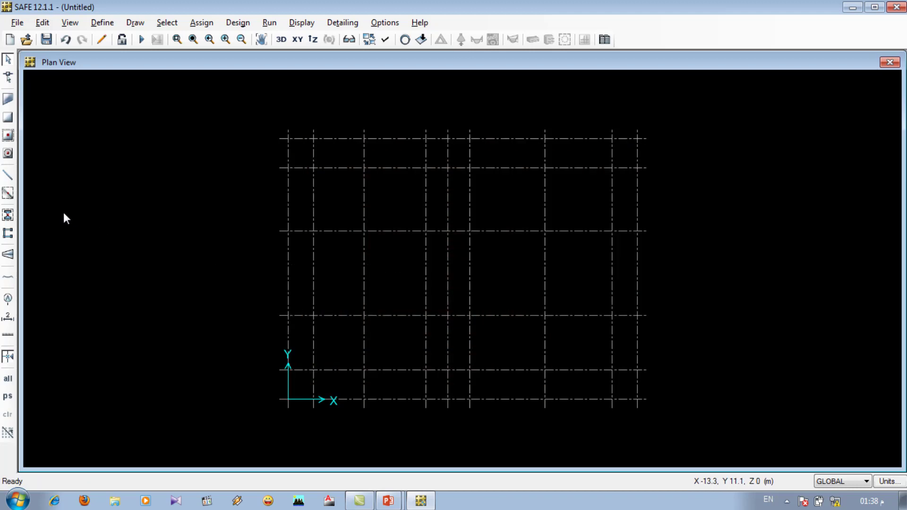
left_click(8, 99)
left_click(289, 399)
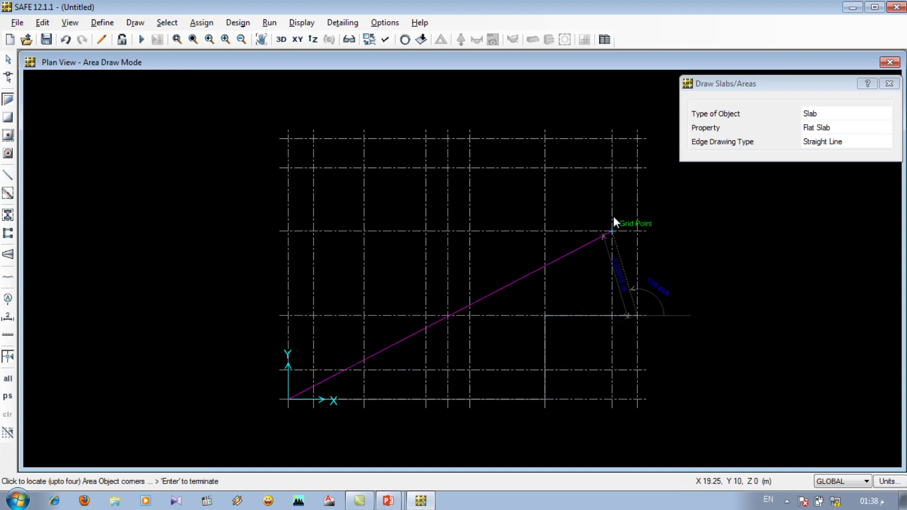
left_click(638, 139)
left_click(296, 148)
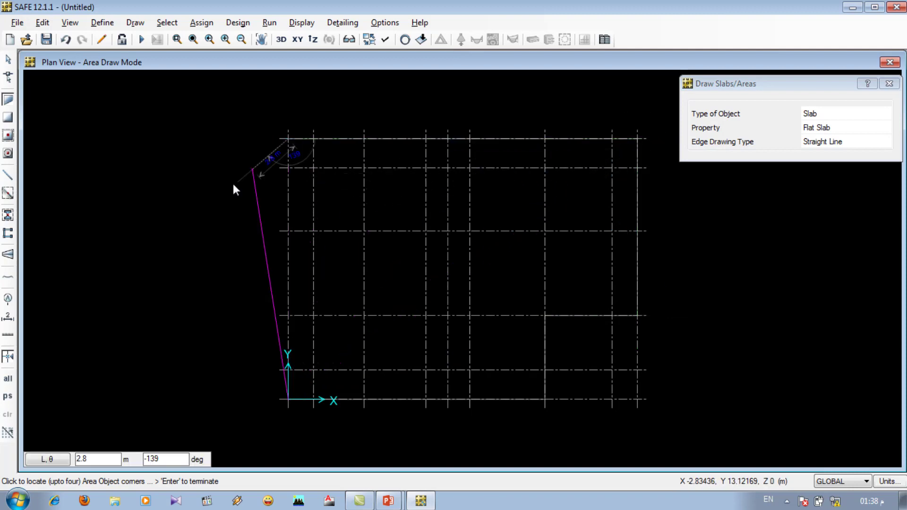
key("Return")
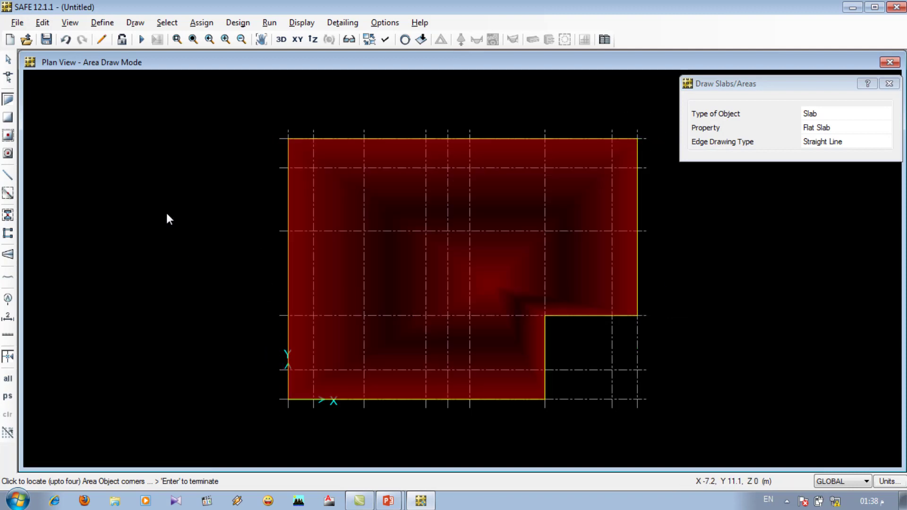
key("Escape")
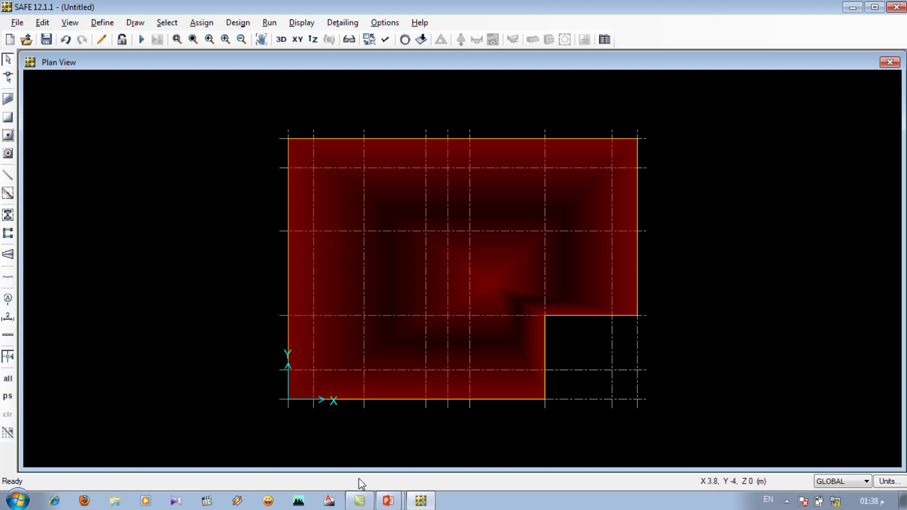
- Expand the slab area outward with an offset value of 0.15 m
left_click(388, 500)
left_click(177, 39)
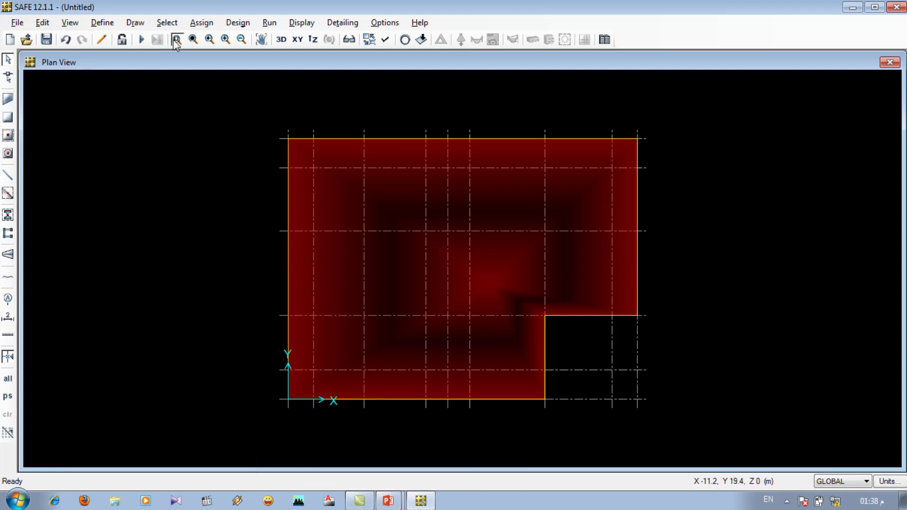
left_click_drag(293, 115, 269, 152)
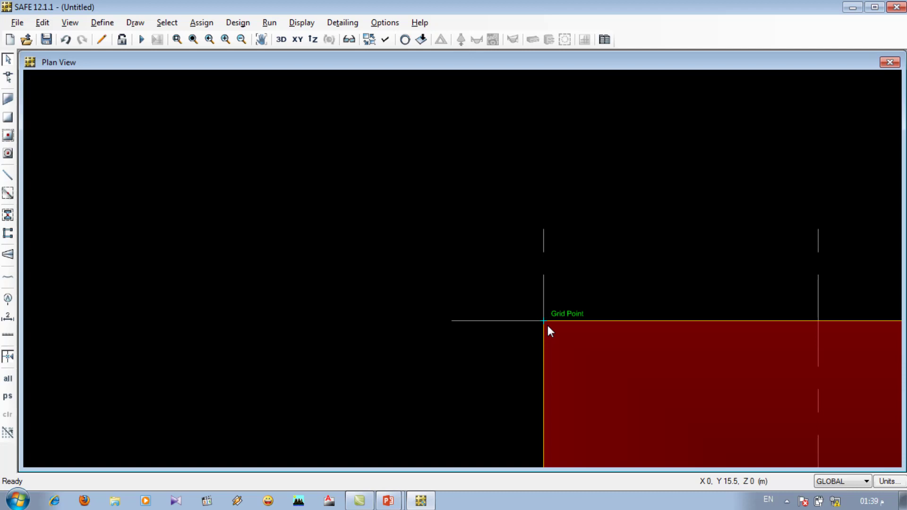
left_click(765, 443)
left_click(50, 23)
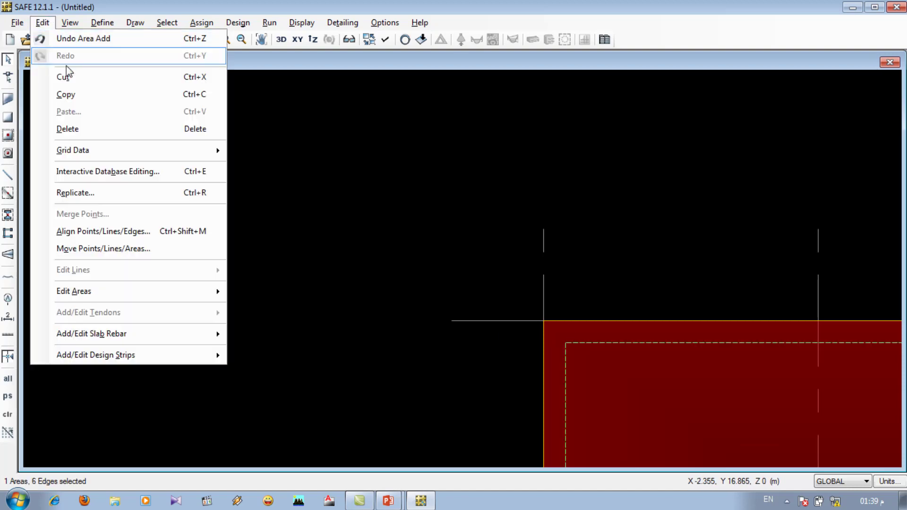
mouse_move(217, 291)
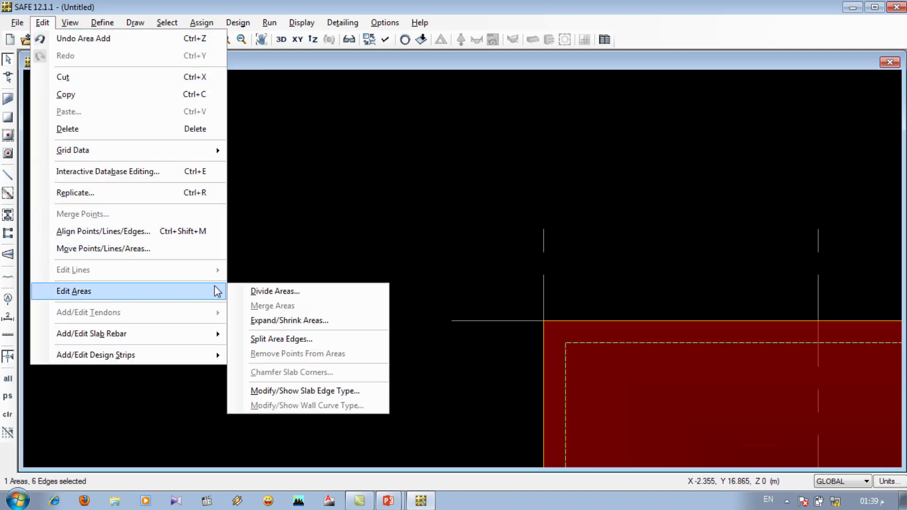
left_click(271, 320)
double_click(463, 215)
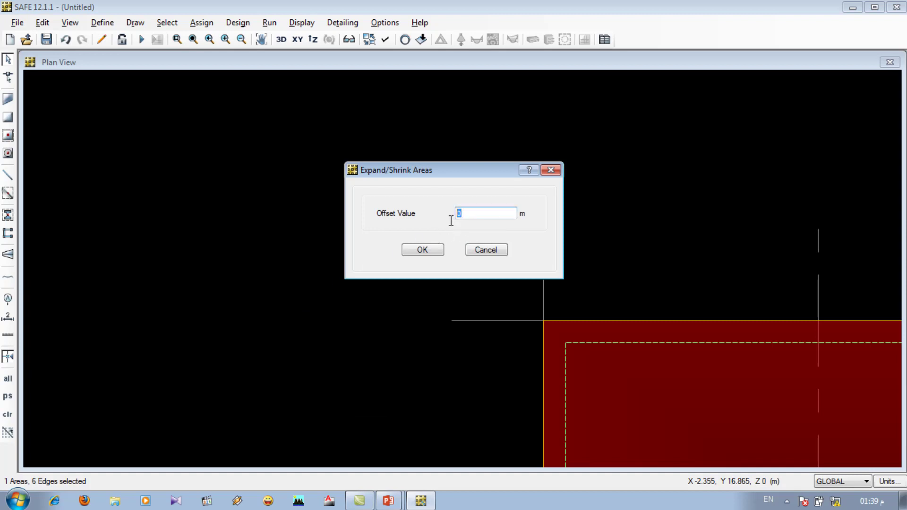
type(".15")
left_click(421, 251)
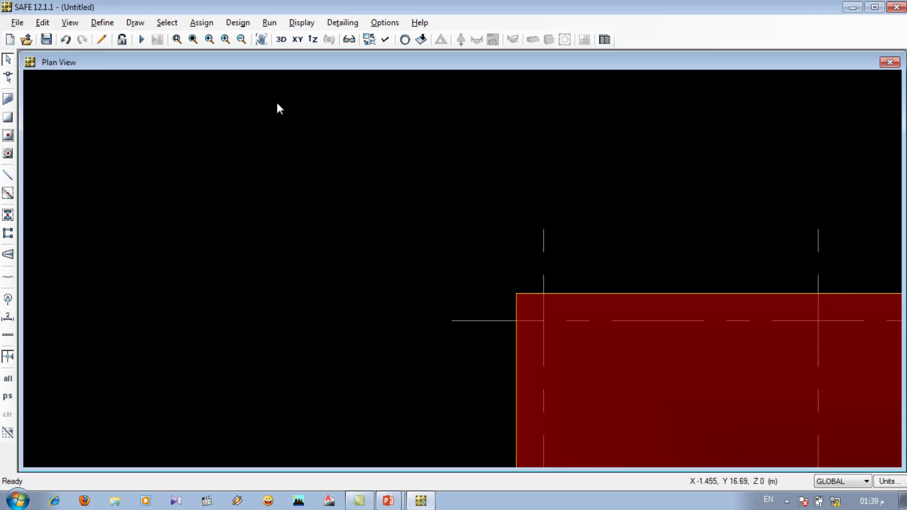
left_click(194, 41)
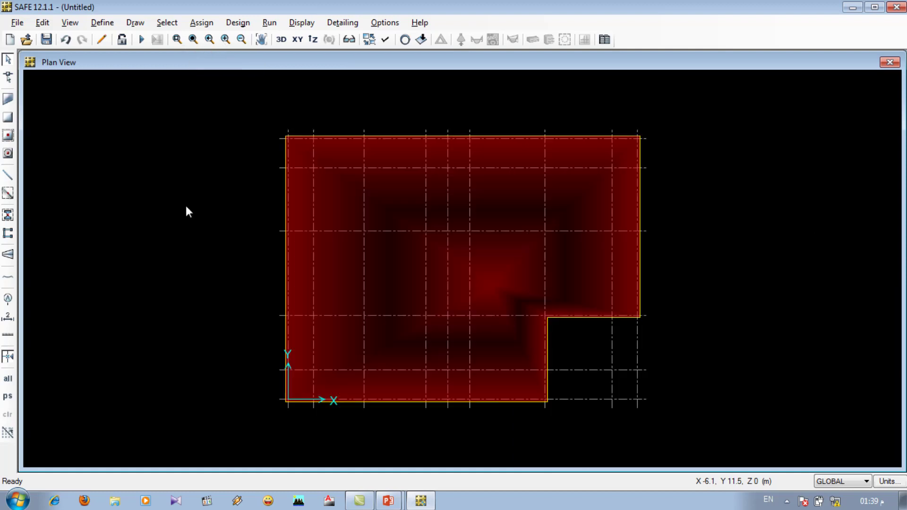
- Switch to the PowerPoint slide show and advance to the slide on drawing columns, walls and openings
mouse_move(409, 502)
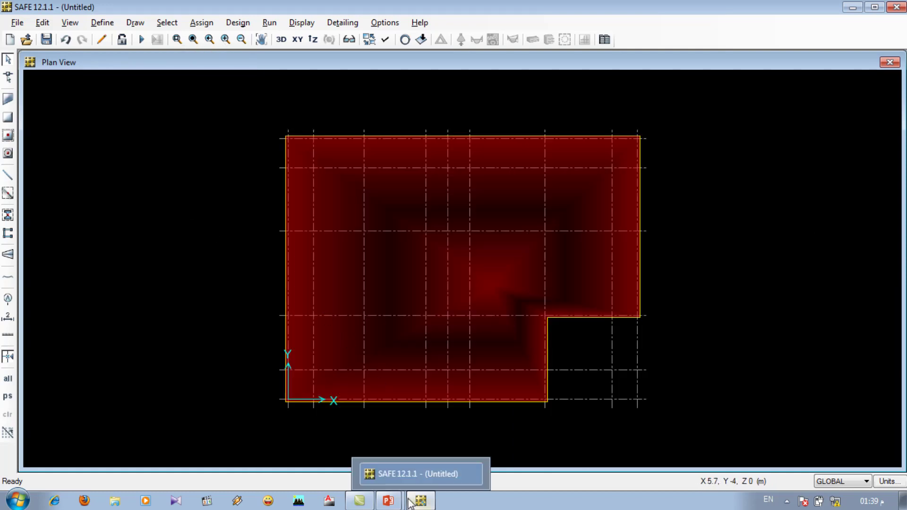
left_click(373, 474)
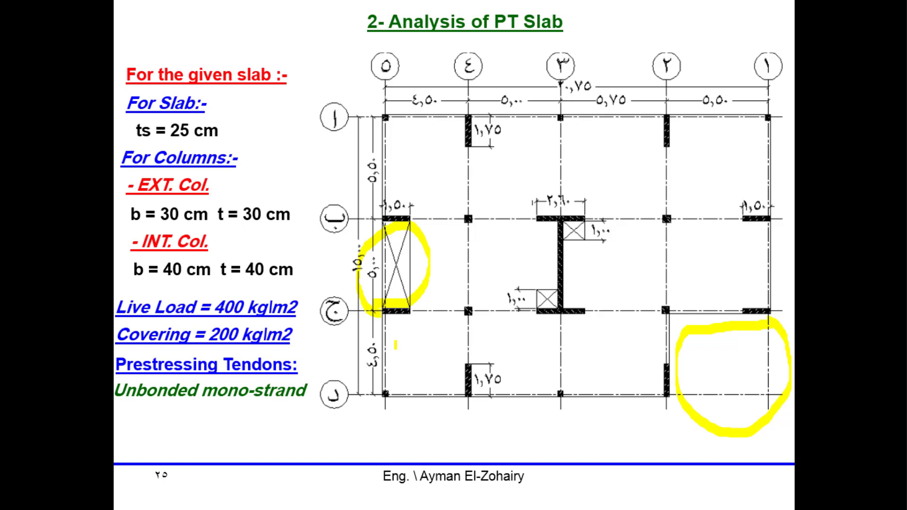
key("Right")
key("Right")
key("Right")
key("Right")
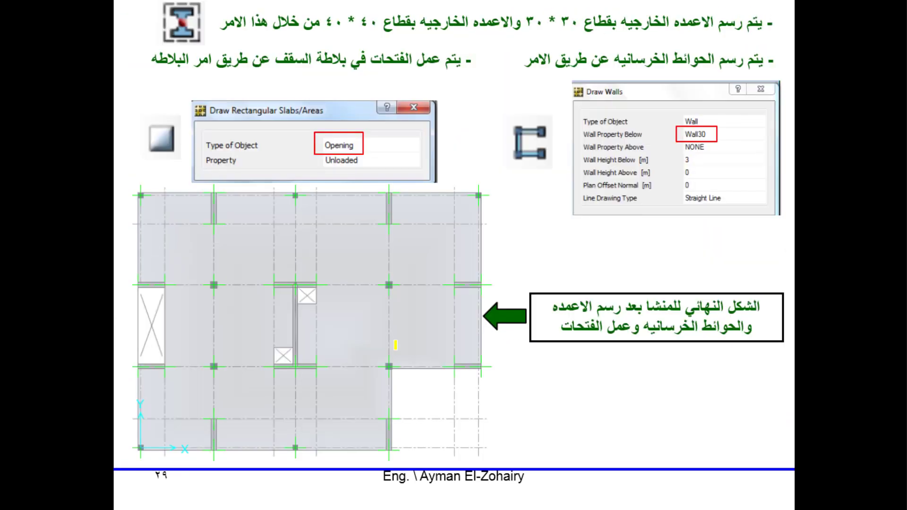
- Highlight the slide's notes on column sections, drawing concrete walls and making slab openings
left_click_drag(585, 43, 318, 36)
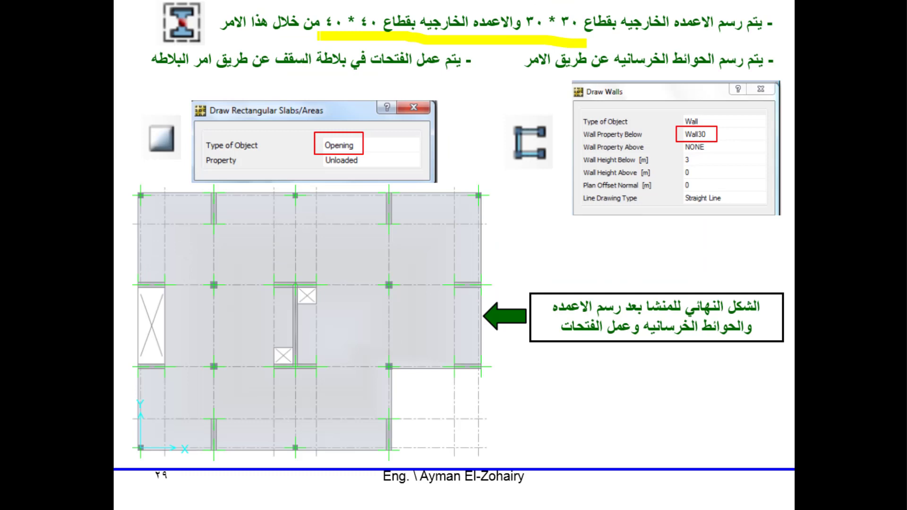
left_click_drag(673, 72, 528, 71)
left_click_drag(422, 71, 162, 84)
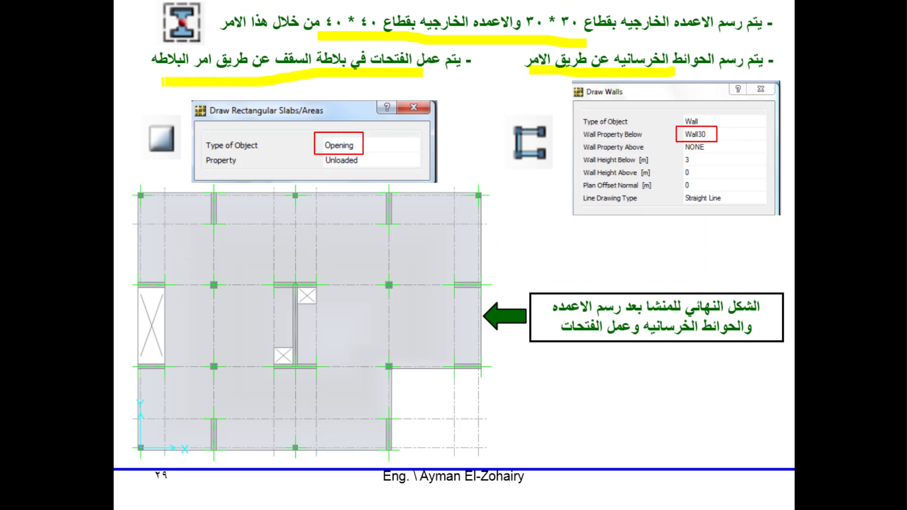
- Switch to SAFE and draw Column(30X30) columns at the two upper corners, the origin, the notch's inner corner, and midway along the upper and lower edges
key("alt+Tab")
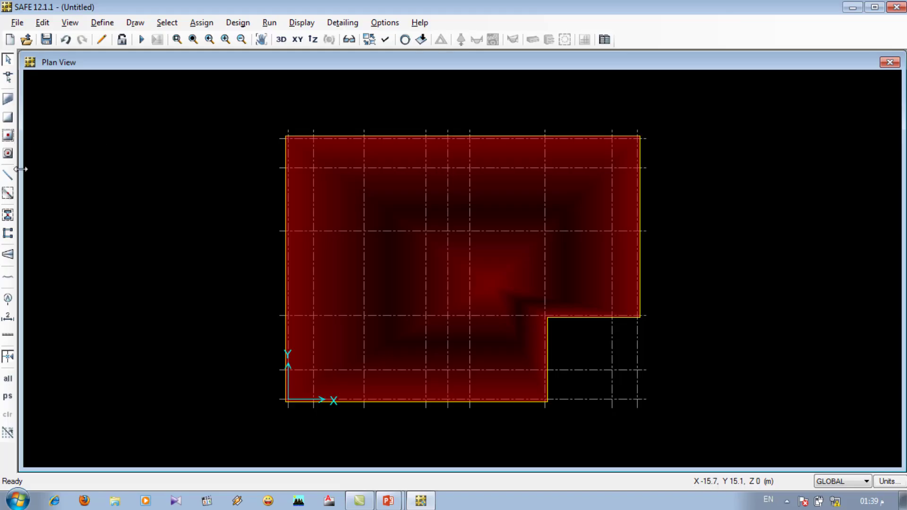
left_click(9, 215)
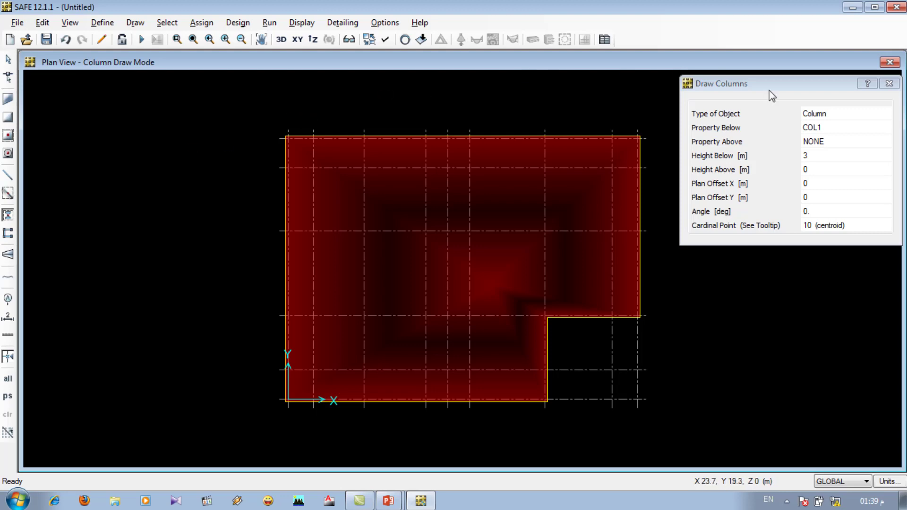
left_click(846, 128)
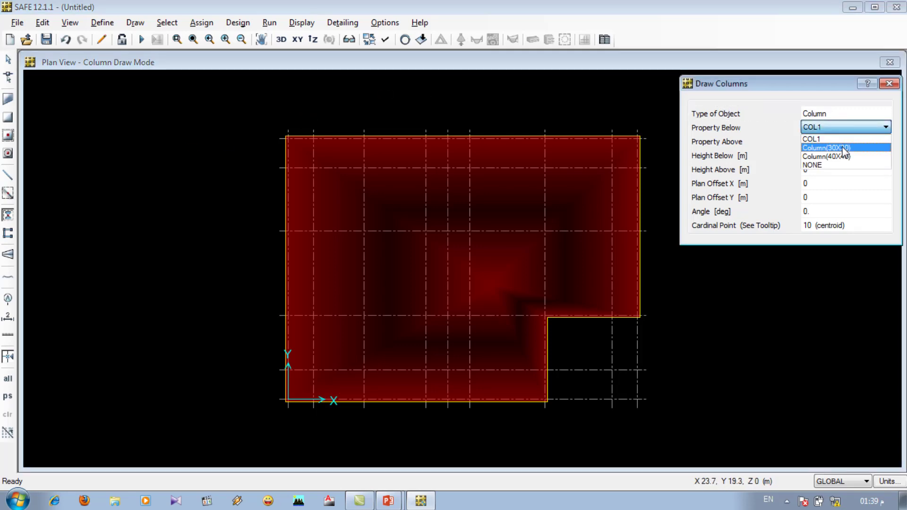
left_click(845, 148)
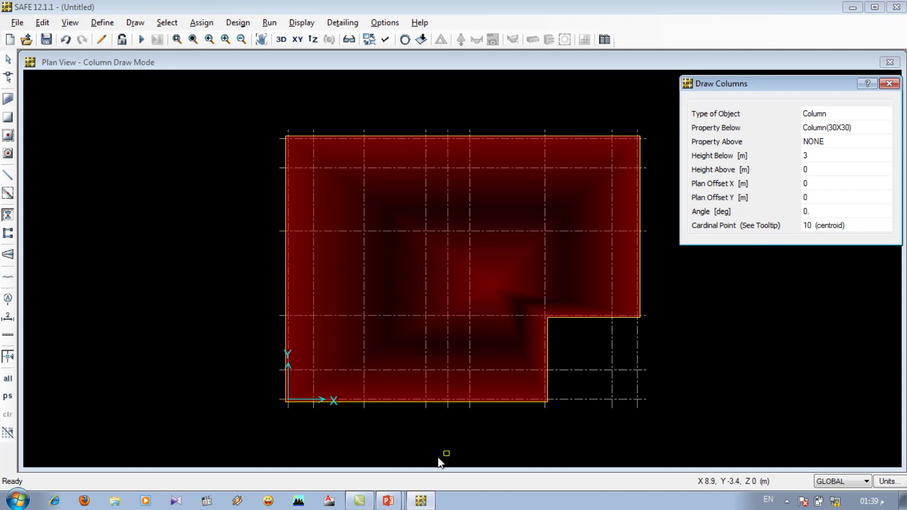
mouse_move(388, 501)
left_click(376, 470)
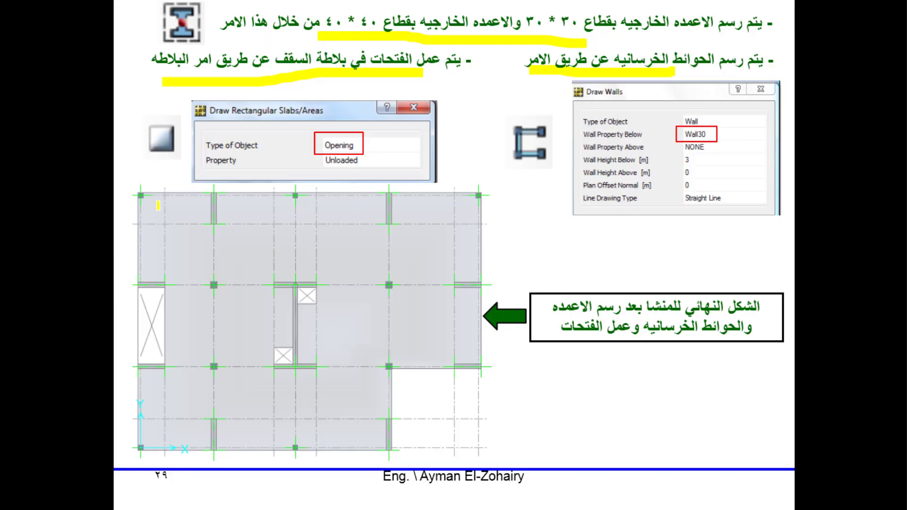
key("alt+Tab")
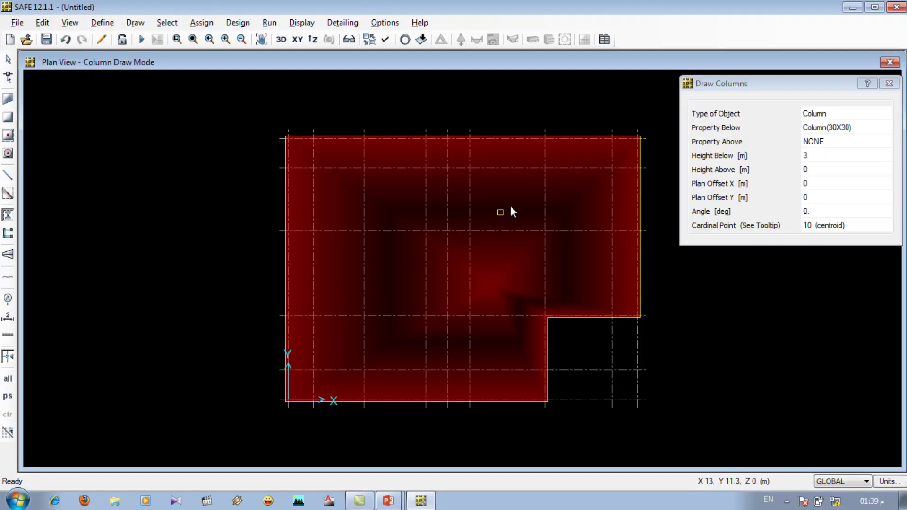
left_click(638, 139)
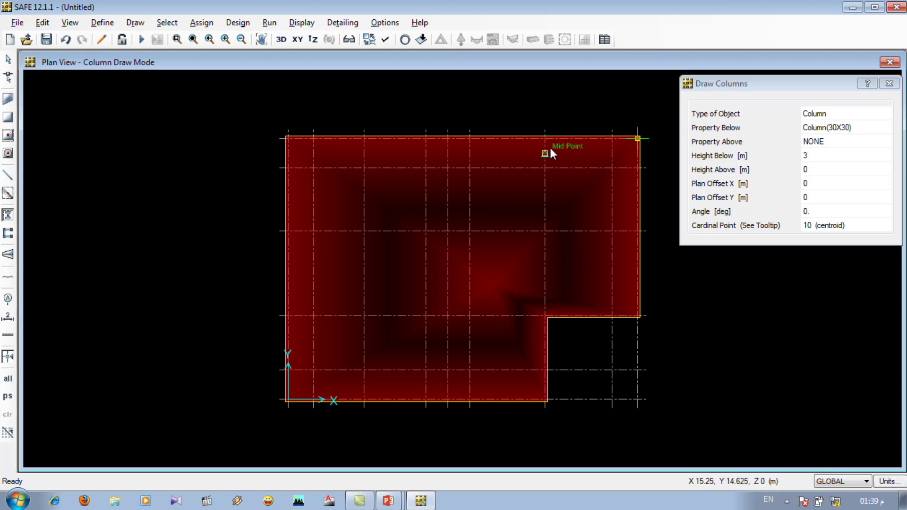
left_click(448, 139)
left_click(289, 138)
left_click(294, 396)
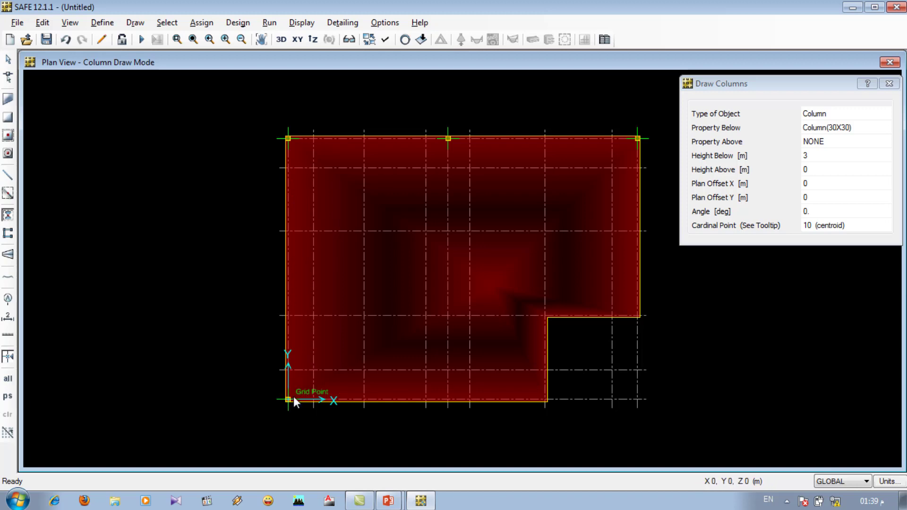
left_click(449, 399)
left_click(545, 316)
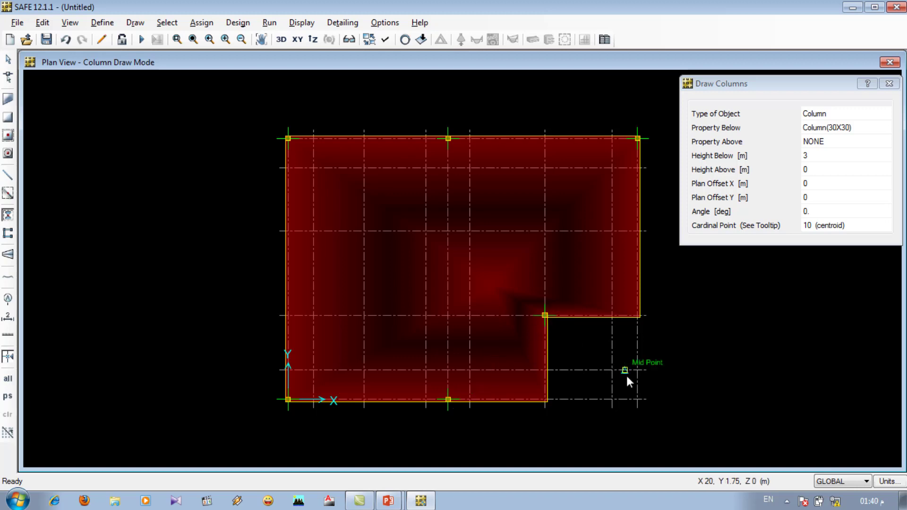
- Draw Column(40X40) columns at three interior grid intersections: two on the third vertical grid line and one directly above the notch-corner column
left_click(827, 127)
left_click(826, 128)
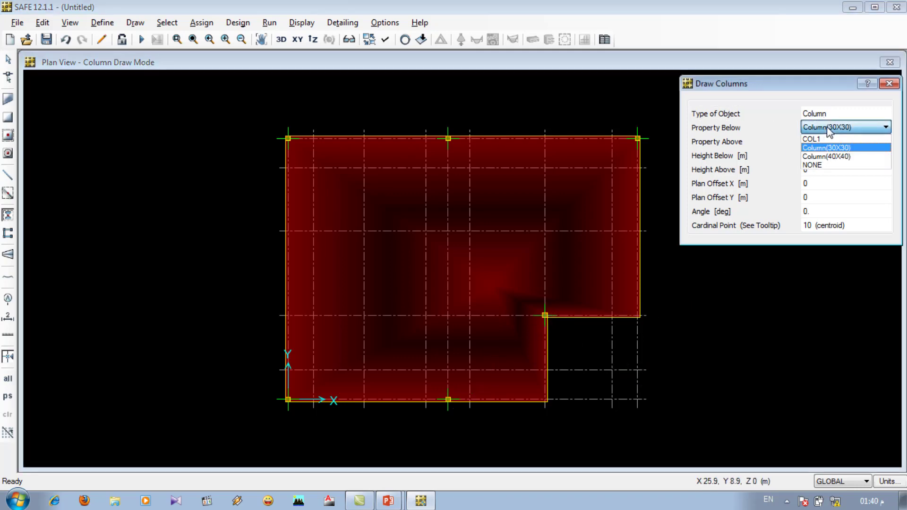
left_click(828, 157)
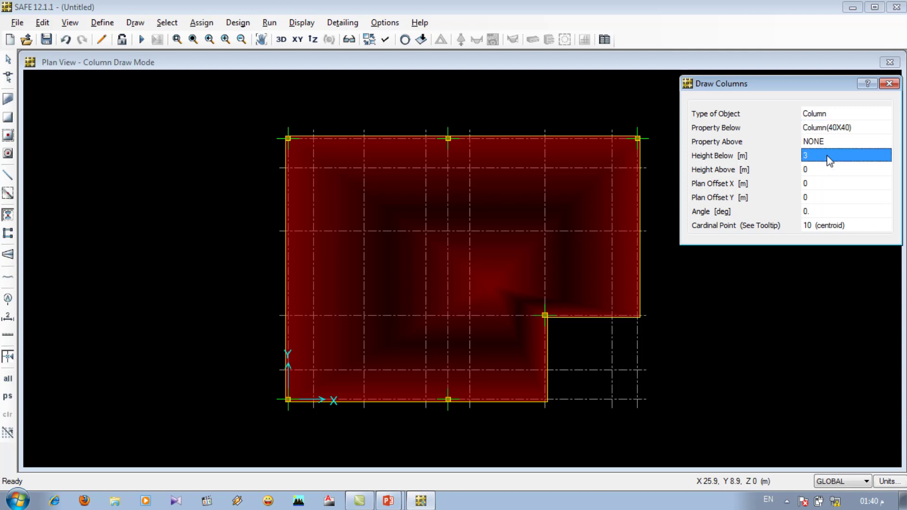
left_click(367, 236)
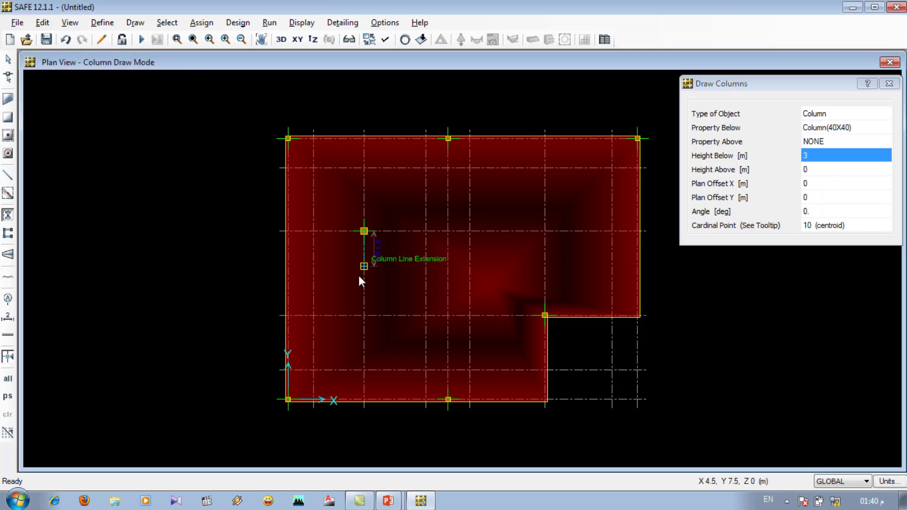
left_click(364, 316)
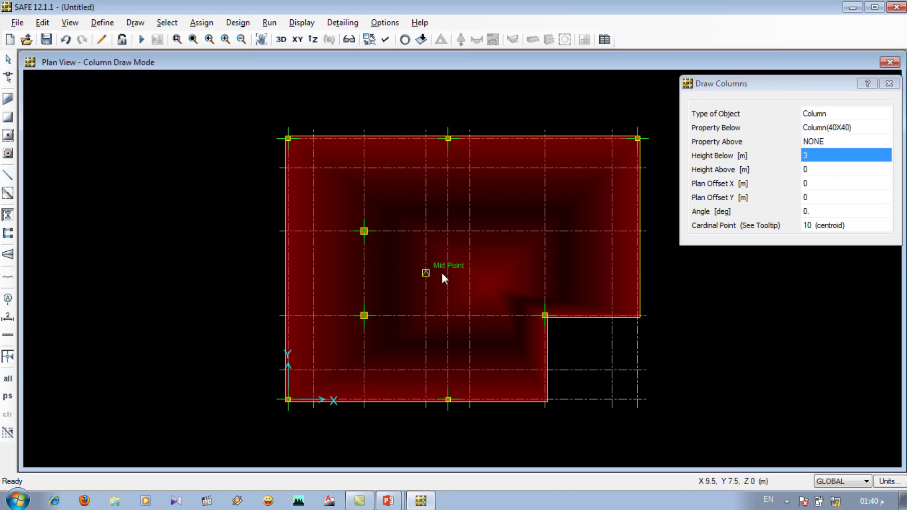
left_click(545, 231)
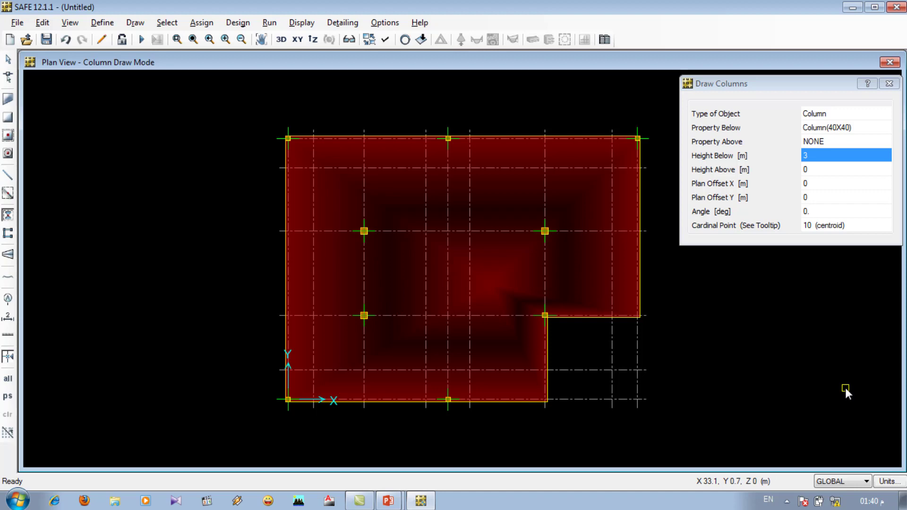
key("Escape")
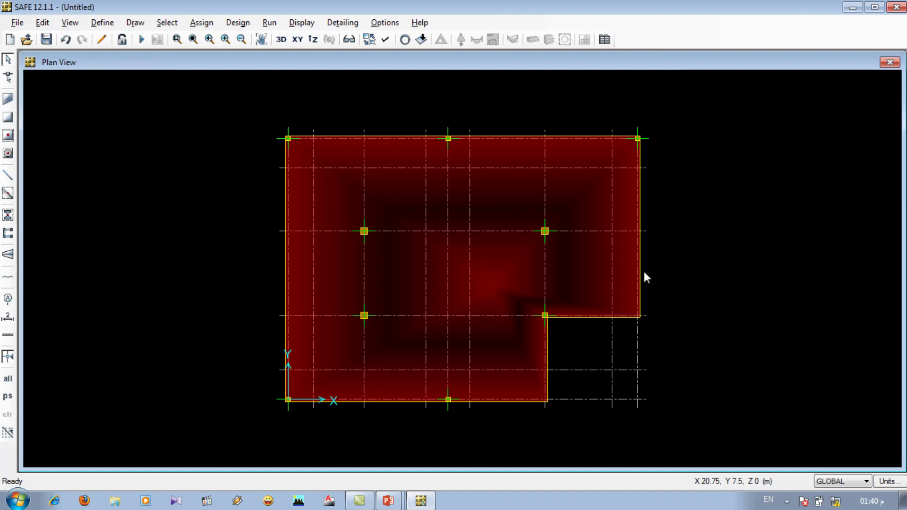
- Inspect the drawn columns in 3D and review their Height Below setting, returning to the plan view
left_click(281, 40)
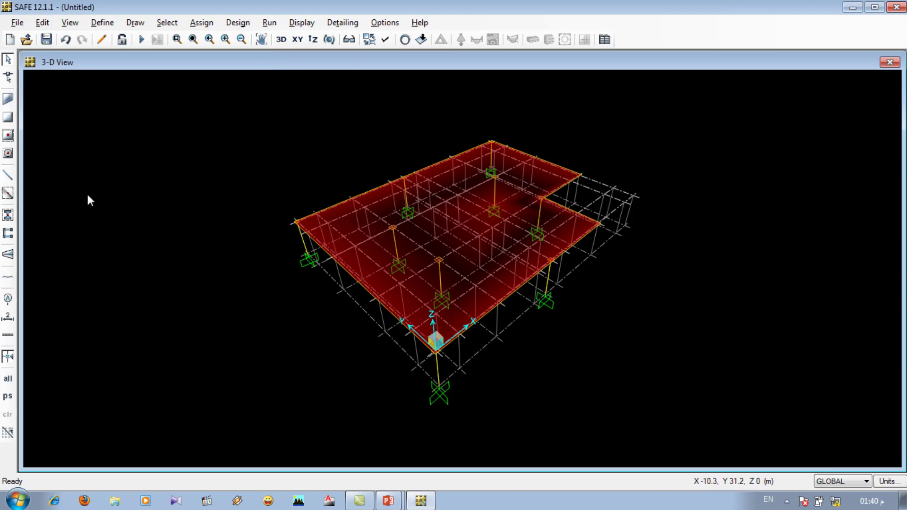
left_click(8, 231)
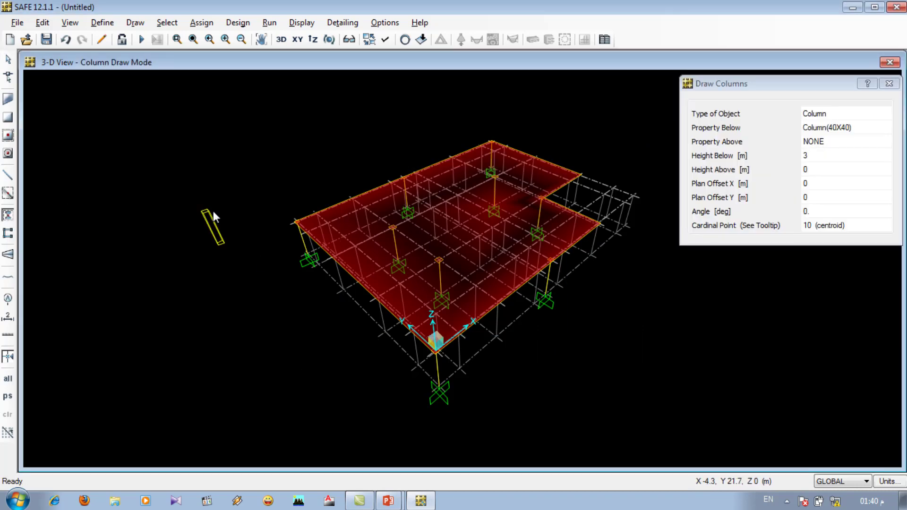
left_click(823, 156)
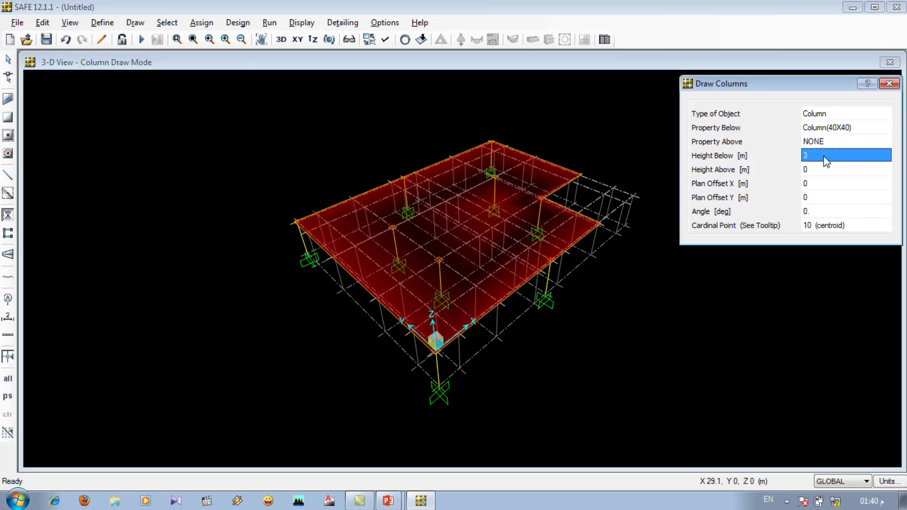
left_click(888, 84)
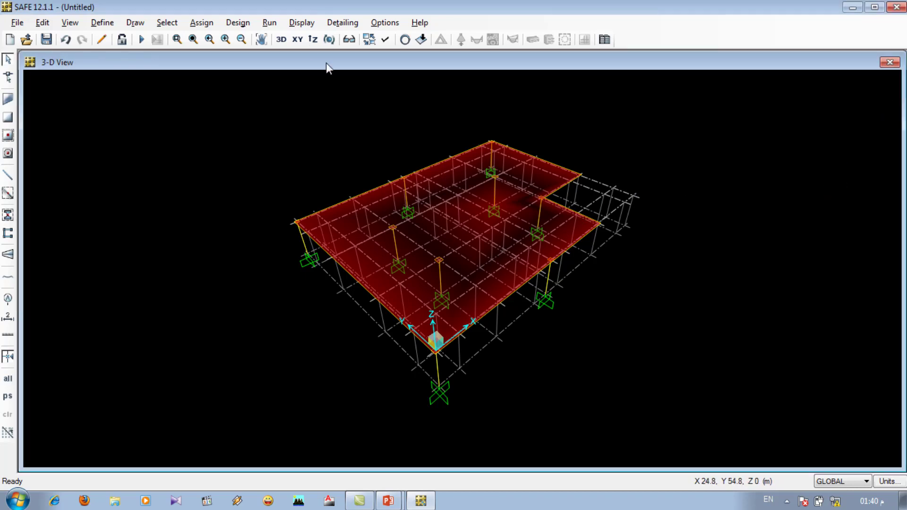
left_click(298, 39)
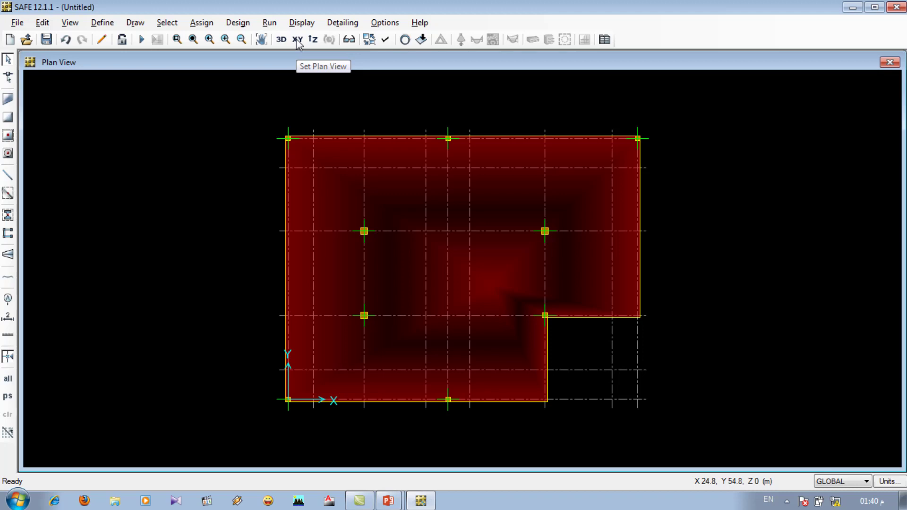
- Switch to the PowerPoint slide show to examine the wall layout, and return to SAFE
left_click(388, 500)
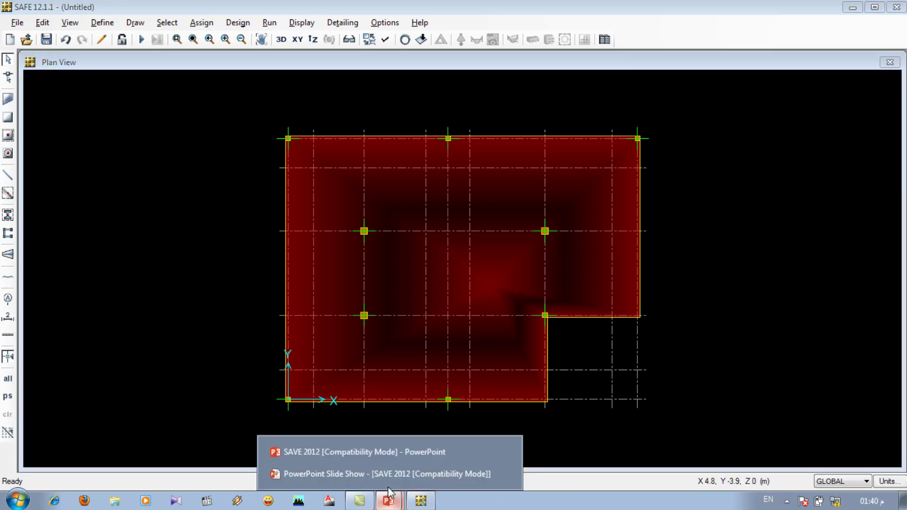
left_click(394, 473)
mouse_move(563, 121)
left_mouse_down()
mouse_move(513, 109)
mouse_move(474, 151)
mouse_move(494, 175)
mouse_move(539, 175)
mouse_move(561, 127)
left_mouse_up()
key("alt+Tab")
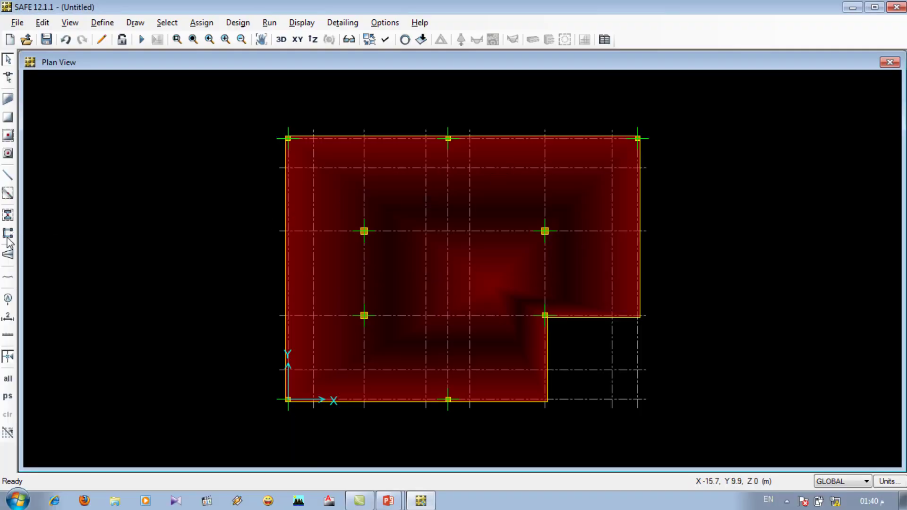
- Draw two horizontal Wall(30) walls from the slab's left edge to the second vertical grid line, along the two middle horizontal grid lines
left_click(7, 242)
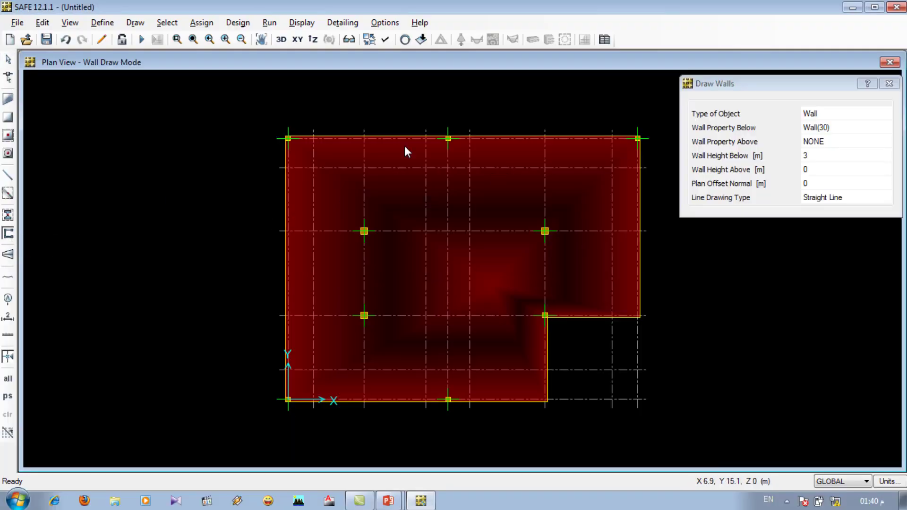
left_click(823, 128)
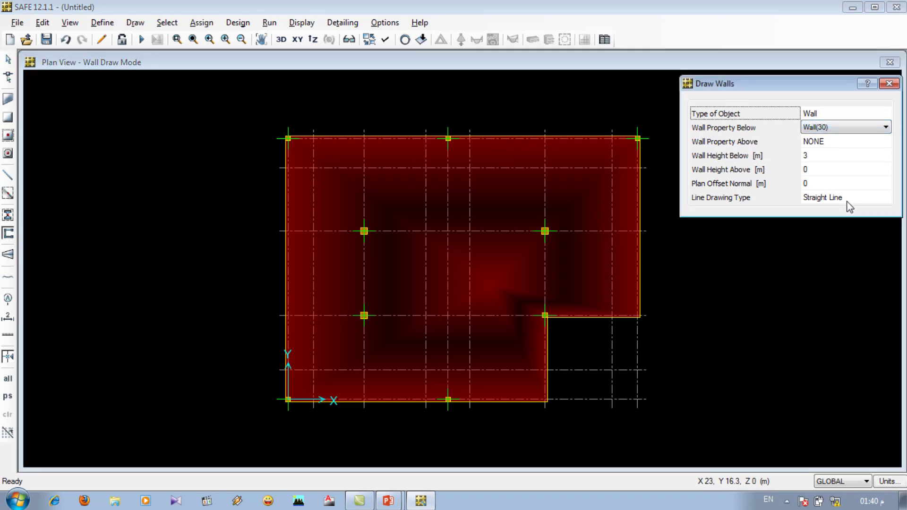
left_click(178, 39)
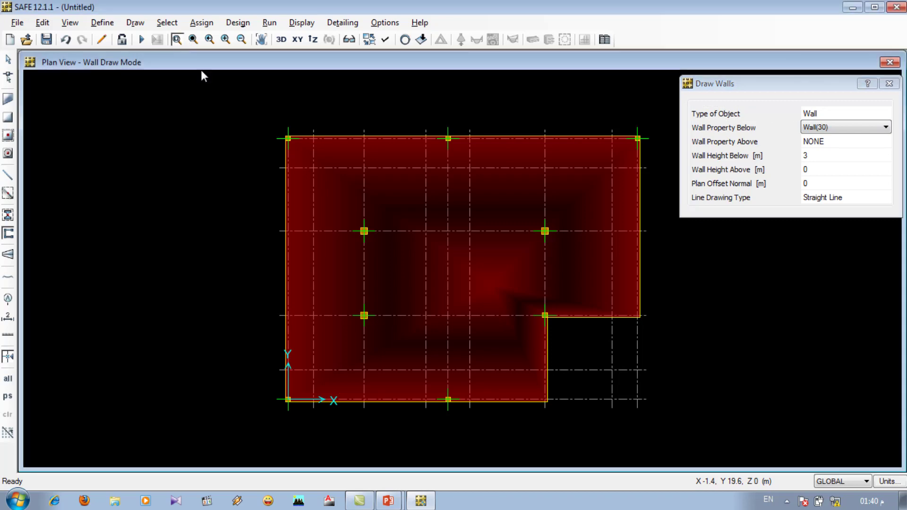
left_click_drag(327, 209, 268, 347)
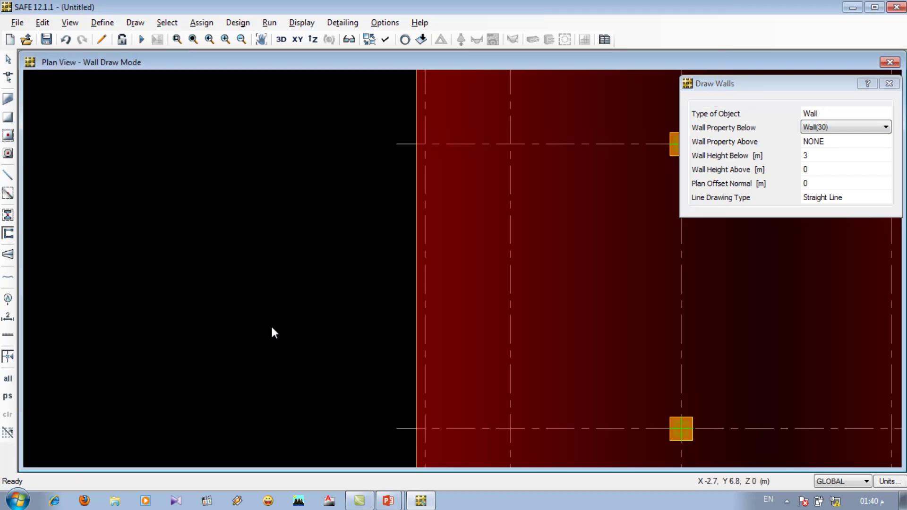
left_click(415, 144)
left_click(509, 144)
key("Return")
left_click(415, 433)
left_click(506, 430)
key("Return")
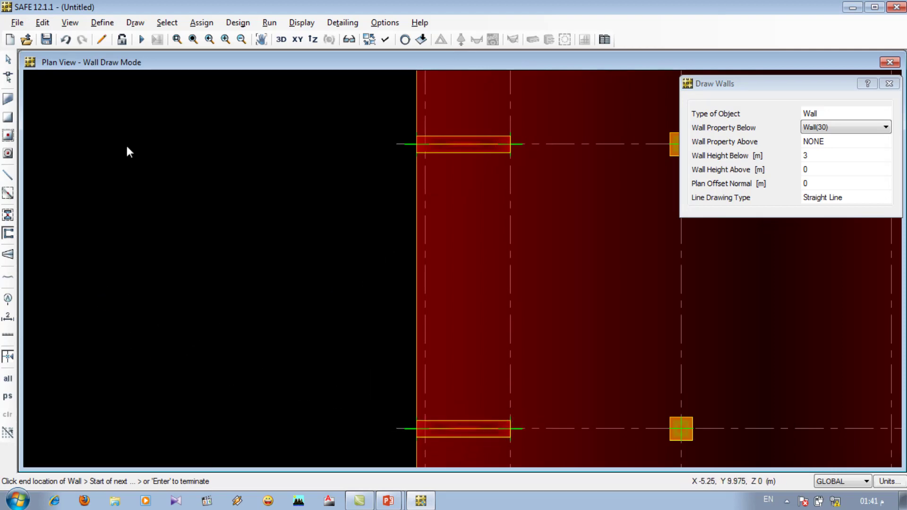
- Draw a vertical Wall(30) wall on the third vertical grid line, from the slab's lower edge up to the second horizontal grid line
left_click(193, 39)
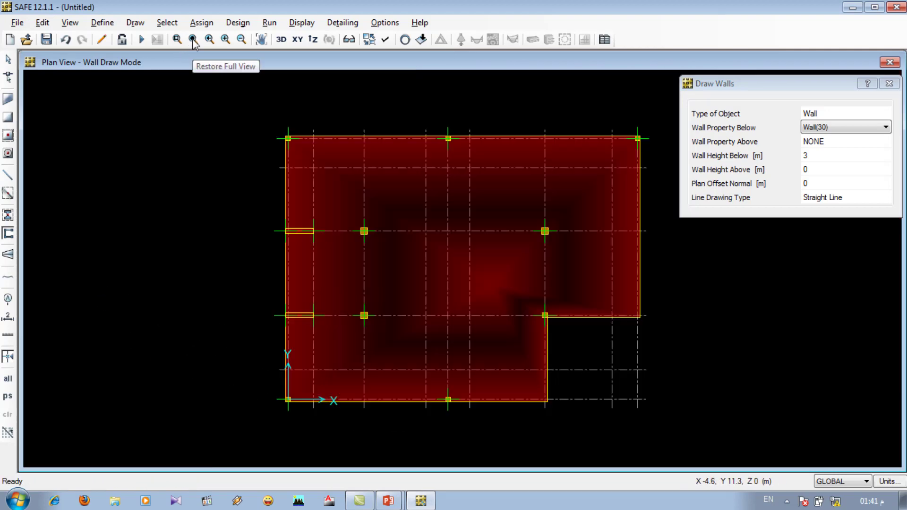
left_click(176, 40)
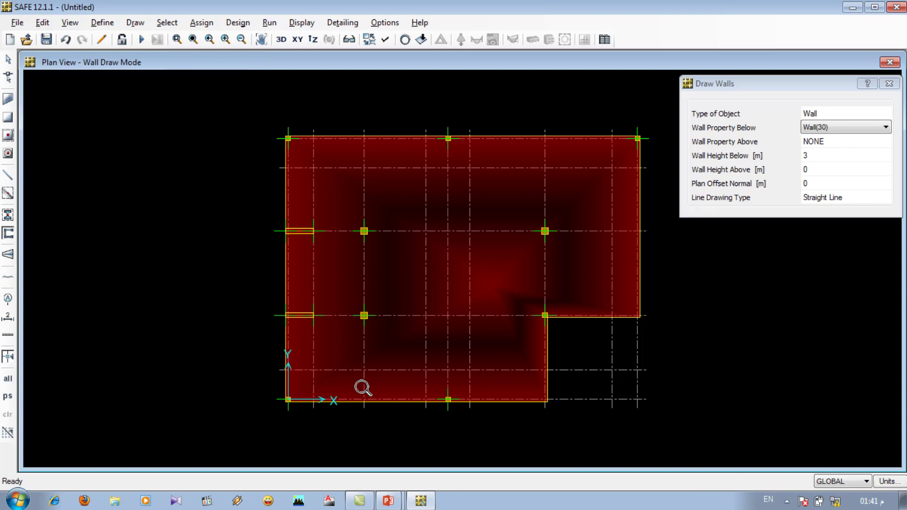
left_click_drag(377, 360, 356, 425)
left_click(491, 395)
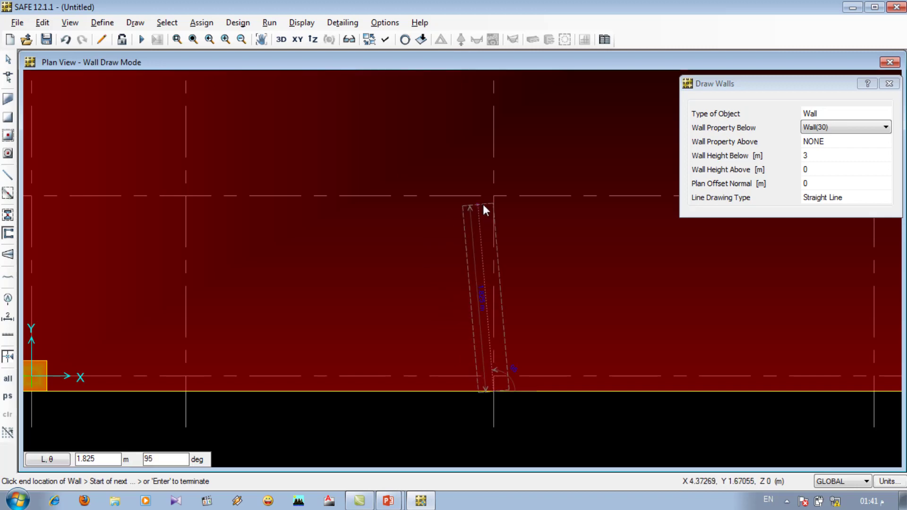
left_click(492, 198)
key("Return")
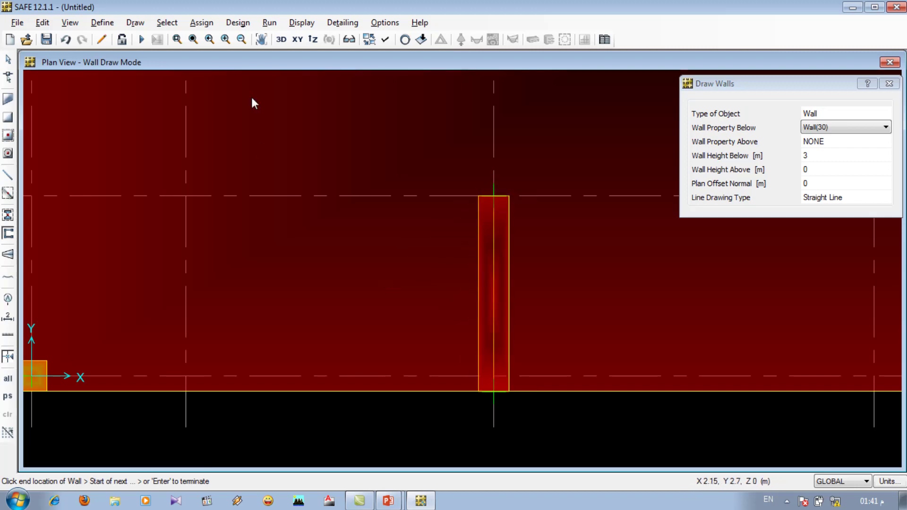
- Draw a vertical Wall(30) wall below the notch-corner column, from the slab's lower edge up to the second horizontal grid line
left_click(193, 40)
left_click(177, 40)
left_click_drag(652, 291, 504, 424)
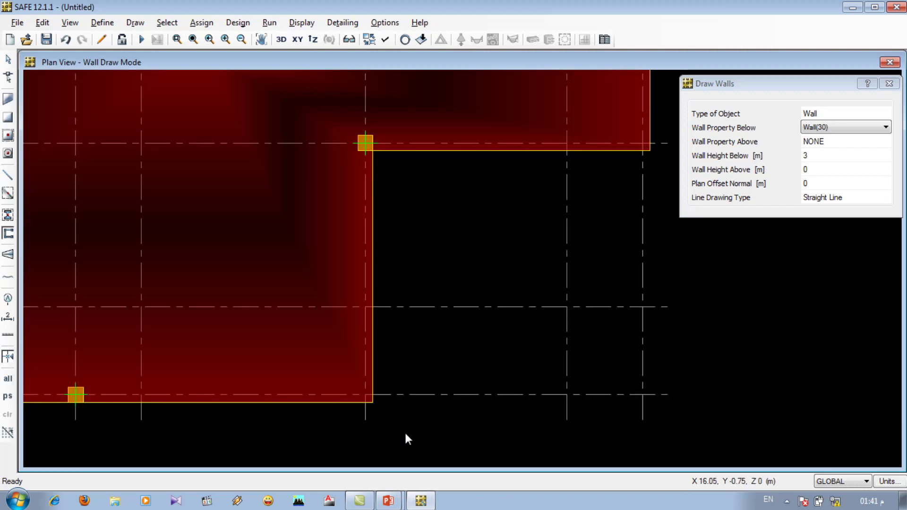
left_click(359, 404)
left_click(361, 305)
key("Return")
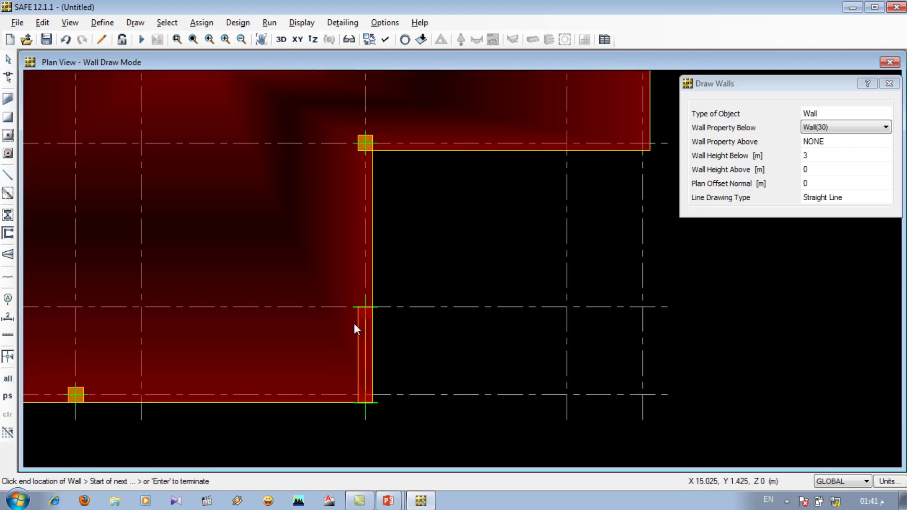
- Draw a horizontal Wall(30) wall along the notch's upper side, from the slab's right edge to the first interior vertical grid line
left_click(652, 143)
double_click(567, 144)
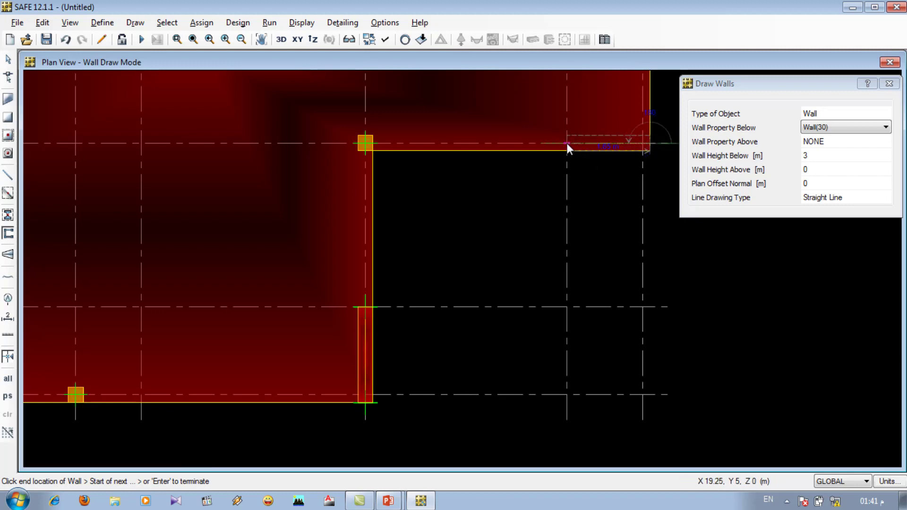
left_click(567, 143)
key("Return")
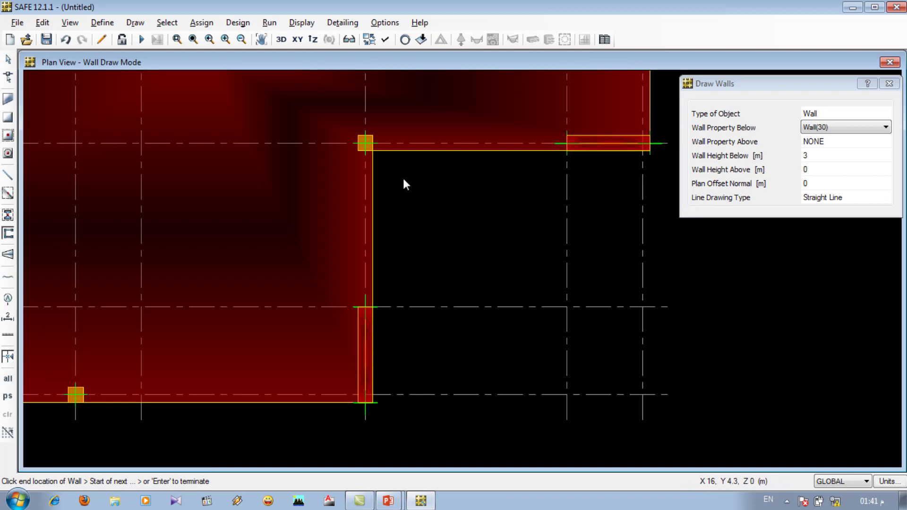
- Draw a horizontal Wall(30) wall on the upper middle grid line, from the slab's right edge to the first interior vertical grid line
left_click(194, 39)
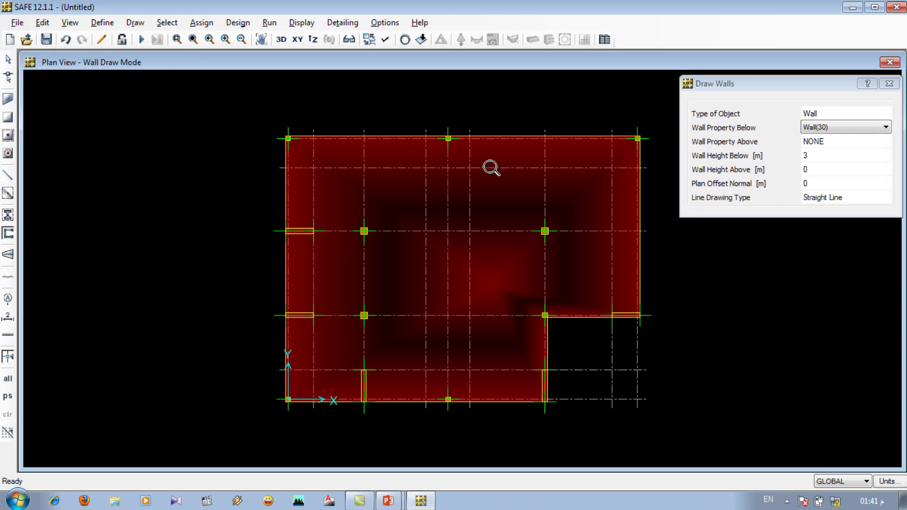
left_click_drag(647, 194, 596, 249)
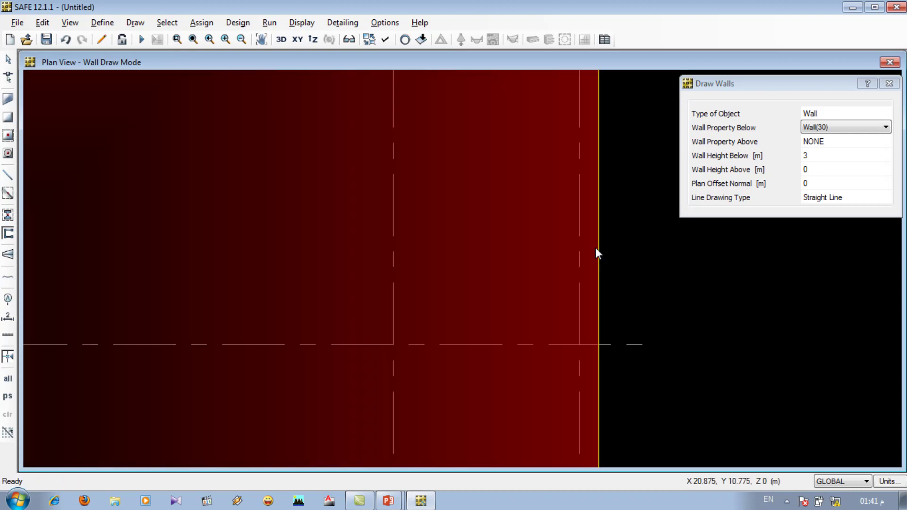
left_click(600, 345)
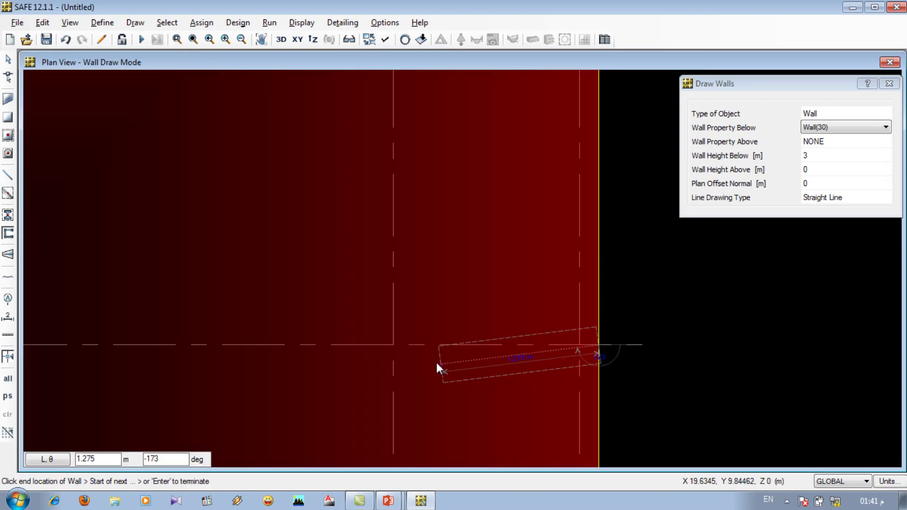
left_click(393, 346)
- Draw a vertical Wall(30) wall above the right interior column, from the slab's upper edge down to the first interior horizontal grid line
left_click(193, 40)
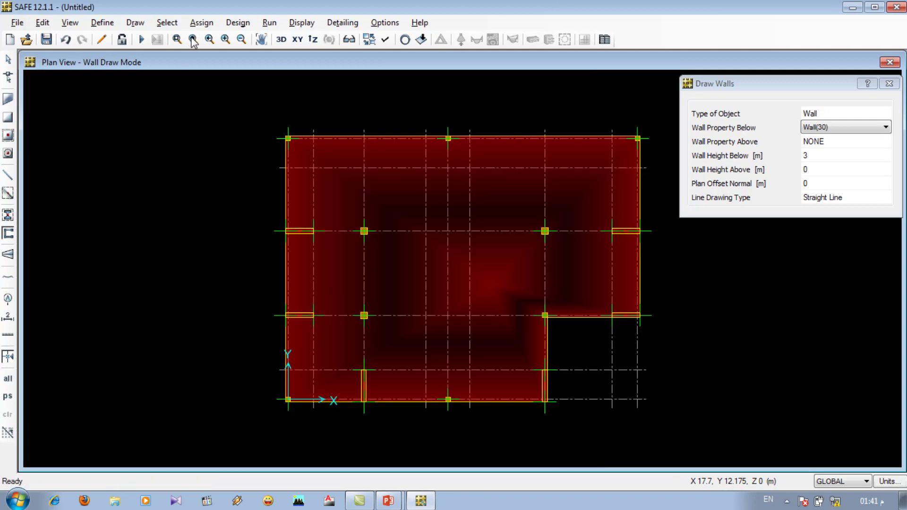
left_click(177, 39)
left_click_drag(570, 127, 526, 181)
left_click(481, 186)
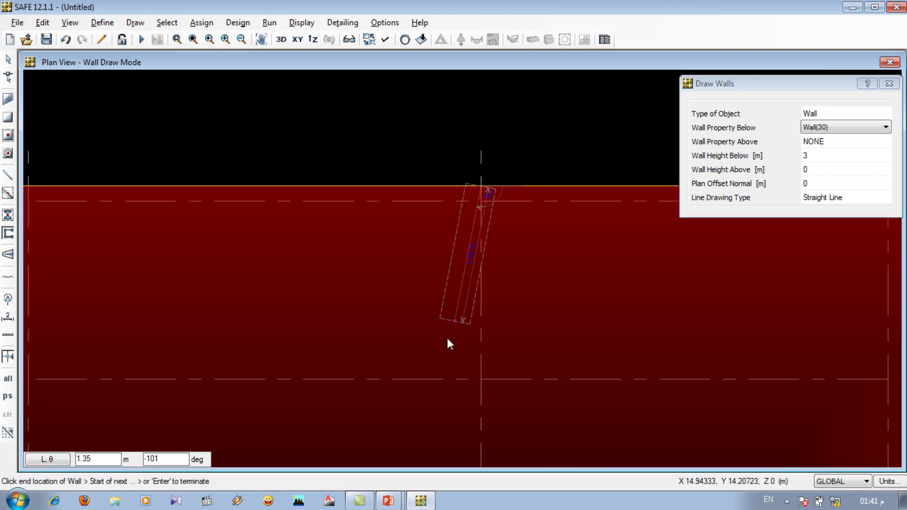
left_click(483, 378)
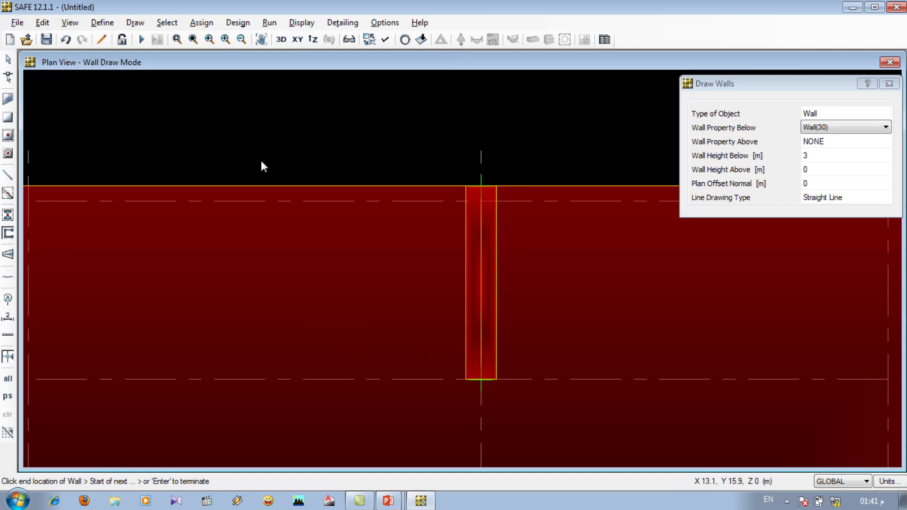
- Draw a vertical Wall(30) wall on the third vertical grid line, from the slab's upper edge down to the first interior horizontal grid line
left_click(197, 41)
left_click_drag(381, 117, 341, 185)
left_click(484, 188)
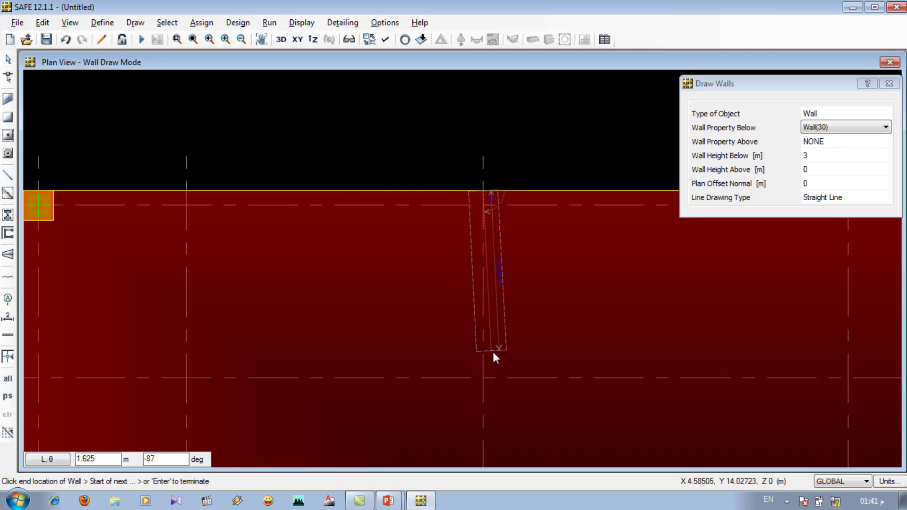
left_click(486, 378)
- Draw the I-shaped Wall(30) core: flanges on the two middle horizontal grid lines between the fourth and sixth vertical lines, web on the fifth
left_click(192, 40)
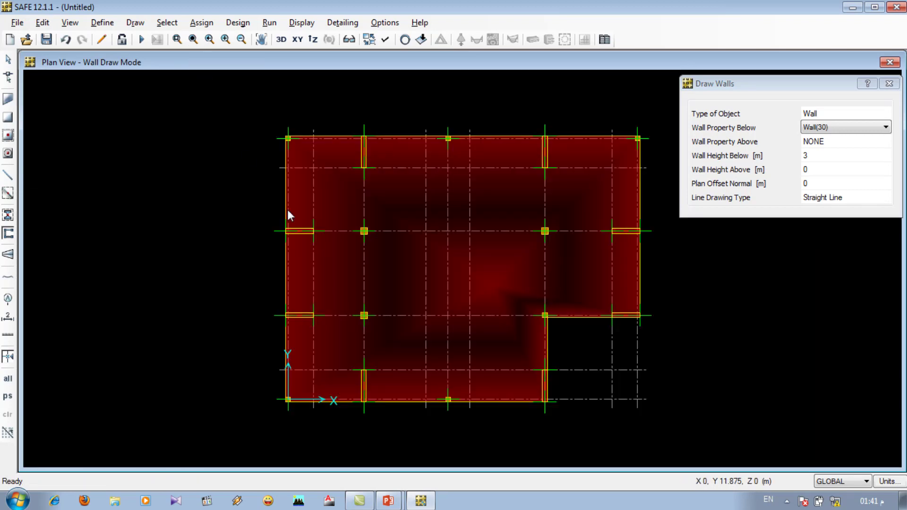
left_click(444, 236)
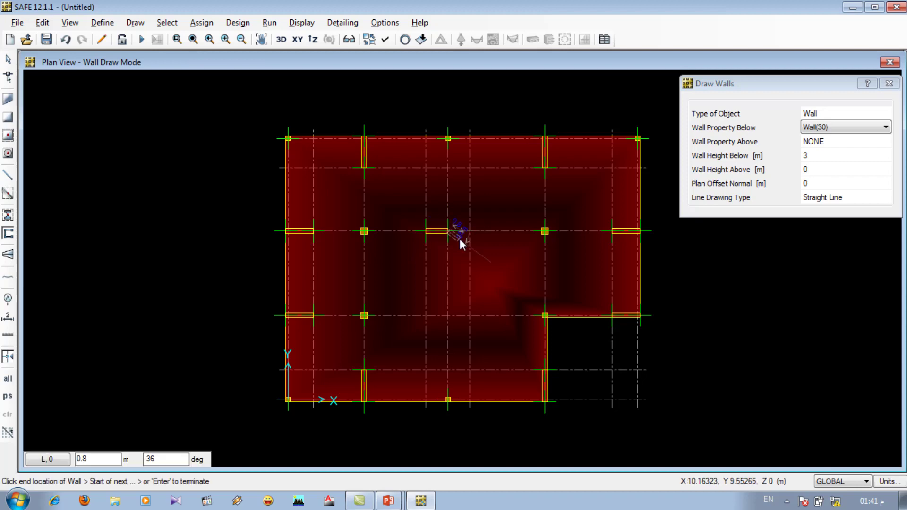
left_click(470, 232)
left_click(470, 316)
left_click(447, 316)
left_click(452, 236)
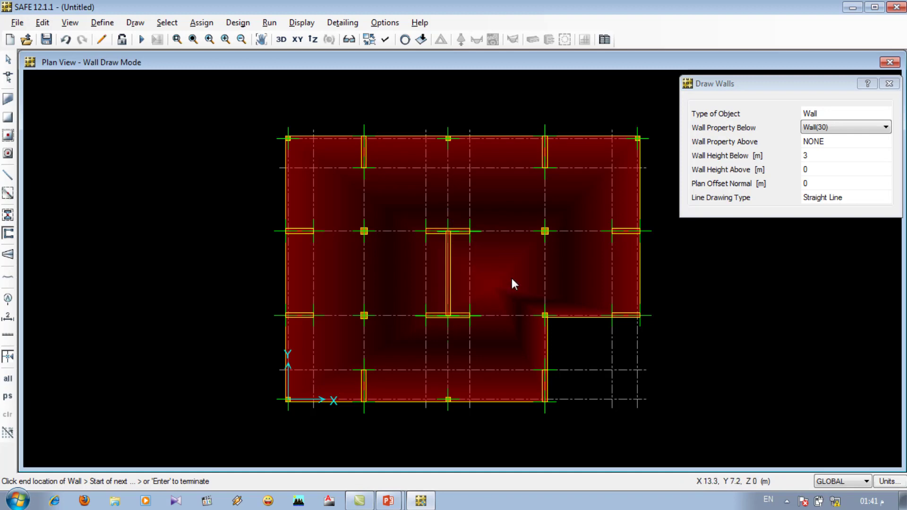
key("Escape")
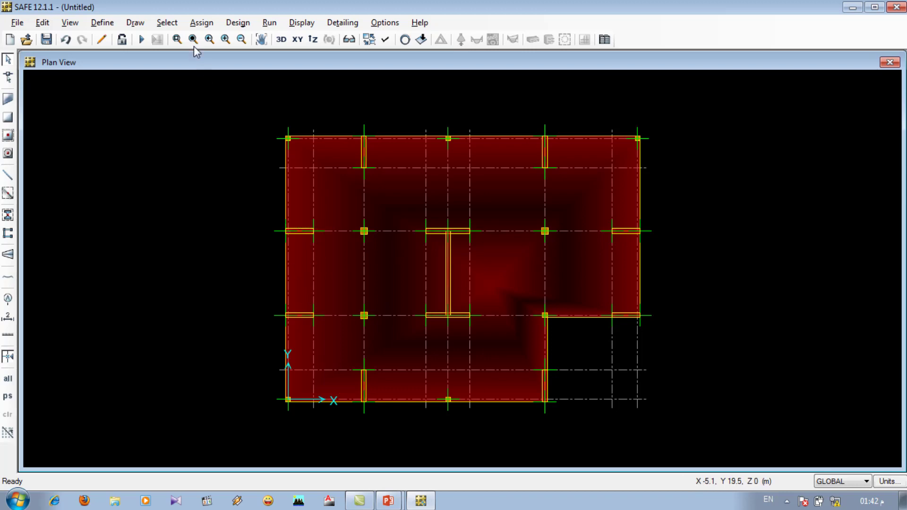
- Draw an unloaded rectangular opening between the two walls on the slab's left edge, fitted to the walls' inner faces and ends
left_click(177, 39)
left_click_drag(331, 219, 274, 344)
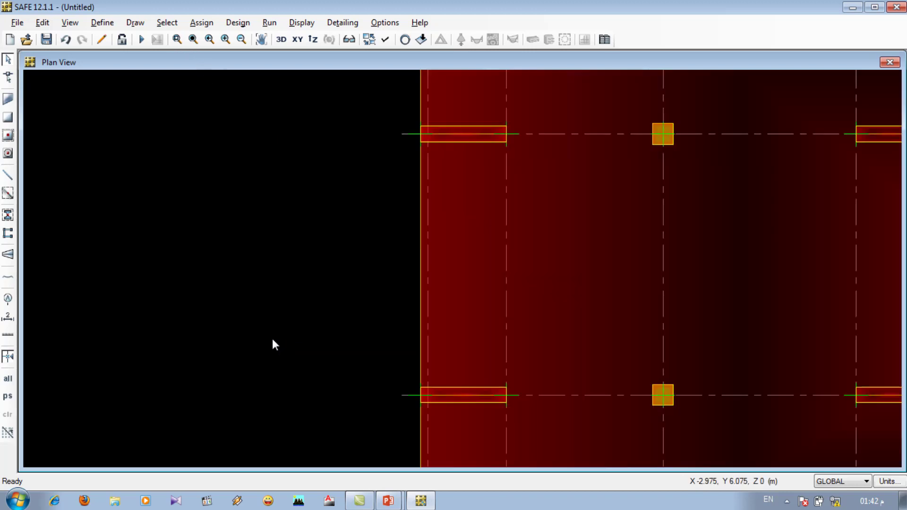
left_click(9, 118)
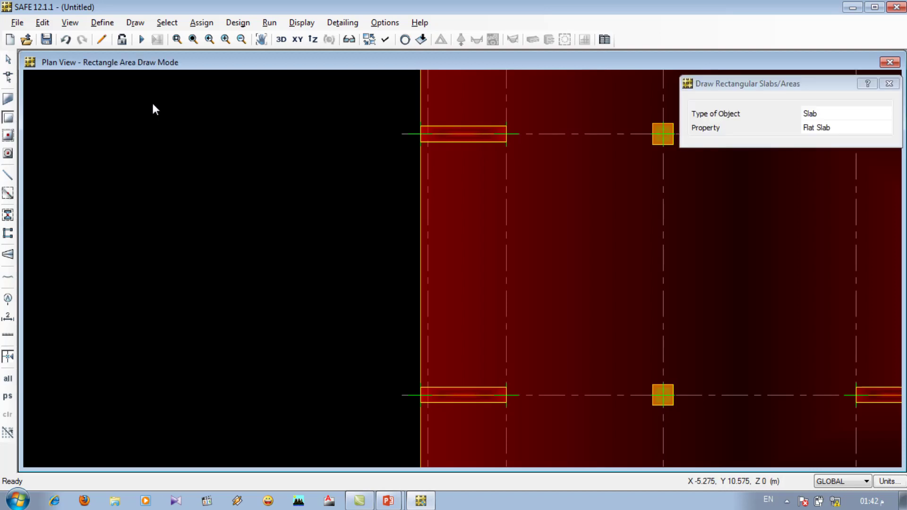
left_click(831, 113)
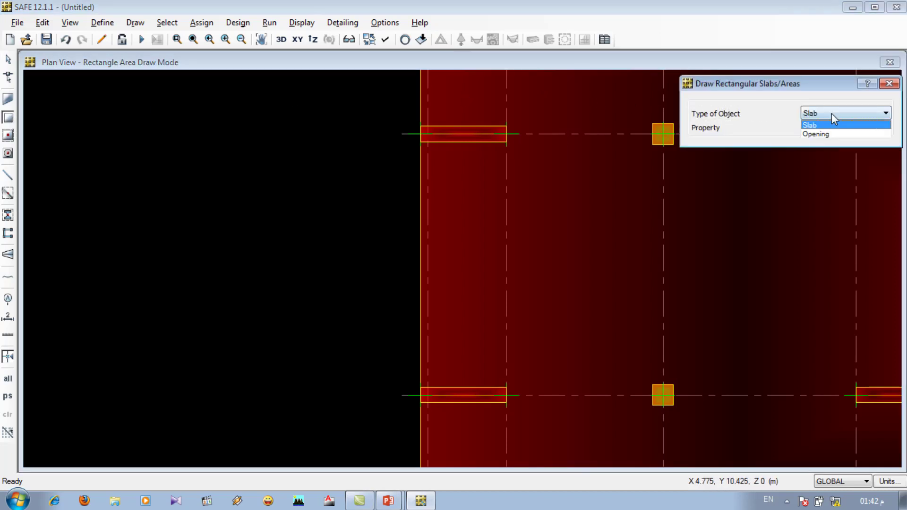
left_click(824, 134)
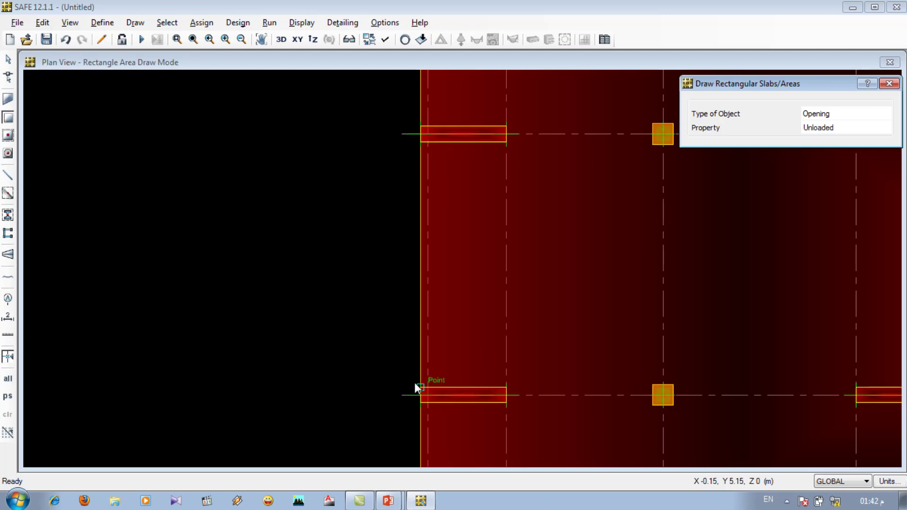
mouse_move(420, 388)
left_mouse_down()
mouse_move(458, 218)
mouse_move(487, 156)
mouse_move(503, 143)
left_mouse_up()
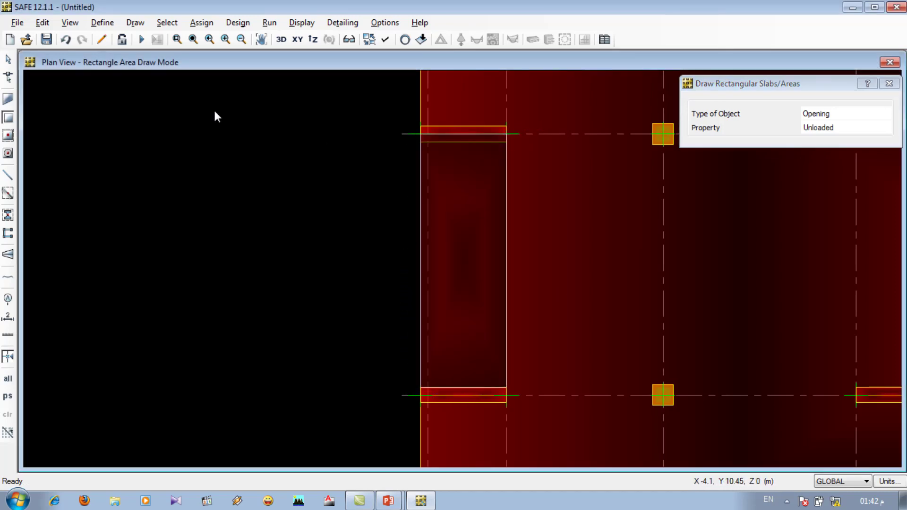
key("ctrl+z")
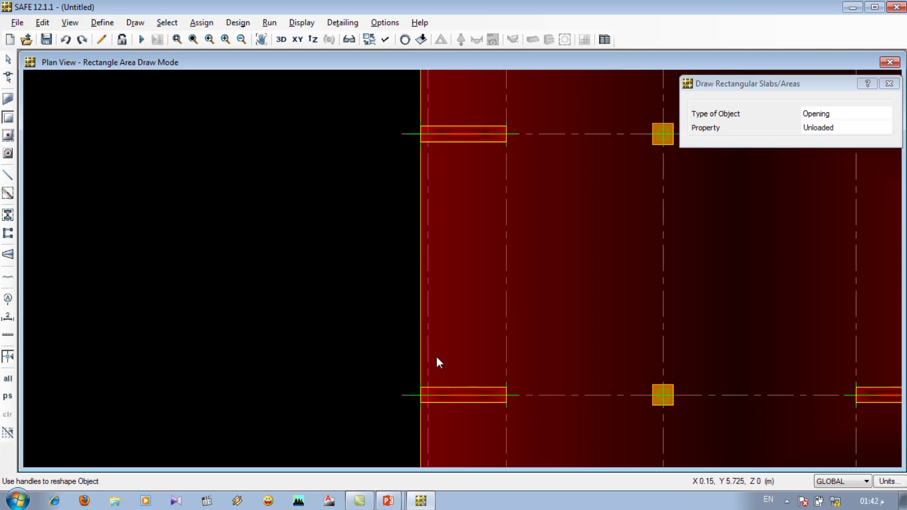
left_click_drag(420, 388, 509, 143)
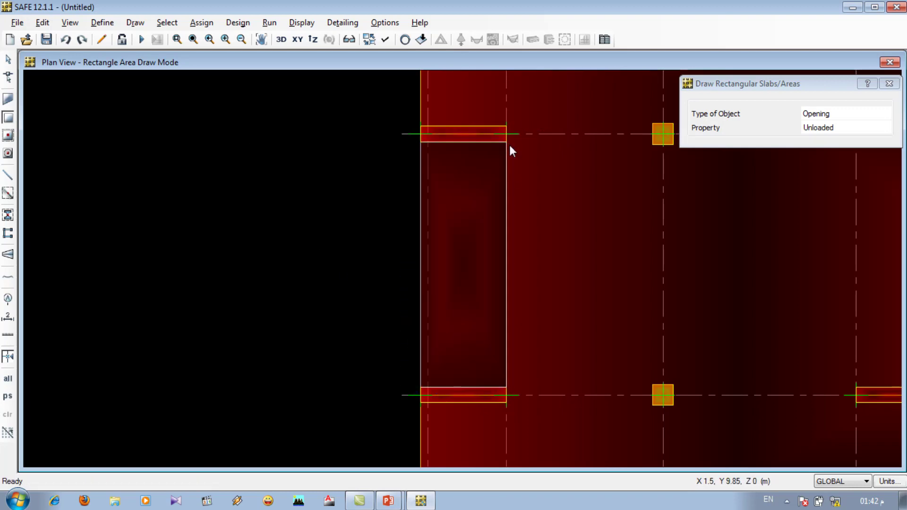
- Switch to the PowerPoint reference slide, highlight the core openings to check their positions, and return to SAFE
left_click(193, 39)
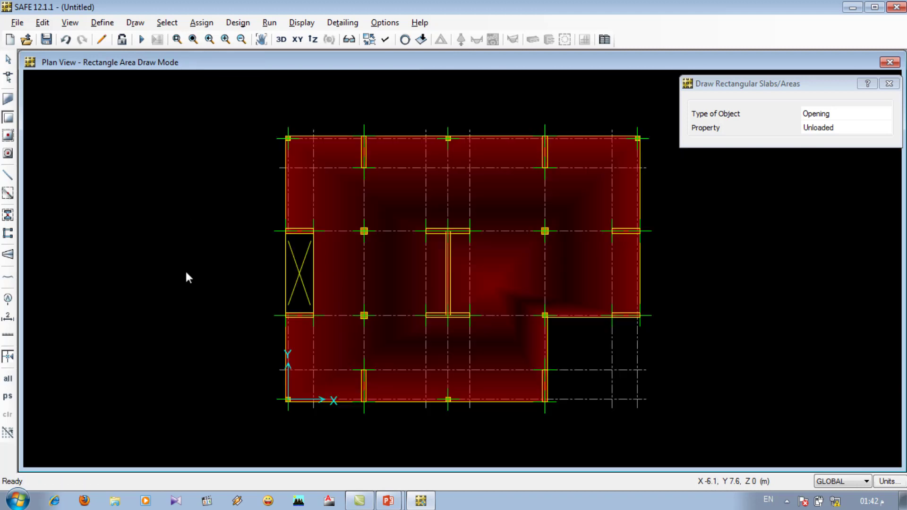
left_click(177, 40)
left_click_drag(481, 213, 410, 337)
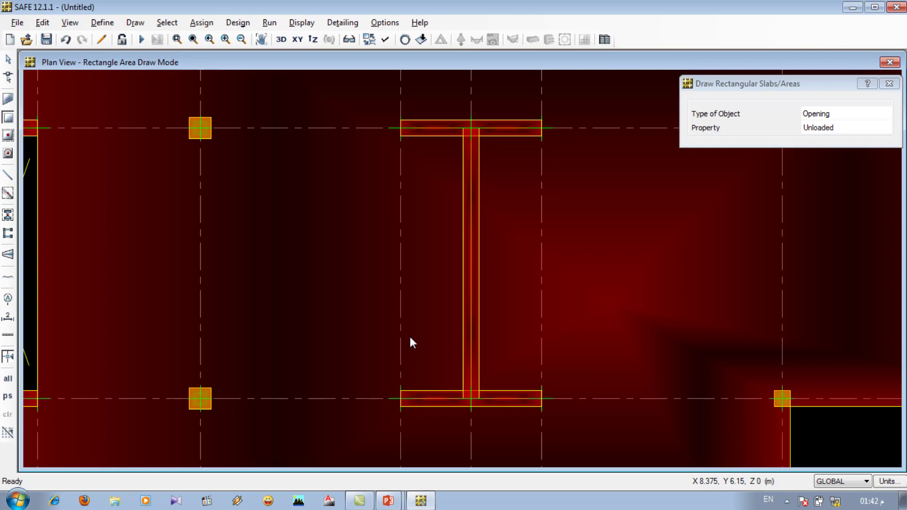
mouse_move(388, 501)
left_click(388, 472)
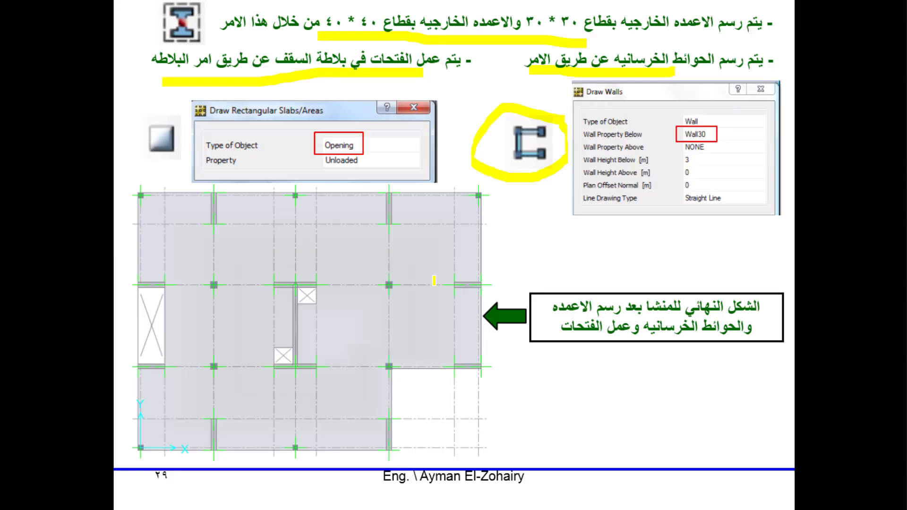
mouse_move(317, 269)
left_mouse_down()
mouse_move(281, 317)
mouse_move(300, 329)
mouse_move(329, 325)
mouse_move(335, 294)
mouse_move(319, 271)
left_mouse_up()
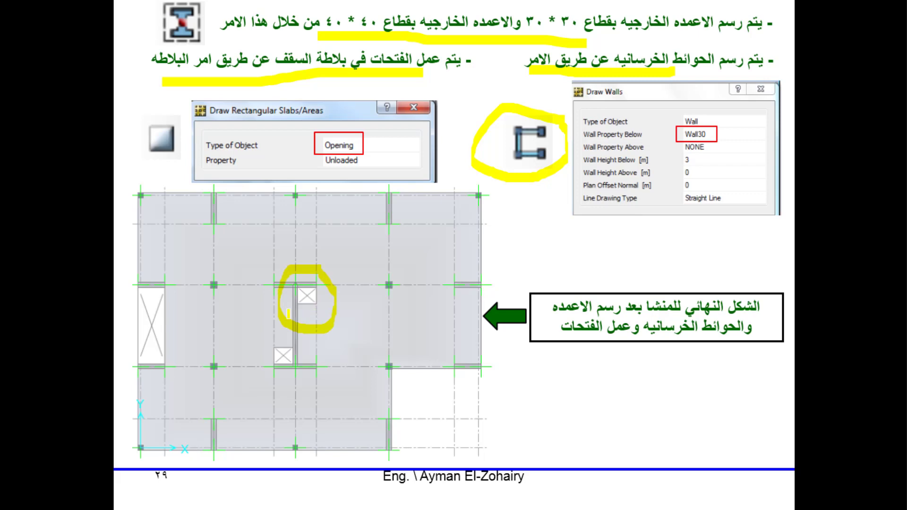
left_click_drag(281, 307, 393, 307)
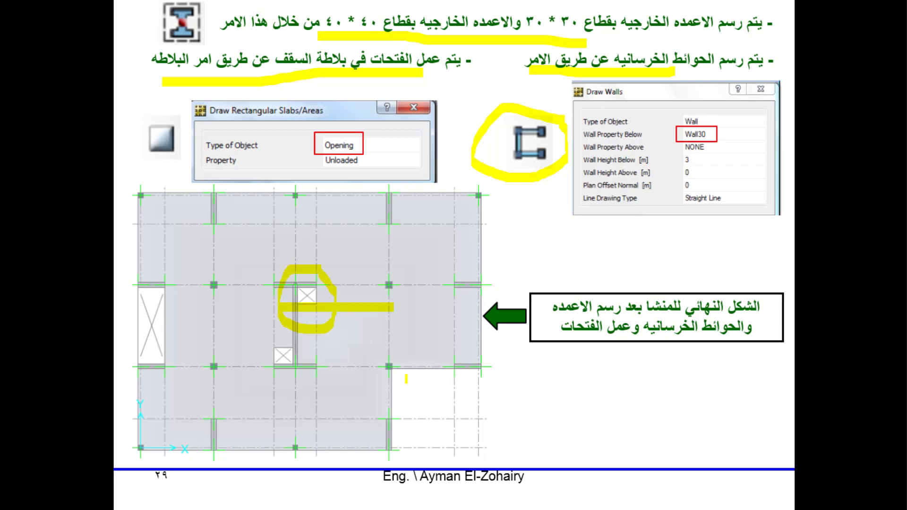
key("alt+Tab")
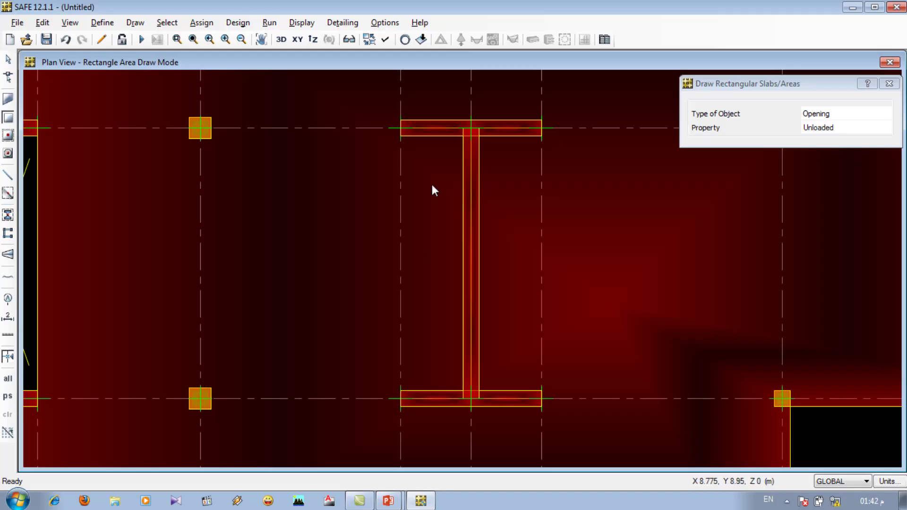
left_click_drag(461, 137, 401, 190)
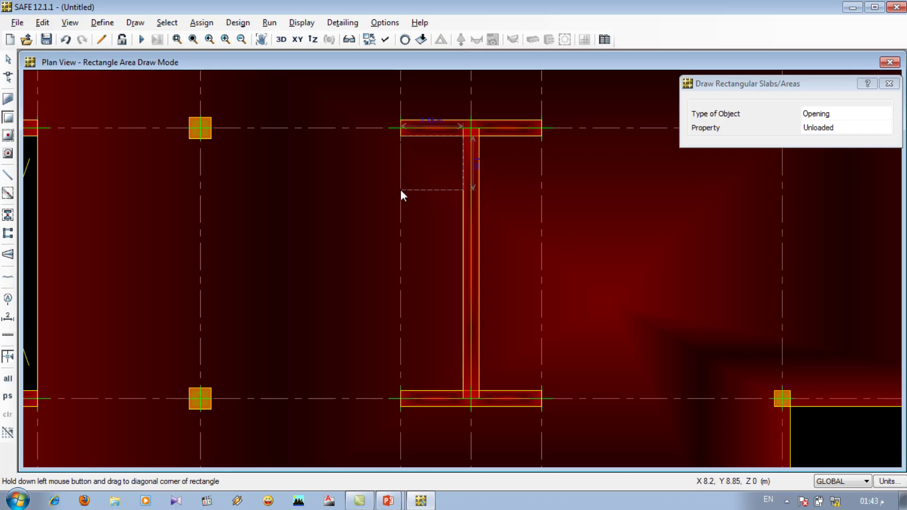
left_click_drag(401, 191, 401, 190)
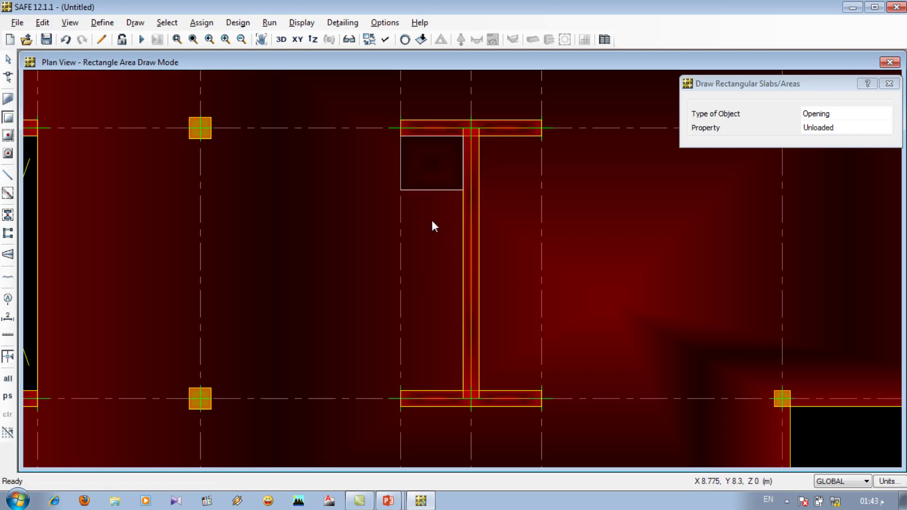
key("ctrl+z")
- Draw two unloaded rectangular openings in the core: one right of the web under the upper flange, one left of it above the lower flange
left_click_drag(488, 163, 539, 191)
left_click_drag(539, 192, 541, 194)
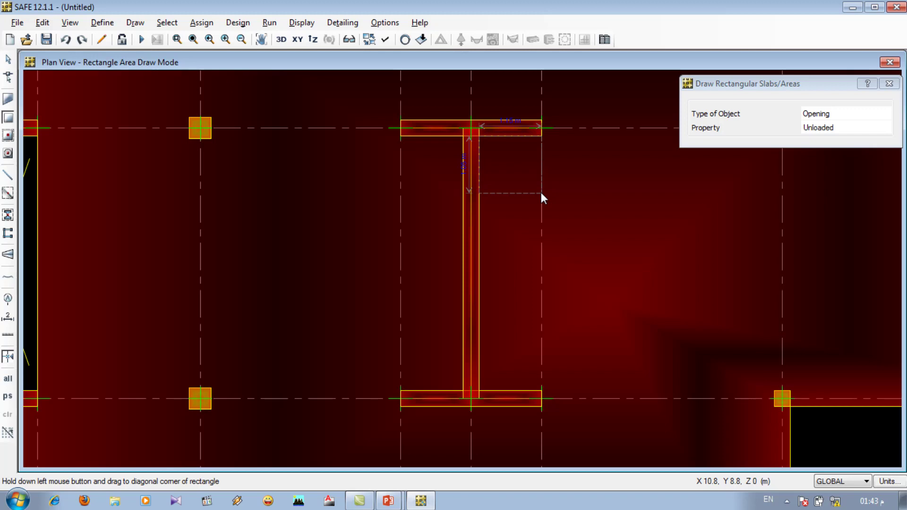
left_click_drag(542, 193, 541, 193)
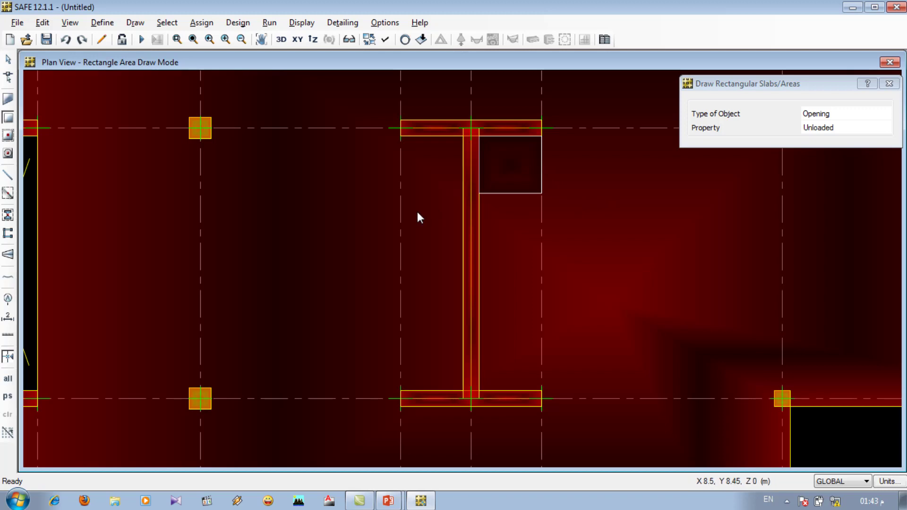
left_click_drag(460, 388, 400, 336)
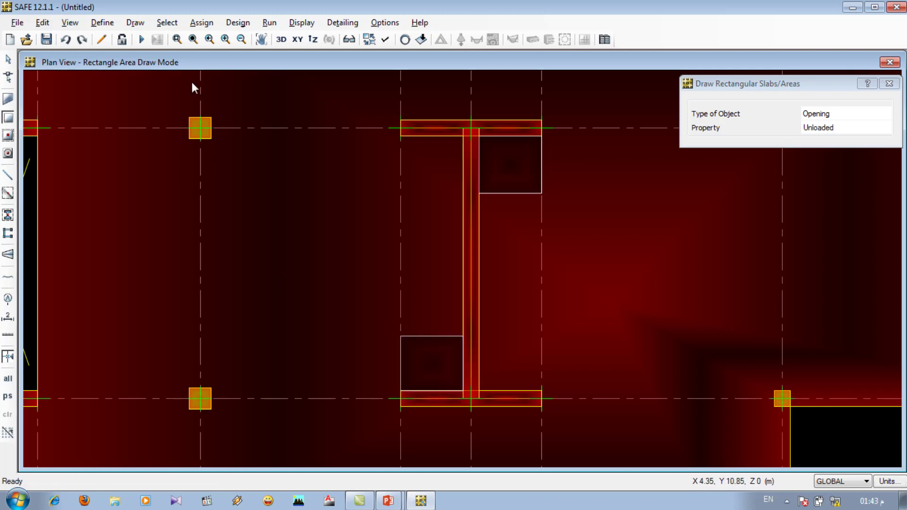
left_click(195, 39)
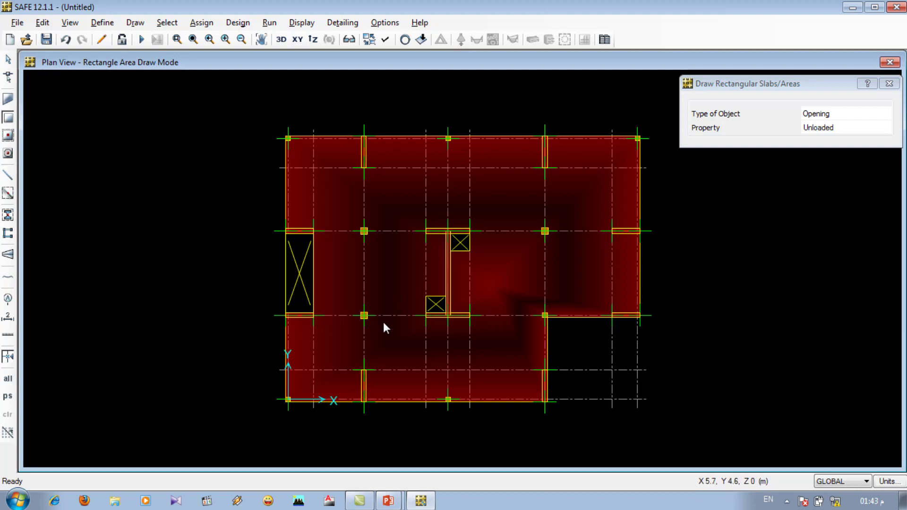
- Mark two horizontal lines across the core on the PowerPoint reference slide, then return to SAFE and close the area drawing options
left_click(389, 500)
left_click(331, 471)
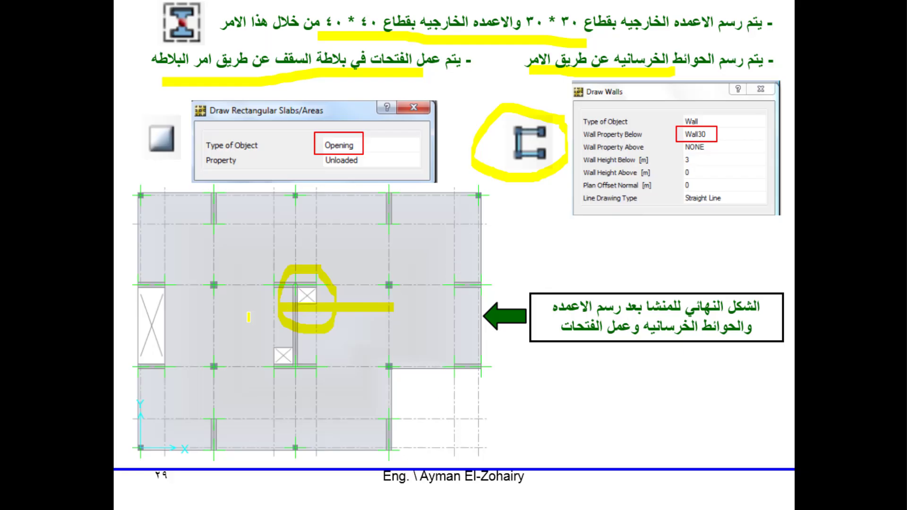
left_click_drag(217, 307, 409, 310)
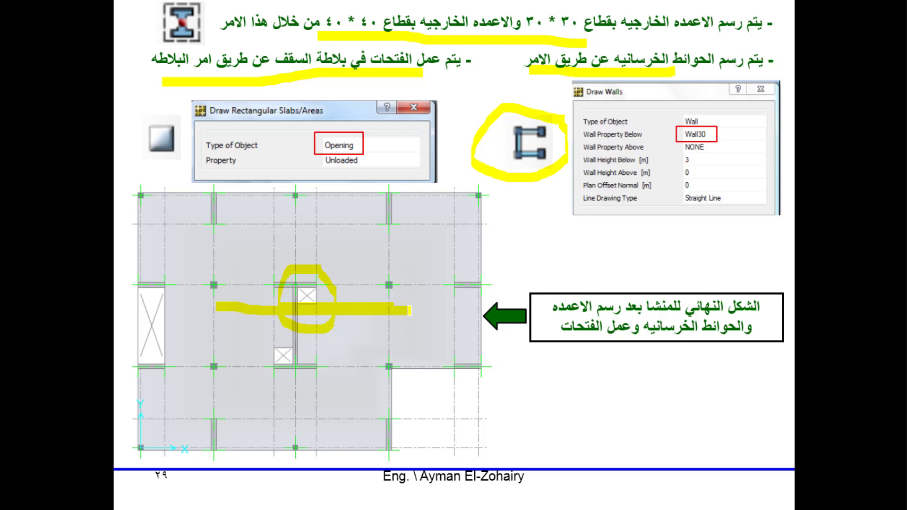
left_click_drag(239, 348, 453, 348)
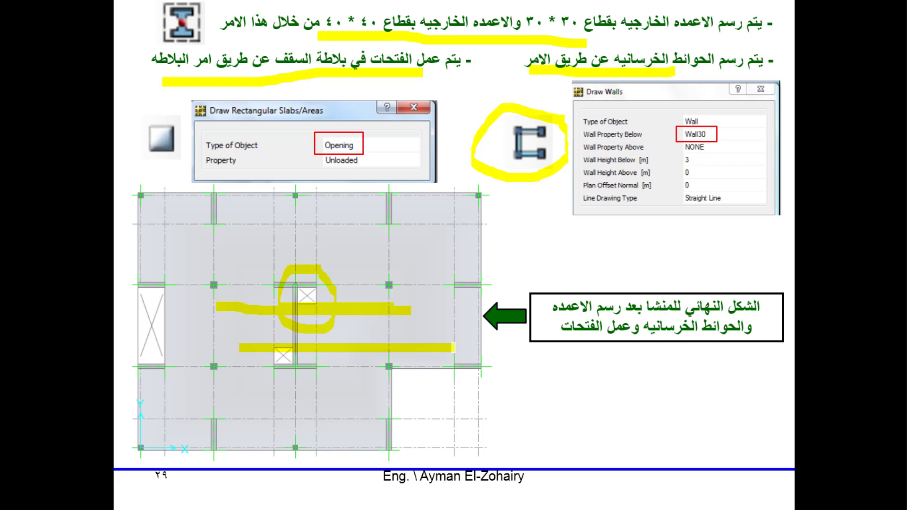
key("alt+Tab")
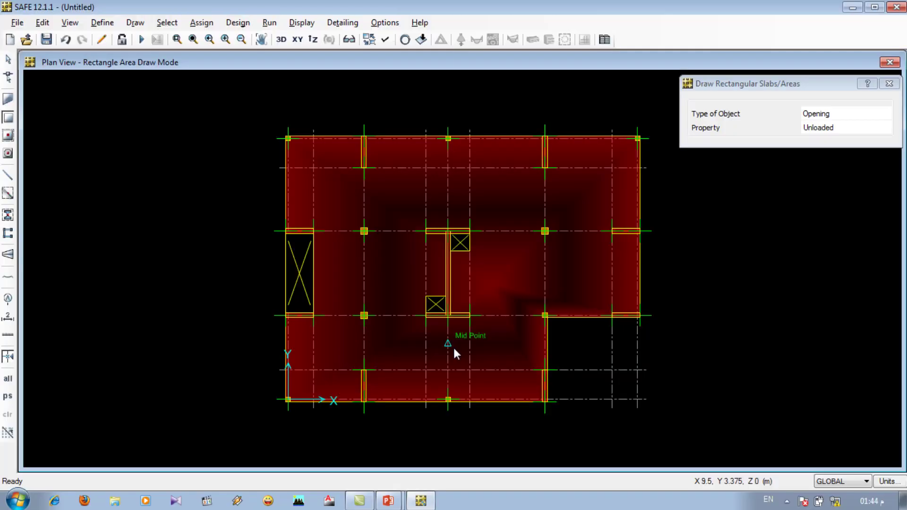
left_click(890, 83)
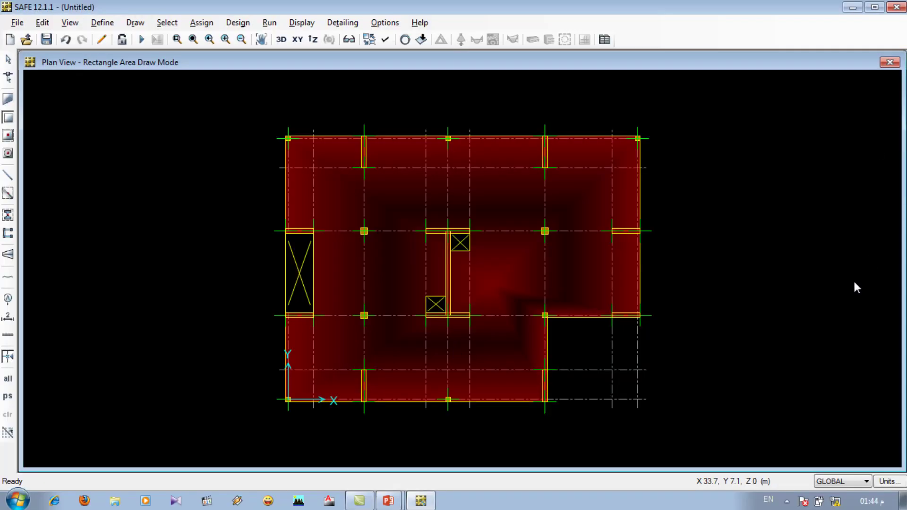
- Switch to the PowerPoint slide show, advance to the design strips slide, circle the design strip tool, and return to SAFE
key("Escape")
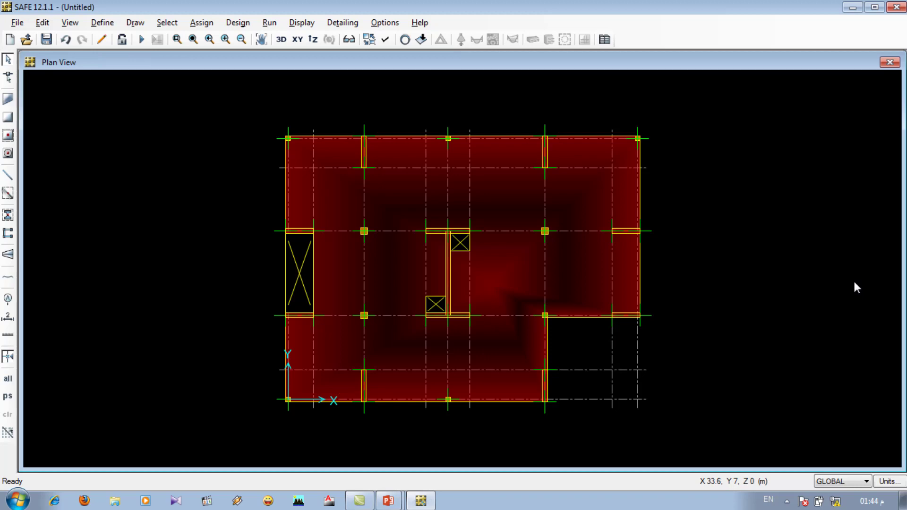
mouse_move(388, 499)
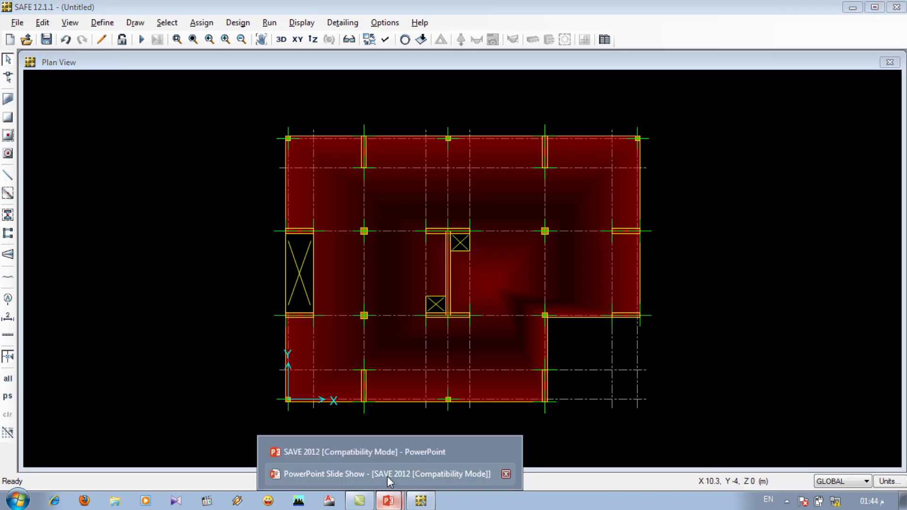
left_click(388, 475)
key("Right")
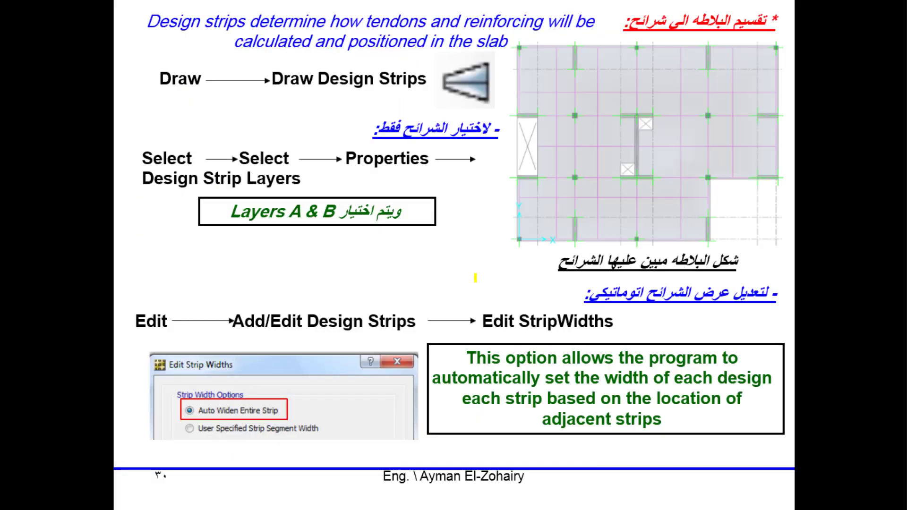
mouse_move(494, 56)
left_mouse_down()
mouse_move(416, 80)
mouse_move(501, 120)
mouse_move(519, 66)
mouse_move(452, 66)
left_mouse_up()
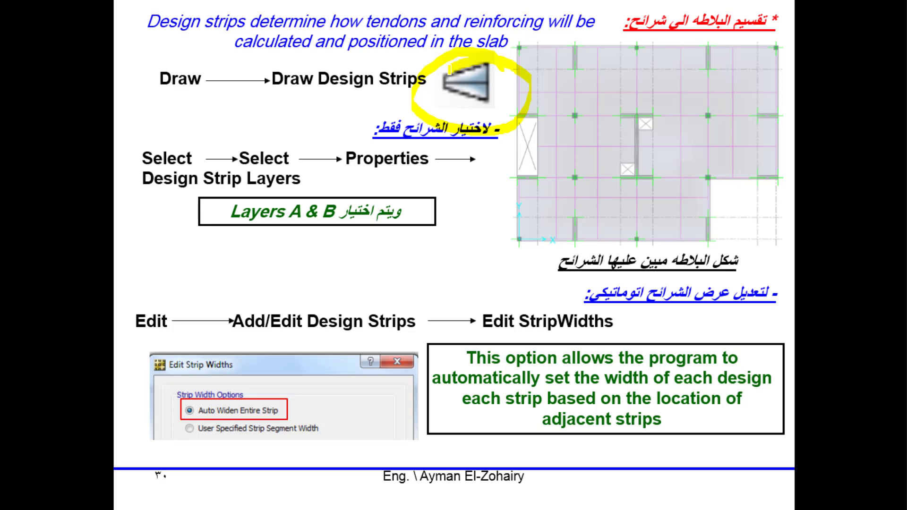
key("alt+Tab")
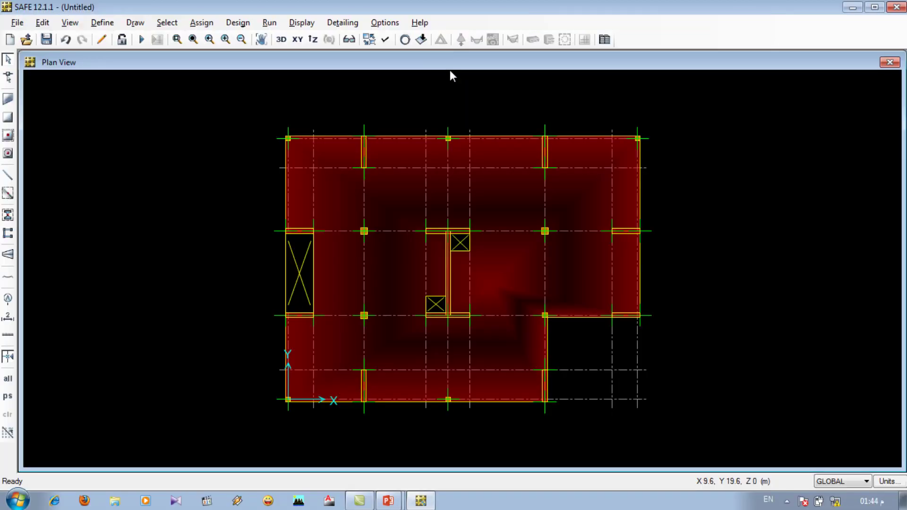
- Draw a layer A column strip with 1.5 m widths along the slab's lower edge, from the origin column to the lower-right wall
left_click(10, 258)
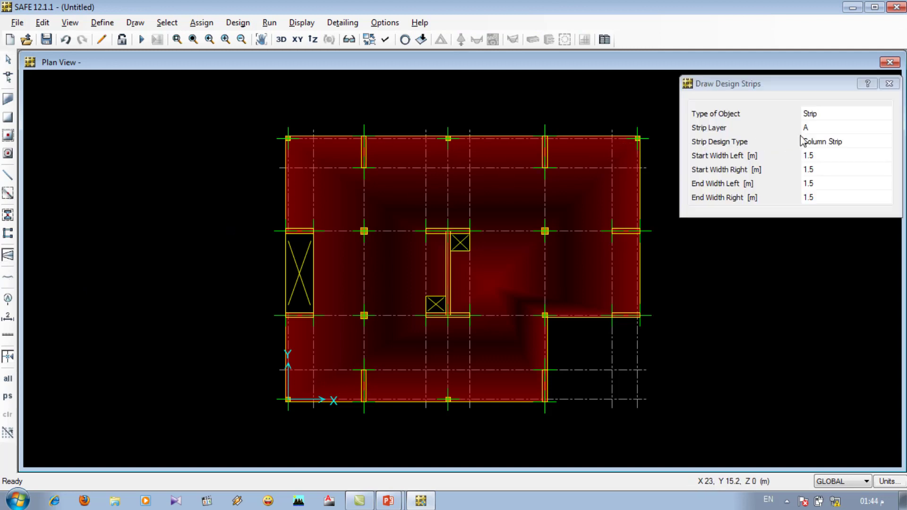
left_click(828, 128)
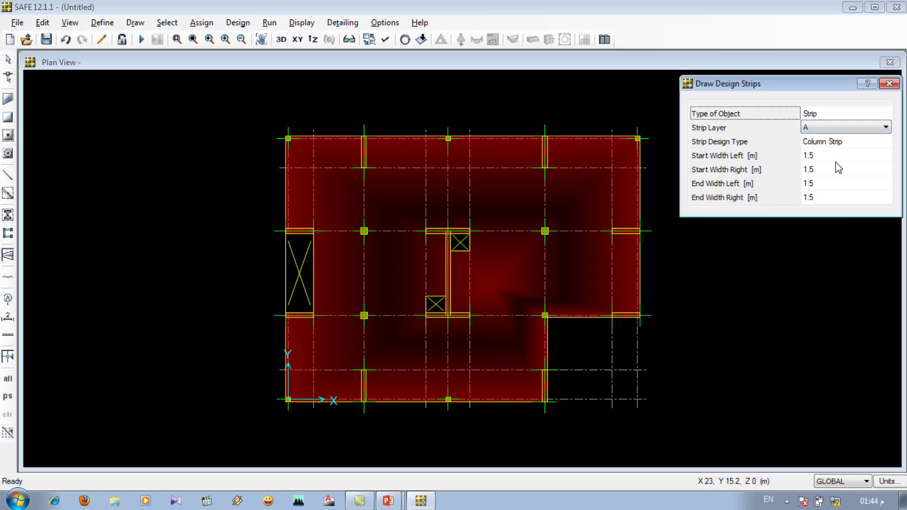
left_click(836, 144)
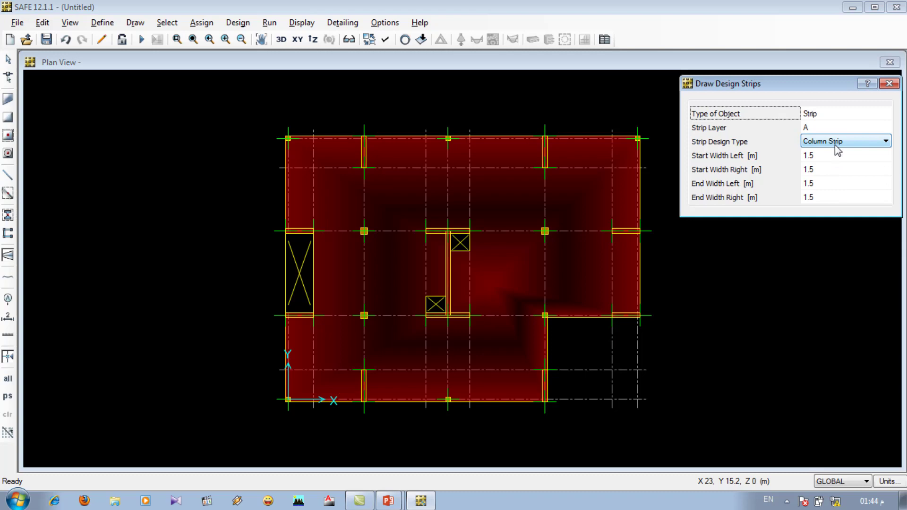
left_click(824, 160)
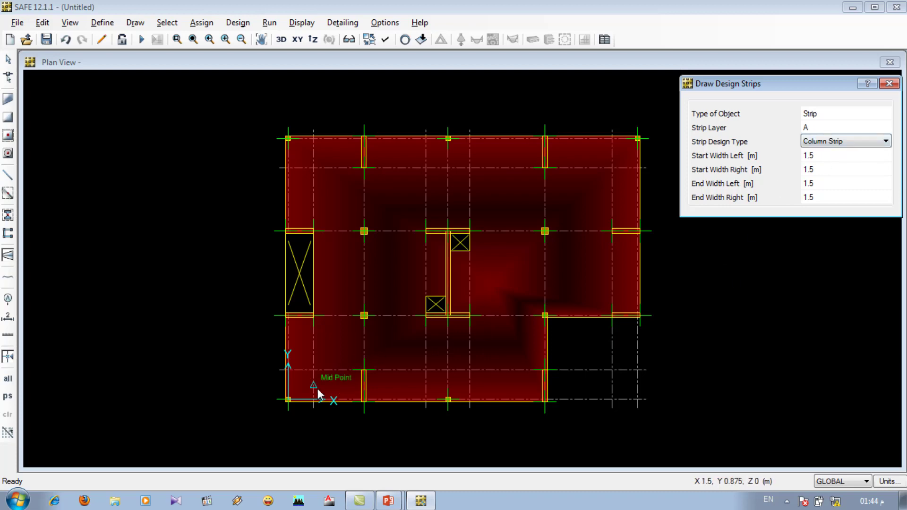
left_click(291, 404)
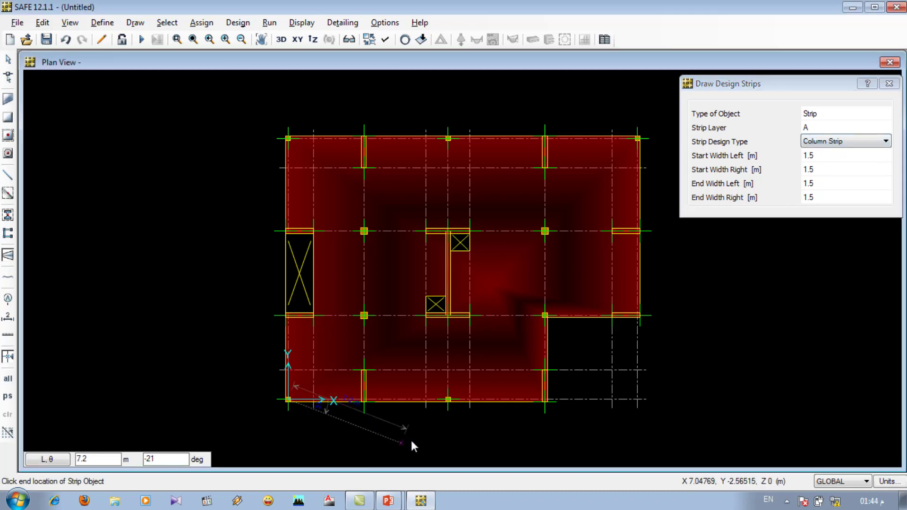
left_click(548, 402)
key("Return")
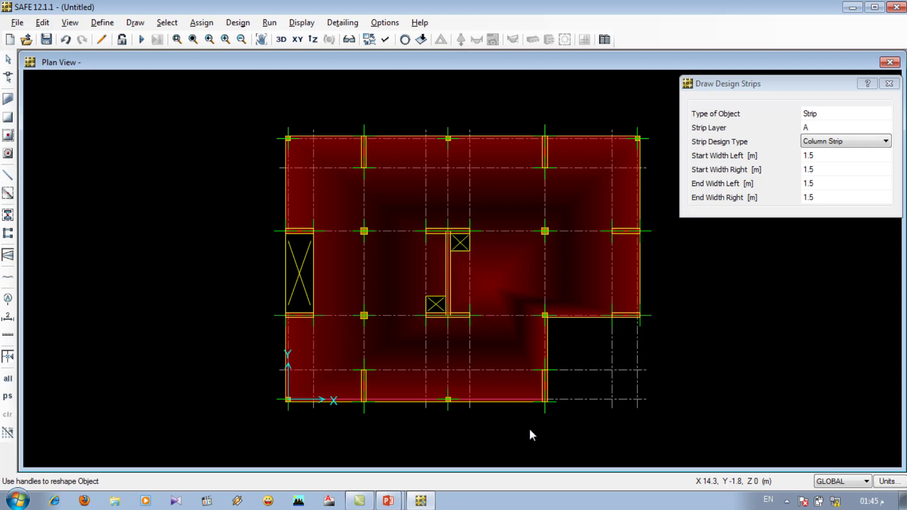
- Draw three full-length horizontal layer A column strips: through the core's lower flange, through its upper flange, and along the slab's upper edge
left_click(287, 315)
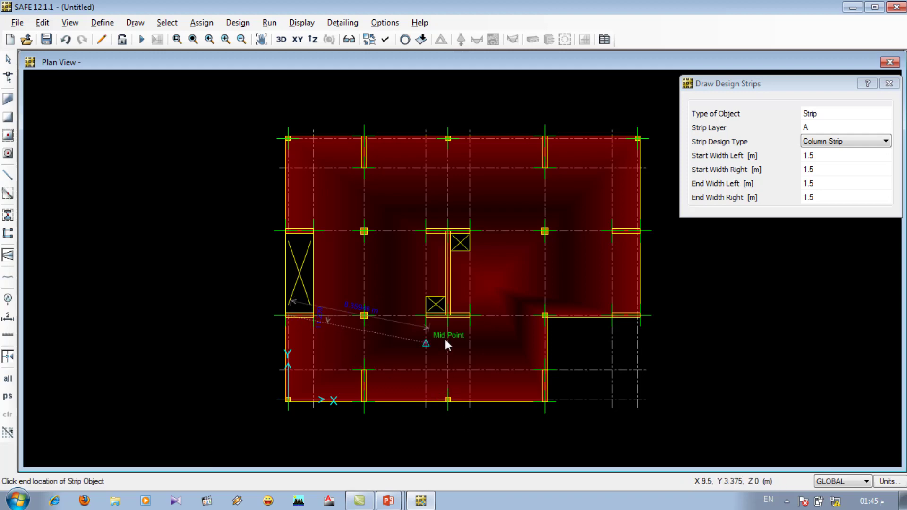
left_click(637, 316)
left_click(288, 232)
left_click(635, 232)
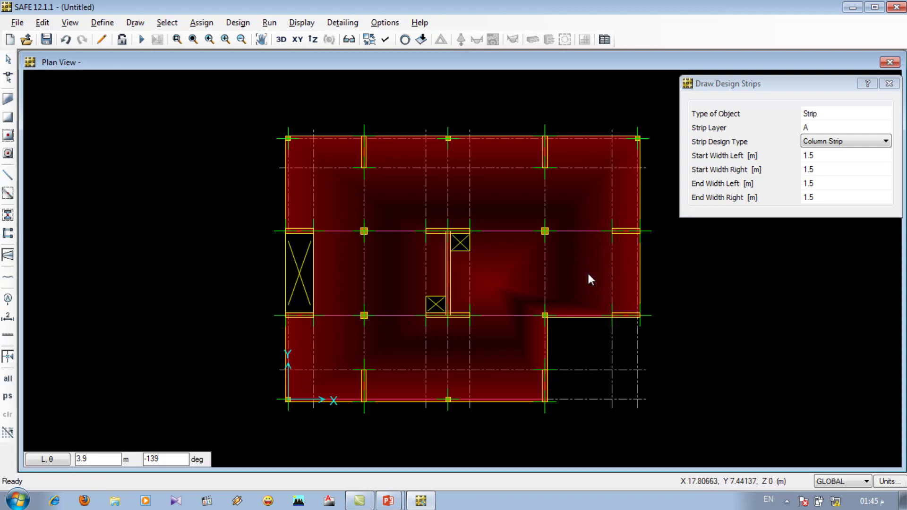
left_click(288, 138)
left_click(638, 138)
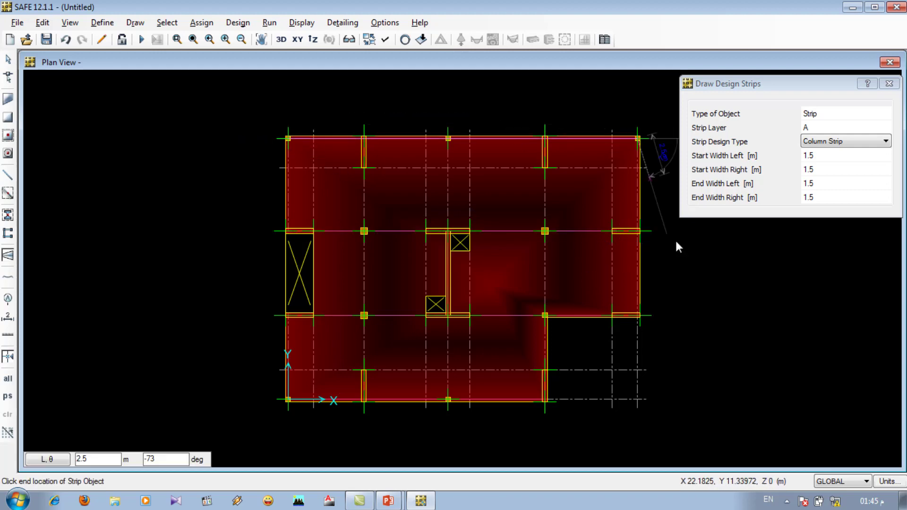
- Draw three horizontal layer A middle strips midway between the column strips, starting the central one at the large left opening's inner edge
left_click(872, 142)
left_click(872, 148)
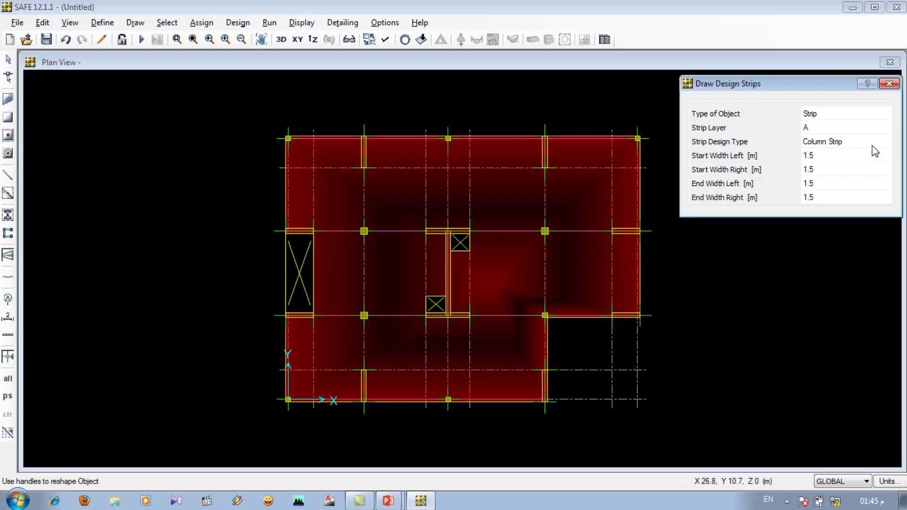
left_click(872, 145)
left_click(852, 165)
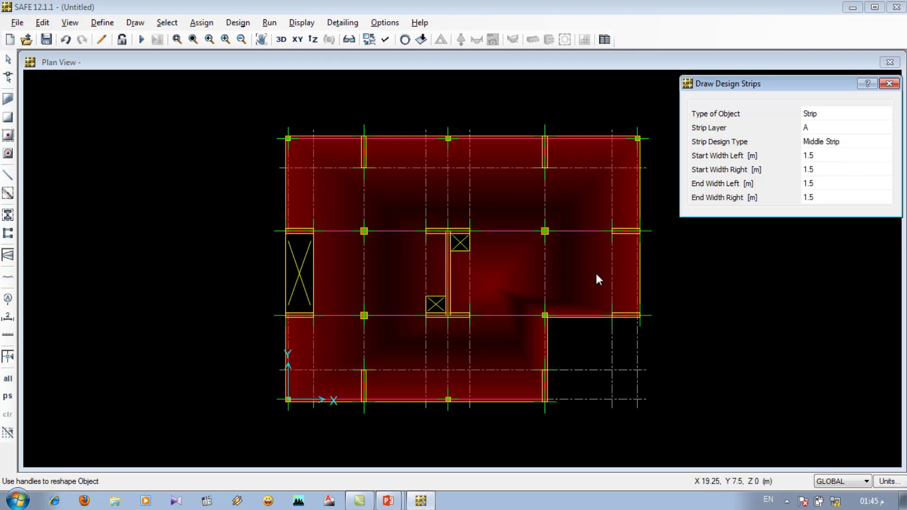
left_click(289, 344)
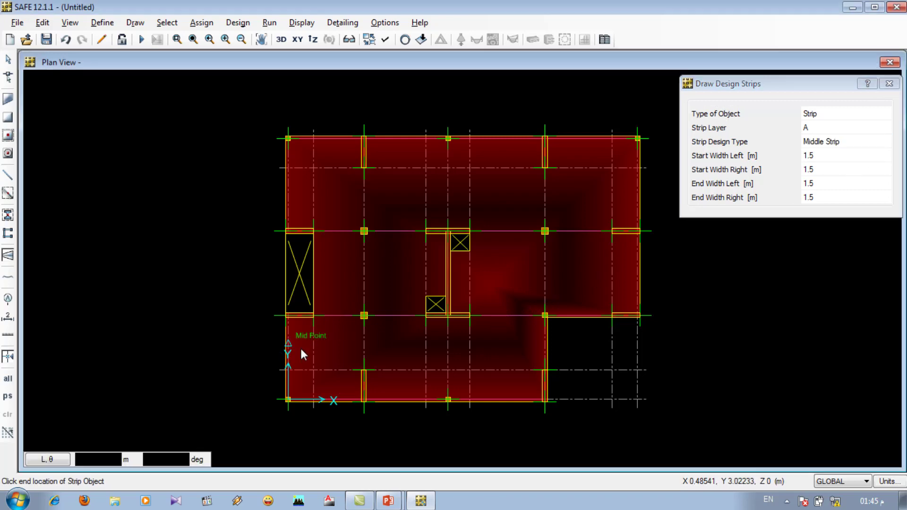
left_click(546, 344)
left_click(314, 273)
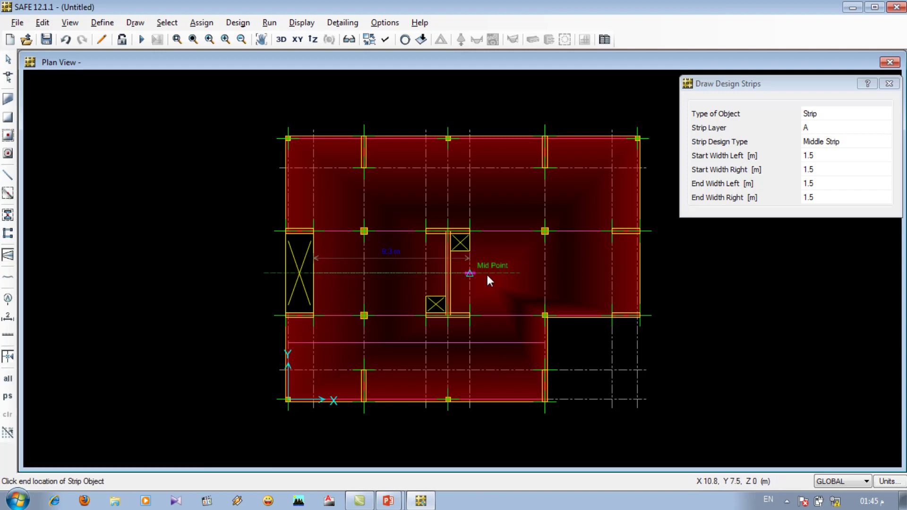
left_click(638, 273)
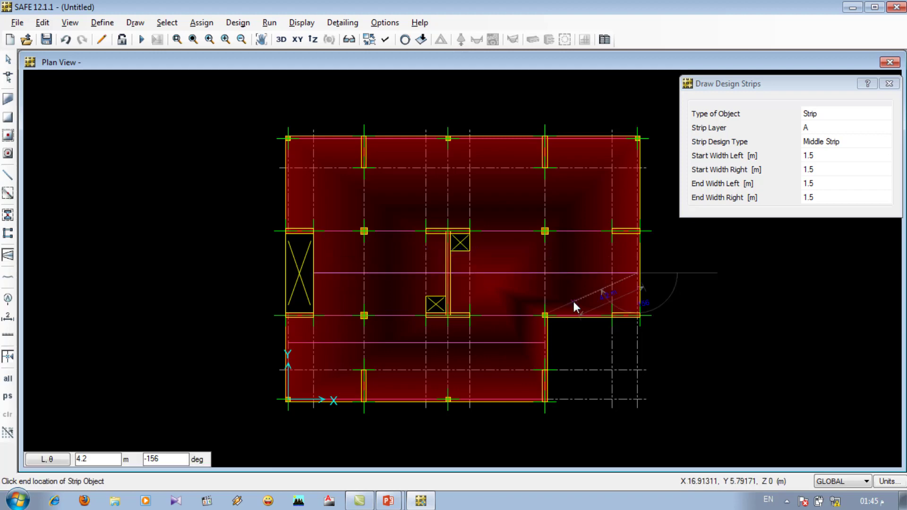
left_click(289, 199)
left_click(639, 199)
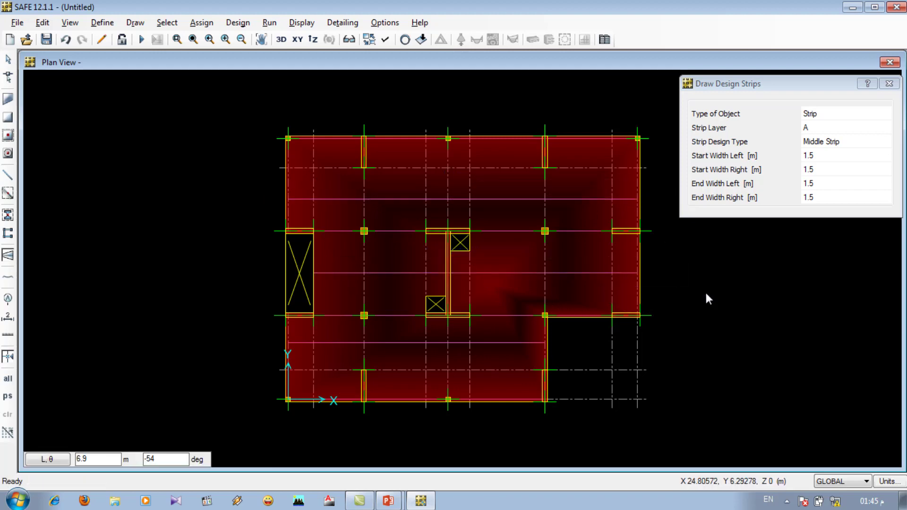
- Draw two vertical layer B middle strips in the bays right of the core, running up to the slab's upper edge
left_click(827, 129)
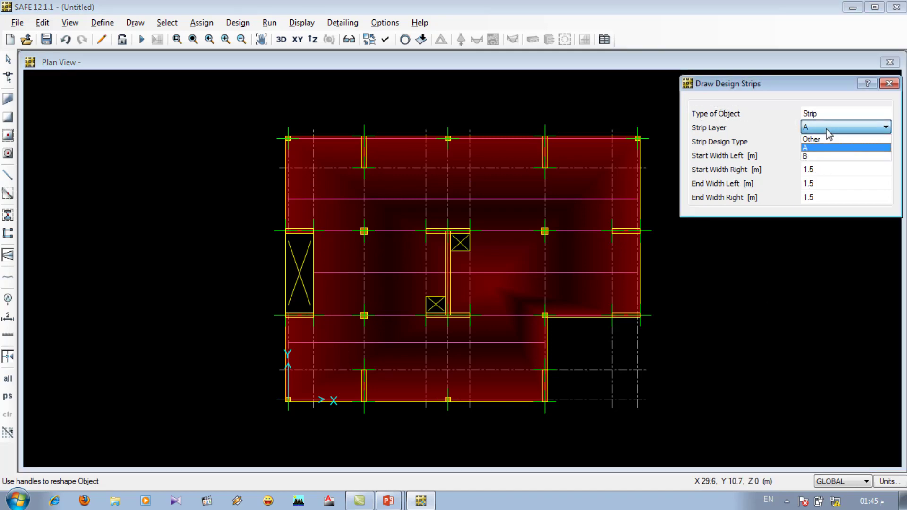
left_click(814, 157)
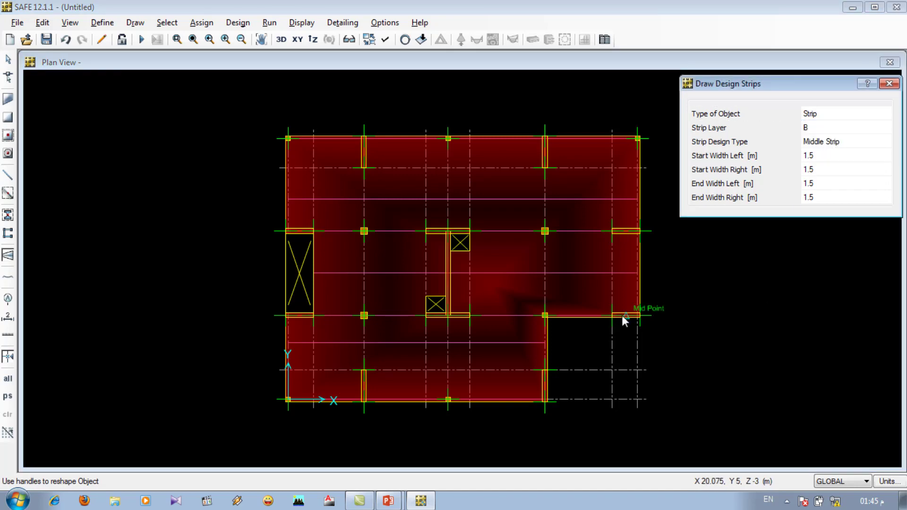
left_click(579, 316)
left_click(580, 138)
key("Return")
left_click(508, 400)
left_click(510, 137)
key("Return")
- Draw two vertical layer B middle strips over the slab's full height, midway across the two bays left of the core web
left_click(396, 400)
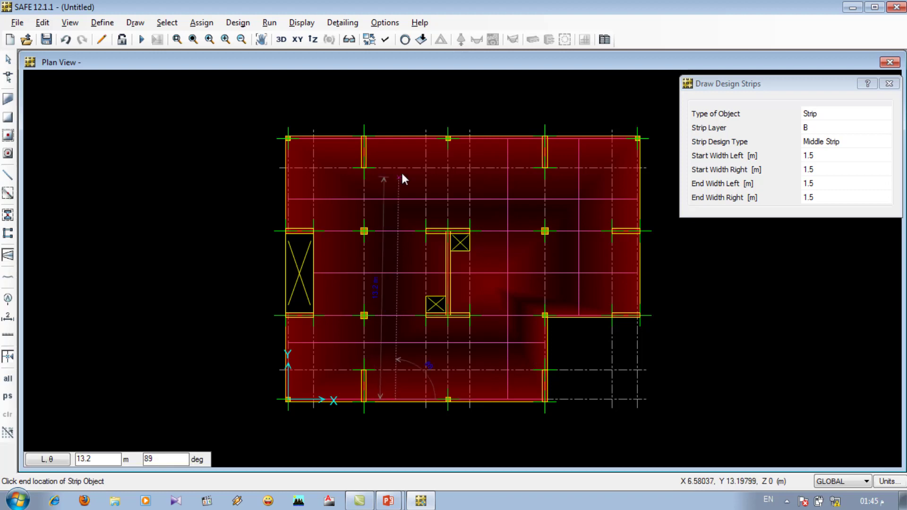
left_click(395, 140)
key("Return")
left_click(334, 402)
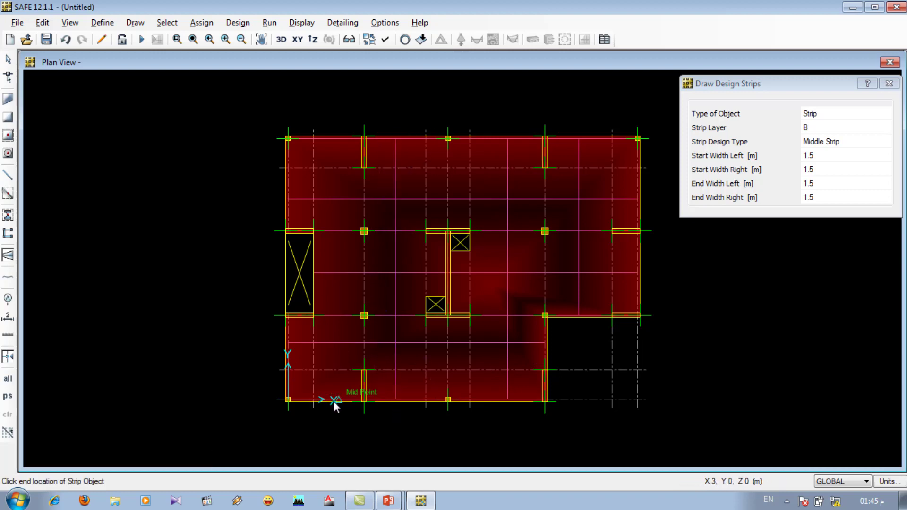
left_click(335, 142)
key("Return")
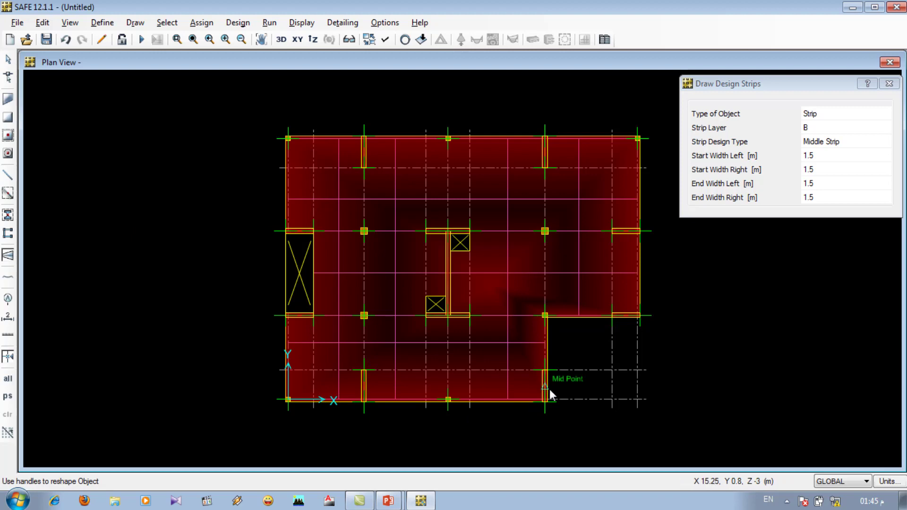
- Draw vertical layer B column strips along the slab's right edge and through the column line at the notch corner
left_click(830, 143)
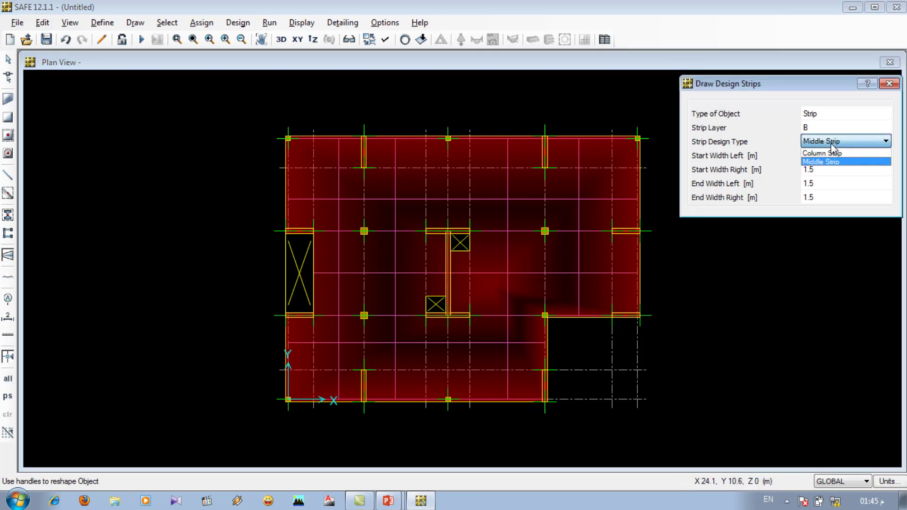
left_click(822, 153)
left_click(634, 318)
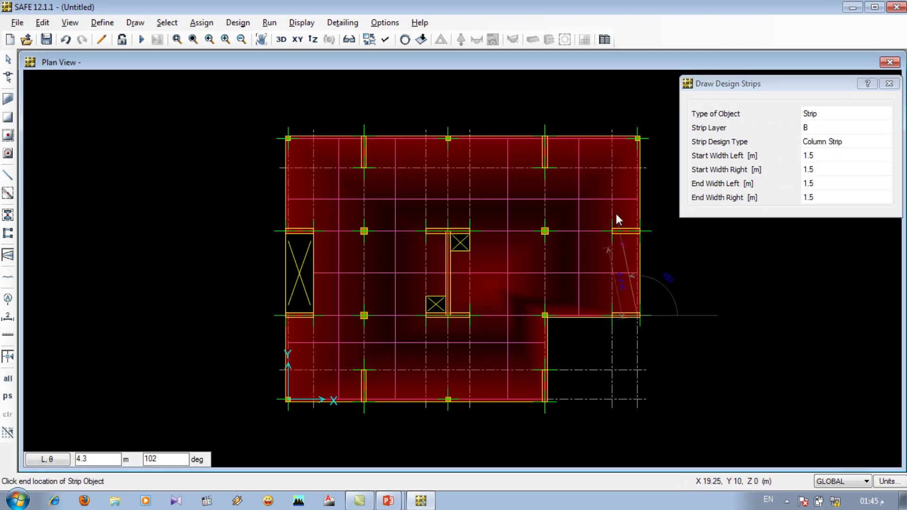
left_click(638, 139)
key("Return")
left_click(545, 400)
left_click(547, 139)
key("Return")
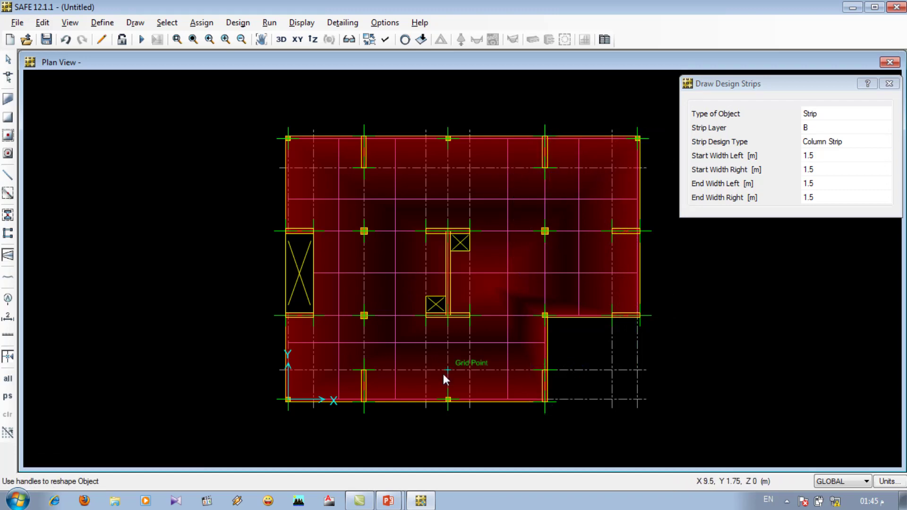
- Draw vertical layer B column strips over the slab's full height, through the core web and through the interior column line left of it
left_click(448, 399)
left_click(448, 139)
key("Return")
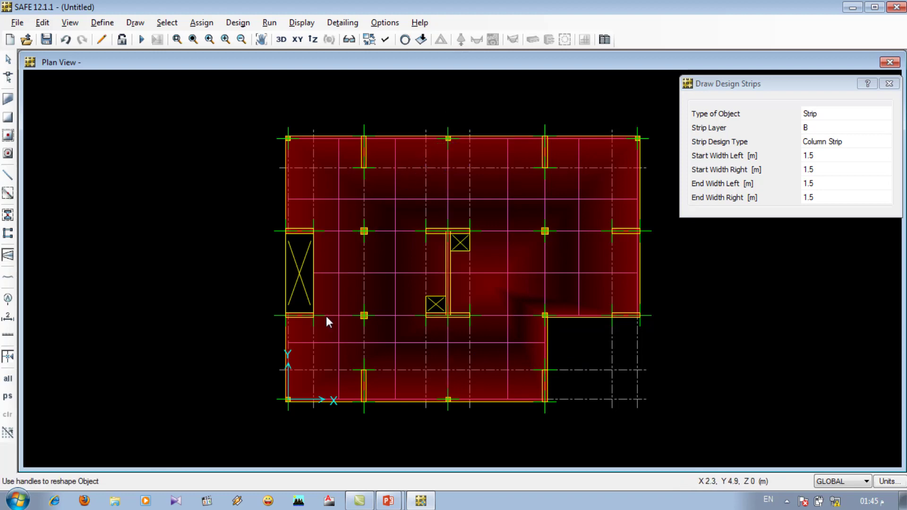
left_click(363, 400)
left_click(364, 139)
key("Return")
- Draw two layer B column strips along the slab's left edge, one below and one above the large opening, and end strip drawing
left_click(288, 400)
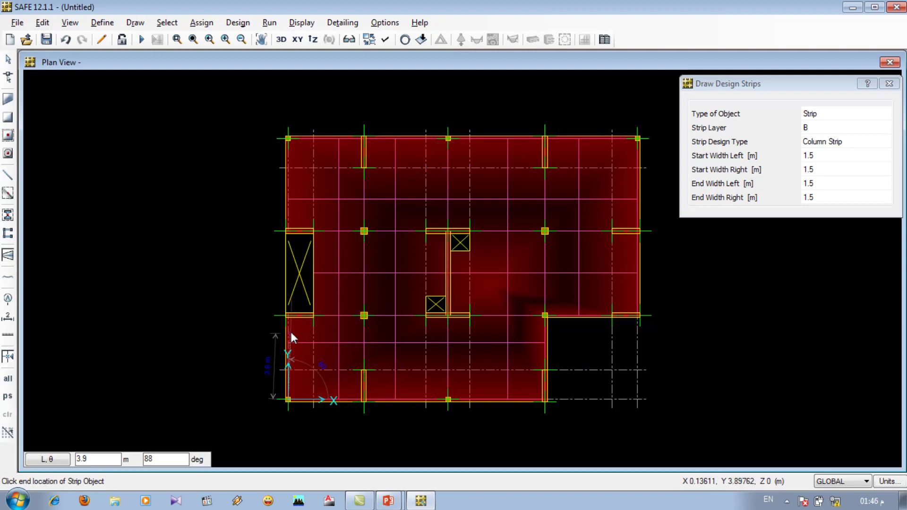
left_click(288, 315)
key("Return")
left_click(289, 231)
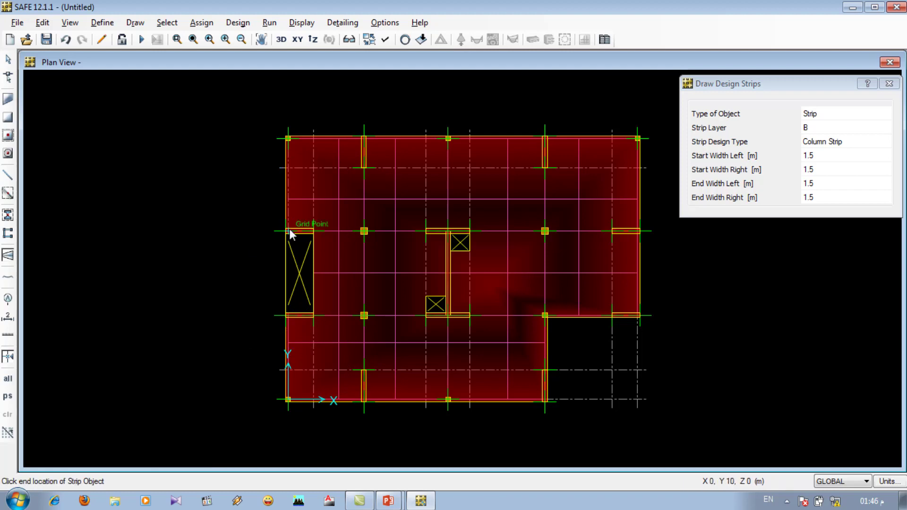
left_click(292, 142)
key("Return")
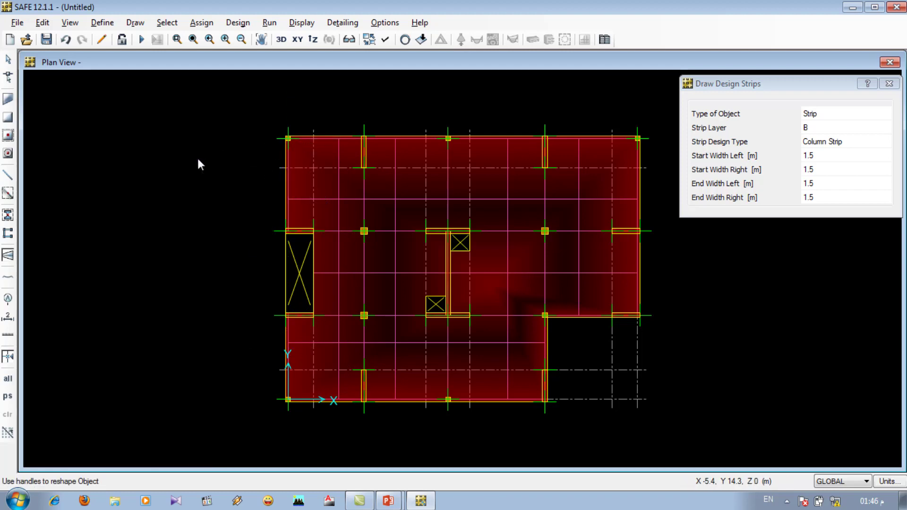
left_click(890, 83)
key("Escape")
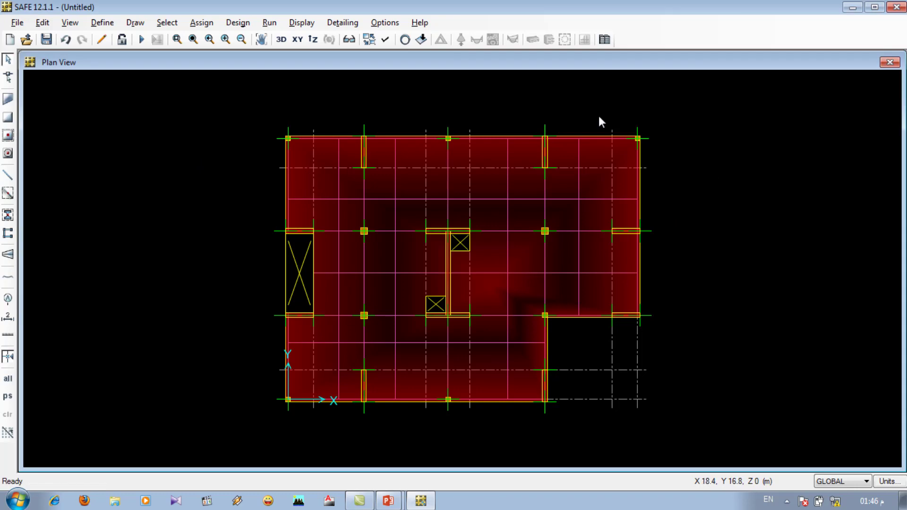
- Turn on the extruded view in the display options
left_click(384, 40)
left_click(384, 345)
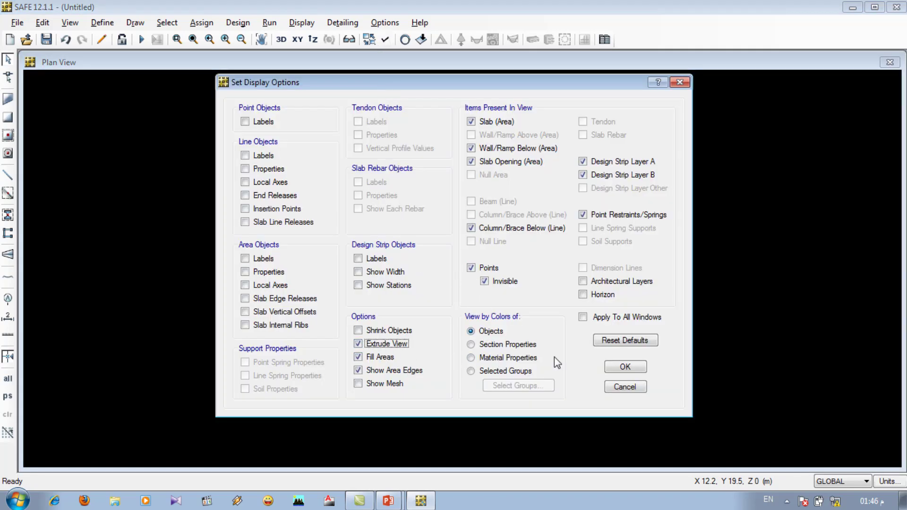
left_click(626, 368)
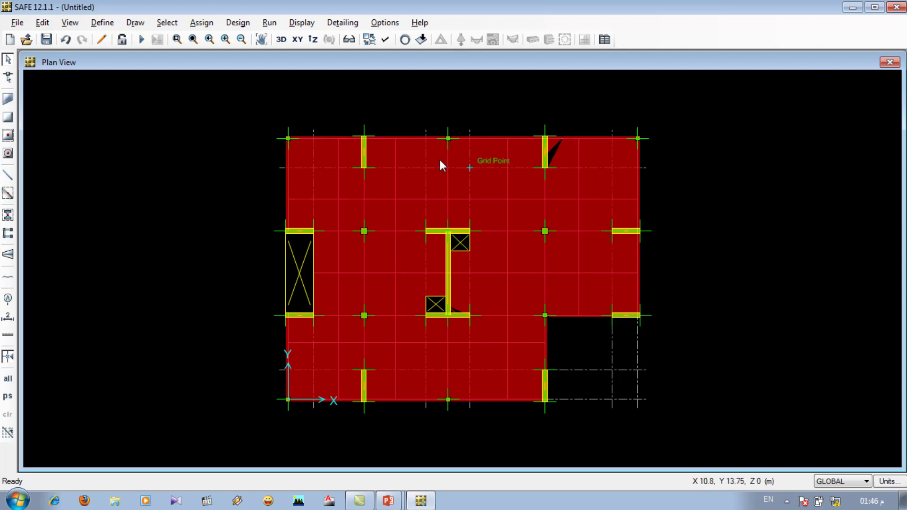
- Turn off the extruded view in the display options
left_click(177, 40)
left_click_drag(536, 125, 562, 159)
left_click(543, 338)
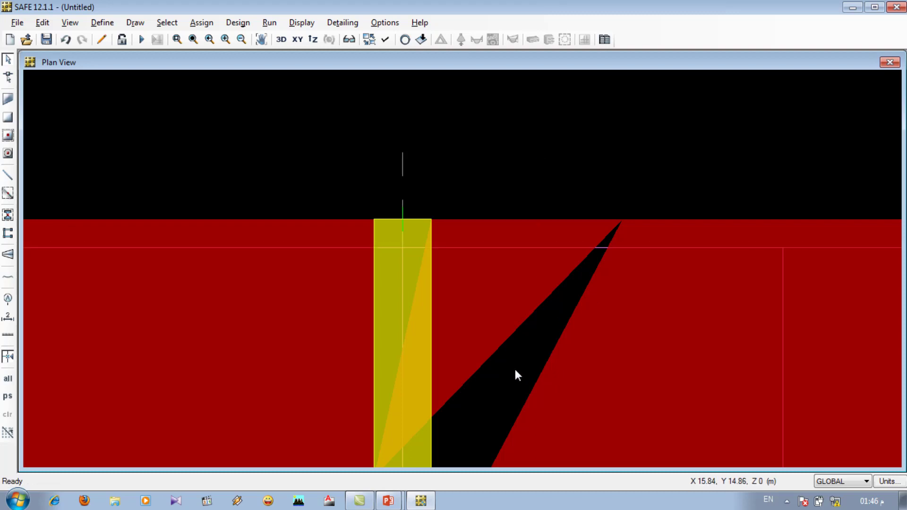
left_click(516, 374)
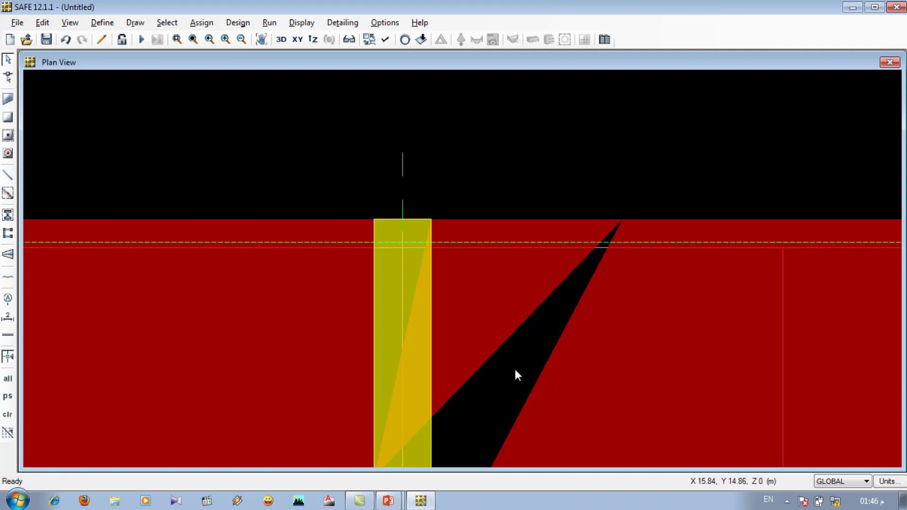
left_click(193, 40)
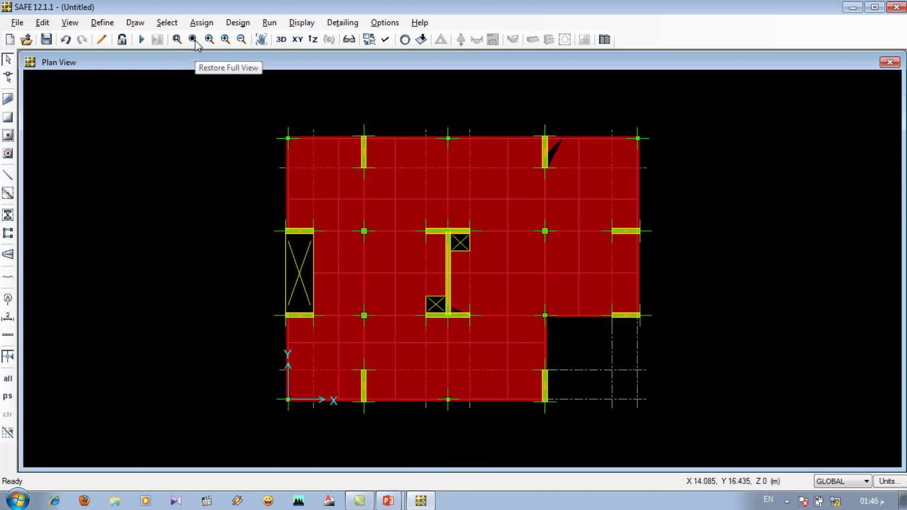
left_click(384, 40)
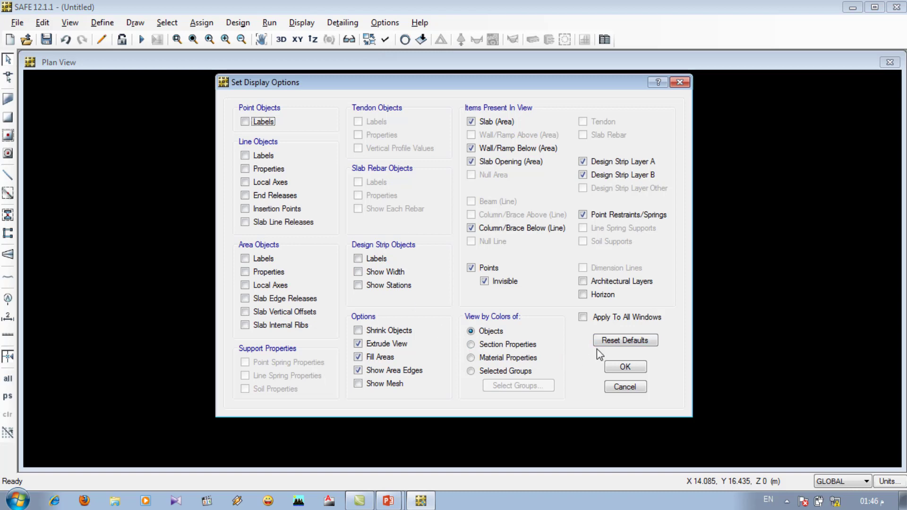
left_click(368, 345)
left_click(624, 368)
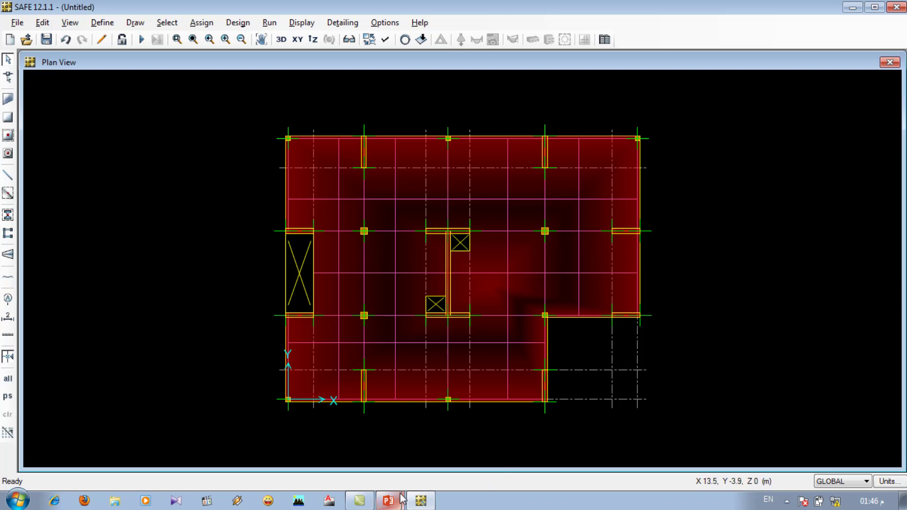
- Switch to the PowerPoint slide and highlight the heading on adjusting strip widths automatically, then return to SAFE
left_click(388, 500)
left_click(407, 473)
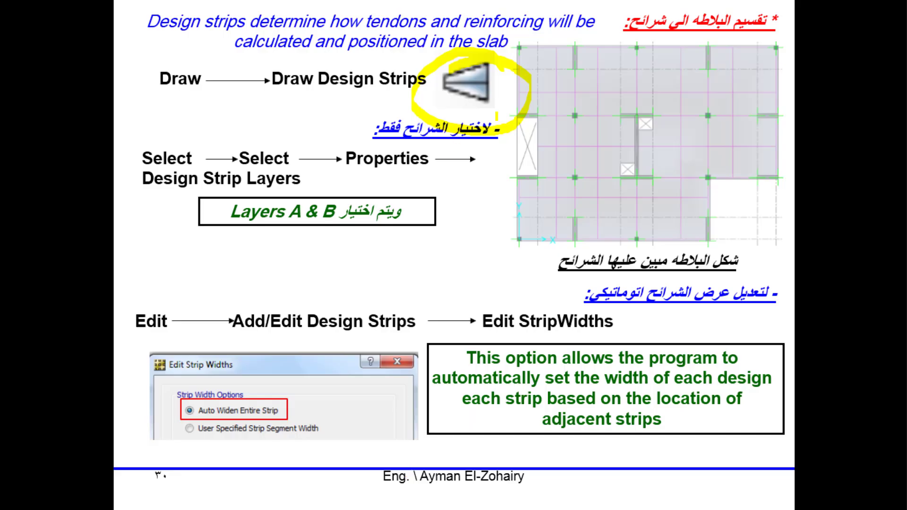
mouse_move(775, 295)
left_mouse_down()
mouse_move(570, 296)
mouse_move(689, 282)
mouse_move(789, 304)
mouse_move(794, 314)
mouse_move(581, 295)
left_mouse_up()
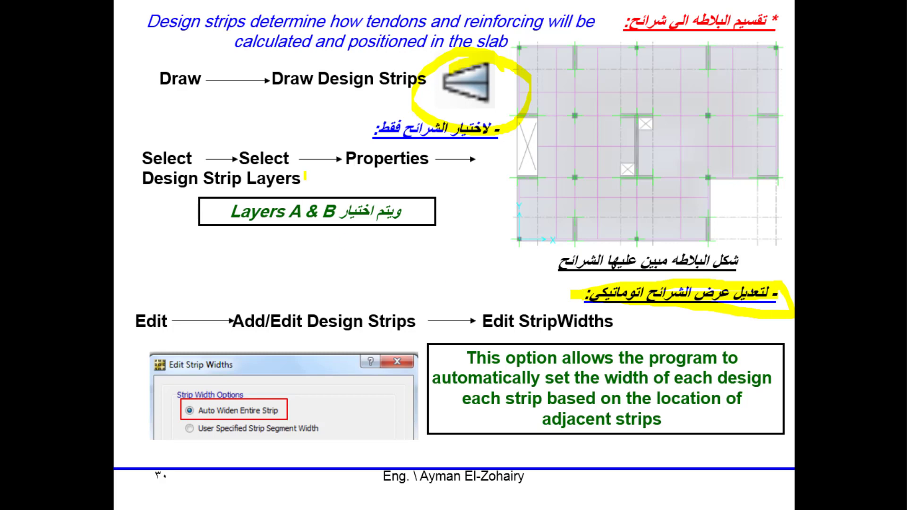
key("alt+Tab")
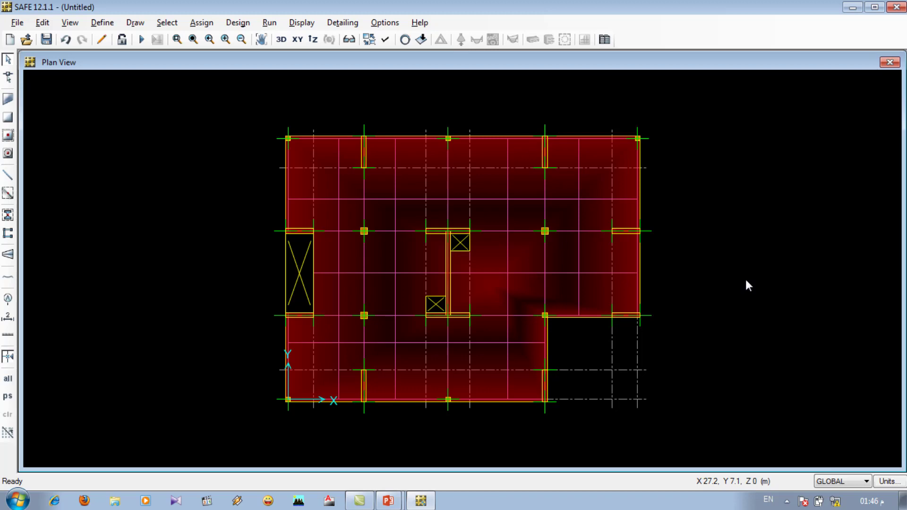
left_click(488, 199)
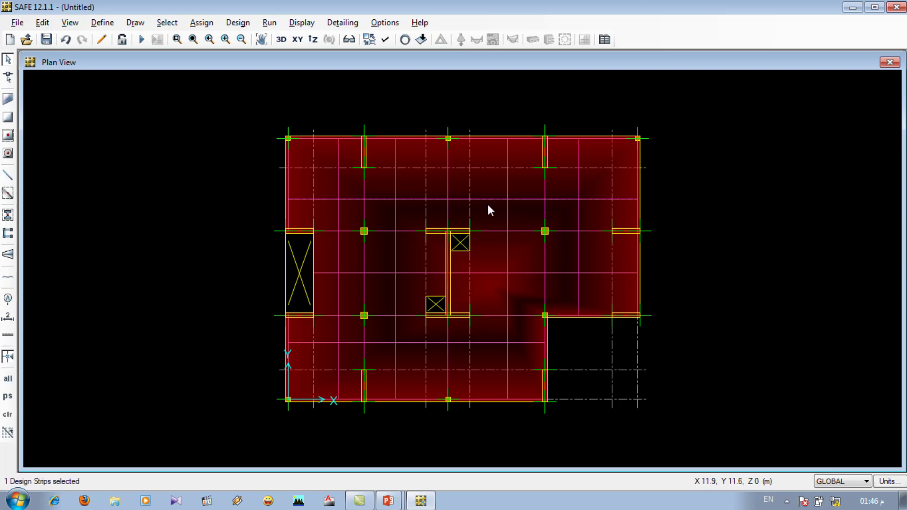
left_click(507, 321)
key("ctrl+q")
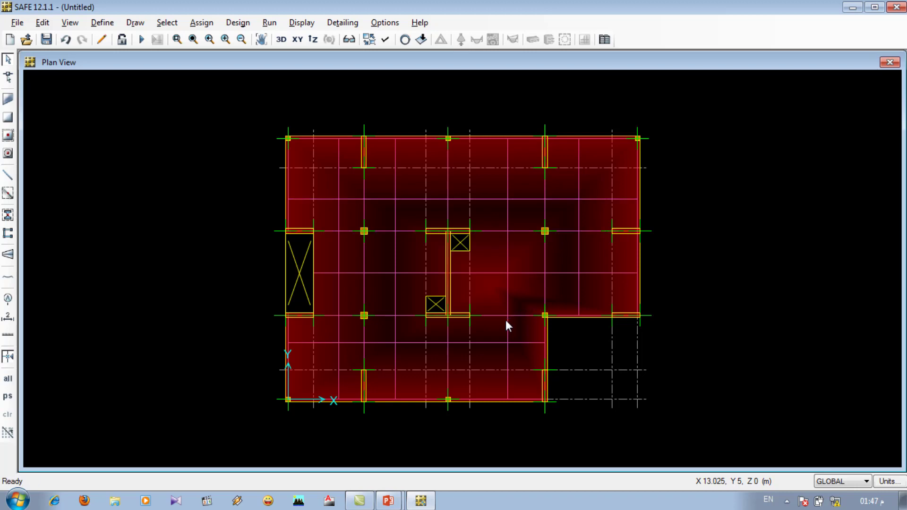
- Review the procedure for selecting only the design strips and highlight it on the PowerPoint slide
left_click(168, 23)
mouse_move(190, 42)
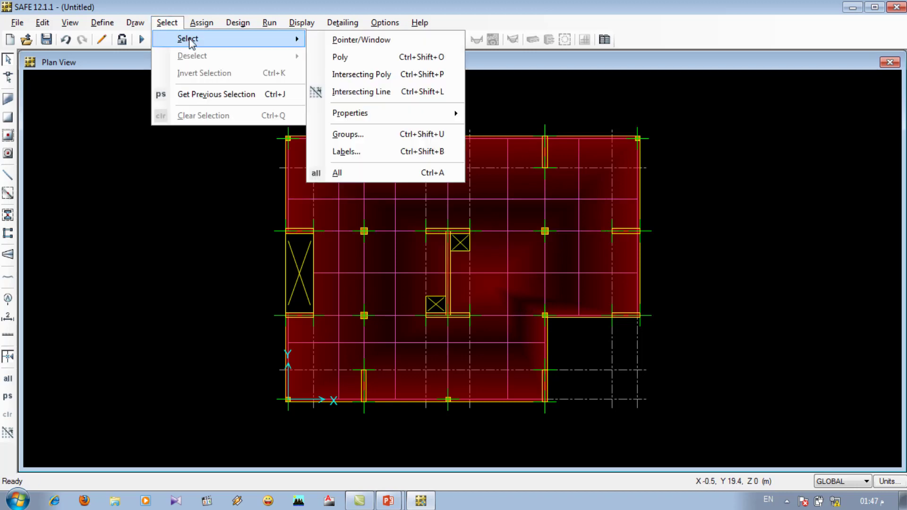
mouse_move(389, 115)
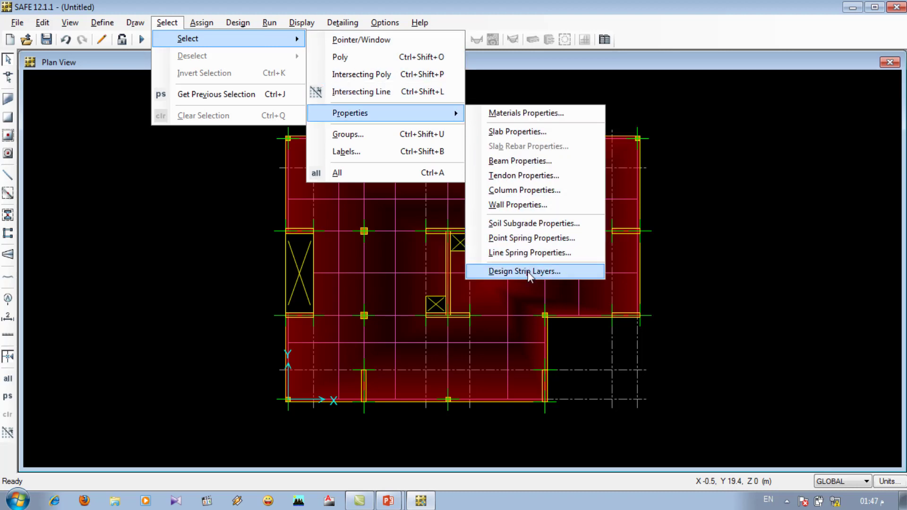
left_click(388, 500)
left_click(388, 480)
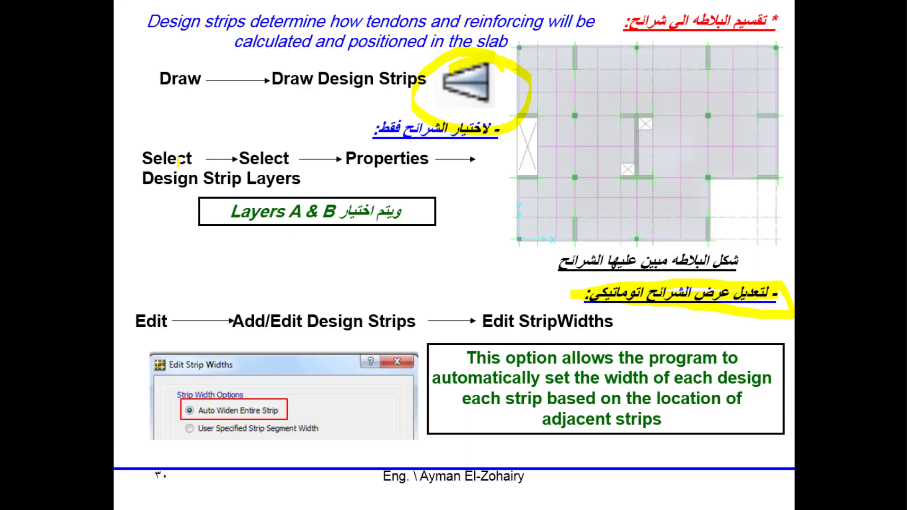
mouse_move(159, 154)
left_mouse_down()
mouse_move(215, 150)
mouse_move(429, 158)
left_mouse_up()
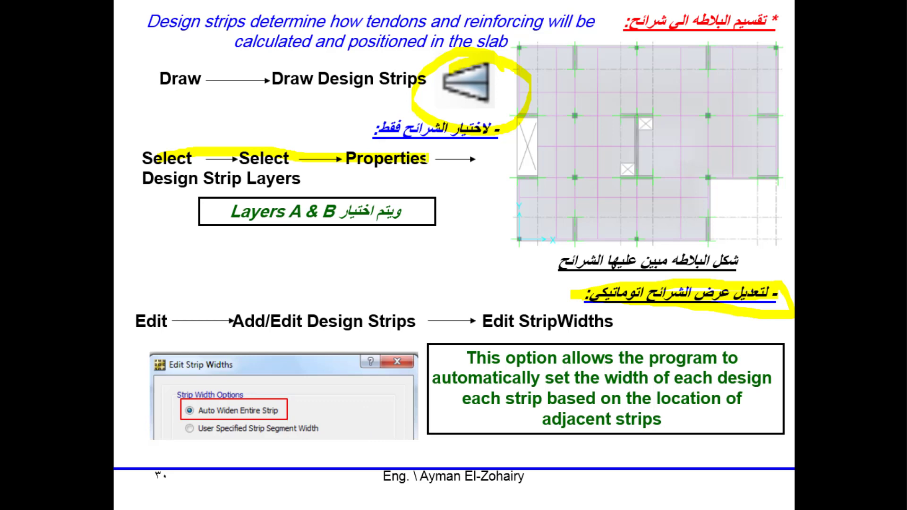
left_click_drag(139, 183, 325, 182)
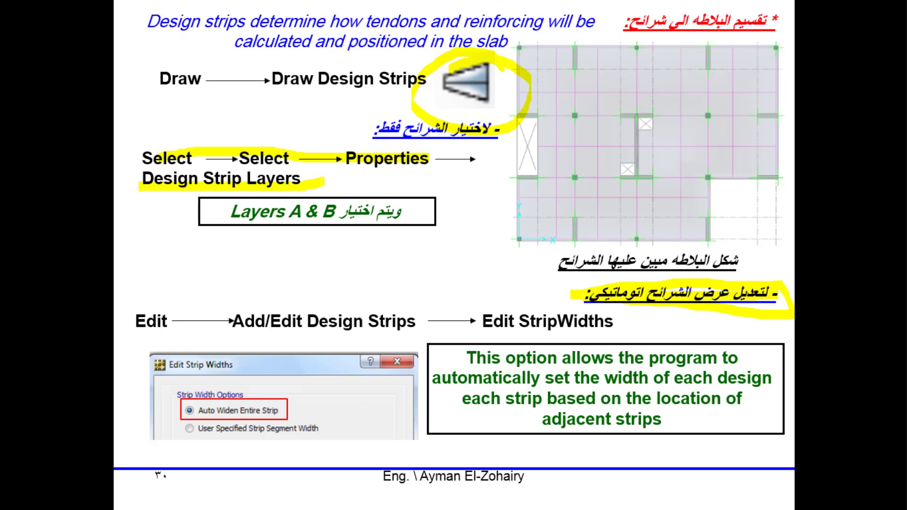
key("alt+Tab")
- Select all design strips belonging to Layer A and Layer B by their design strip layers
left_click(167, 23)
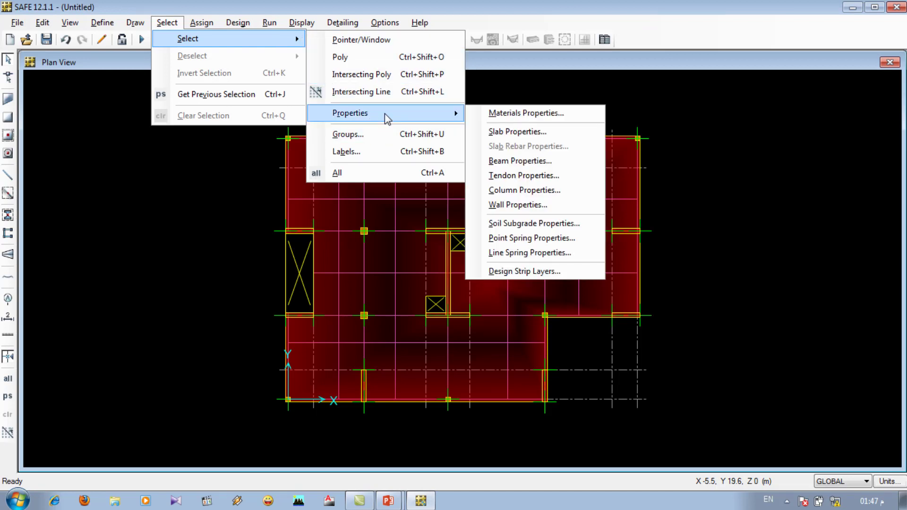
left_click(528, 272)
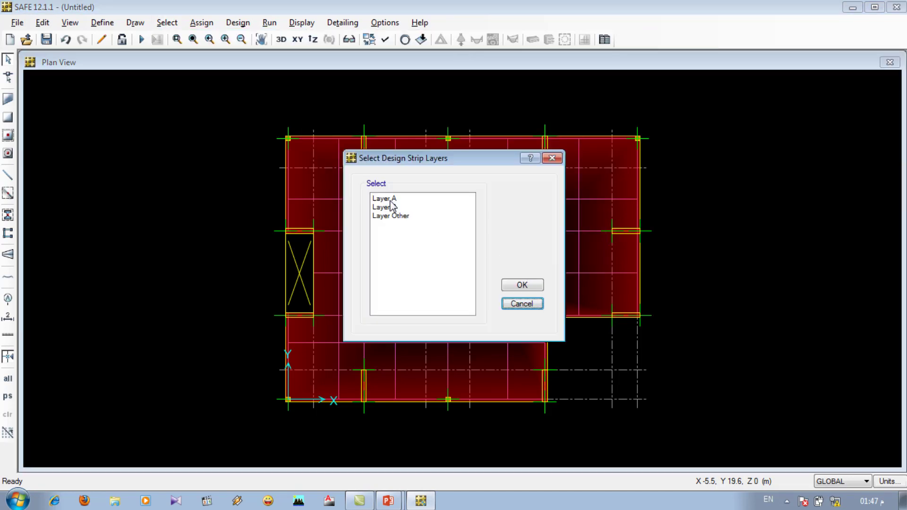
left_click(391, 199)
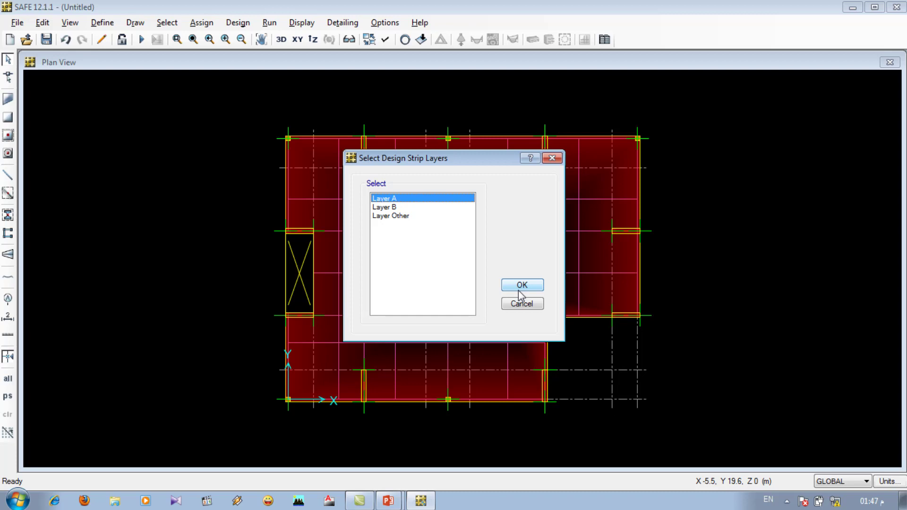
left_click(392, 208)
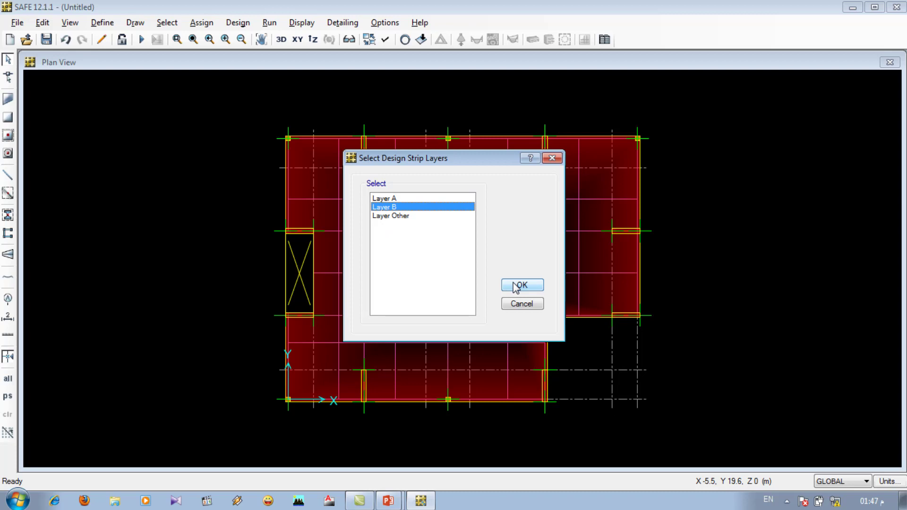
left_click(410, 208, "shift")
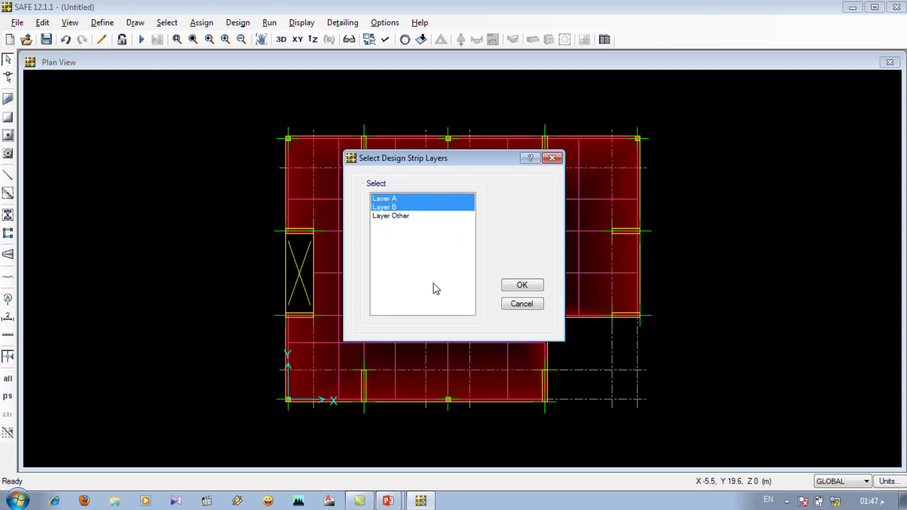
left_click(412, 200)
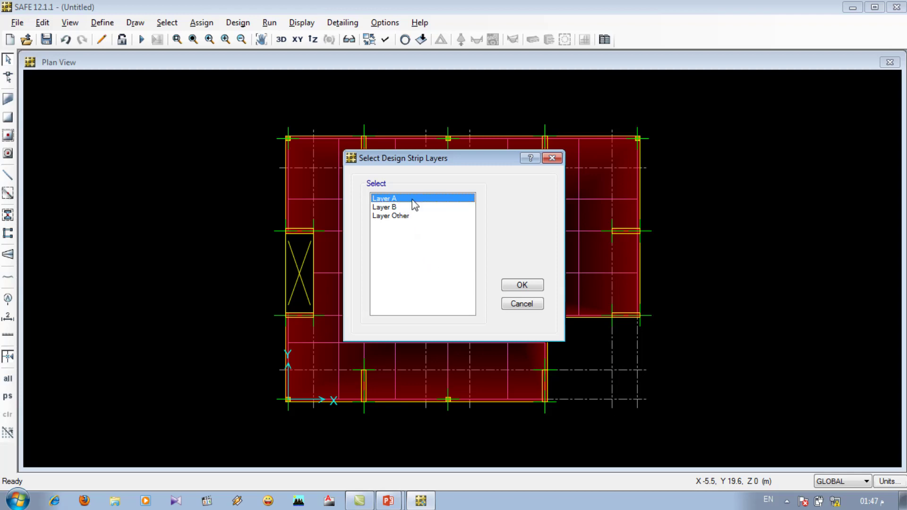
left_click(396, 208, "shift")
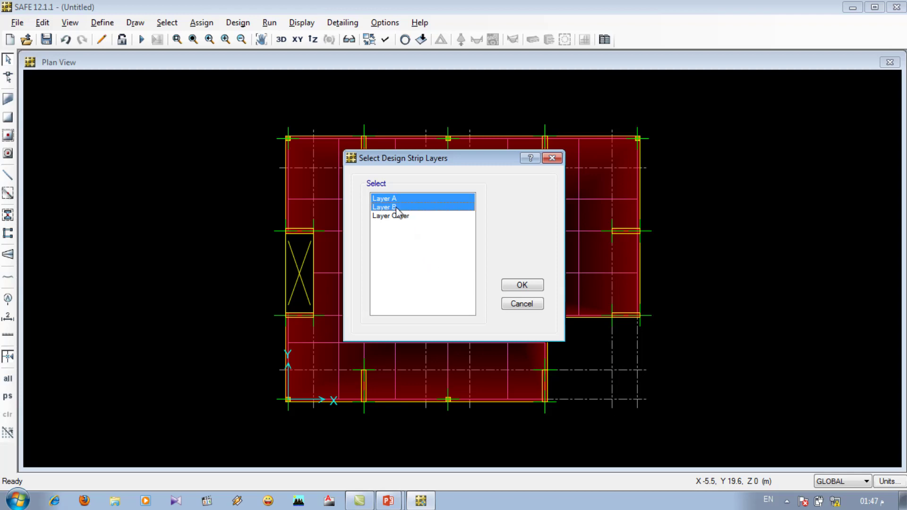
left_click(521, 286)
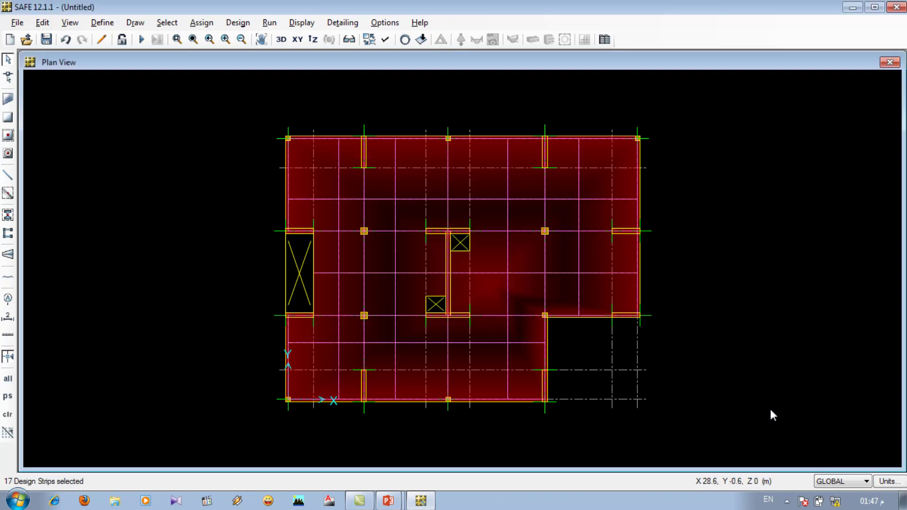
- Open the strip width settings for the selected strips and highlight the matching command path on the PowerPoint slide
left_click(41, 23)
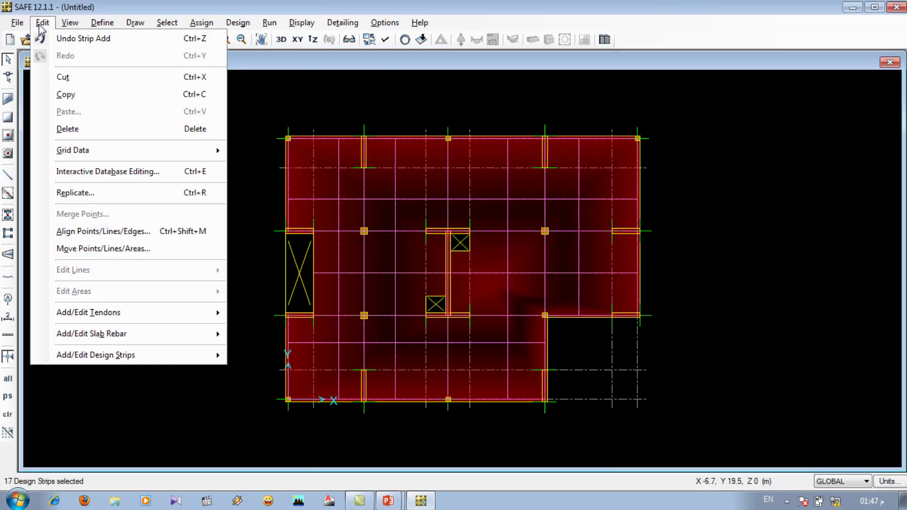
mouse_move(112, 357)
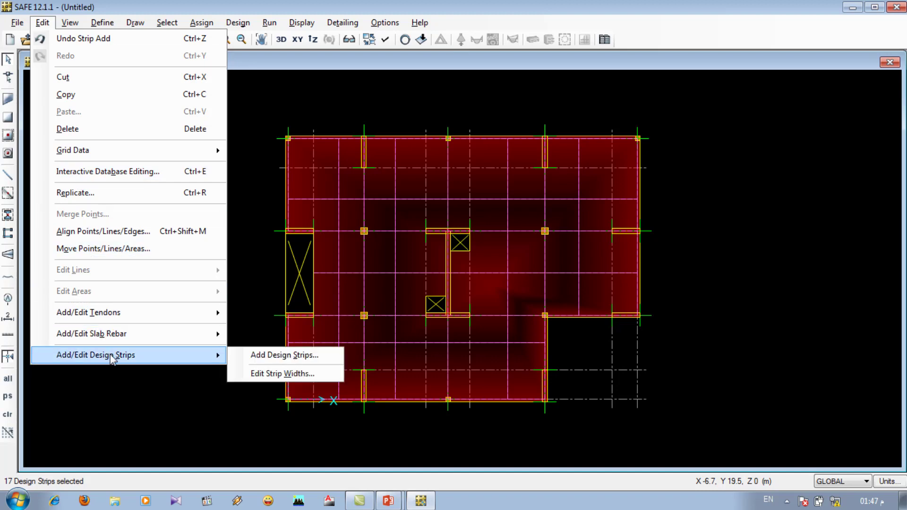
left_click(272, 377)
mouse_move(384, 505)
left_click(378, 477)
left_click_drag(134, 324, 428, 322)
left_click_drag(539, 322, 631, 322)
key("alt+Tab")
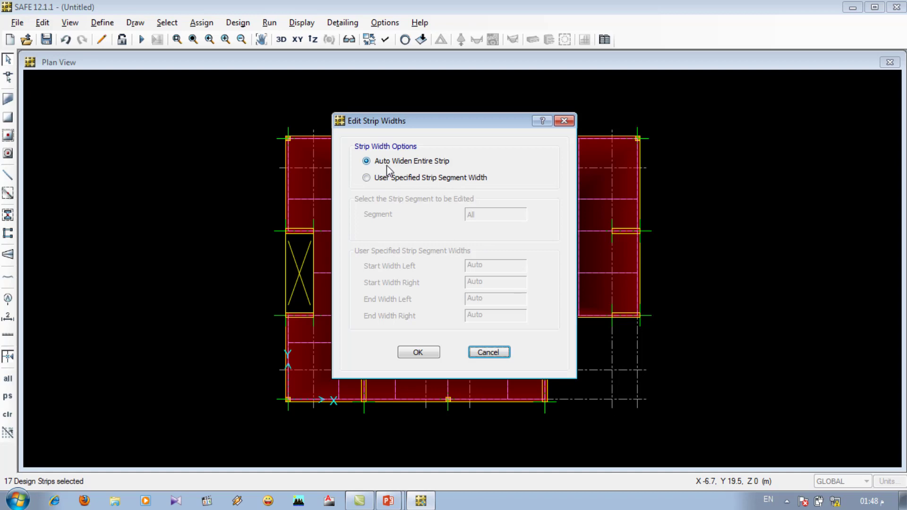
- Look at the user specified segment widths, then apply Auto Widen Entire Strip to the selected strips
left_click(366, 179)
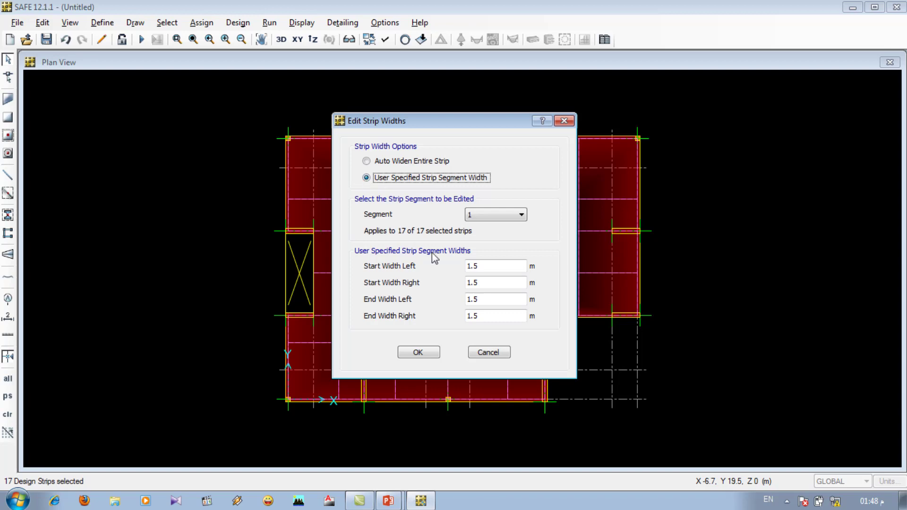
left_click(483, 268)
left_click(491, 282)
double_click(490, 282)
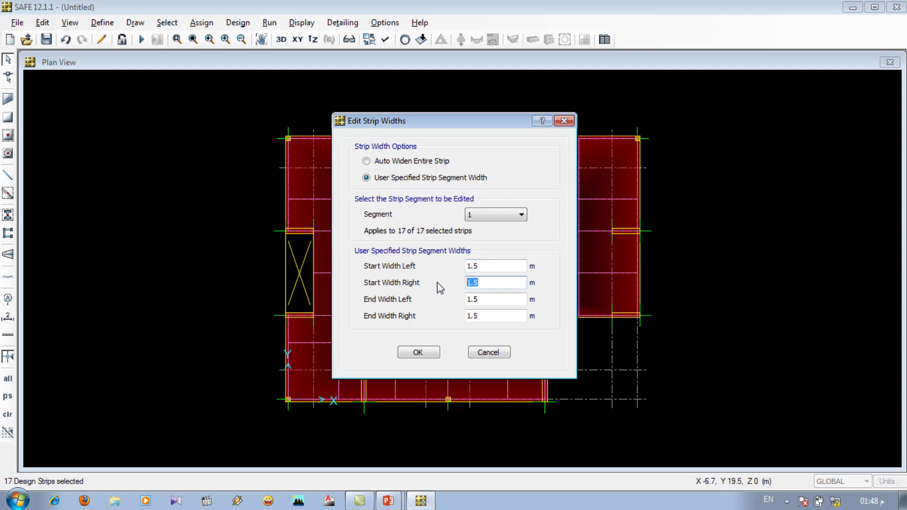
left_click(366, 161)
left_click(418, 353)
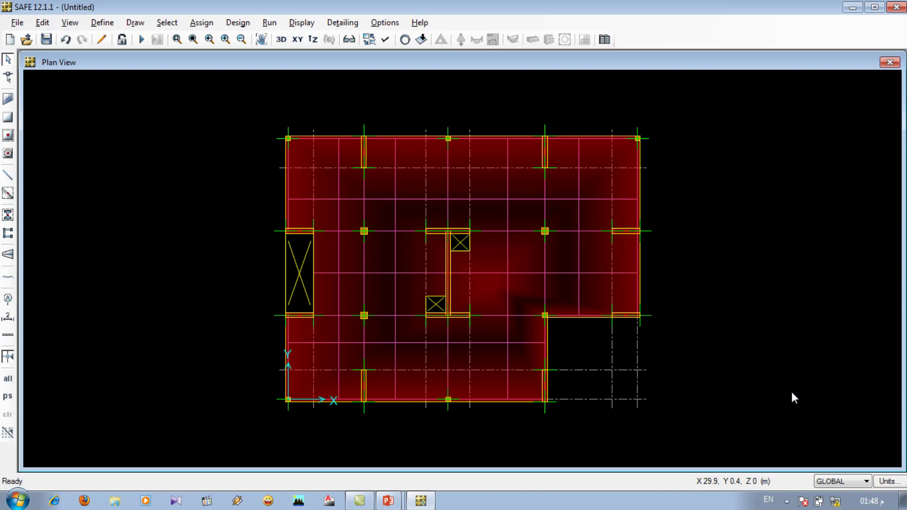
- Turn on the display of design strip widths in the plan view
left_click(386, 40)
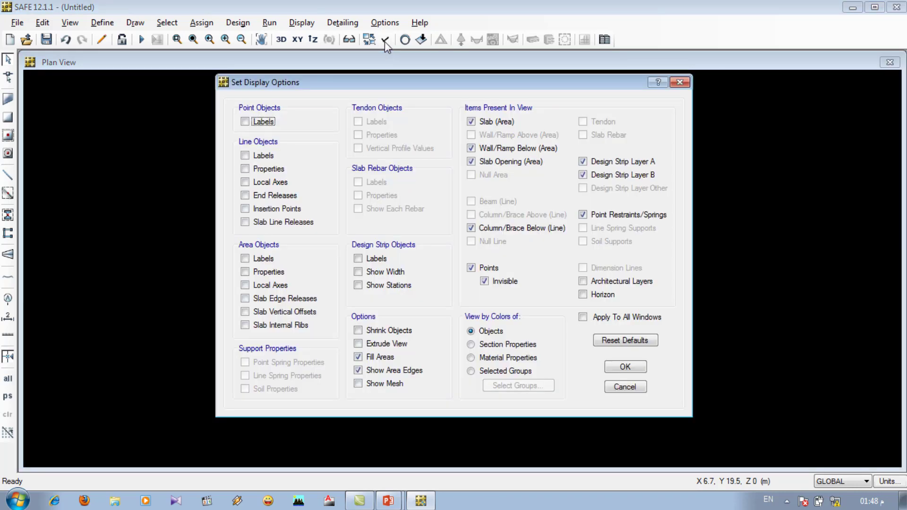
left_click(358, 273)
left_click(620, 368)
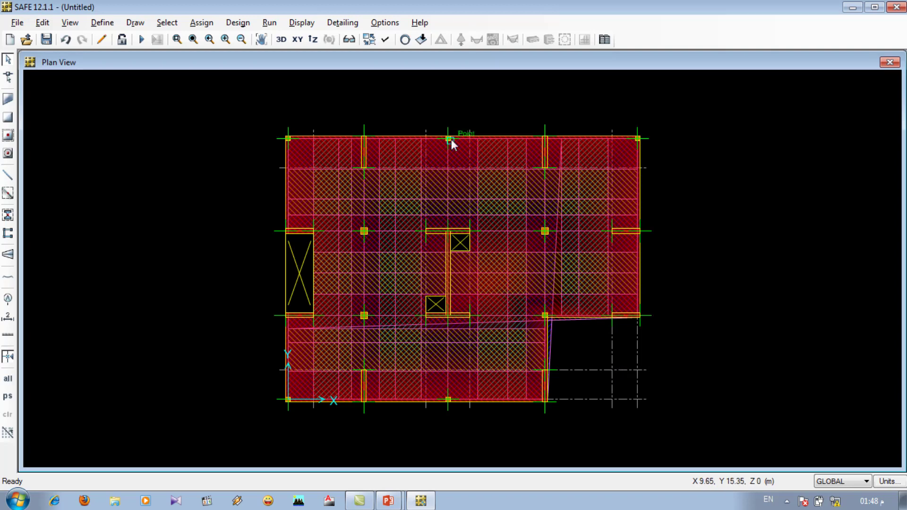
- Hide design strip layer B in the display options and inspect the layer A strips near the slab's upper-right corner
left_click(386, 40)
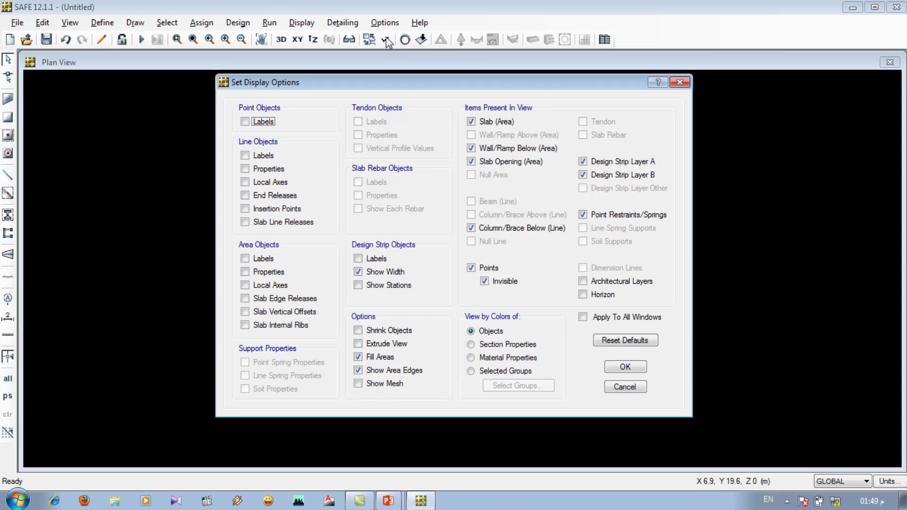
left_click(584, 176)
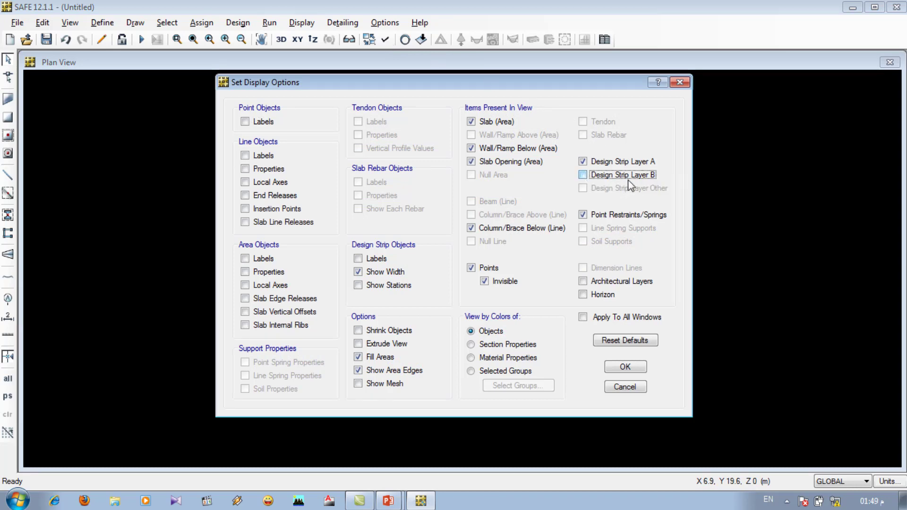
left_click(625, 367)
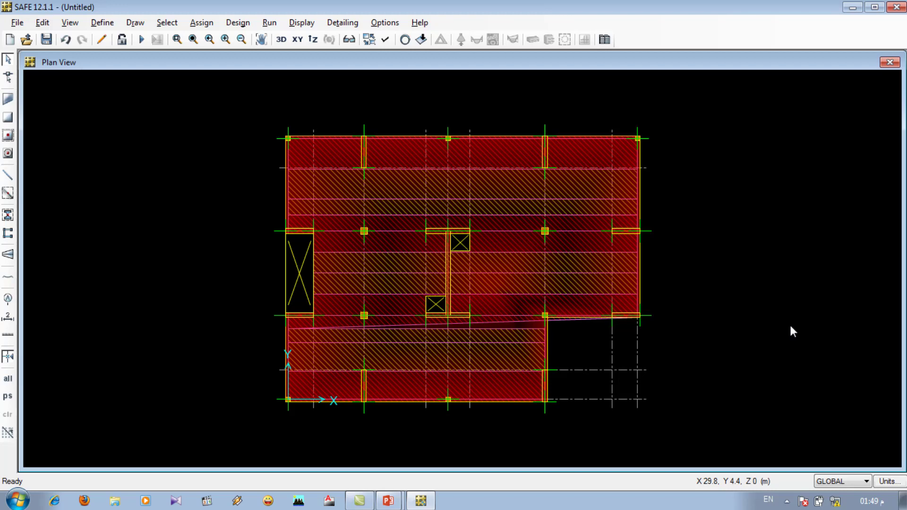
left_click(177, 39)
left_click_drag(683, 105, 507, 249)
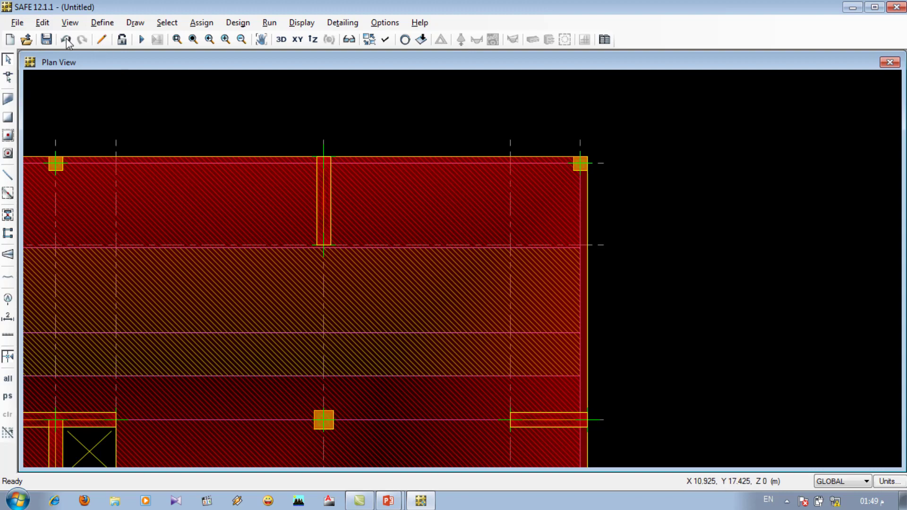
- Save the model in the Safe Results folder as a SAFE model file named 4
left_click(42, 41)
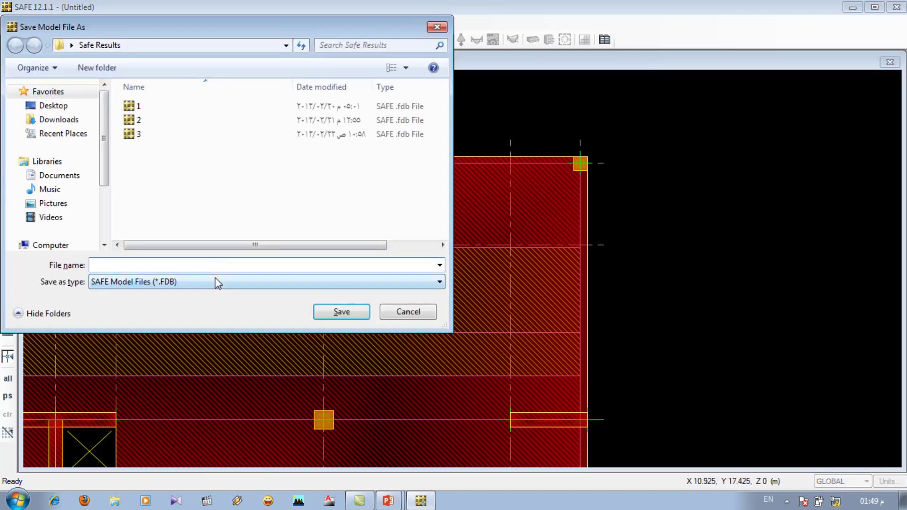
type("4")
left_click(341, 311)
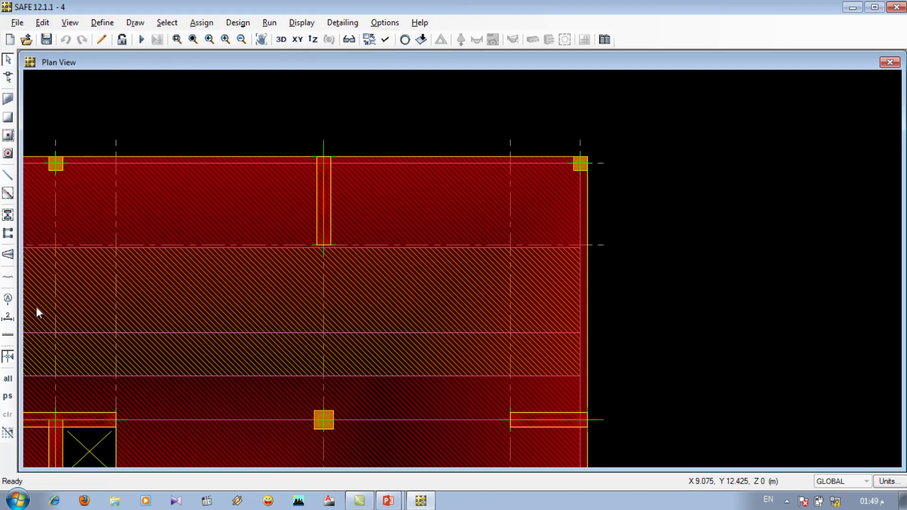
- Draw parallel dimension lines across the layer A middle strip near the slab's right edge and across the upper edge strip
left_click(10, 322)
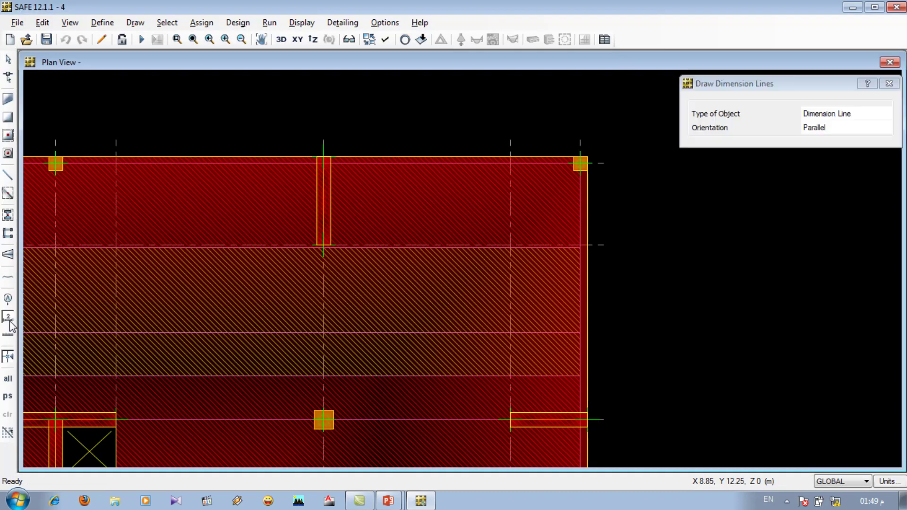
left_click(578, 250)
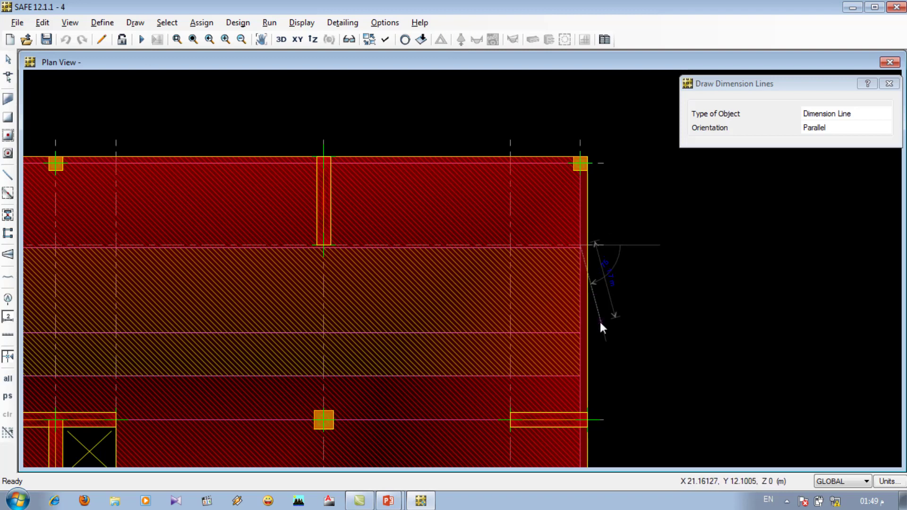
left_click(580, 375)
left_click(626, 362)
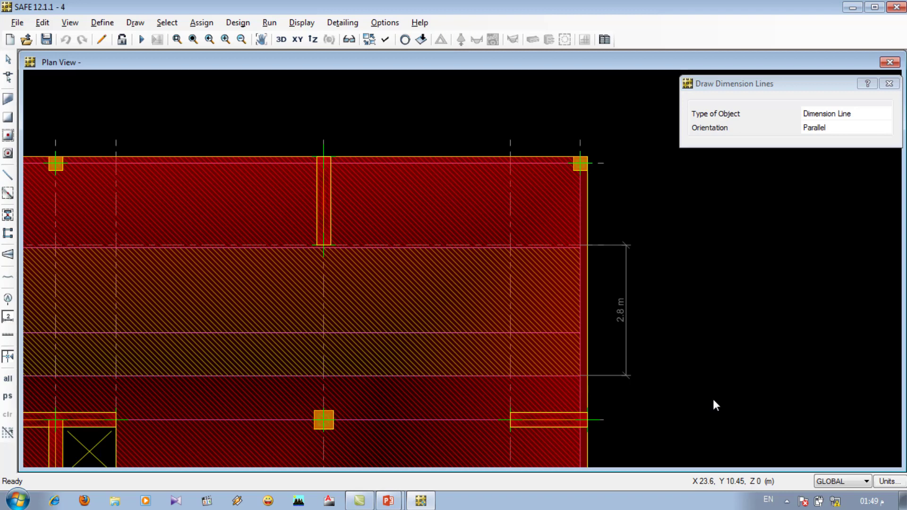
left_click(474, 249)
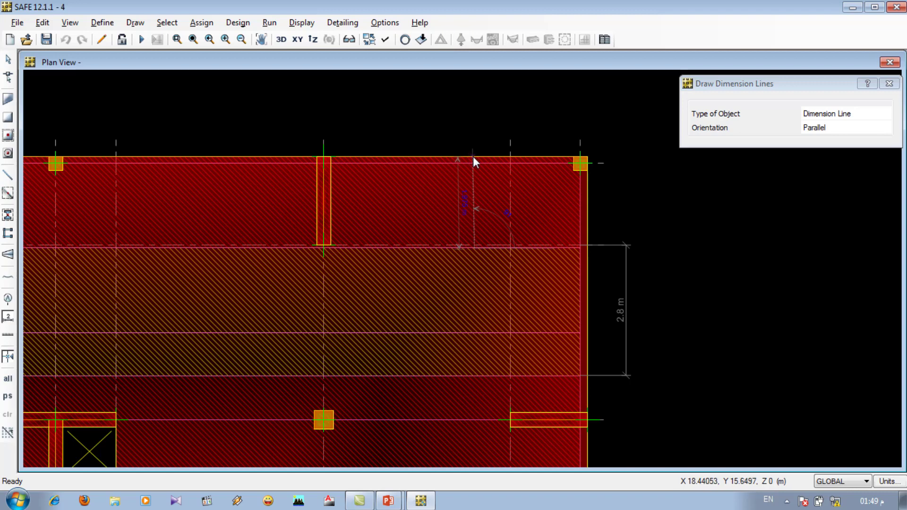
left_click(440, 134)
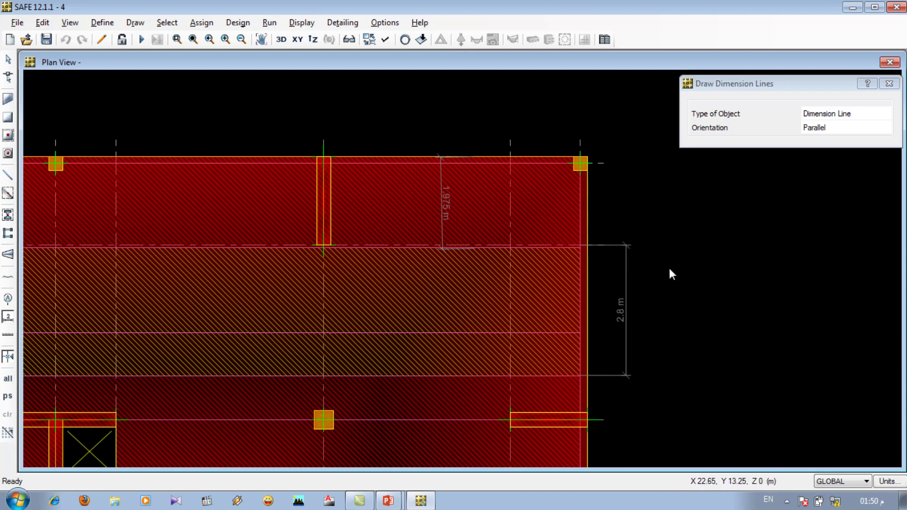
key("Escape")
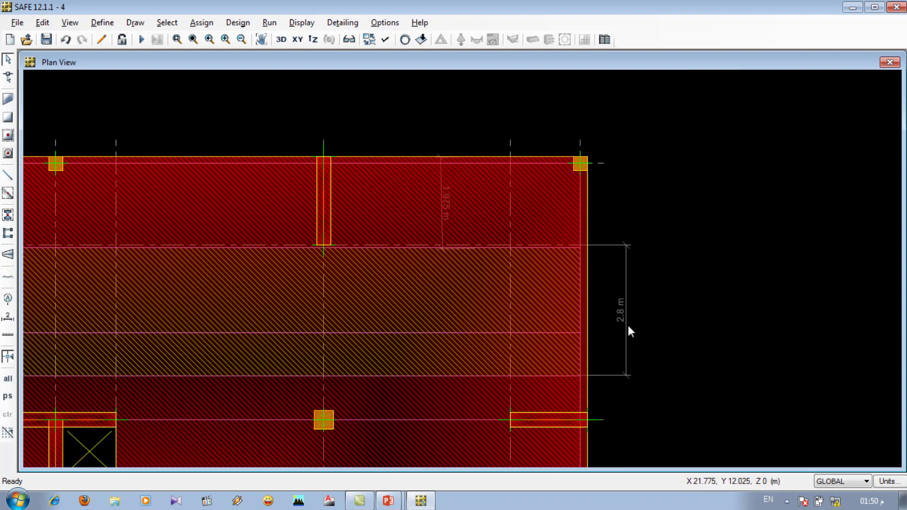
- Delete both dimension lines from the slab's upper-right area
left_click(611, 376)
key("Delete")
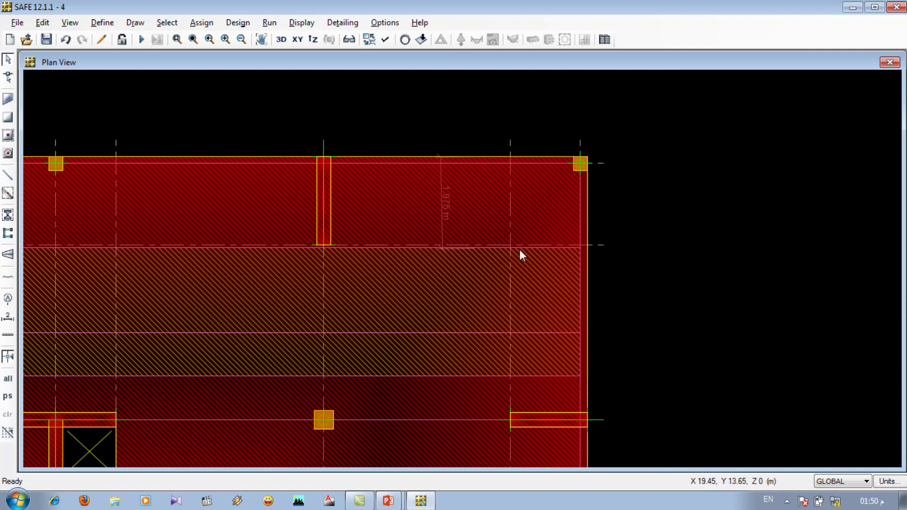
left_click(443, 234)
key("Delete")
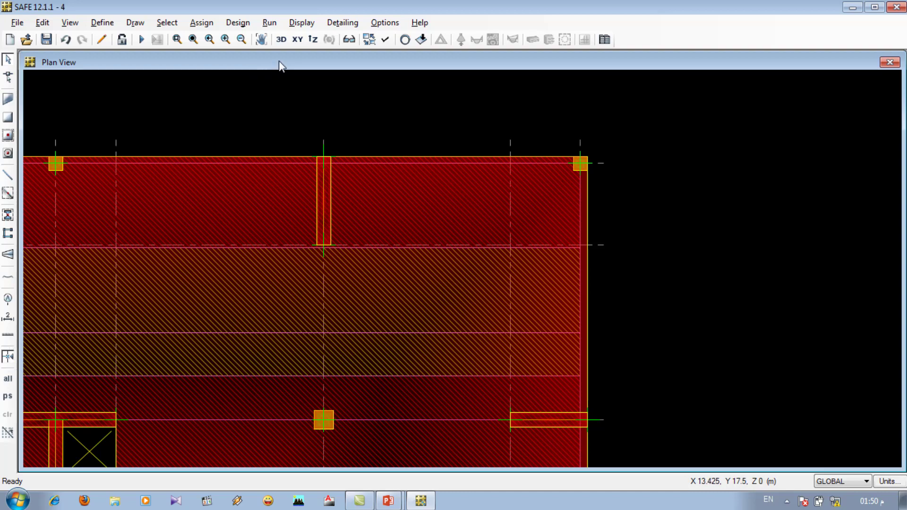
- Open the display options for the full plan view
left_click(194, 40)
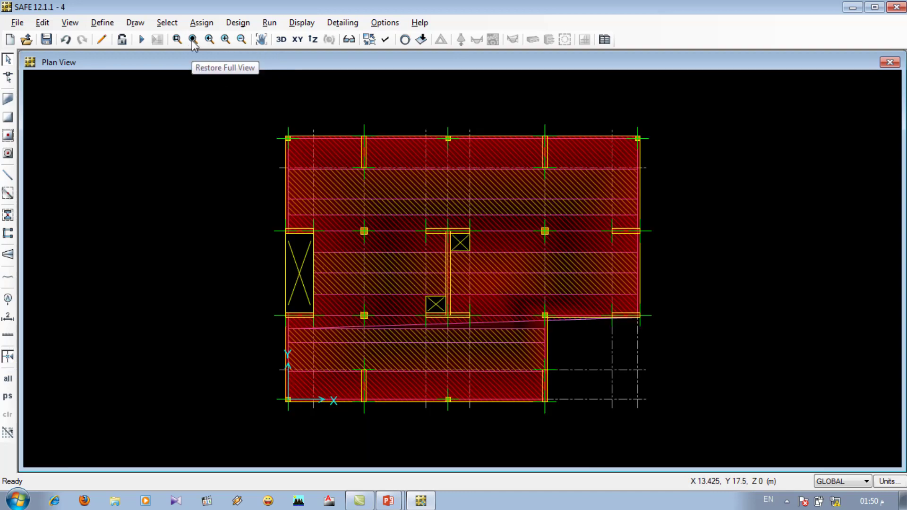
left_click(386, 40)
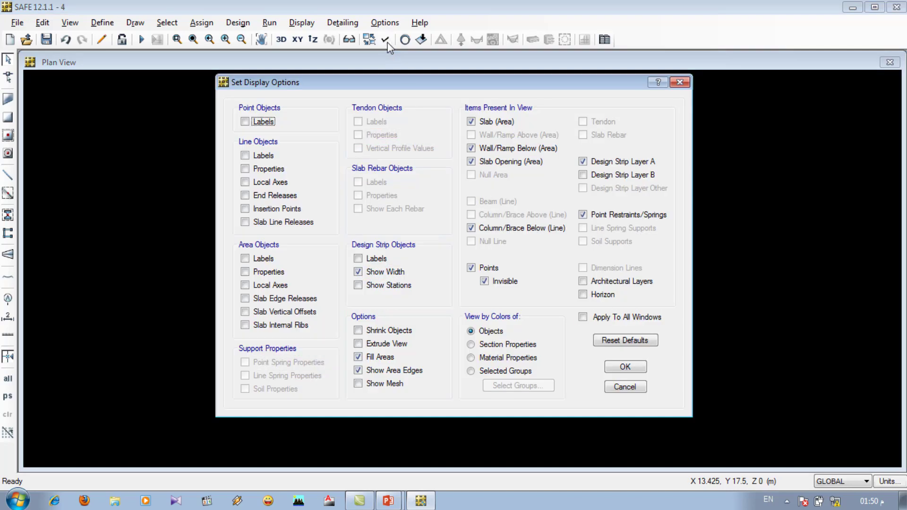
- Display Design Strip Layer B in the plan view instead of Design Strip Layer A
left_click(586, 162)
left_click(583, 175)
left_click(625, 367)
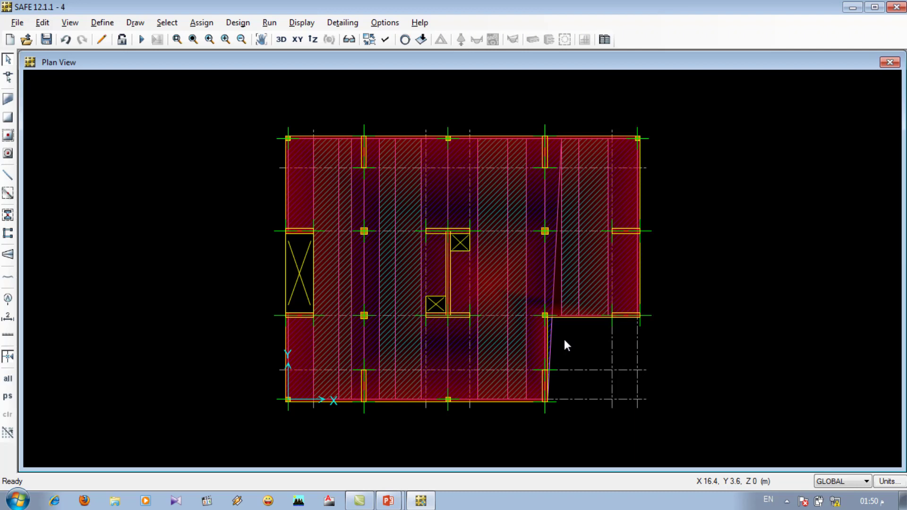
- Hide the design strip widths and display Design Strip Layer A alongside Layer B
left_click(387, 42)
left_click(385, 273)
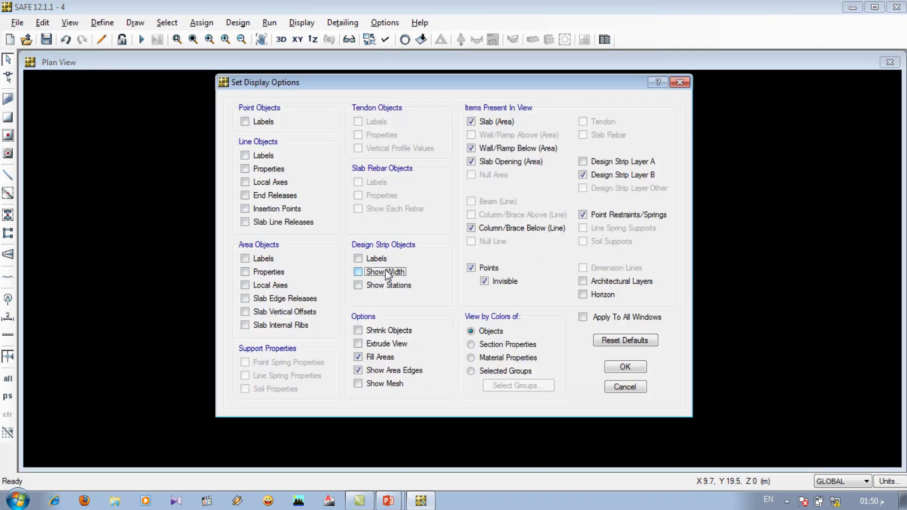
left_click(611, 162)
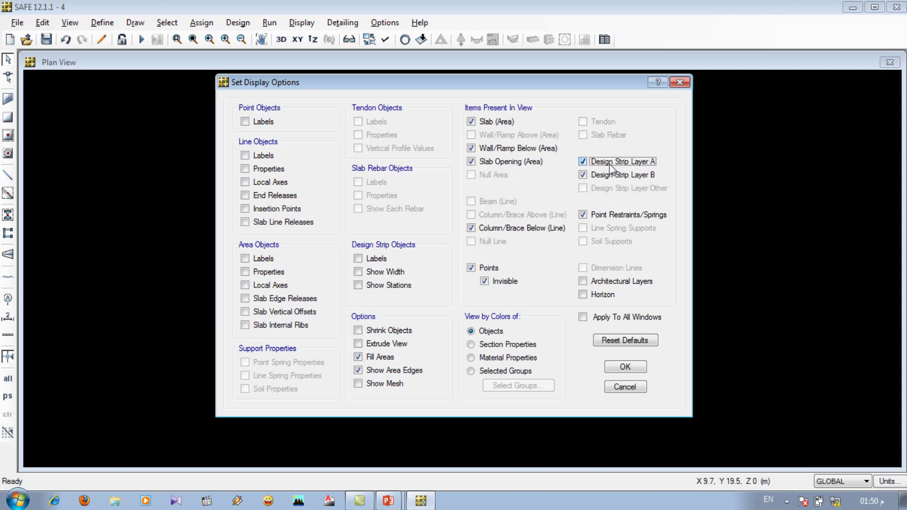
left_click(625, 366)
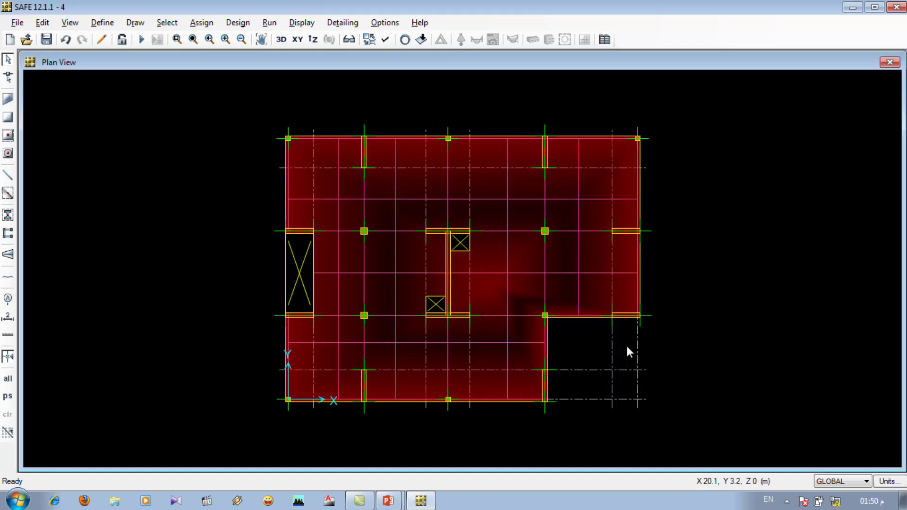
- Switch to the PowerPoint presentation, highlight the Layers A & B note and review the slides on adding and checking tendons
left_click(388, 501)
left_click(400, 474)
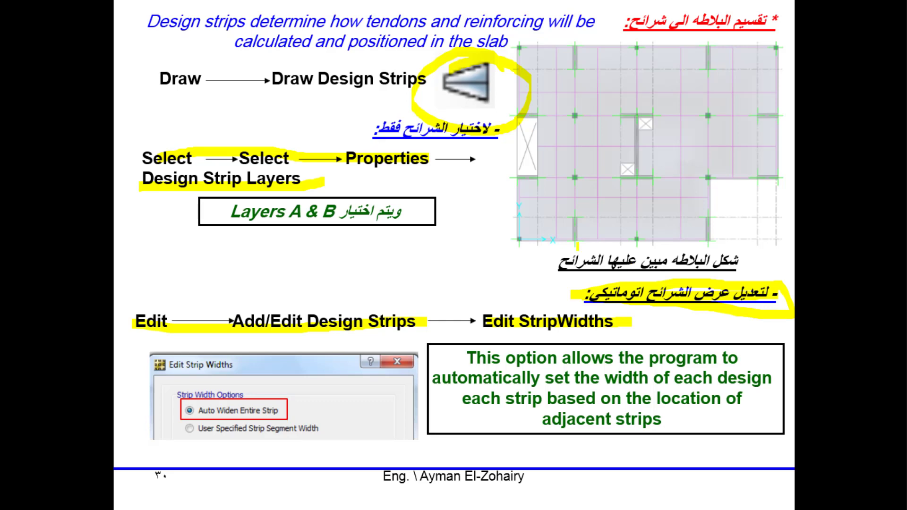
left_click_drag(213, 214, 425, 208)
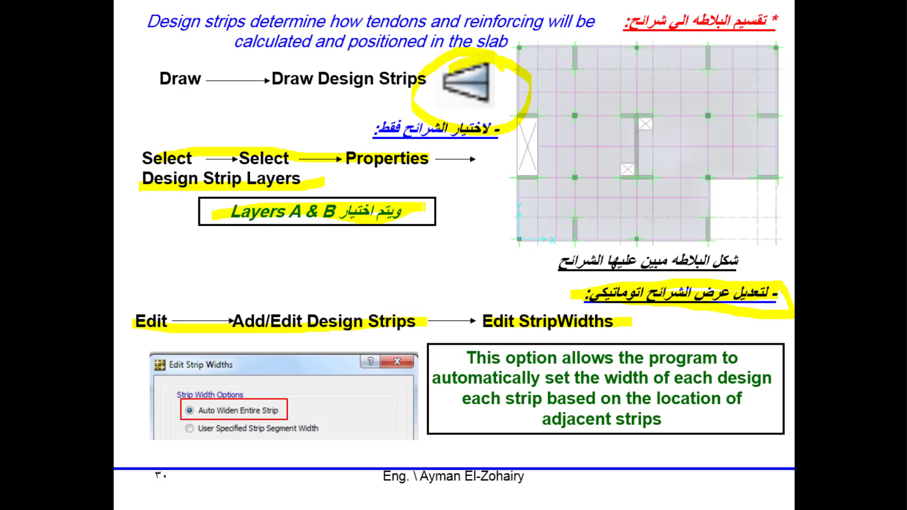
key("Right")
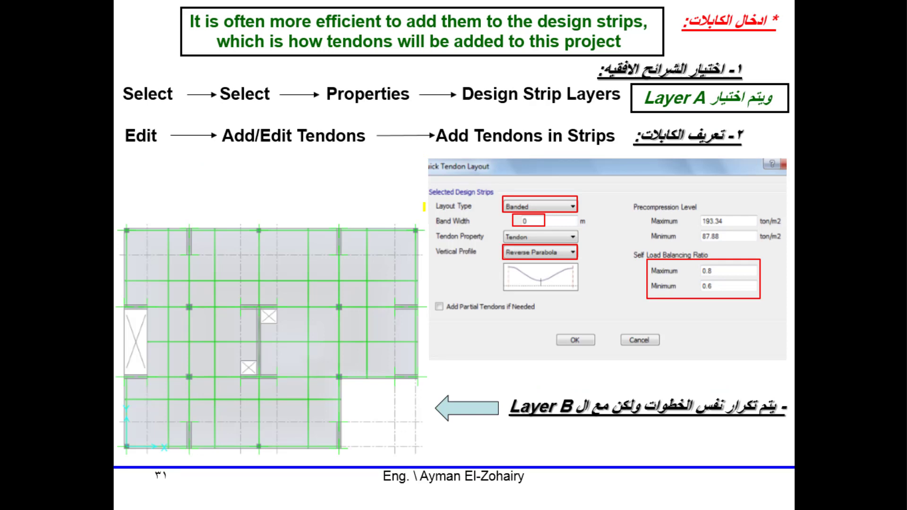
key("Right")
key("Right")
key("Right")
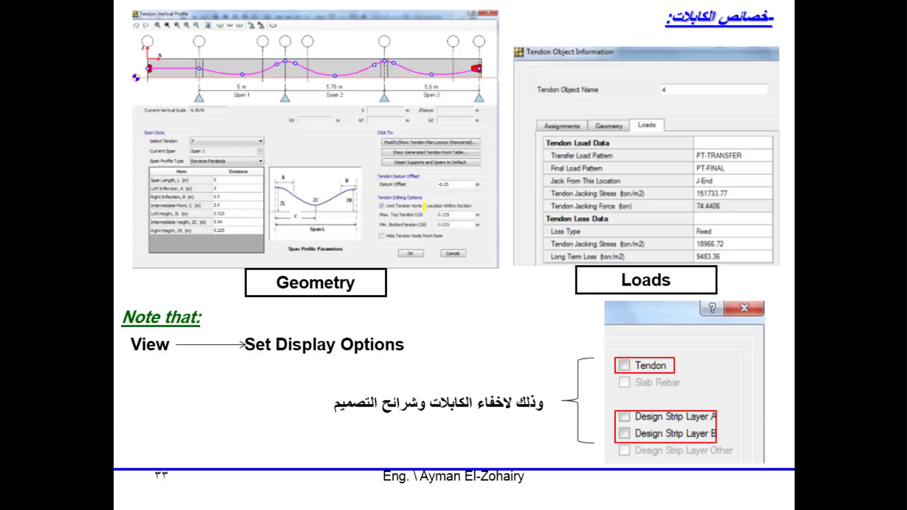
key("Left")
key("Left")
key("Left")
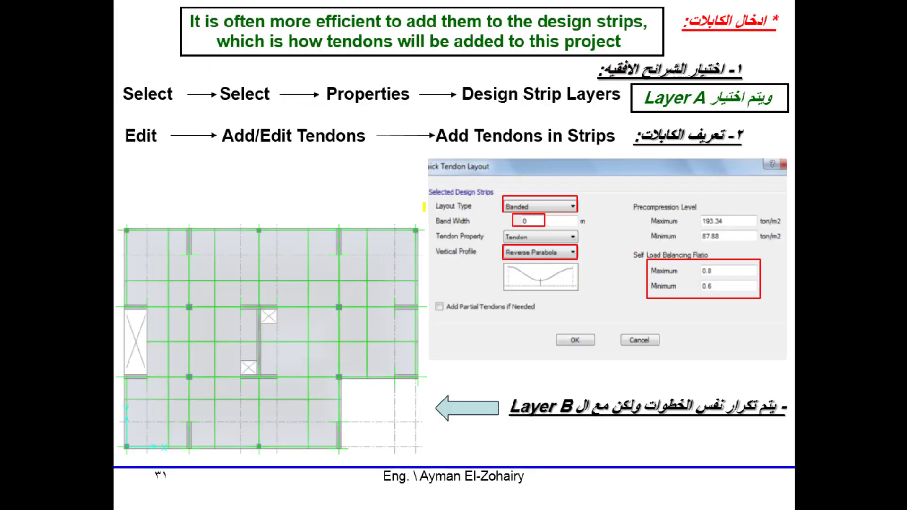
- Switch back to SAFE and select all design strips belonging to Layer A
key("alt+Tab")
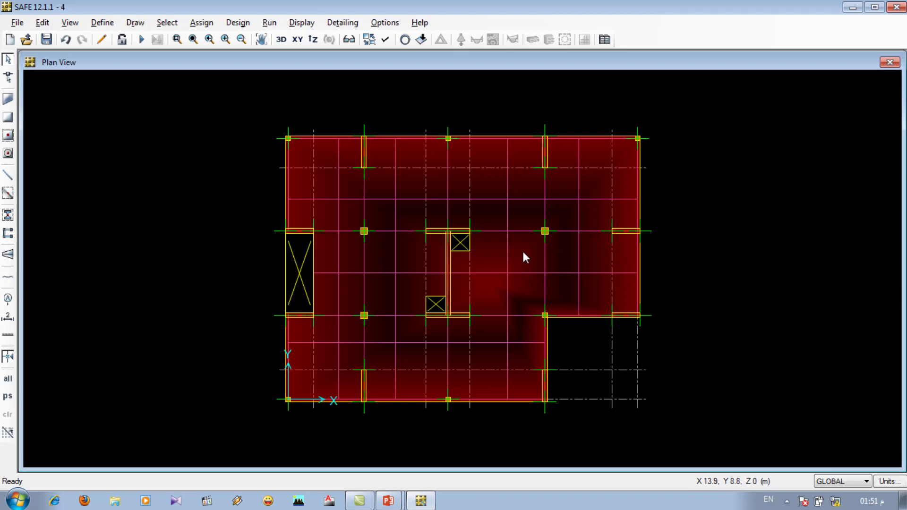
left_click(167, 24)
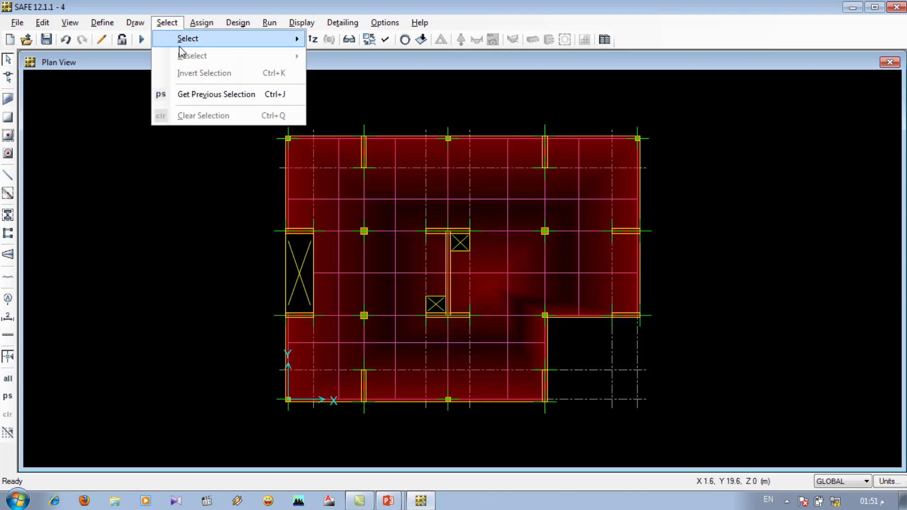
mouse_move(217, 38)
mouse_move(402, 112)
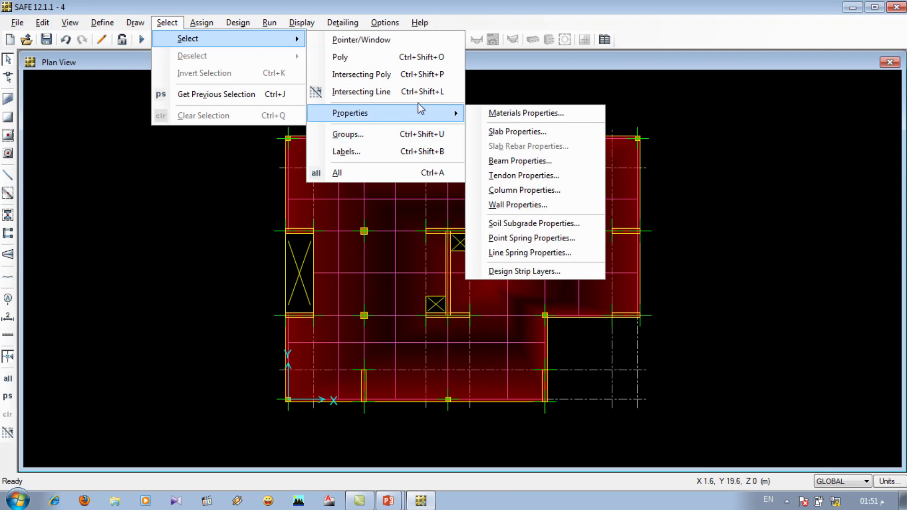
left_click(535, 271)
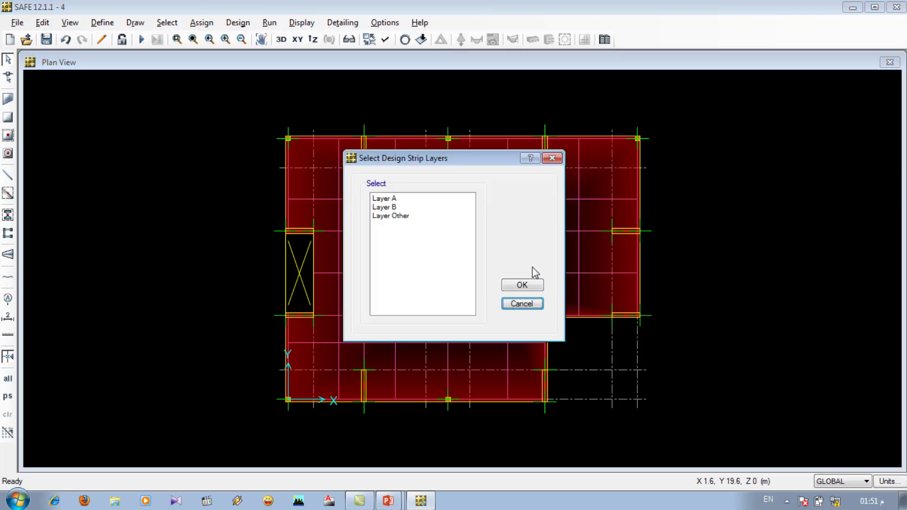
left_click(384, 199)
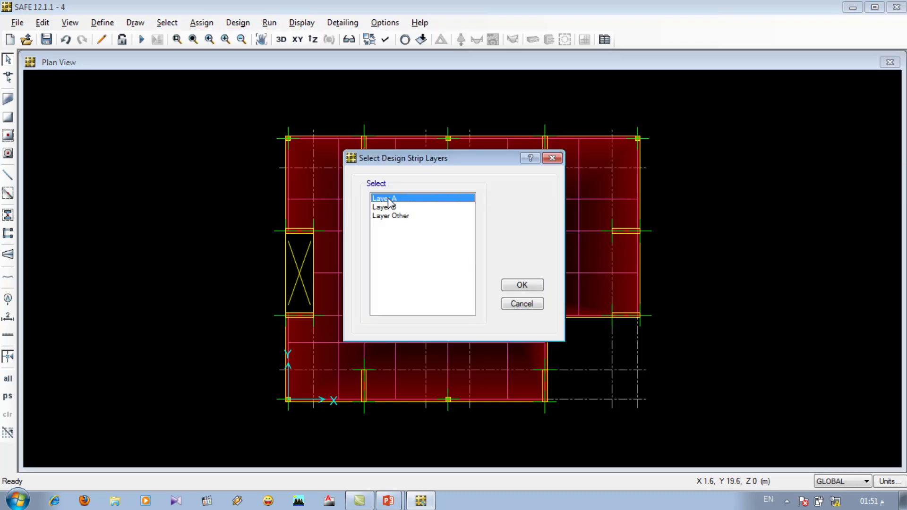
left_click(520, 284)
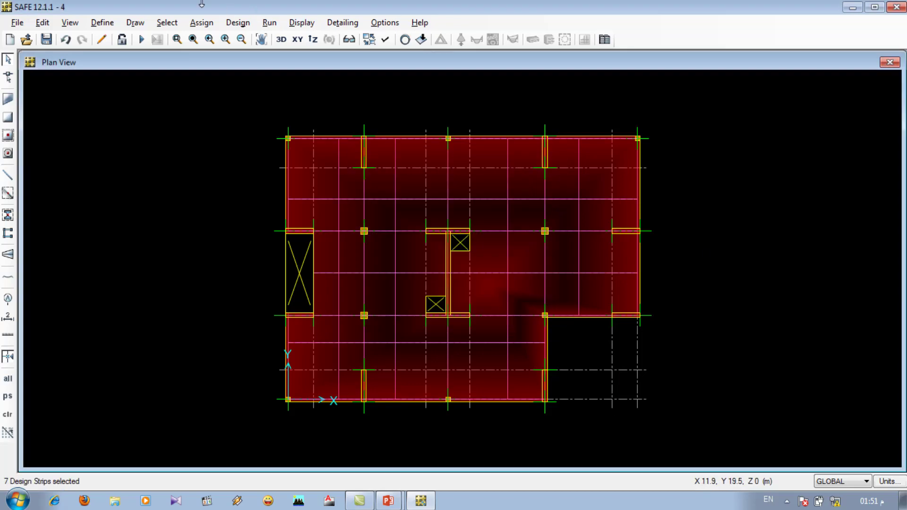
- Start adding tendons in the selected Layer A strips with a Banded layout and a band width of 0 m
left_click(42, 23)
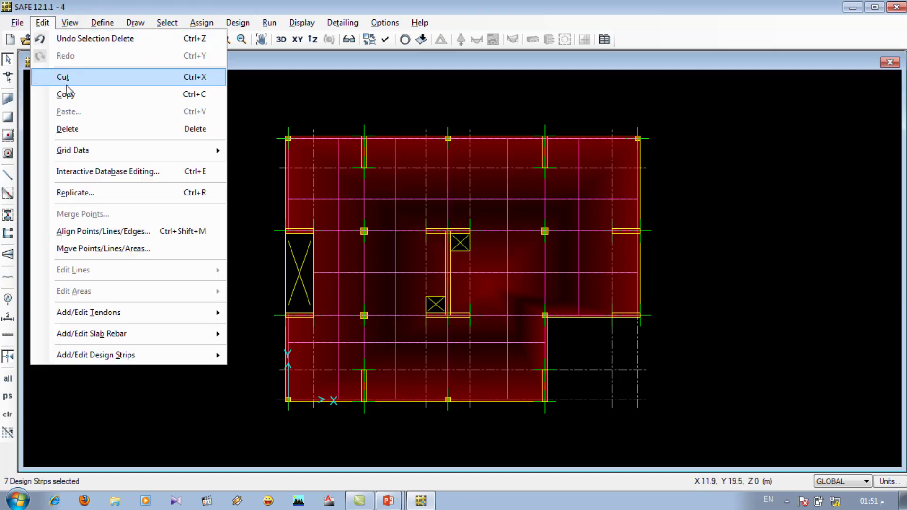
mouse_move(107, 318)
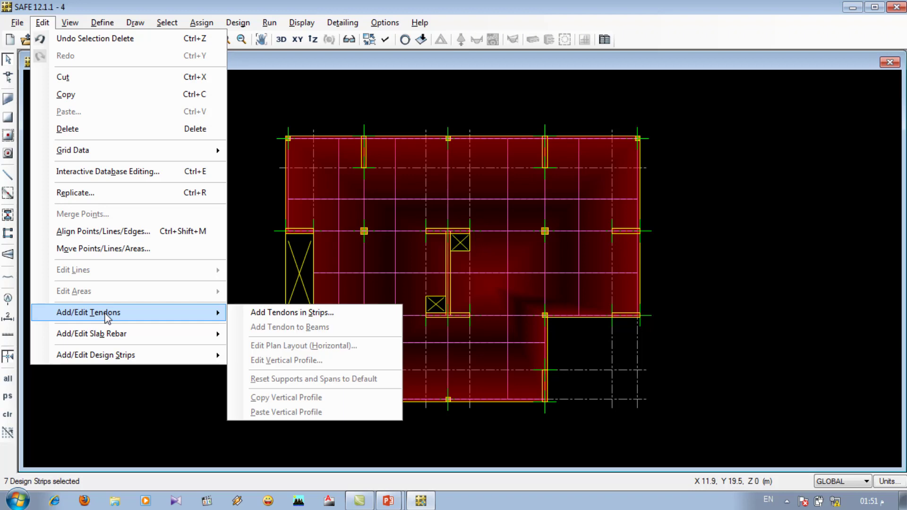
left_click(258, 314)
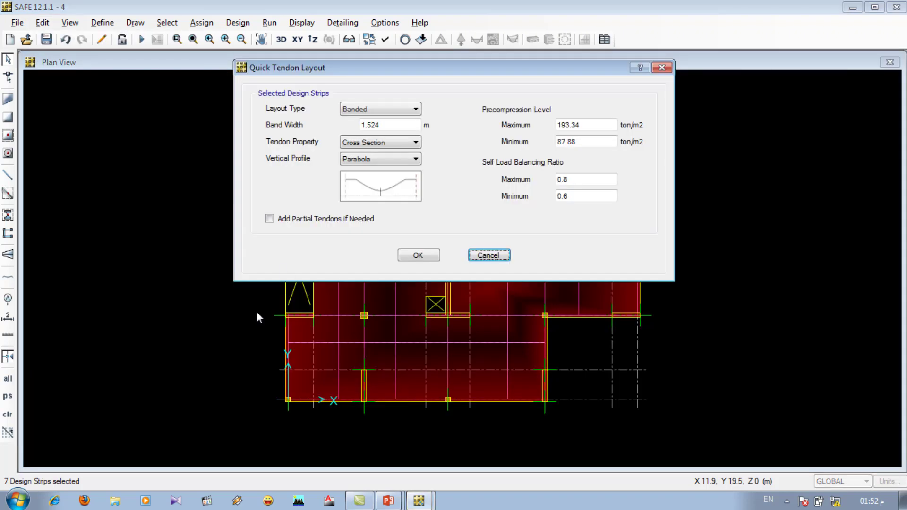
left_click(363, 110)
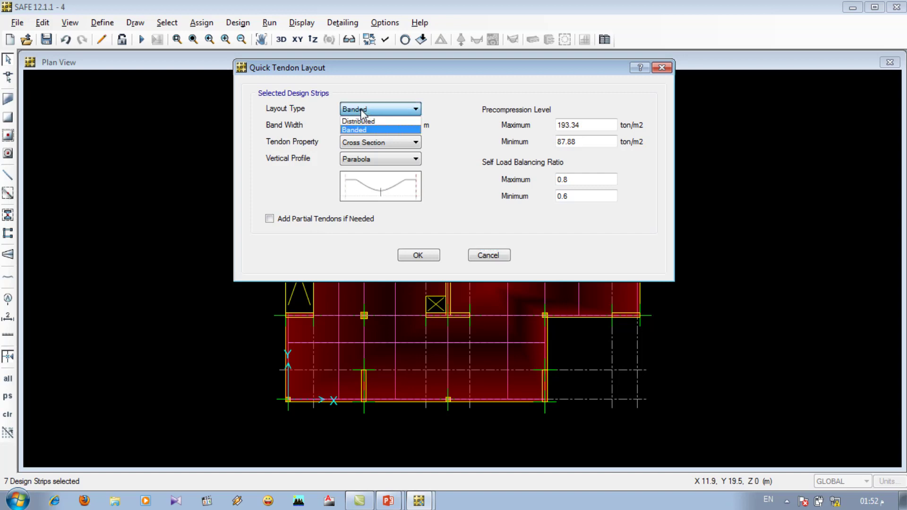
left_click(362, 113)
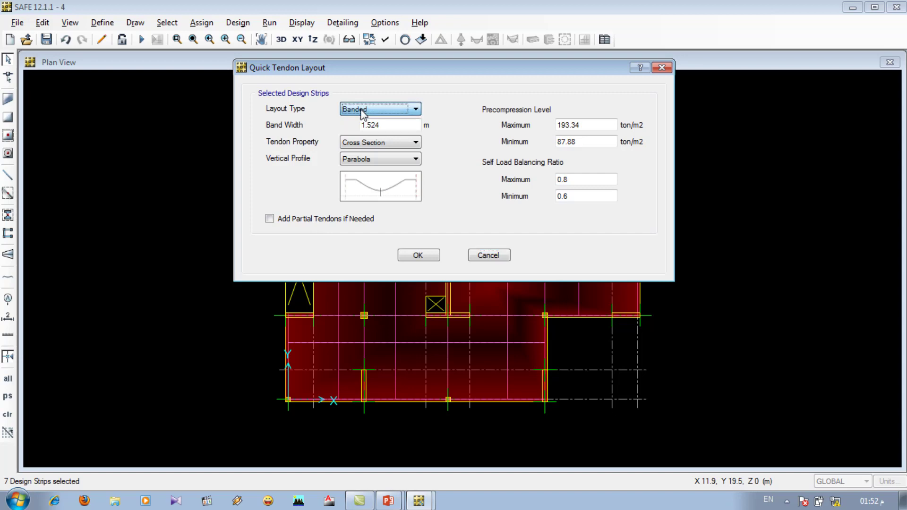
left_click_drag(395, 124, 339, 124)
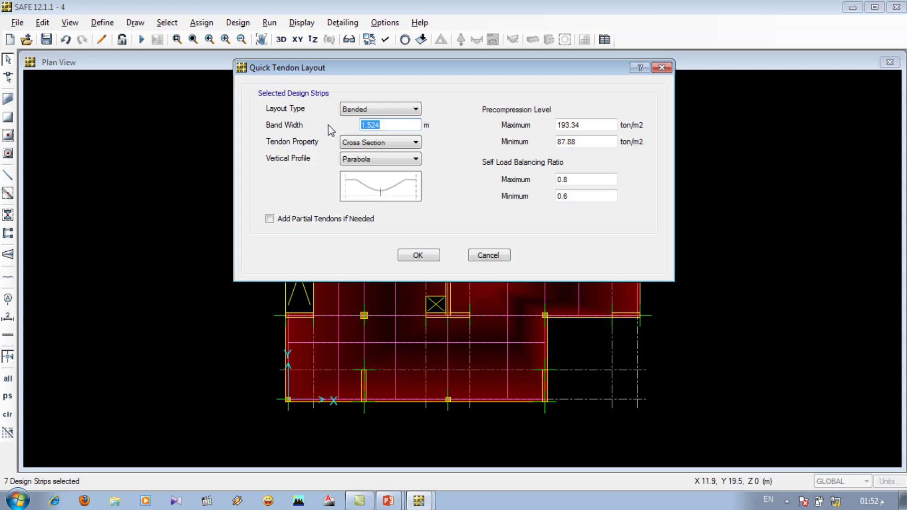
type("0")
- Keep the Cross Section tendon property, set the vertical profile to Reverse Parabola and create the Layer A tendons
left_click(358, 143)
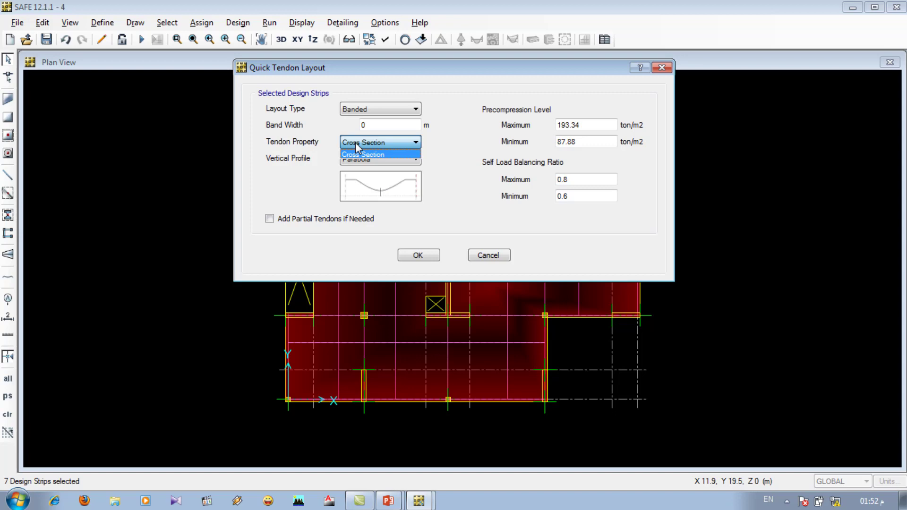
left_click(355, 142)
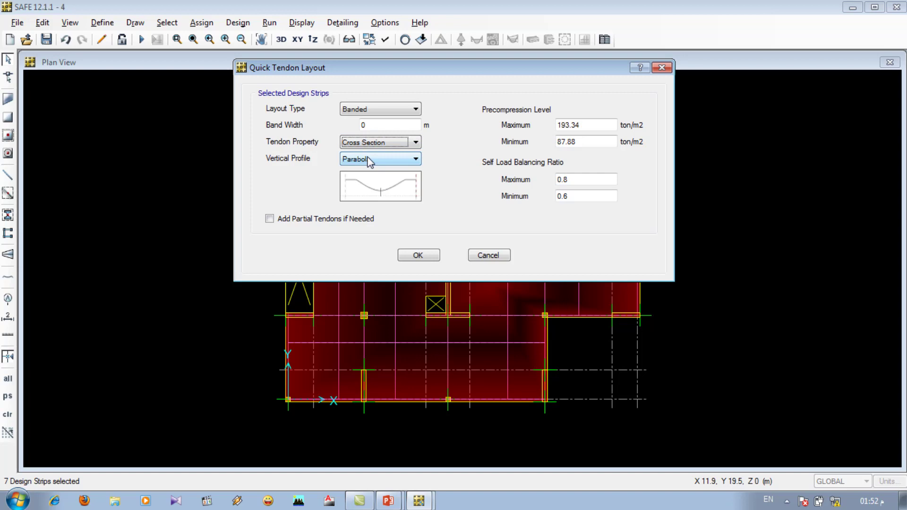
left_click(370, 161)
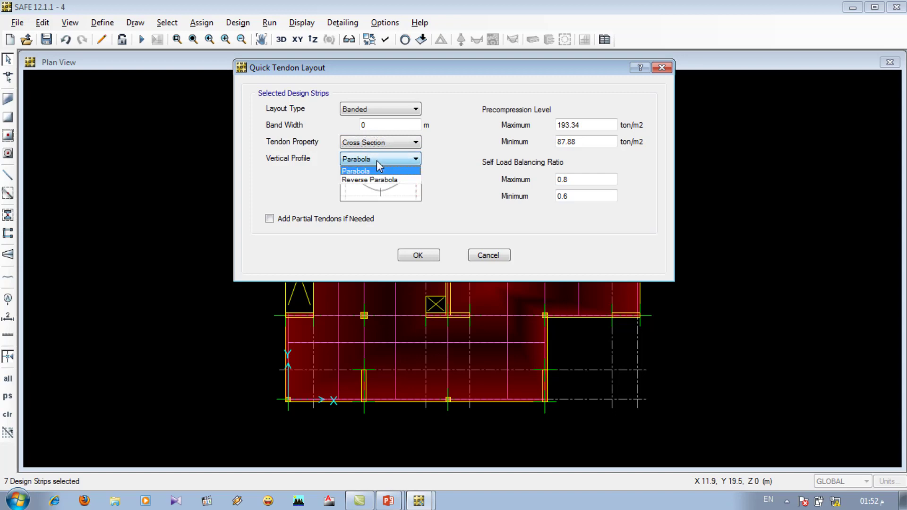
left_click(379, 171)
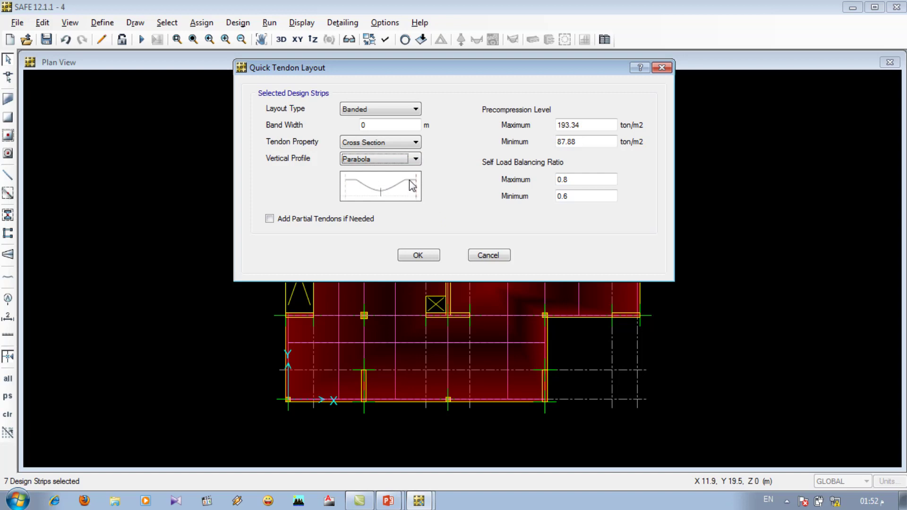
left_click(380, 159)
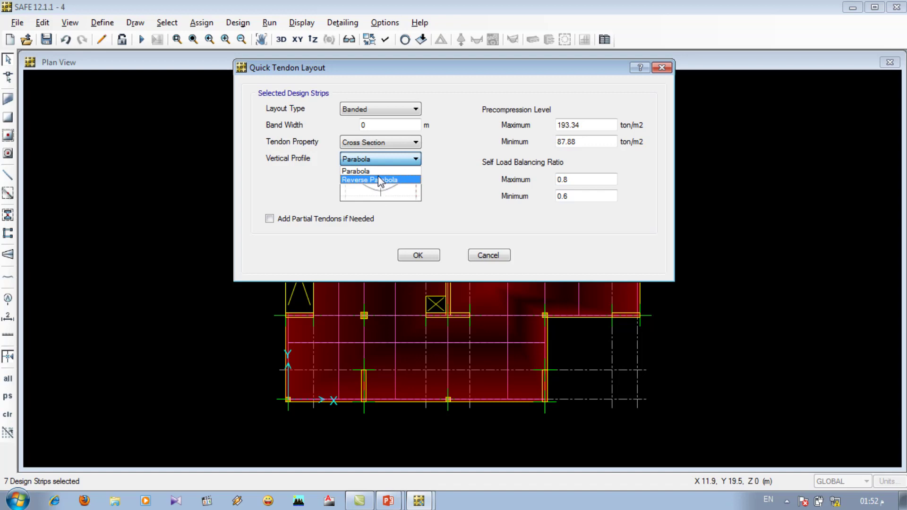
left_click(379, 180)
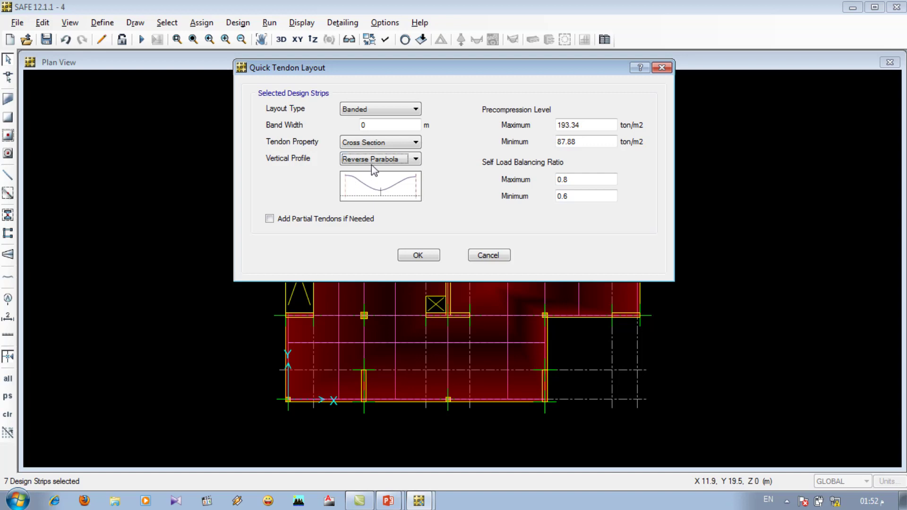
left_click(418, 255)
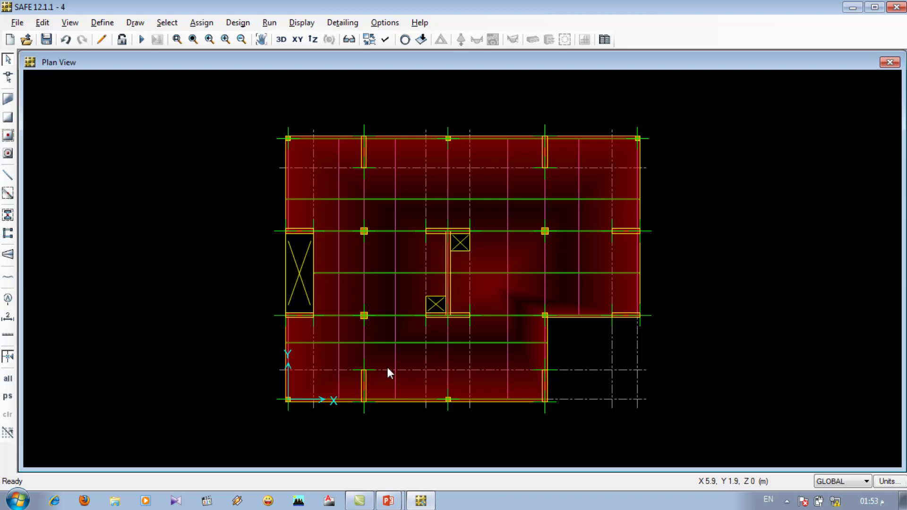
- Select all design strips belonging to Layer B by their strip layer property
left_click(167, 22)
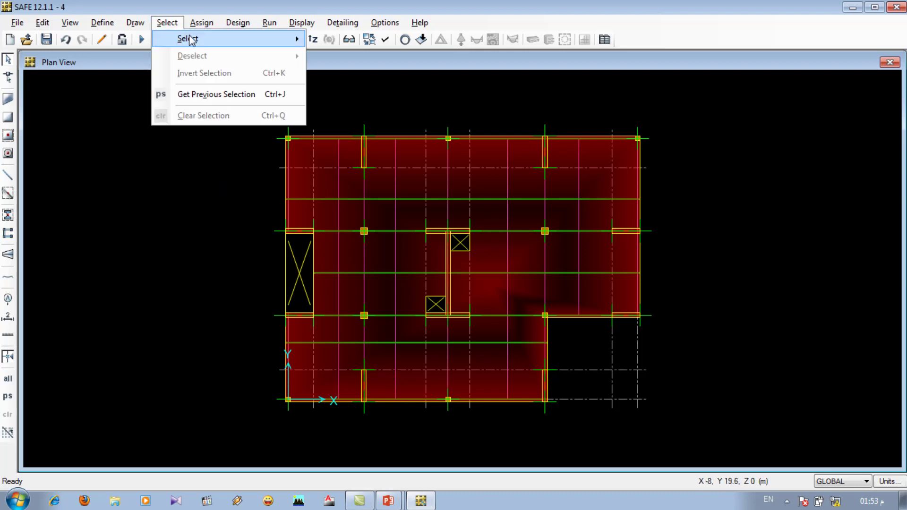
mouse_move(300, 40)
mouse_move(361, 113)
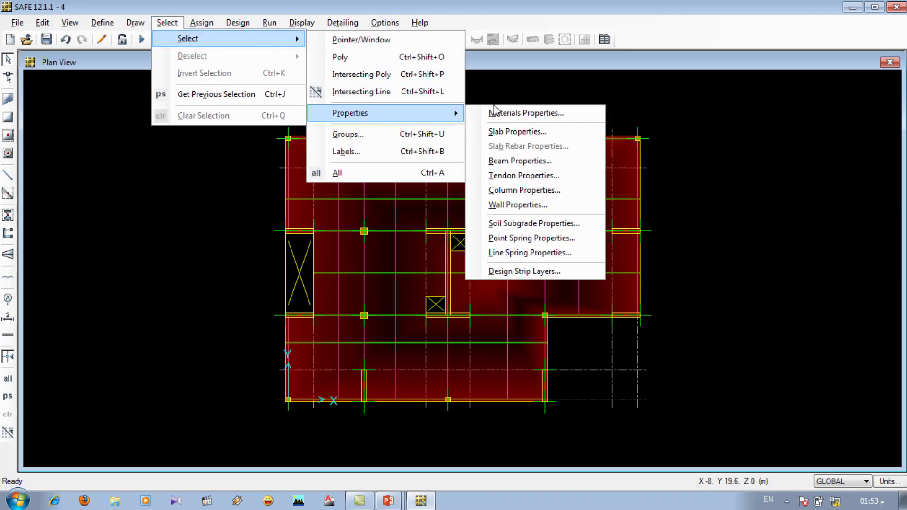
left_click(527, 272)
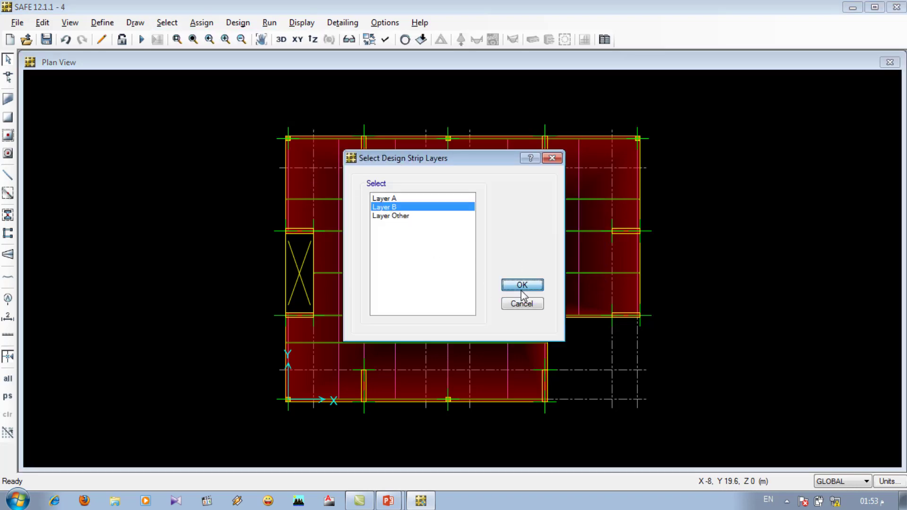
left_click(521, 285)
- Add banded tendons to the selected Layer B strips with 0 m band width, Cross Section property and Reverse Parabola profile
left_click(42, 23)
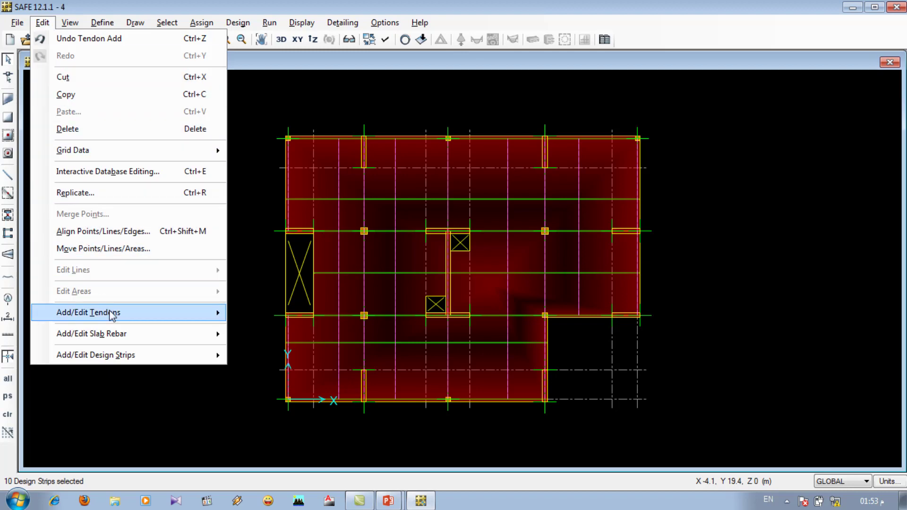
mouse_move(112, 316)
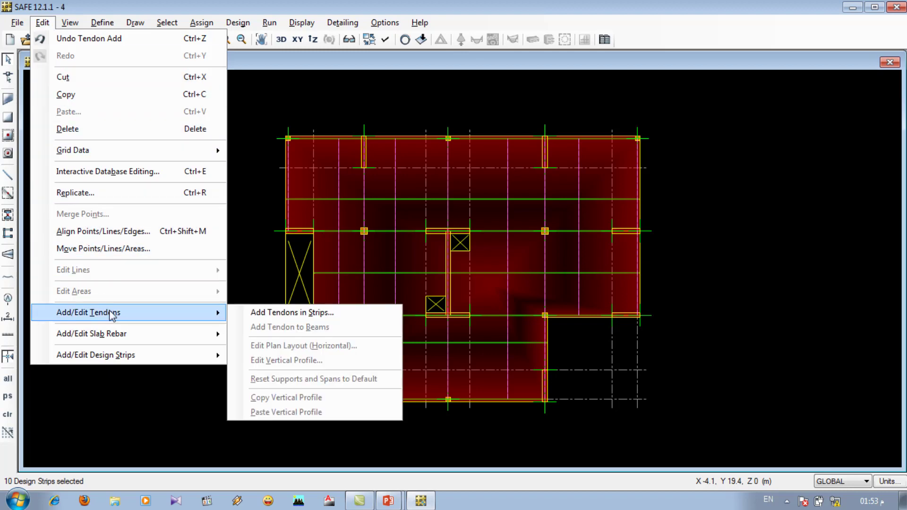
left_click(249, 312)
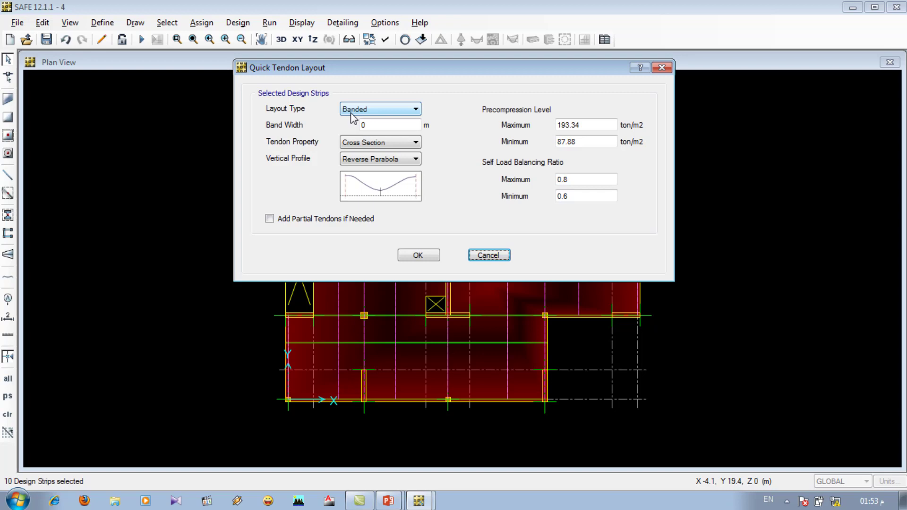
double_click(378, 124)
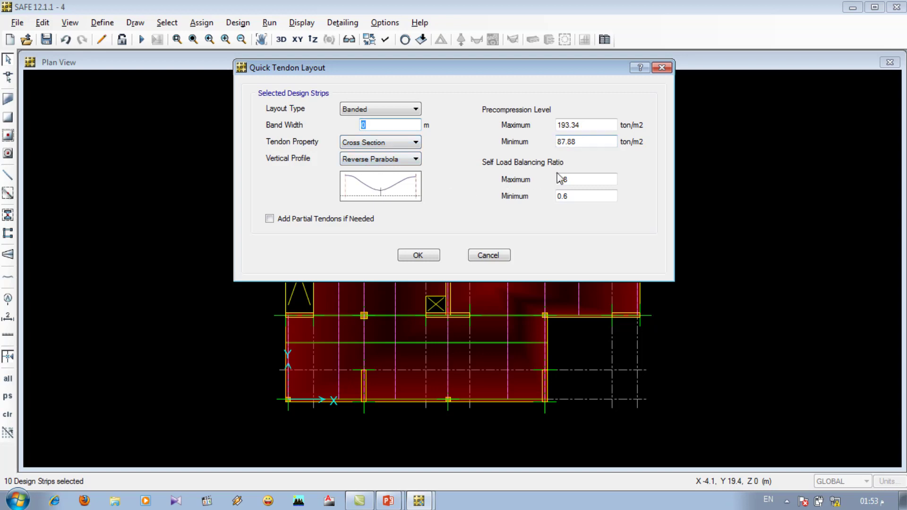
left_click(429, 251)
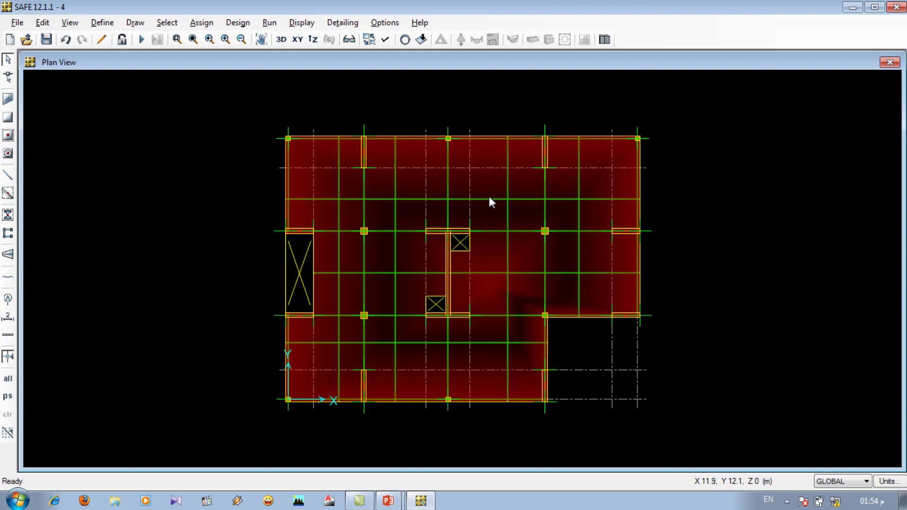
- Examine the vertical profile of tendon 3 along Y = 10 m, then close its information without making changes
left_click(495, 233, "ctrl")
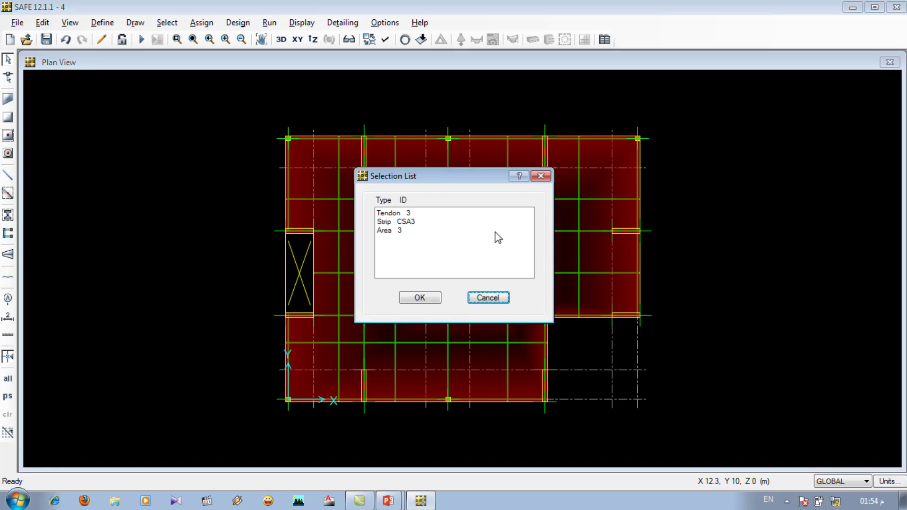
left_click_drag(482, 174, 190, 188)
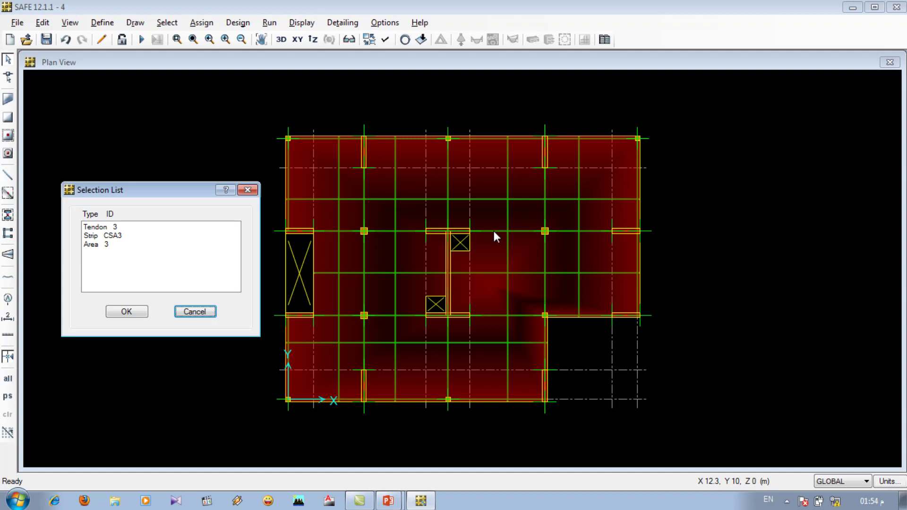
left_click(117, 228)
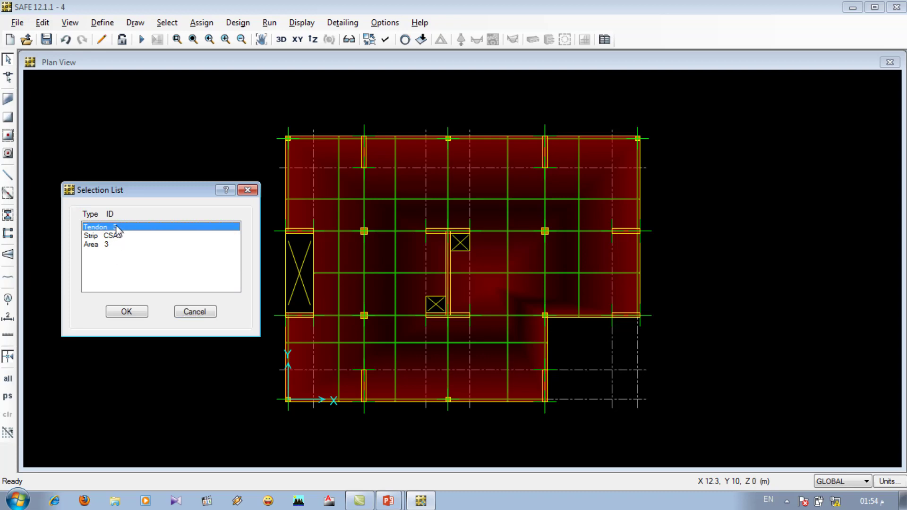
left_click(126, 311)
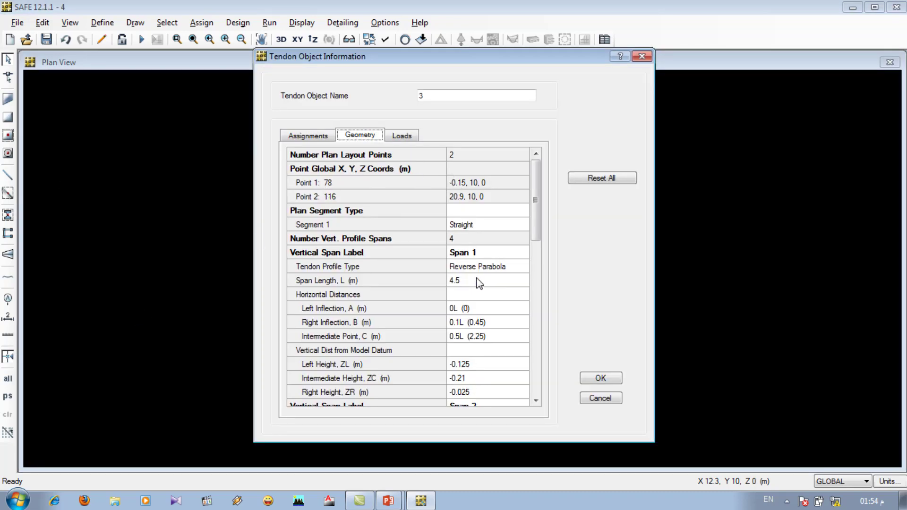
double_click(474, 321)
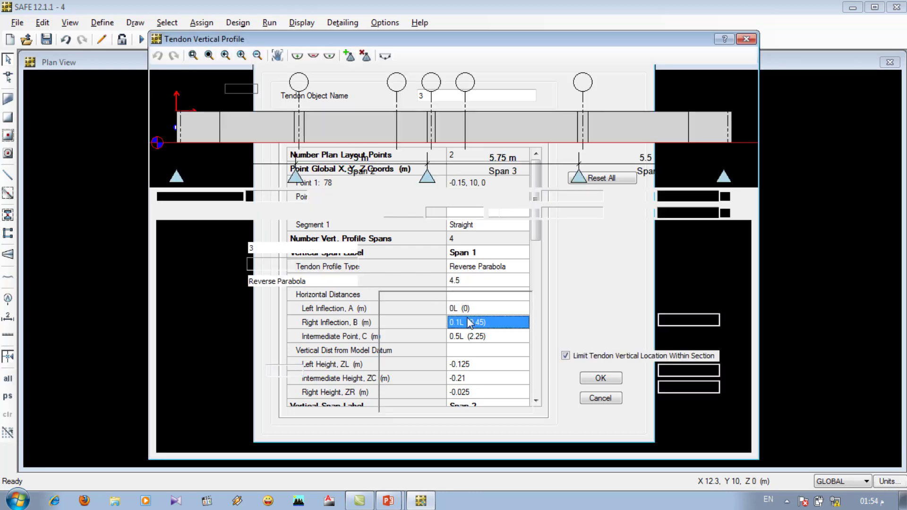
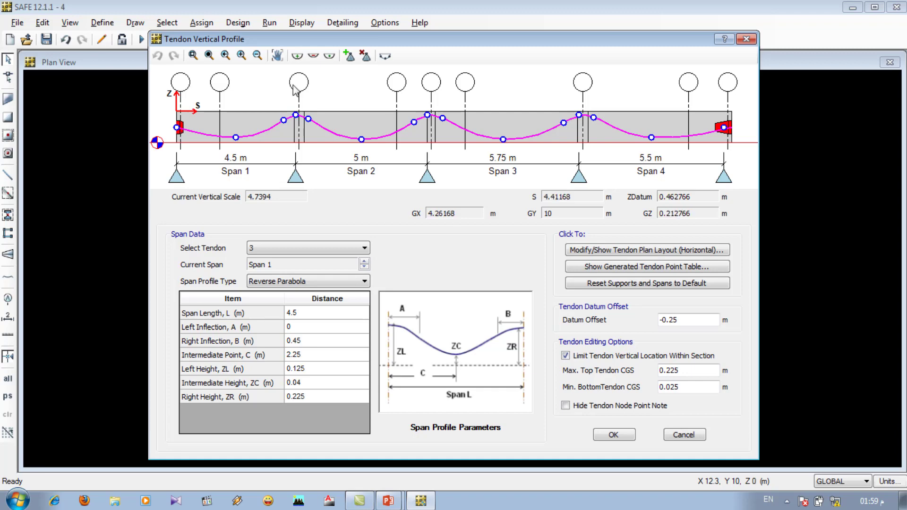
left_click(688, 434)
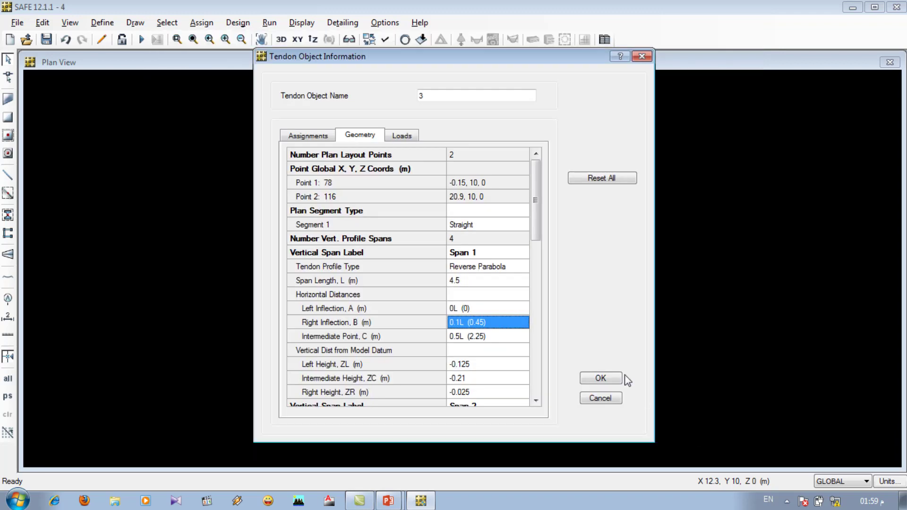
left_click(605, 398)
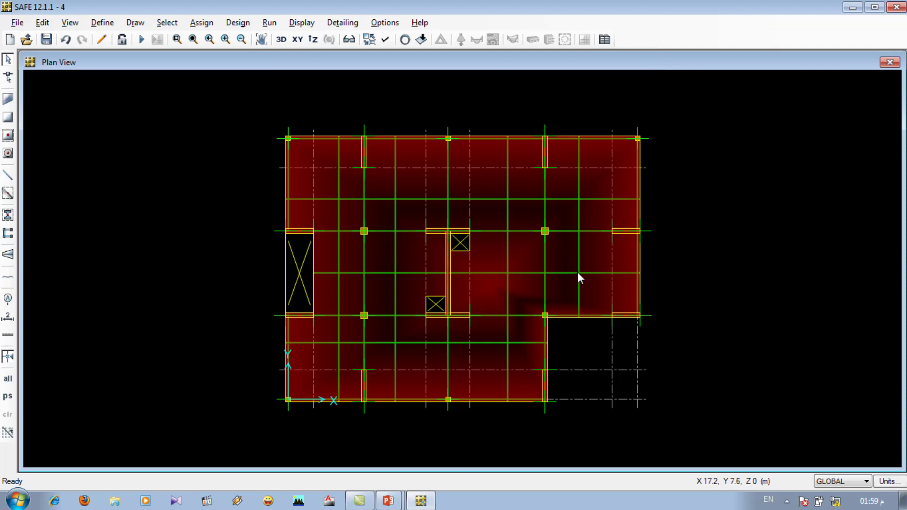
- Inspect the vertical profile of tendon 6 along the middle strip MSA2 at Y = 7.5 m
right_click(565, 274)
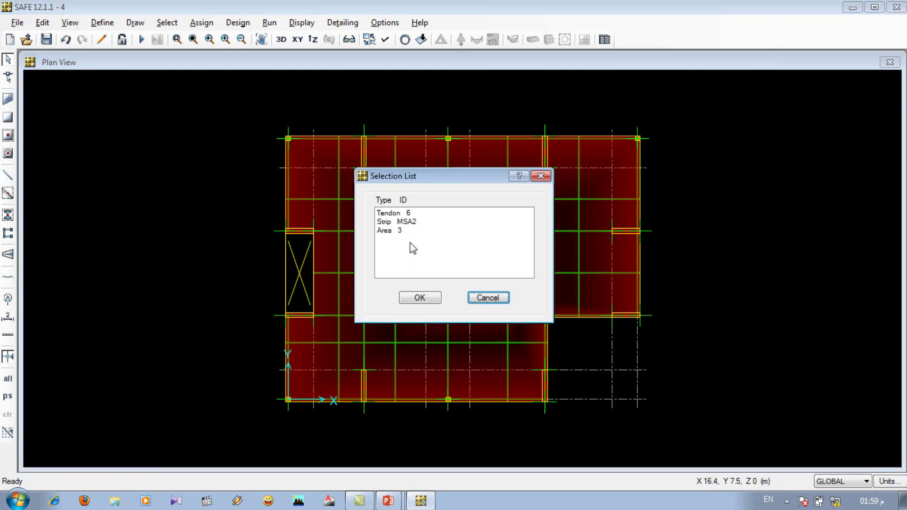
left_click(396, 214)
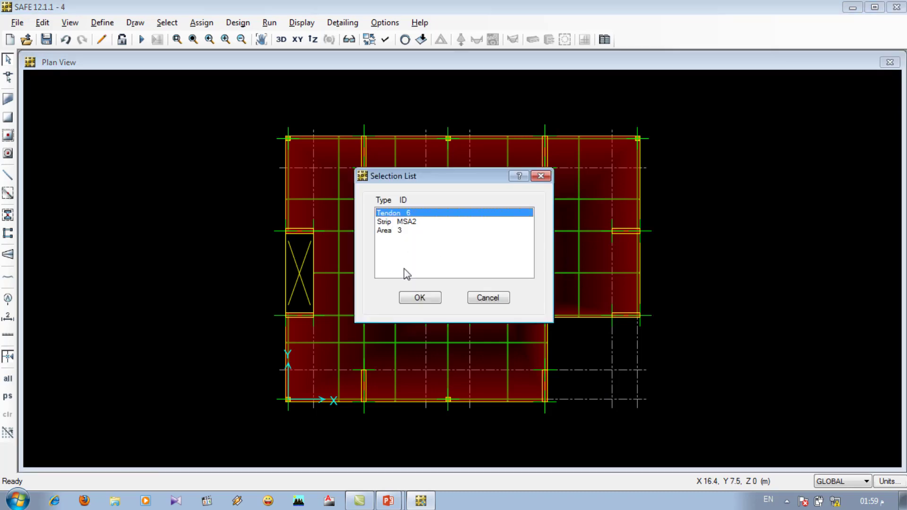
left_click(423, 299)
left_click(515, 318)
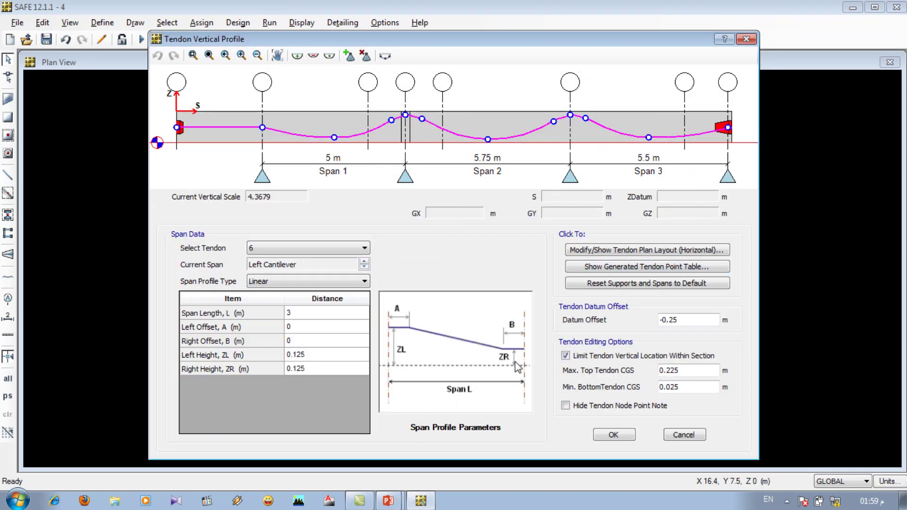
left_click(684, 435)
left_click(601, 378)
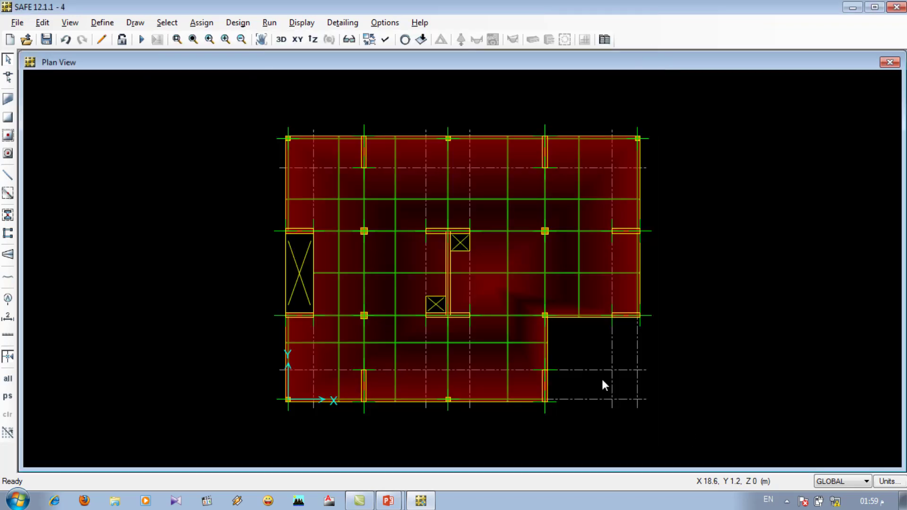
- Re-examine tendon 6's left cantilever span in its vertical profile, consulting the PowerPoint slides before closing it in SAFE
right_click(595, 274)
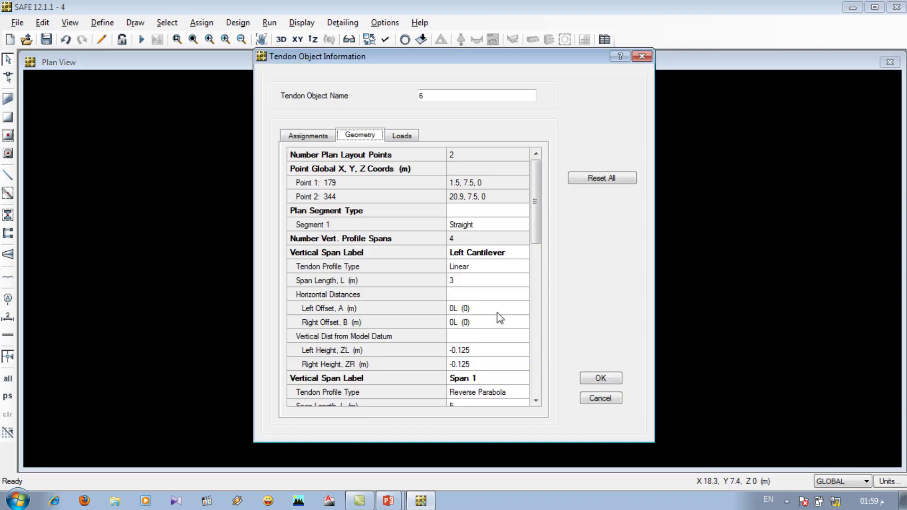
double_click(497, 309)
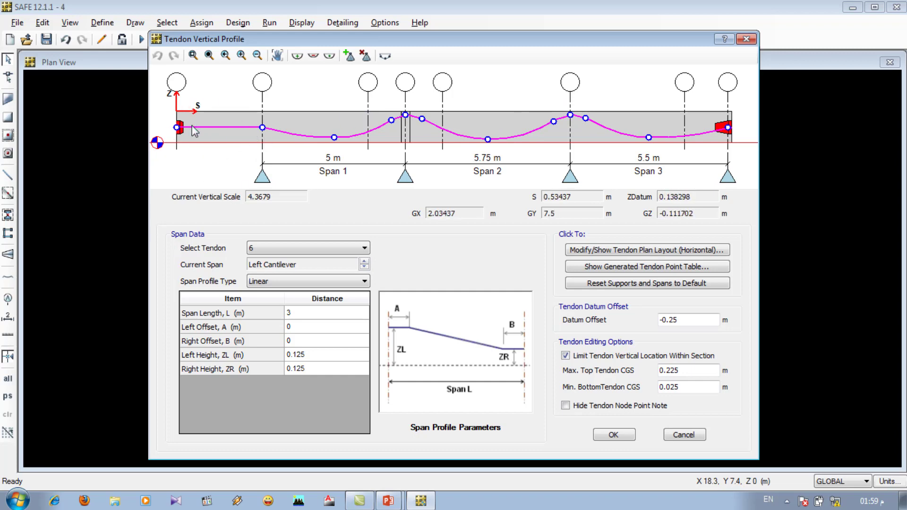
key("alt+Tab")
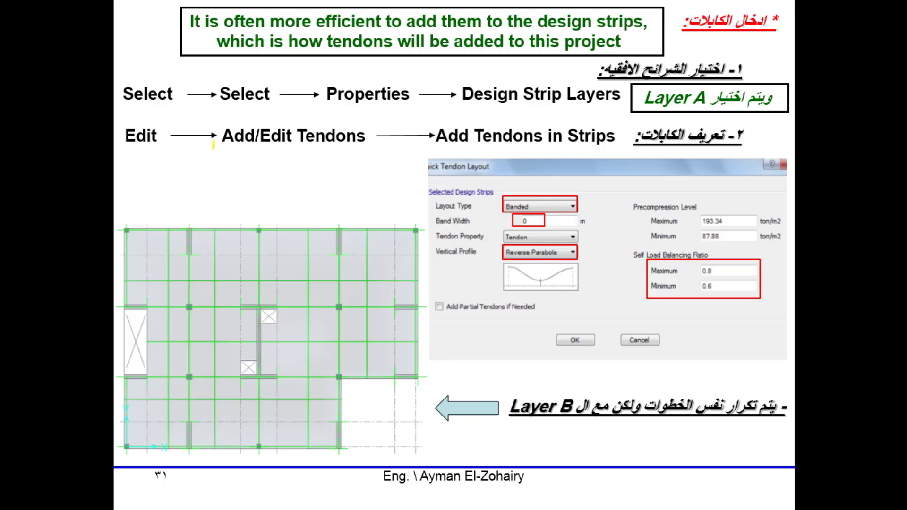
key("alt+Tab")
key("alt+Tab")
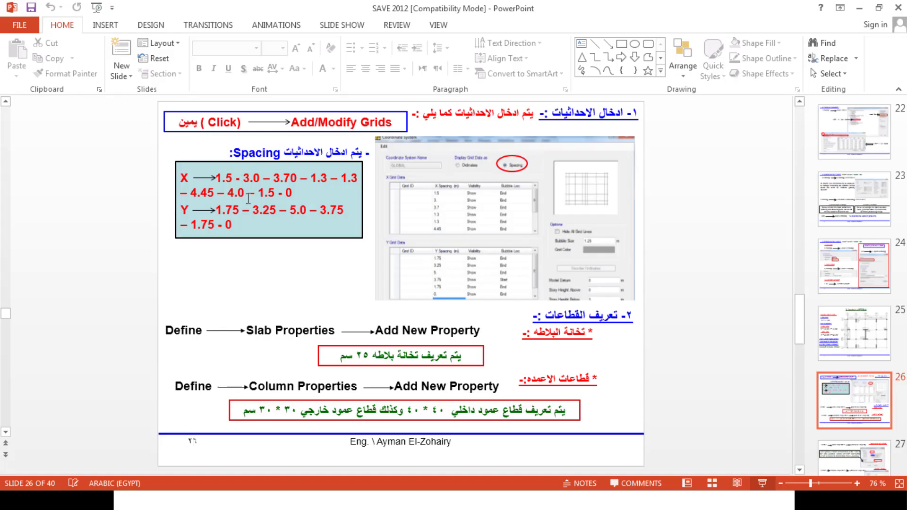
key("alt+Tab")
key("alt+Tab")
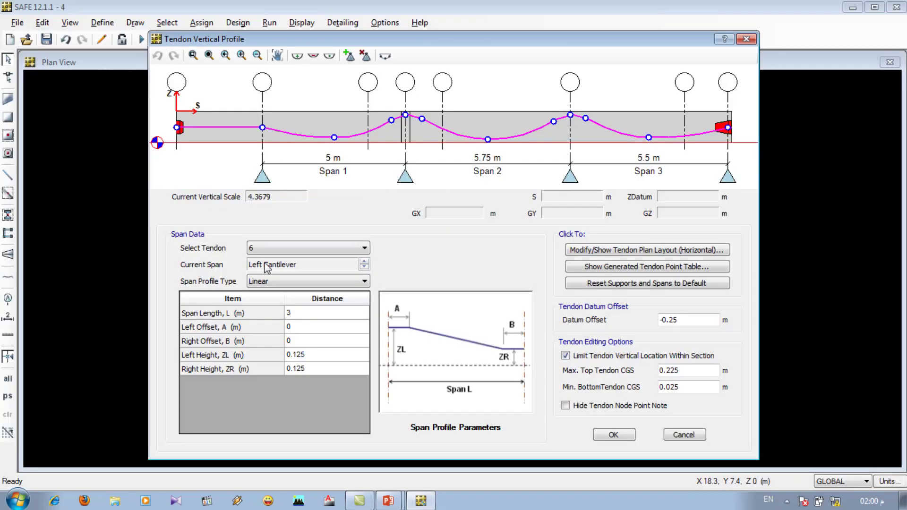
left_click(683, 434)
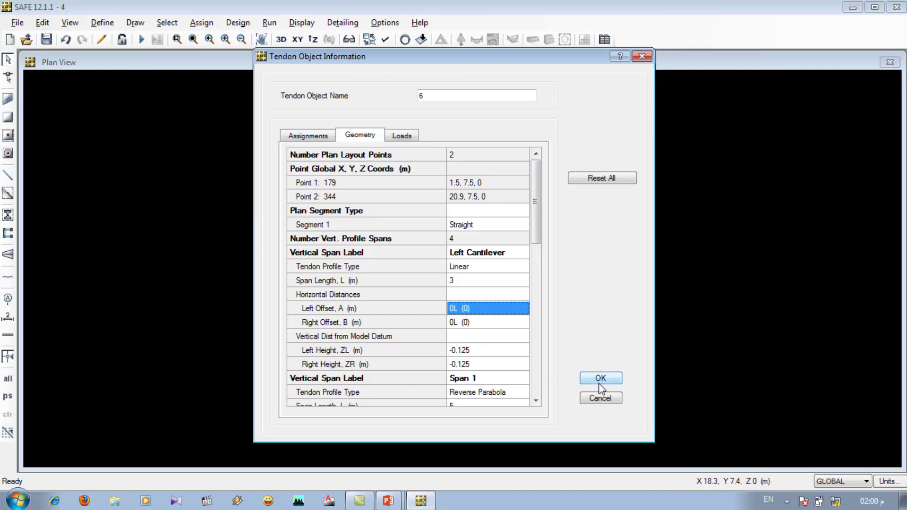
left_click(596, 379)
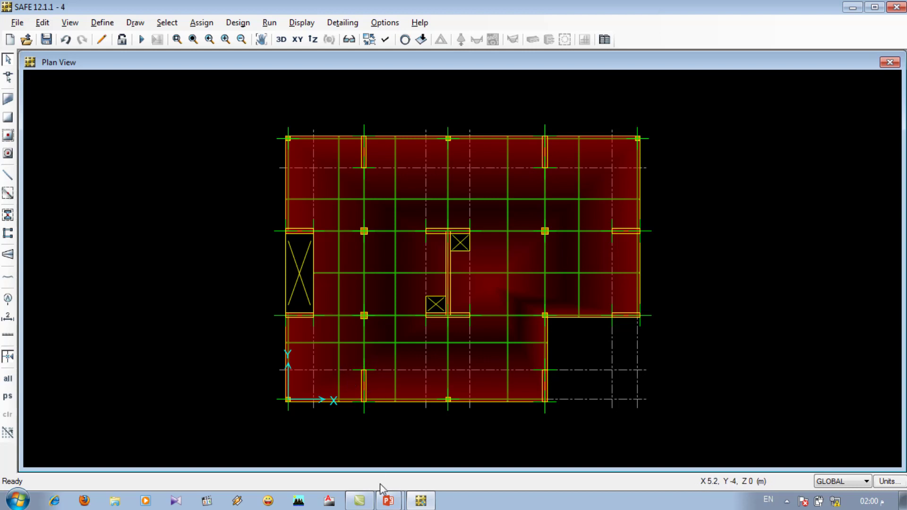
- Assign a uniform DEAD surface load of 0.6 ton/m2 in the gravity direction to the main slab area
left_click(499, 184)
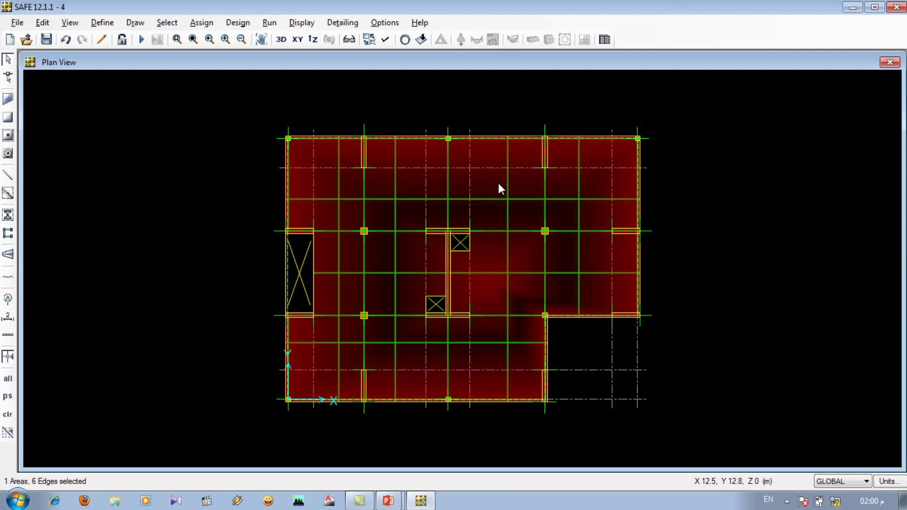
left_click(201, 22)
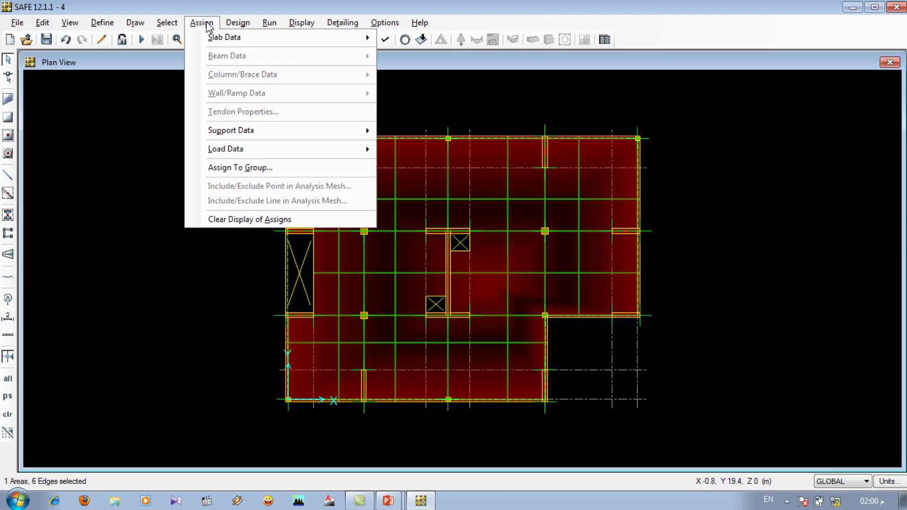
mouse_move(263, 157)
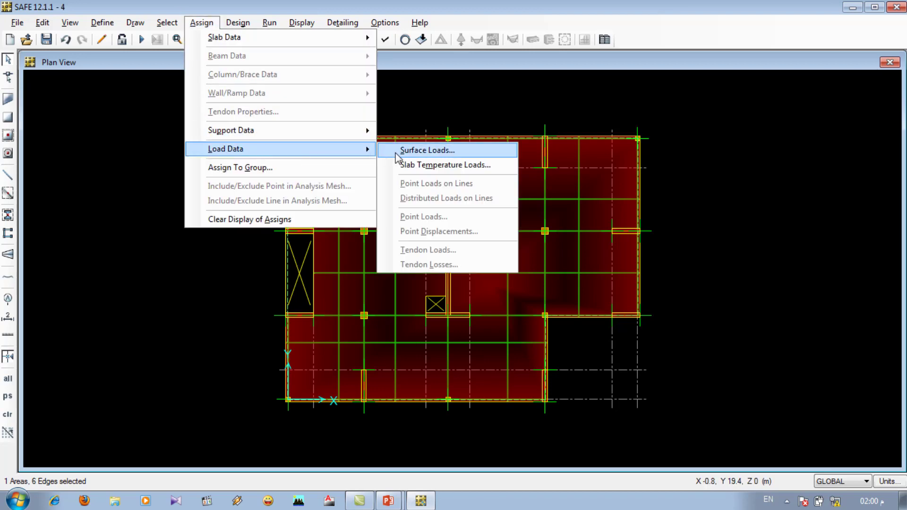
left_click(410, 150)
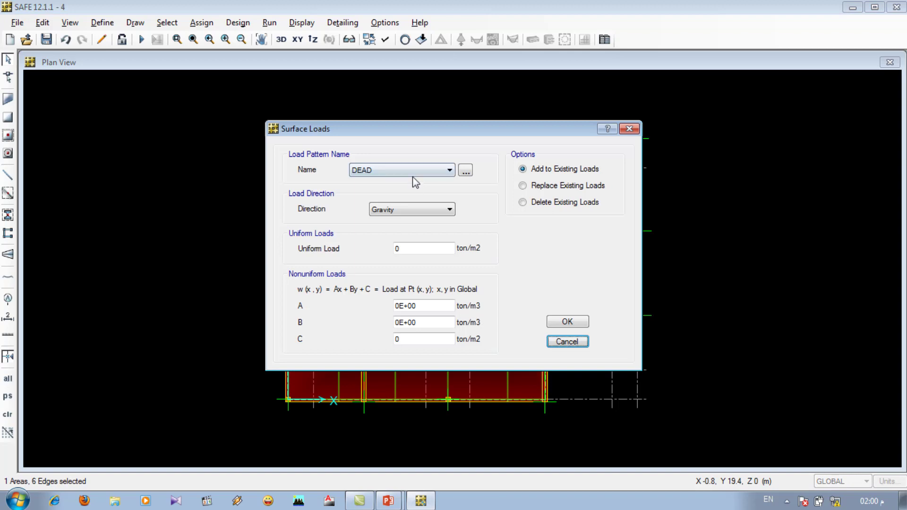
double_click(407, 249)
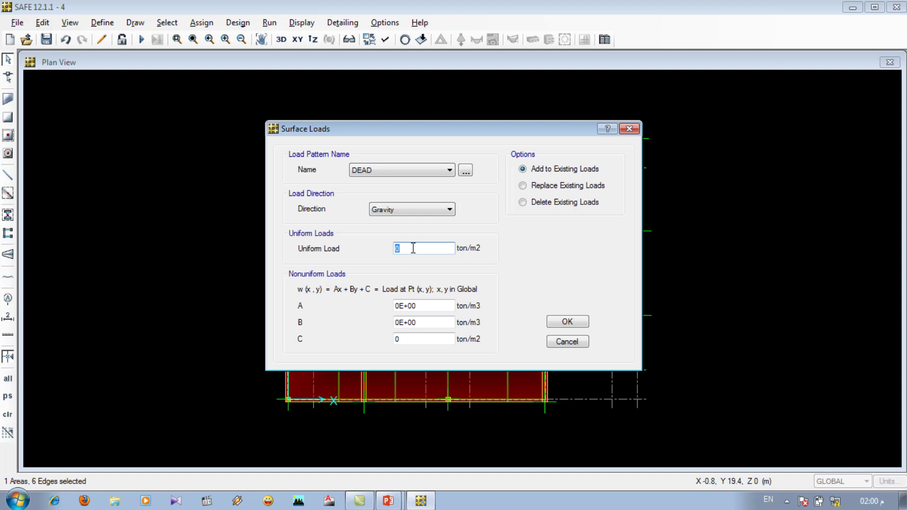
type(".4")
left_click_drag(414, 248, 363, 247)
type(".6")
left_click(585, 322)
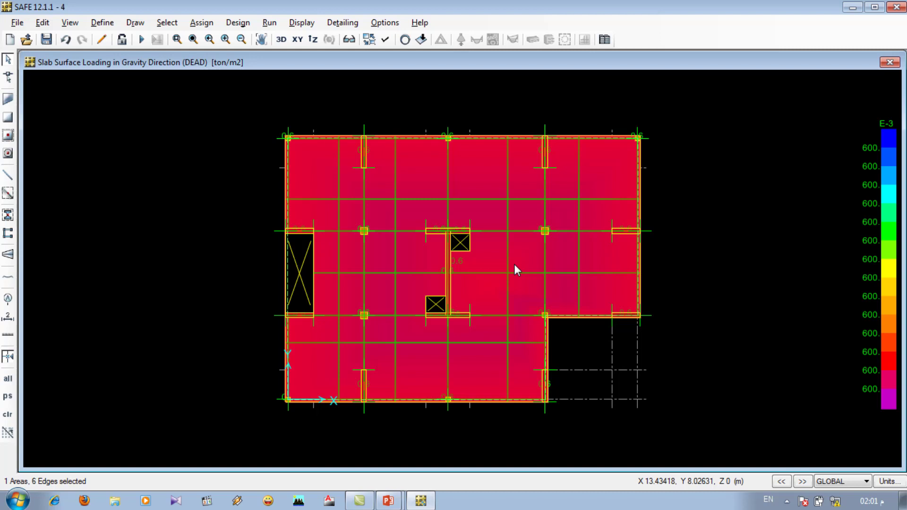
- Add a uniform LIVE surface load of 0.4 ton/m2 in the gravity direction to the same slab area
left_click(202, 22)
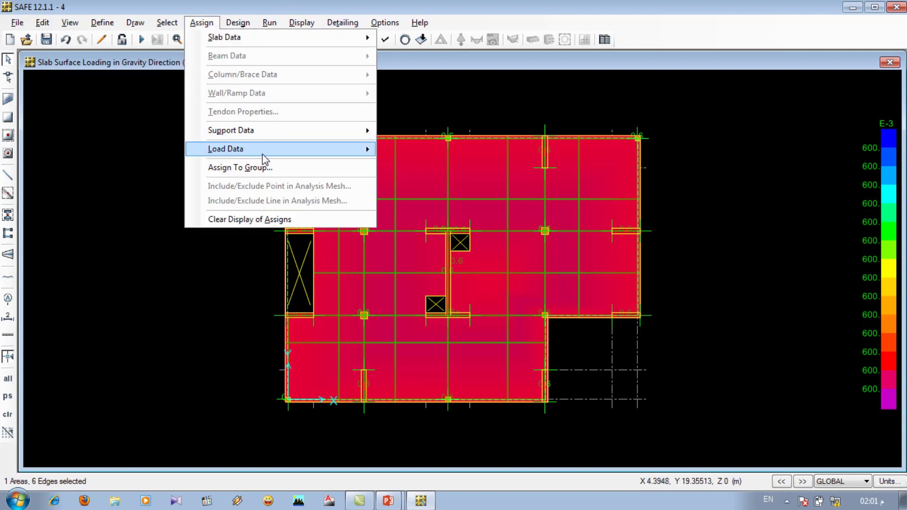
mouse_move(263, 154)
left_click(427, 151)
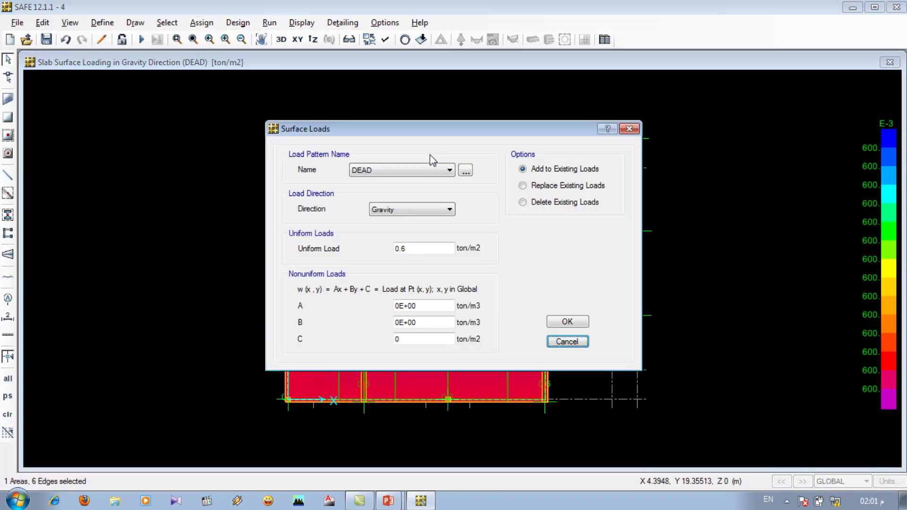
left_click(423, 170)
left_click(391, 187)
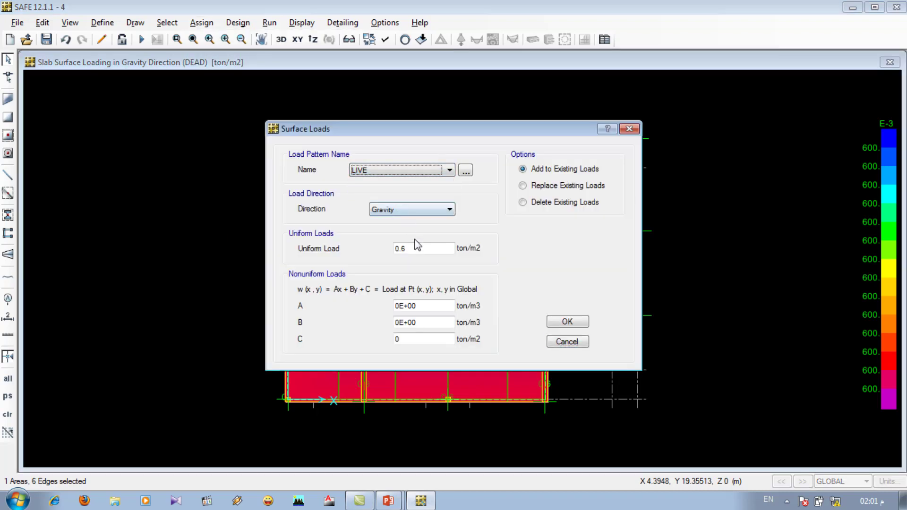
double_click(401, 250)
key("Delete")
type(".4")
left_click(567, 321)
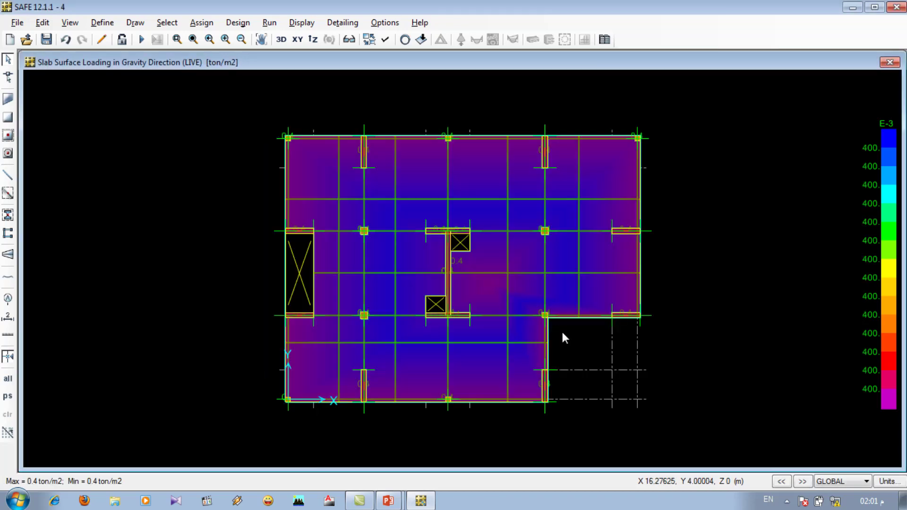
- Check the given live load and covering values on the PT slab analysis slide in PowerPoint, highlight them, and return to SAFE
left_click(389, 501)
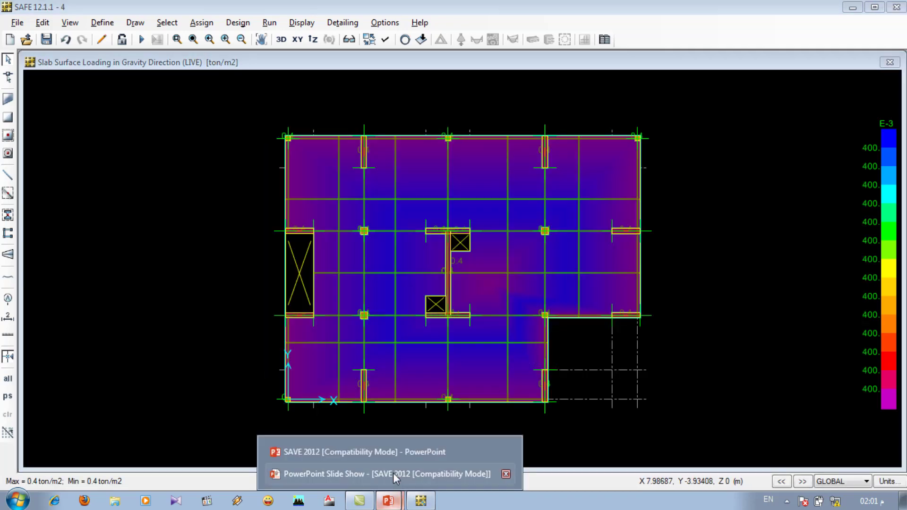
left_click(393, 473)
key("Left")
key("Left")
key("Left")
key("Left")
key("Left")
key("Left")
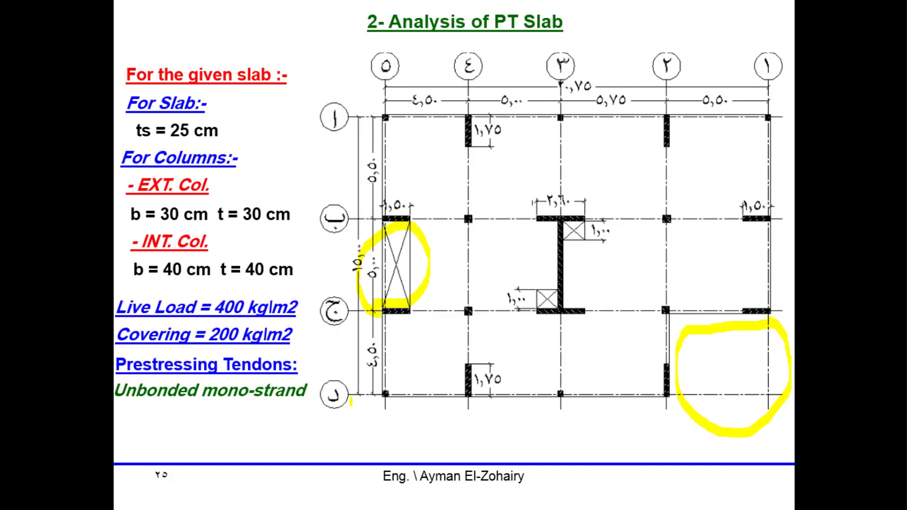
left_click_drag(218, 307, 269, 307)
left_click_drag(208, 334, 254, 335)
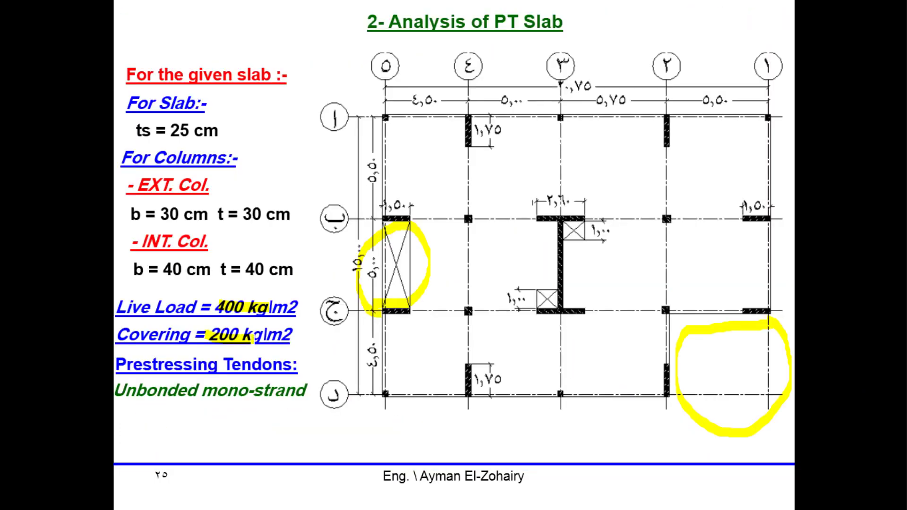
key("alt+Tab")
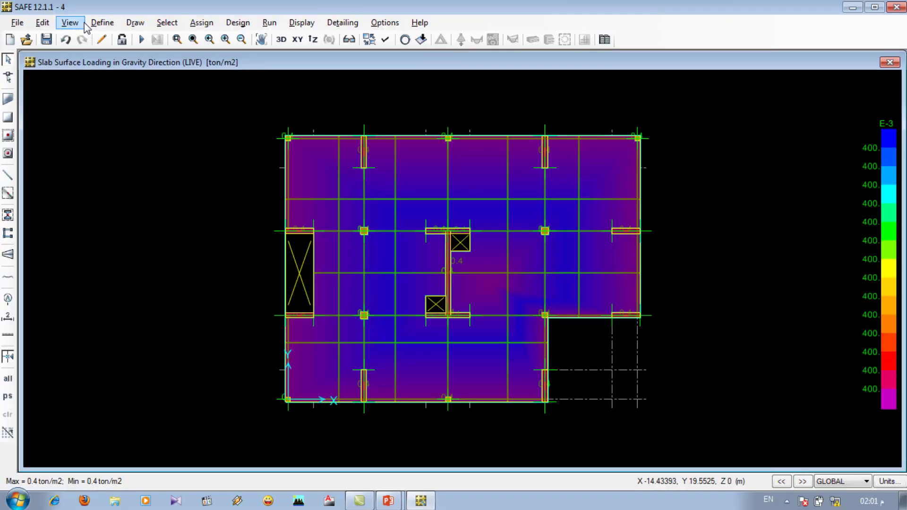
- Create a linear-add load combination named W containing DEAD with a scale factor of 1
left_click(102, 24)
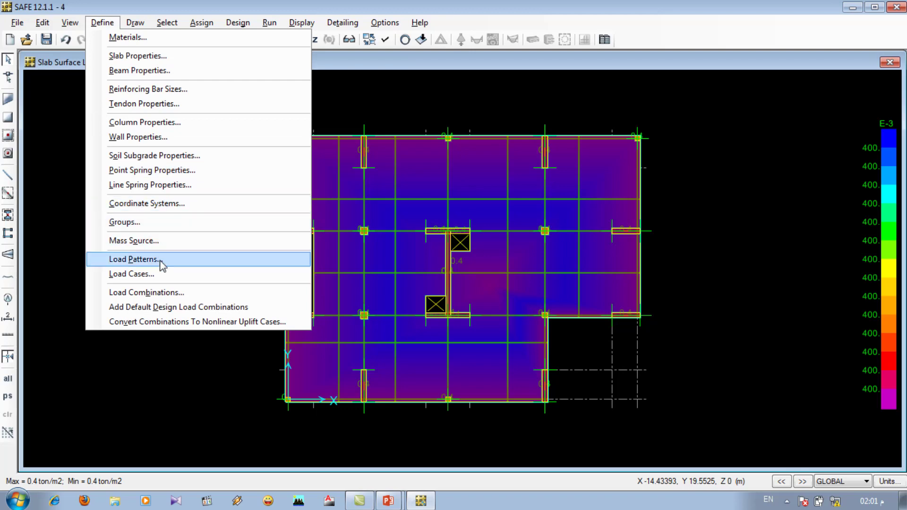
left_click(175, 293)
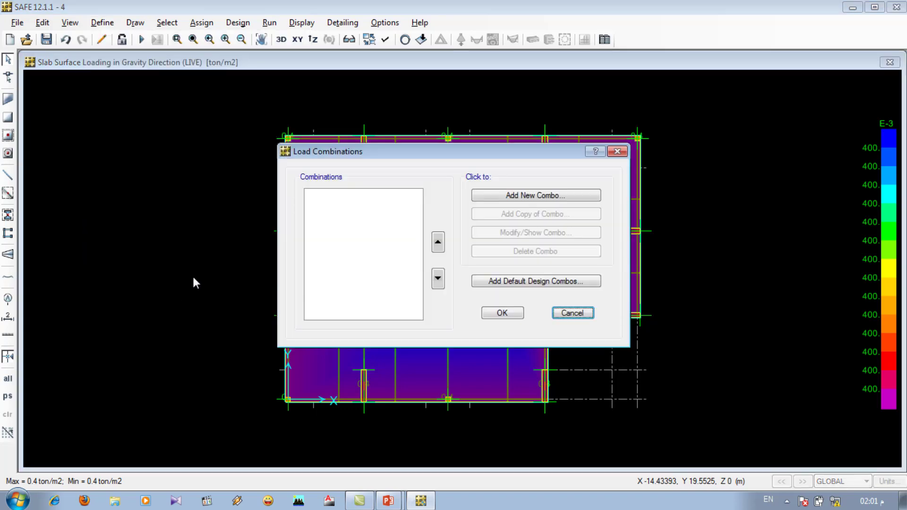
left_click(535, 196)
double_click(480, 107)
type("W")
left_click(506, 211)
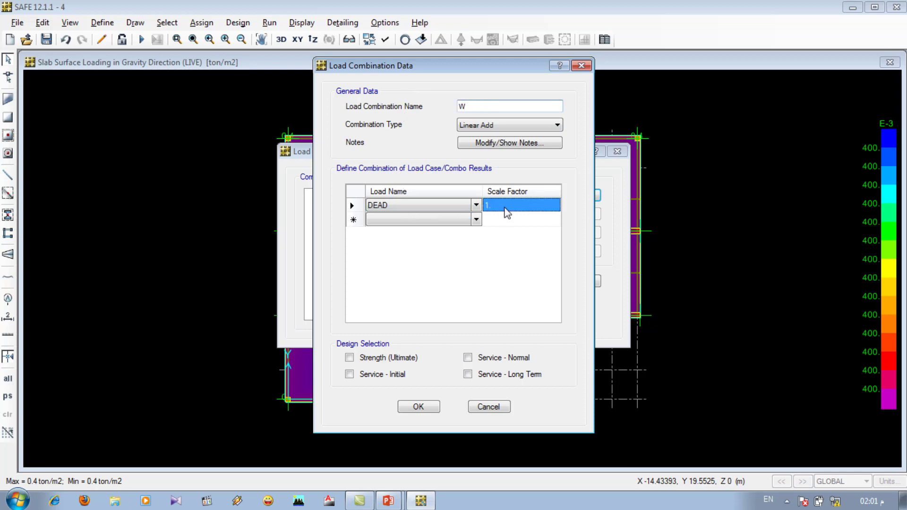
- Add the LIVE and PT-FINAL load cases to combination W, each with a scale factor of 1
left_click(476, 219)
left_click(476, 220)
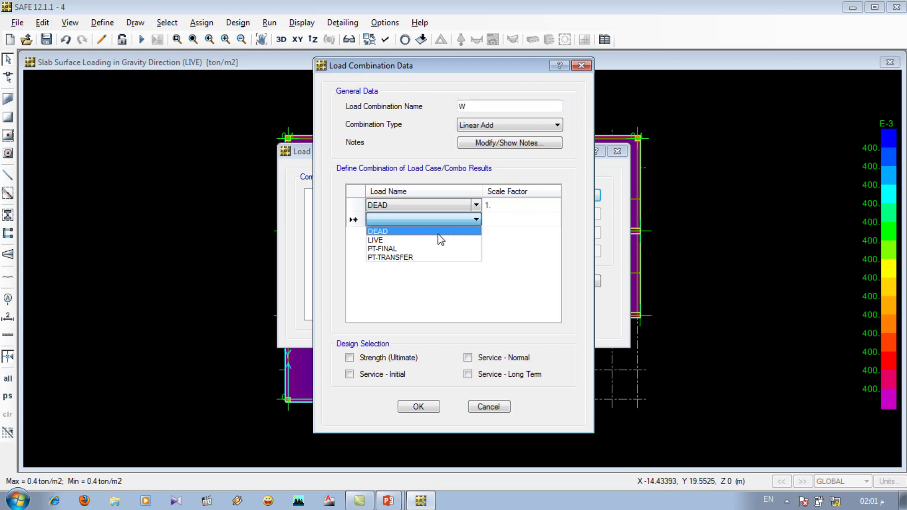
left_click(431, 240)
left_click(477, 234)
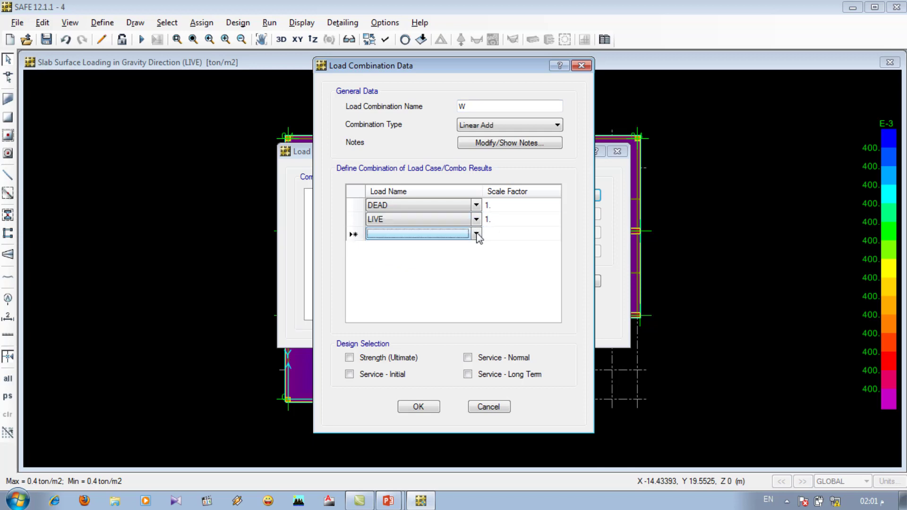
left_click(477, 235)
left_click(401, 264)
left_click(505, 237)
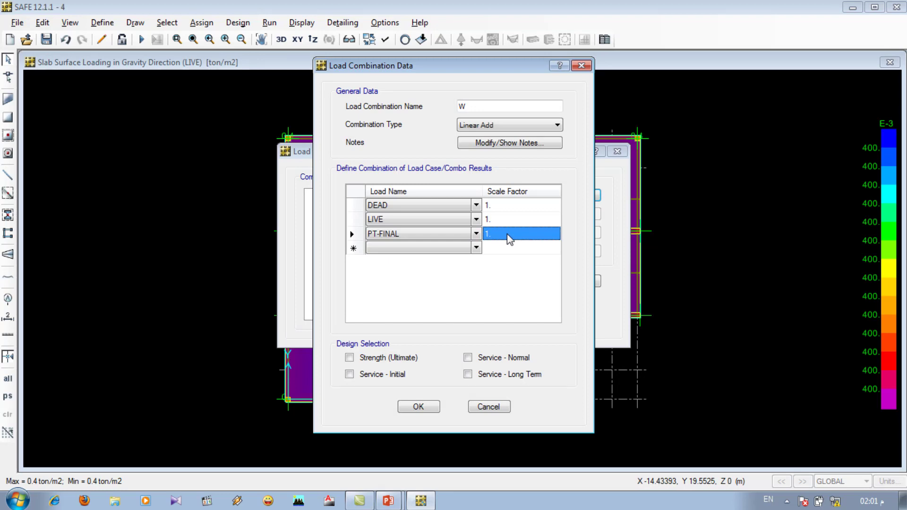
left_click(477, 240)
left_click(476, 236)
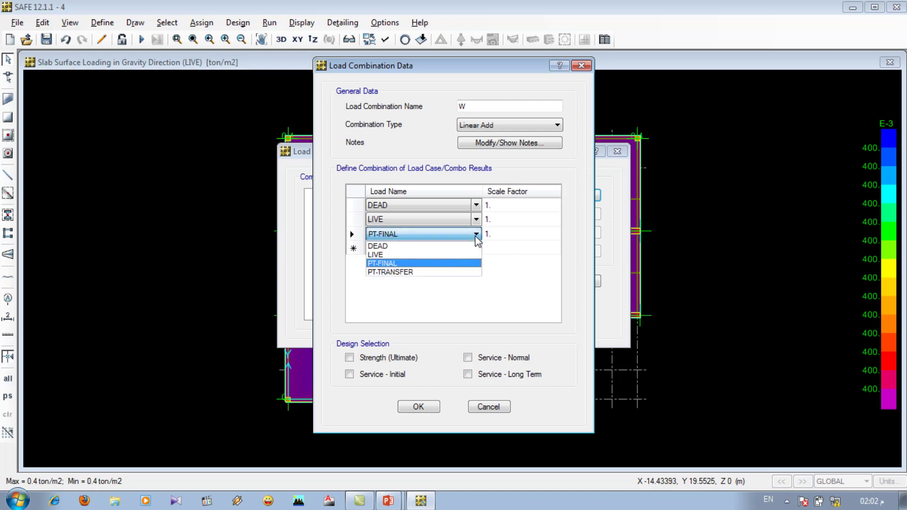
left_click(477, 235)
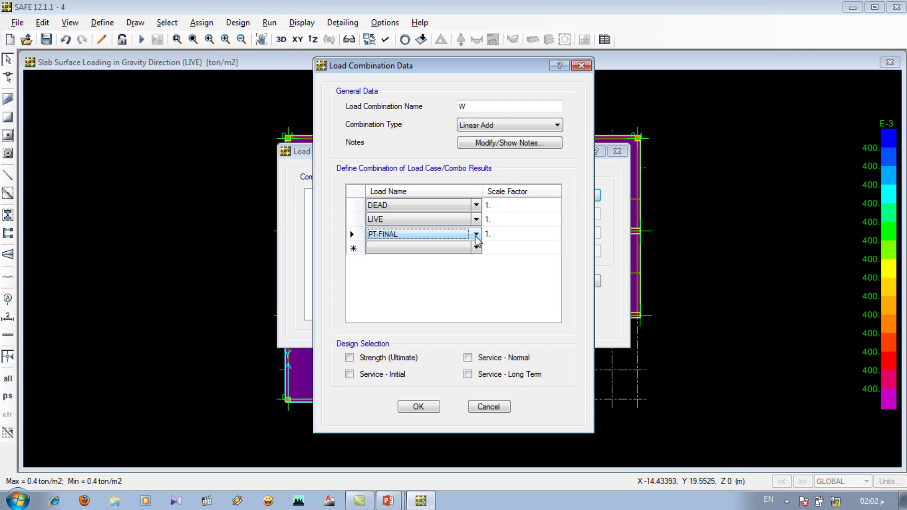
left_click(429, 206)
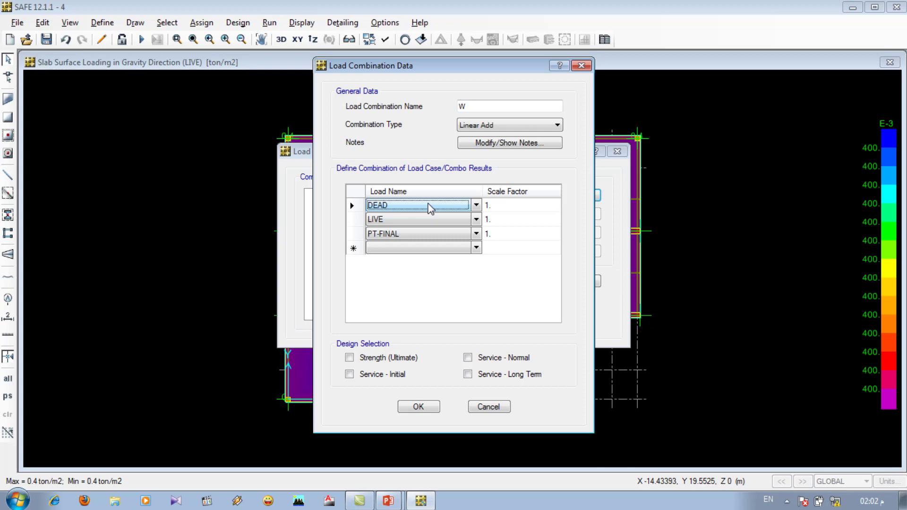
left_click(422, 221)
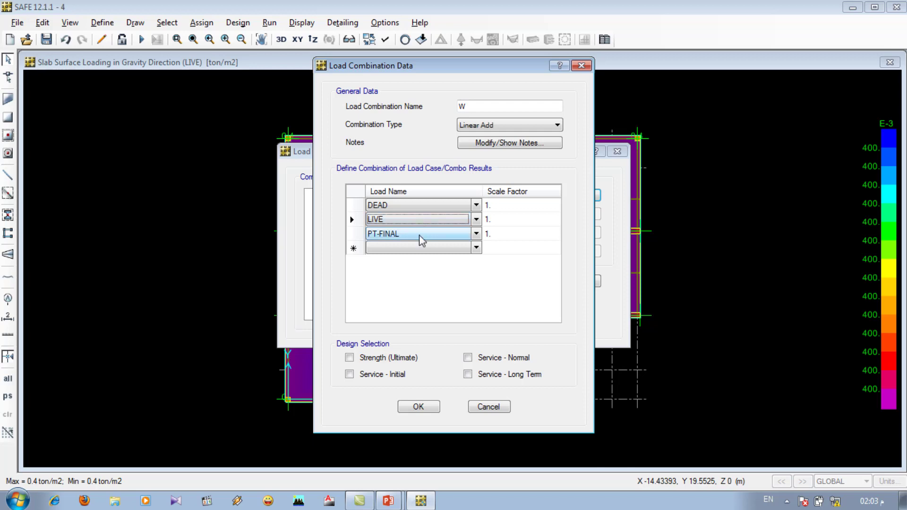
left_click(418, 235)
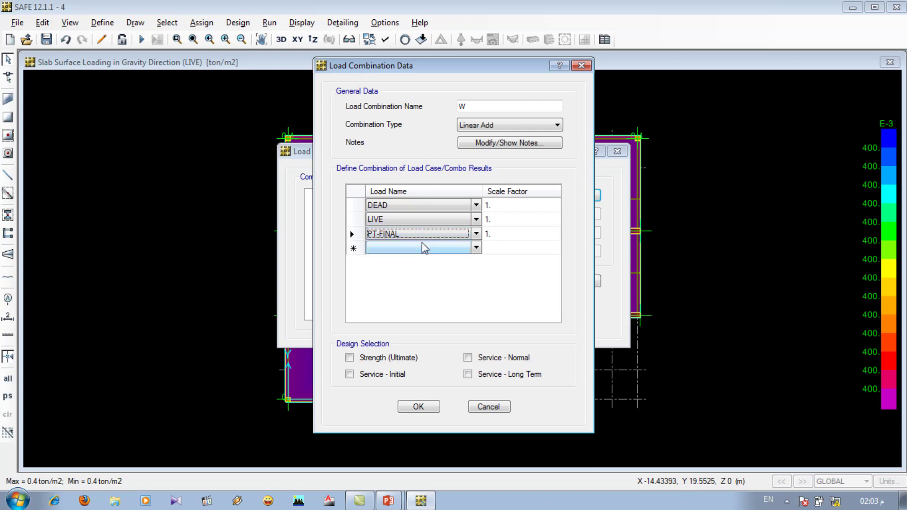
- Designate combination W for Service - Normal design and accept its definition
left_click(467, 359)
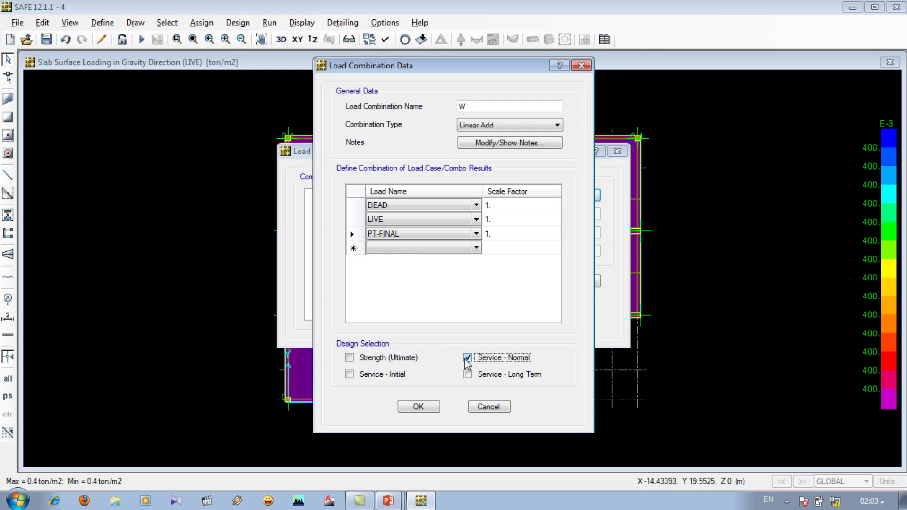
left_click(428, 408)
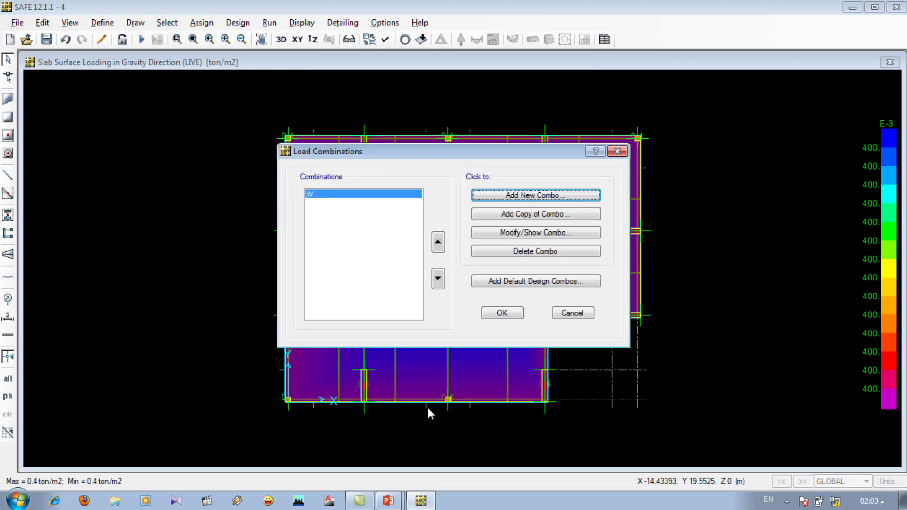
- Create a second linear-add combination named U containing DEAD with a scale factor of 1.4
left_click(533, 195)
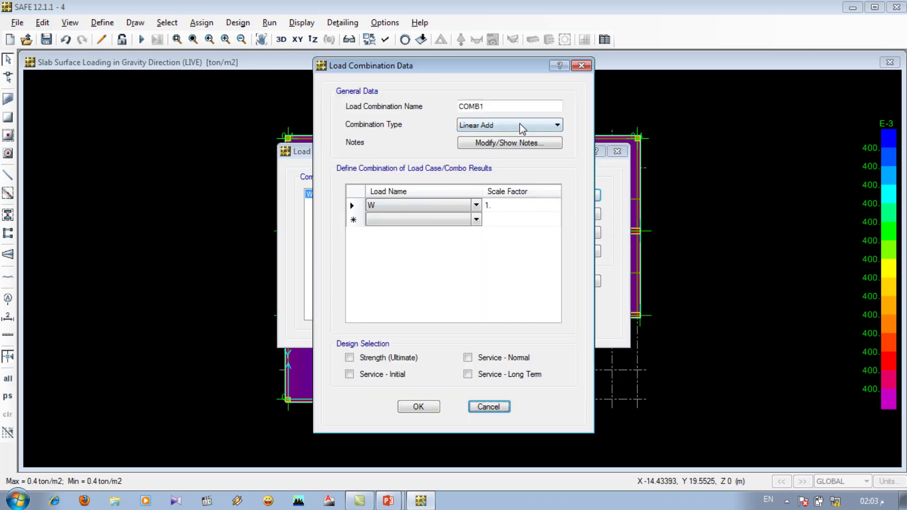
double_click(518, 109)
type("U")
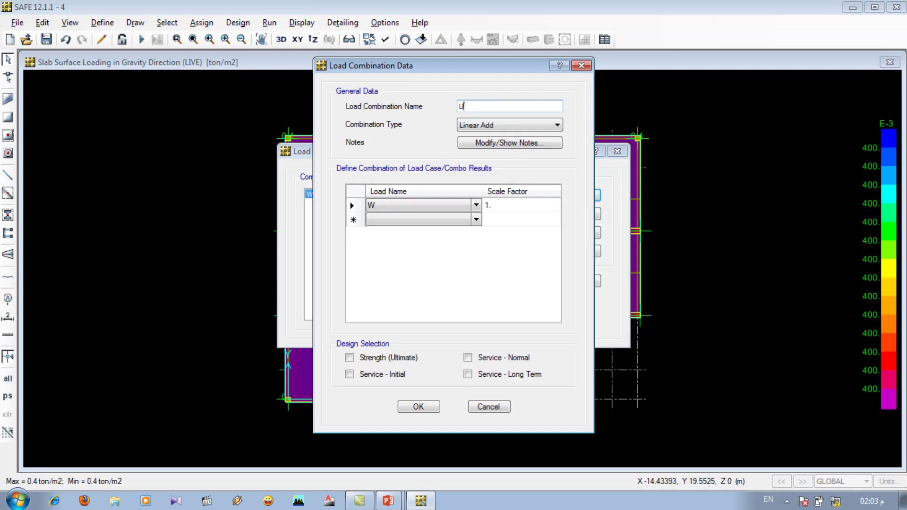
left_click(476, 205)
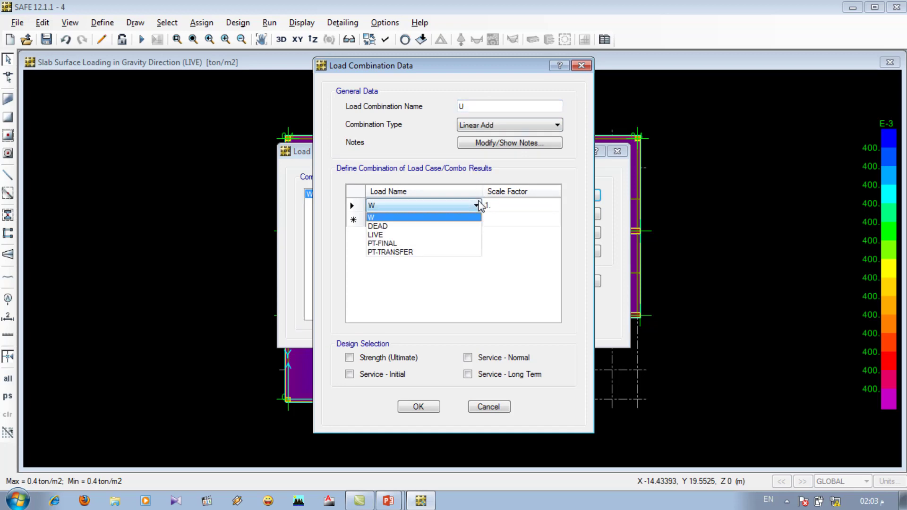
left_click(436, 226)
left_click(497, 208)
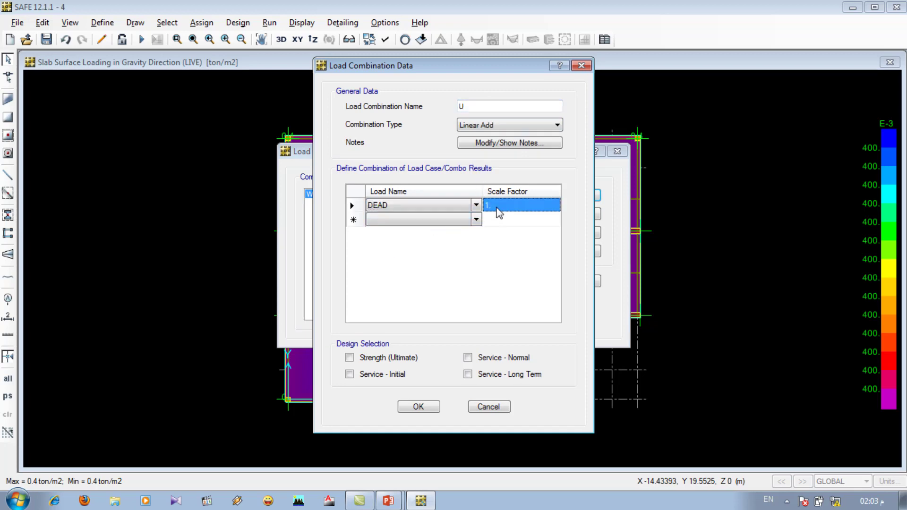
left_click(491, 206)
type("4")
- Add the LIVE load case to combination U with a scale factor of 1.6
left_click(462, 220)
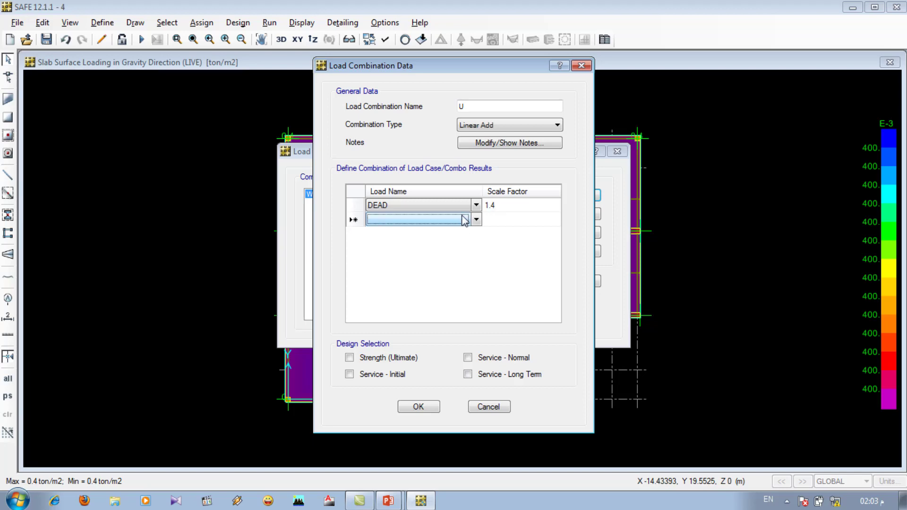
left_click(476, 220)
left_click(416, 249)
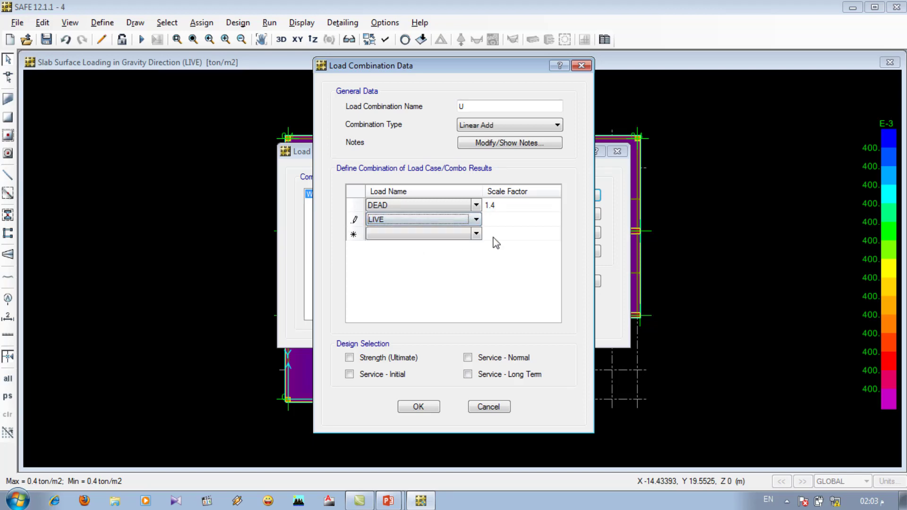
left_click(520, 223)
left_click(520, 223)
type("6")
- Add PT-FINAL to combination U with a scale factor of 1.6 and accept the load combinations
left_click(478, 233)
left_click(477, 233)
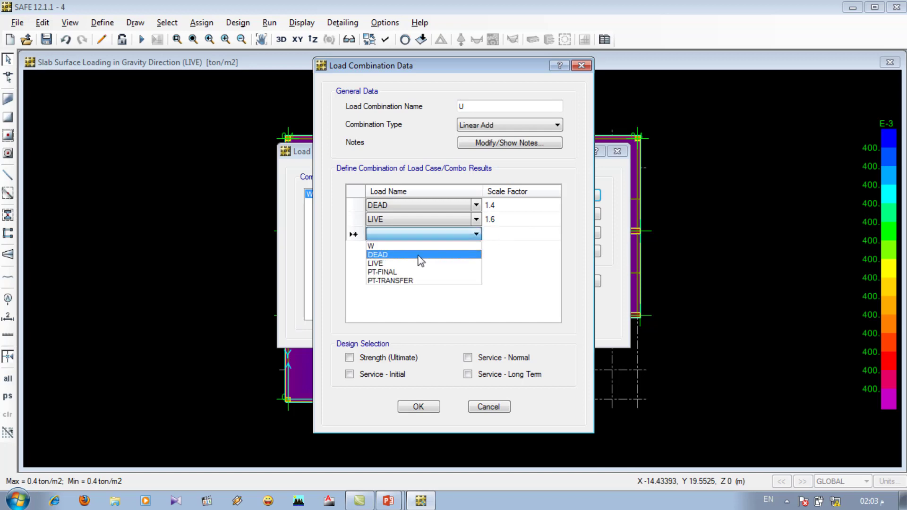
left_click(398, 272)
left_click(505, 236)
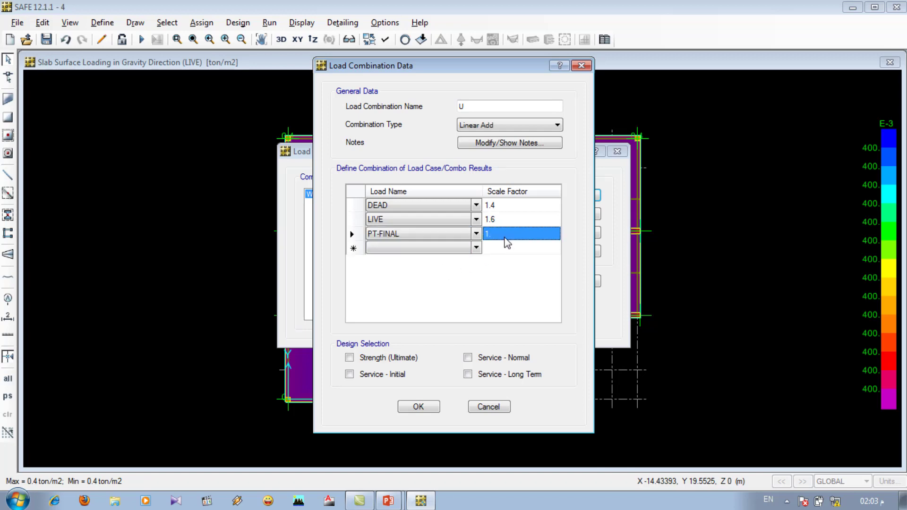
type("1.6")
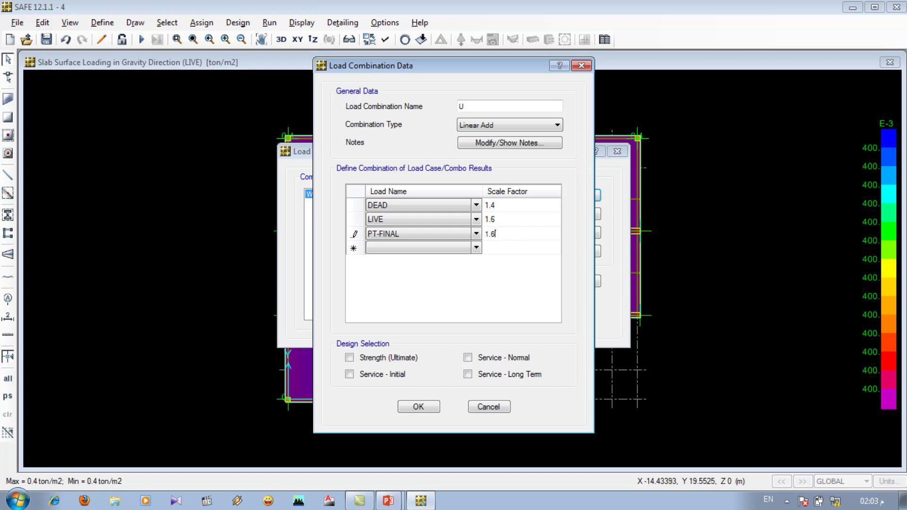
left_click(419, 407)
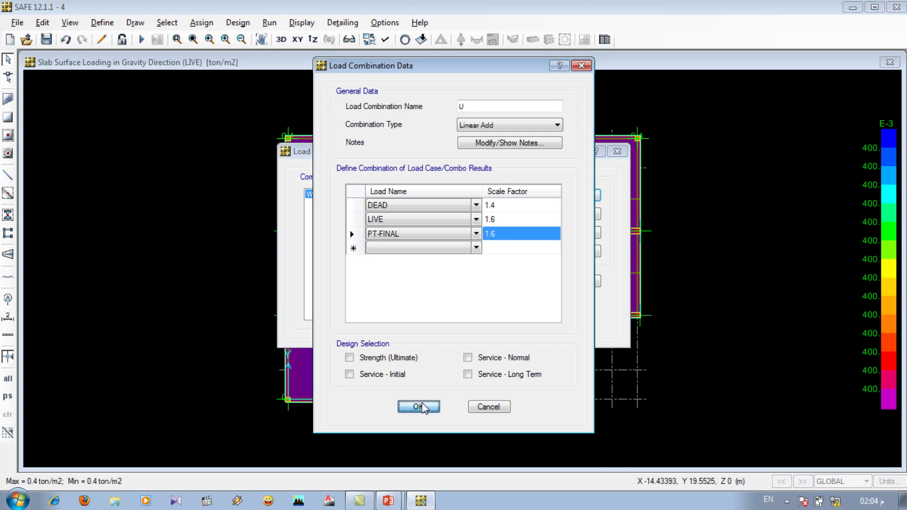
left_click(502, 313)
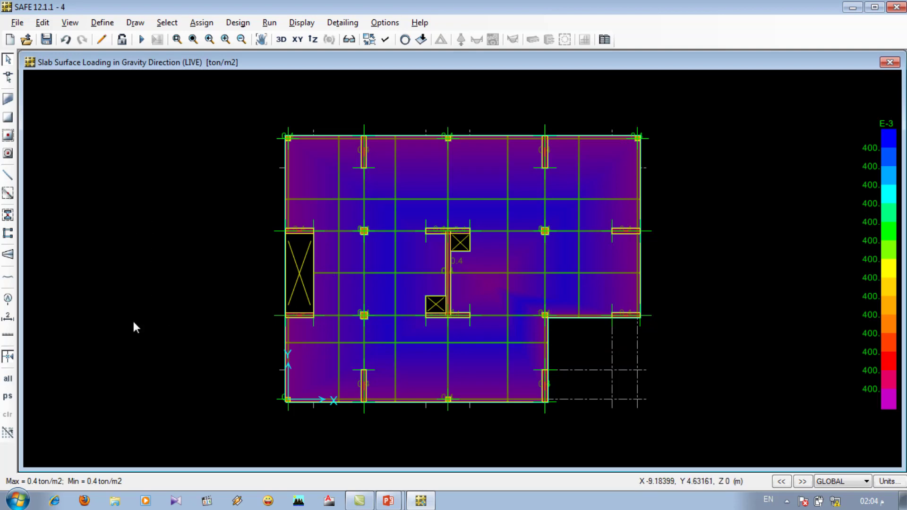
left_click_drag(240, 189, 127, 342)
left_click_drag(220, 161, 112, 350)
left_click_drag(239, 166, 126, 311)
left_click_drag(243, 152, 146, 286)
- Run the analysis and design of the slab model and show its DEAD deformed shape in 3D
left_click(270, 22)
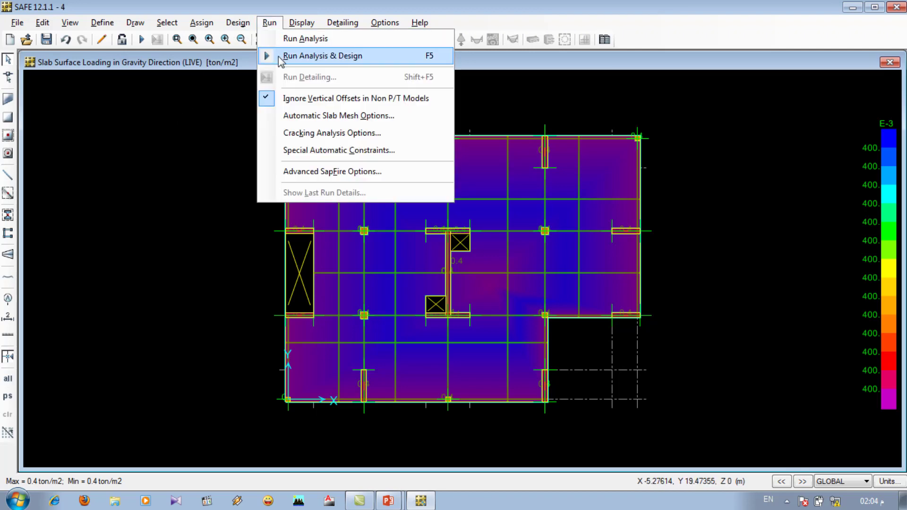
left_click(292, 56)
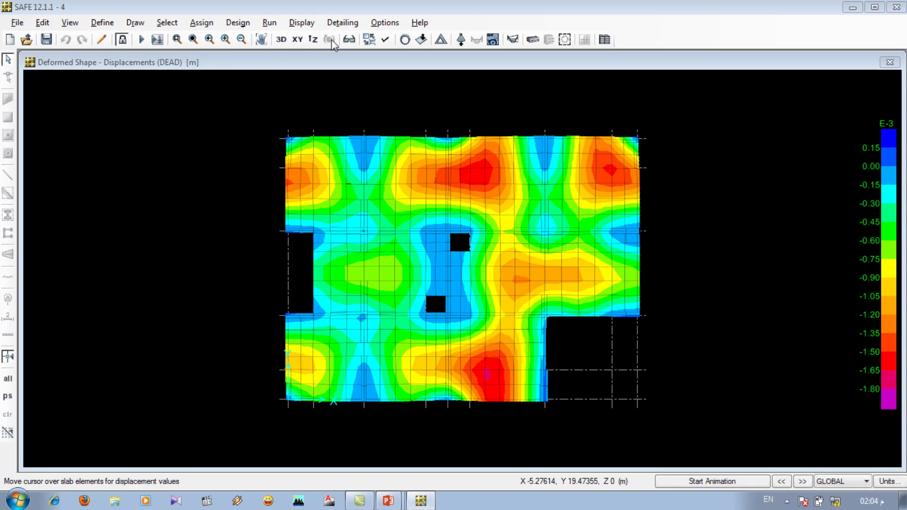
left_click(282, 40)
left_click(282, 40)
left_click_drag(243, 137, 198, 230)
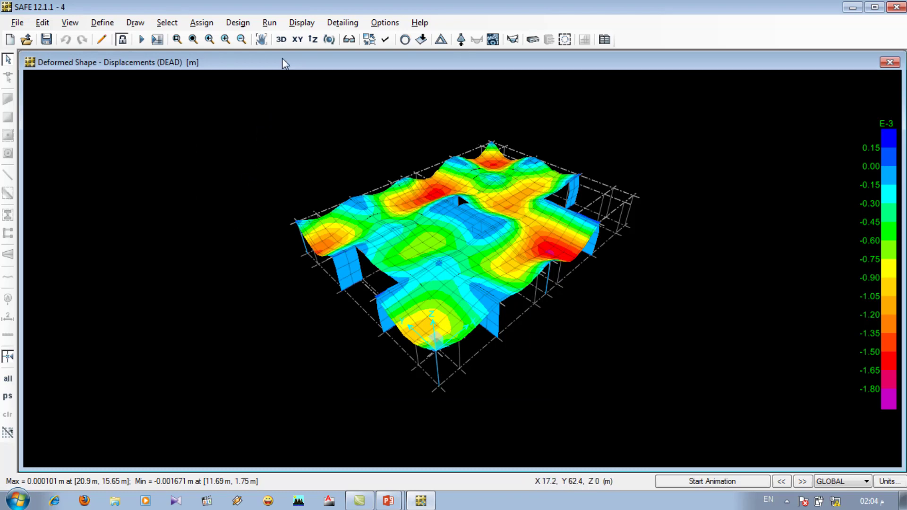
- Display the deformed shape for the PT-FINAL load case with automatic scaling and contours drawn
left_click(302, 23)
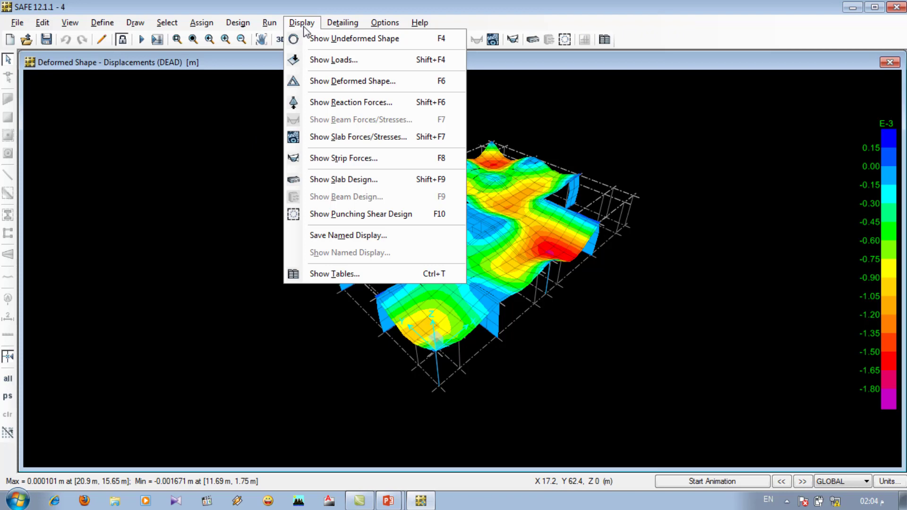
left_click(318, 81)
left_click(452, 152)
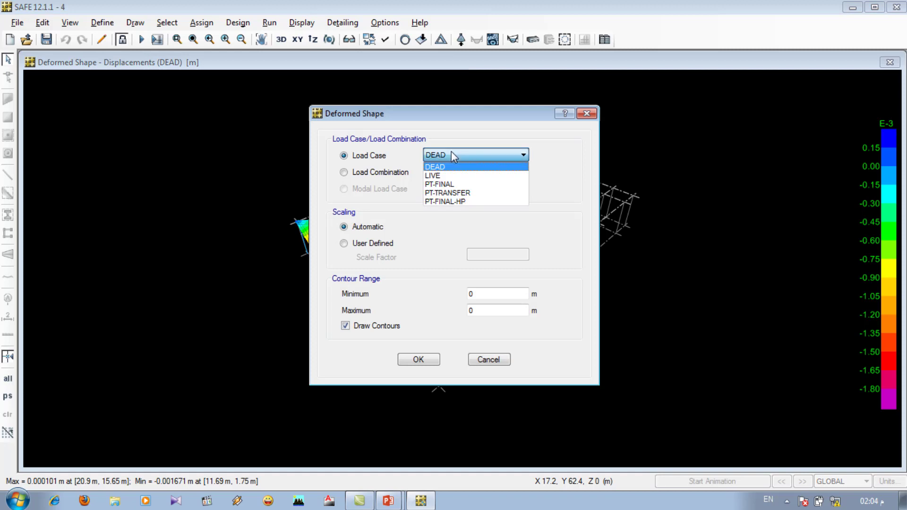
left_click(454, 188)
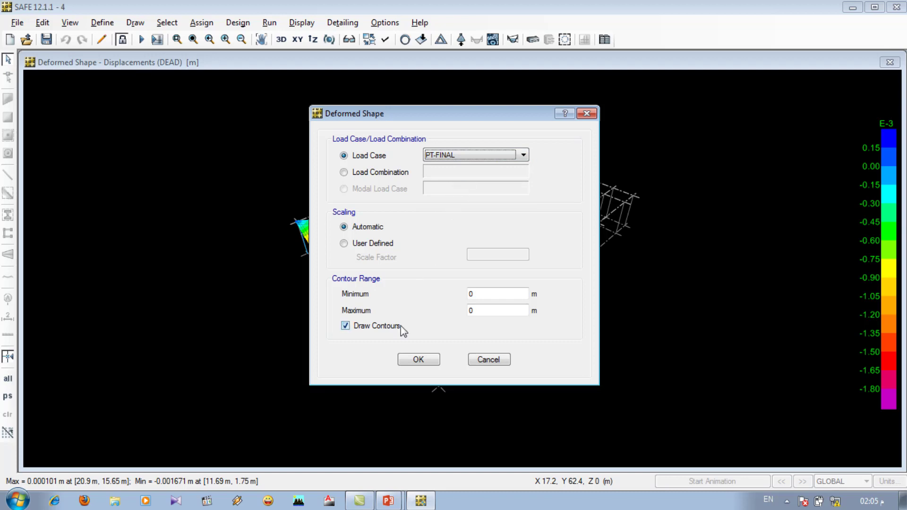
left_click(418, 361)
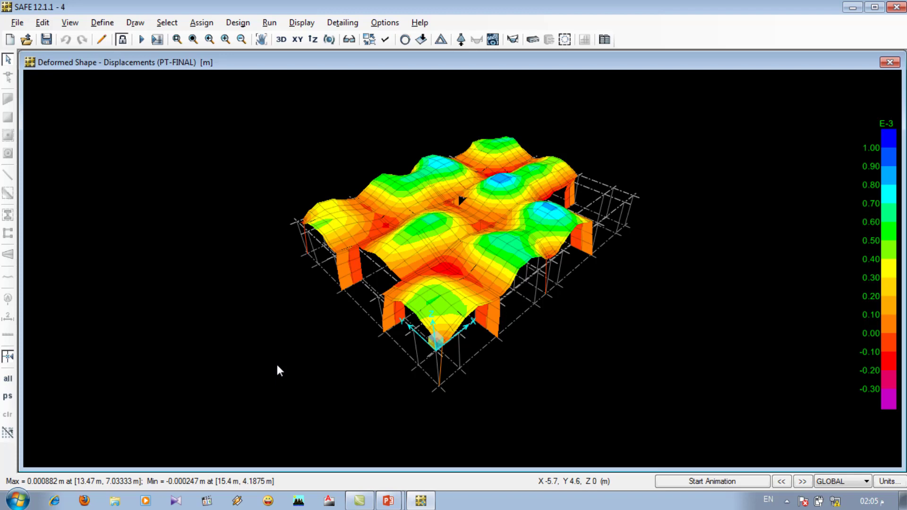
- Display the deformed shape for the DEAD load case with automatic scaling and contours drawn
left_click(269, 22)
left_click(302, 22)
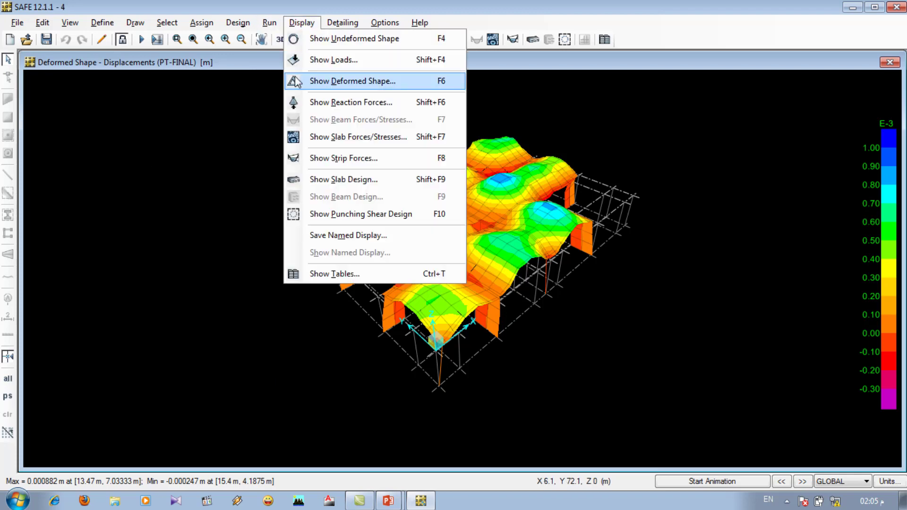
left_click(296, 81)
left_click(449, 154)
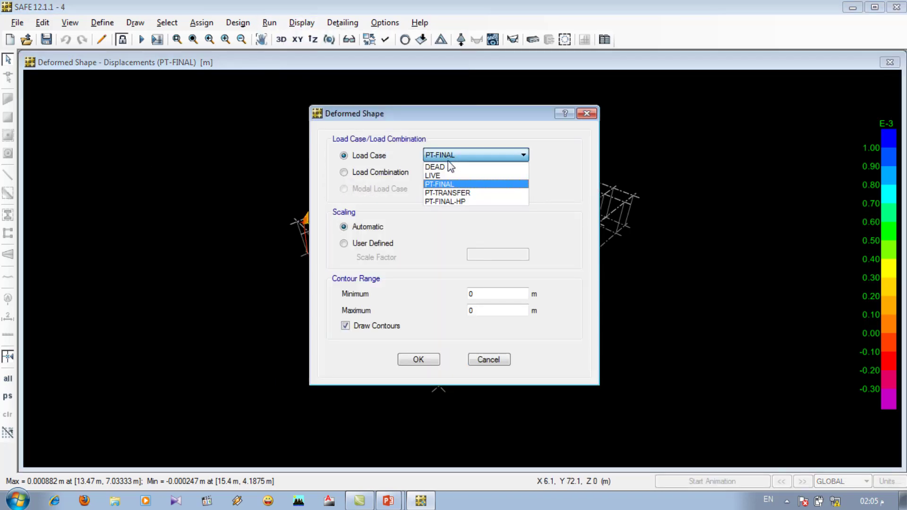
left_click(449, 166)
left_click(427, 361)
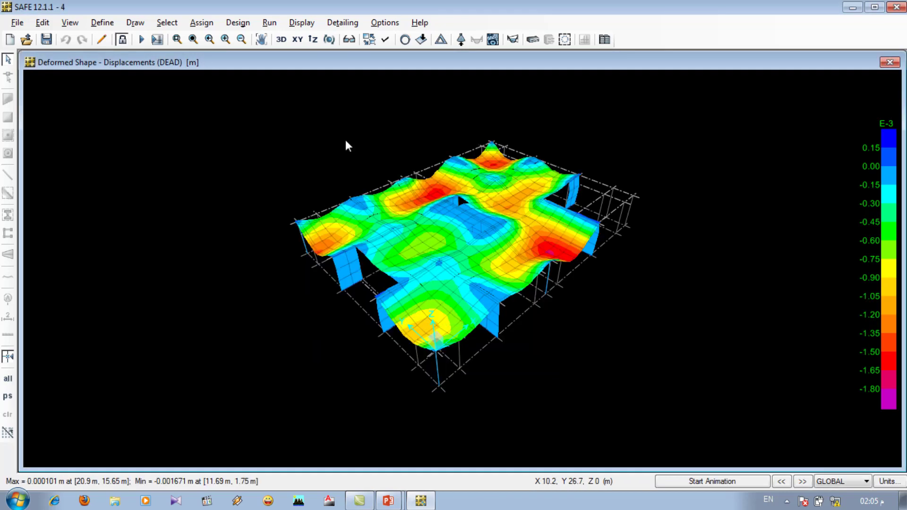
- Display the deformed shape for the LIVE load case with automatic scaling and contours drawn
left_click(302, 22)
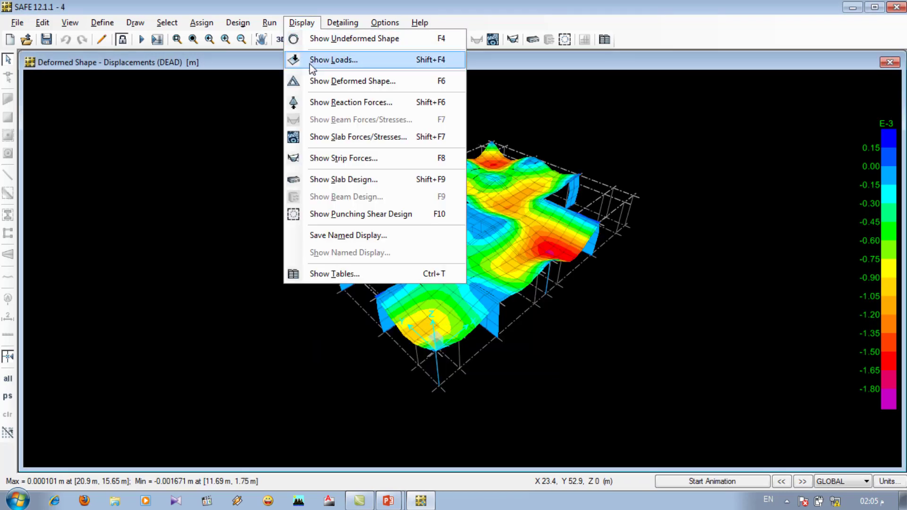
left_click(317, 81)
left_click(430, 155)
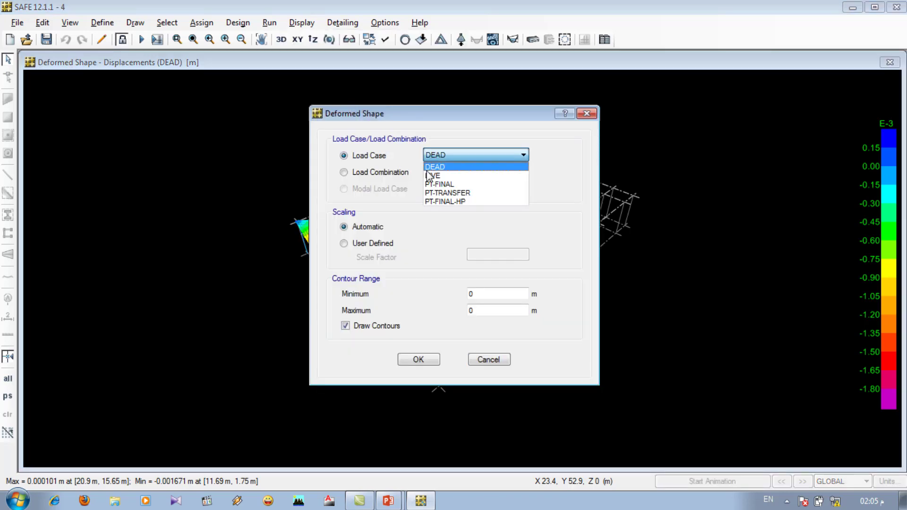
left_click(432, 176)
left_click(419, 360)
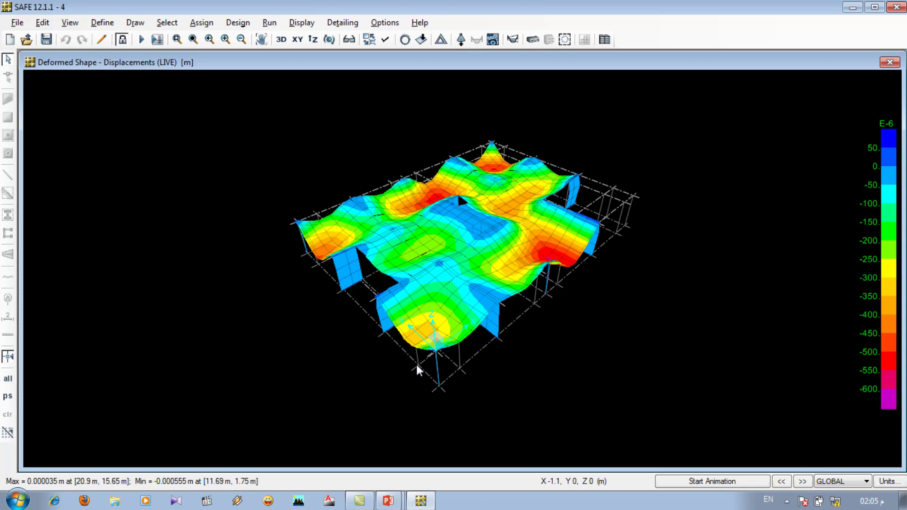
- Display the deformed shape for load combination W with contours and check its displacements in 3D and in plan view
left_click(302, 23)
left_click(337, 82)
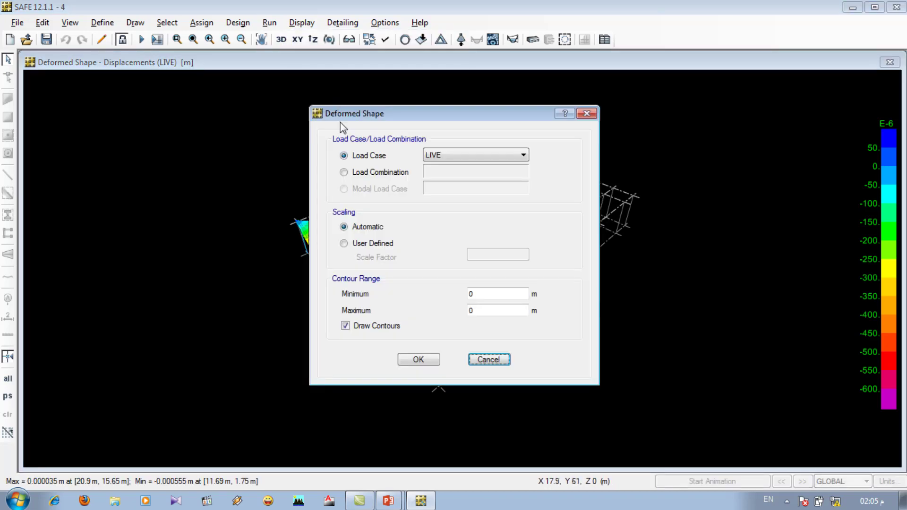
left_click(347, 172)
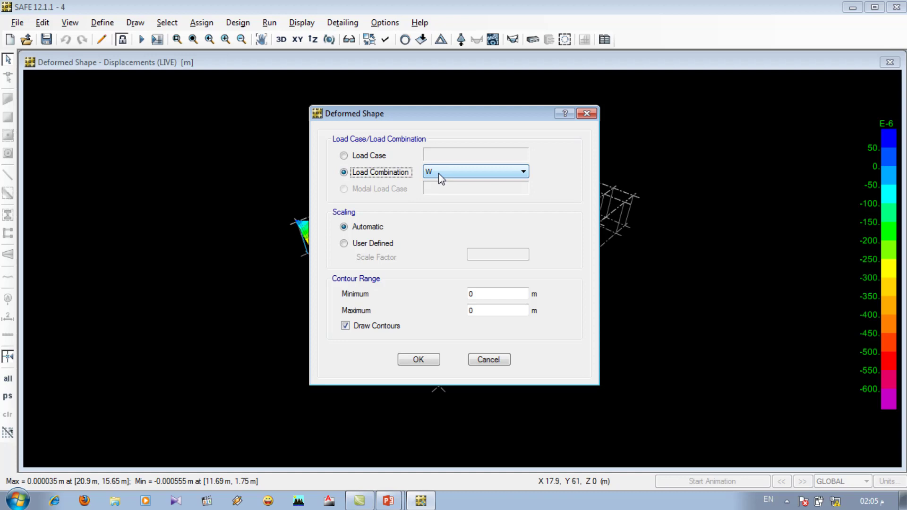
left_click(425, 362)
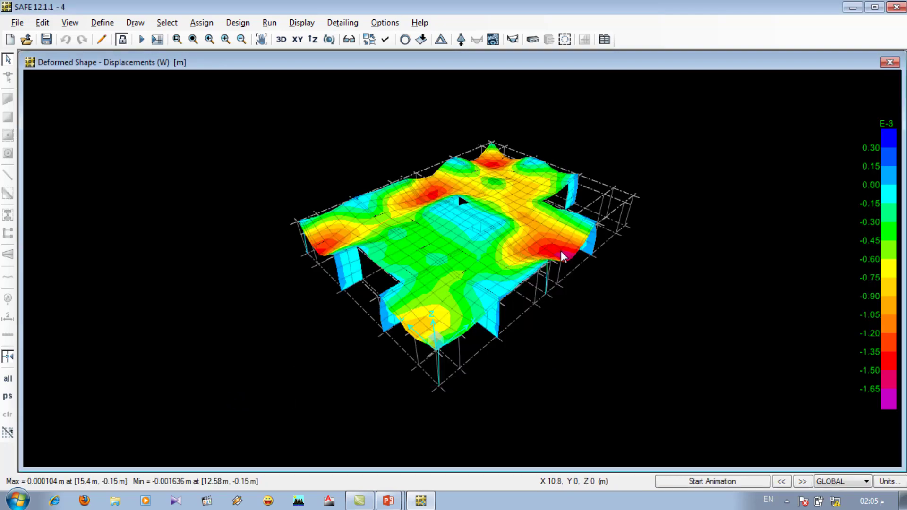
left_click(297, 39)
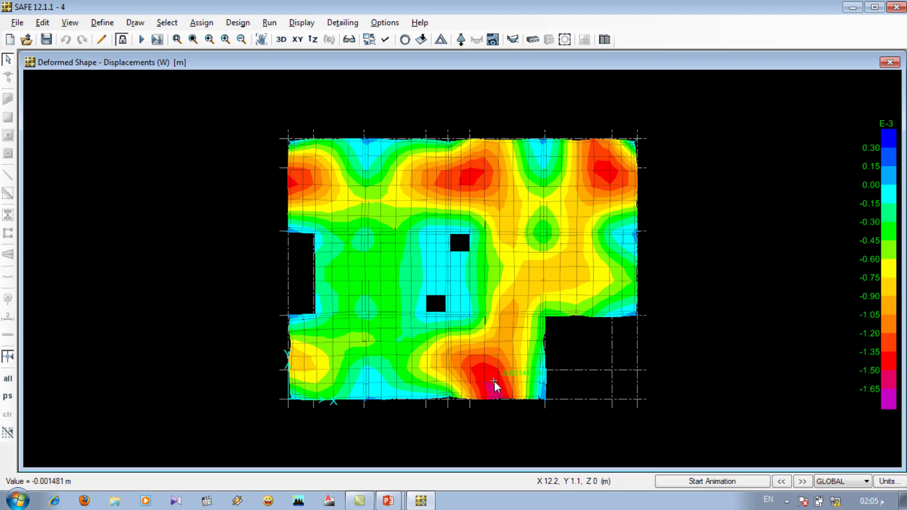
- Show the point reactions Fz as arrows for load combination U in the 3D view
left_click(283, 39)
left_click(301, 23)
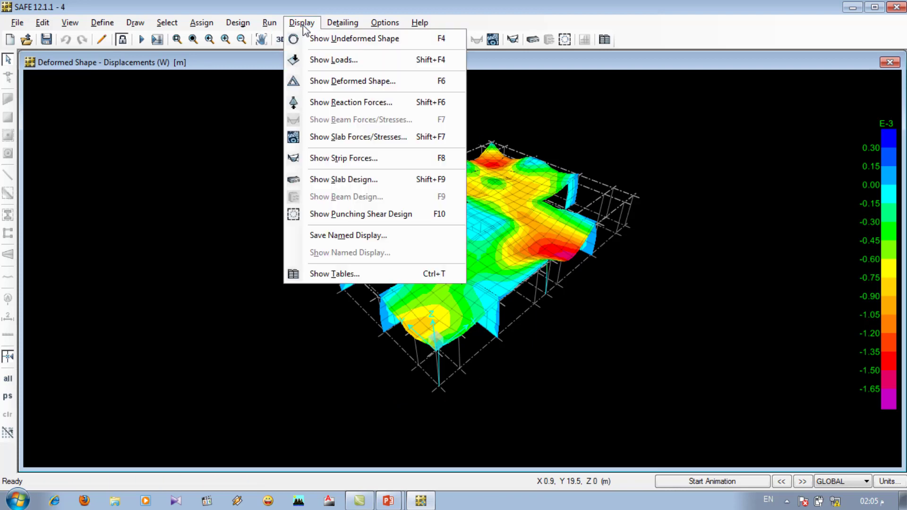
left_click(336, 106)
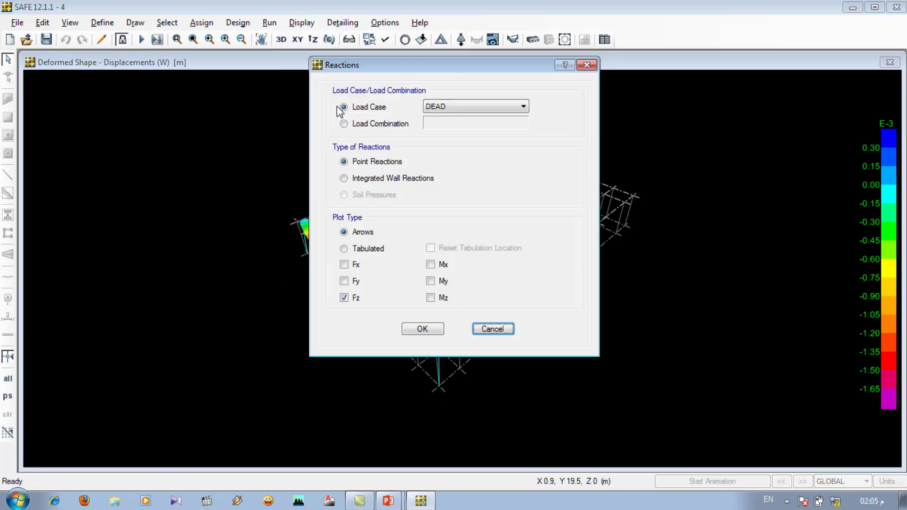
left_click(405, 123)
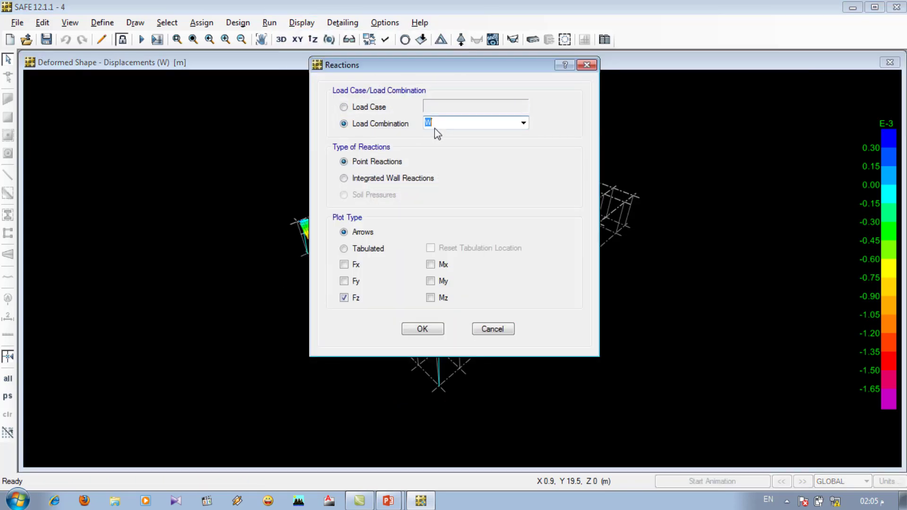
left_click(523, 122)
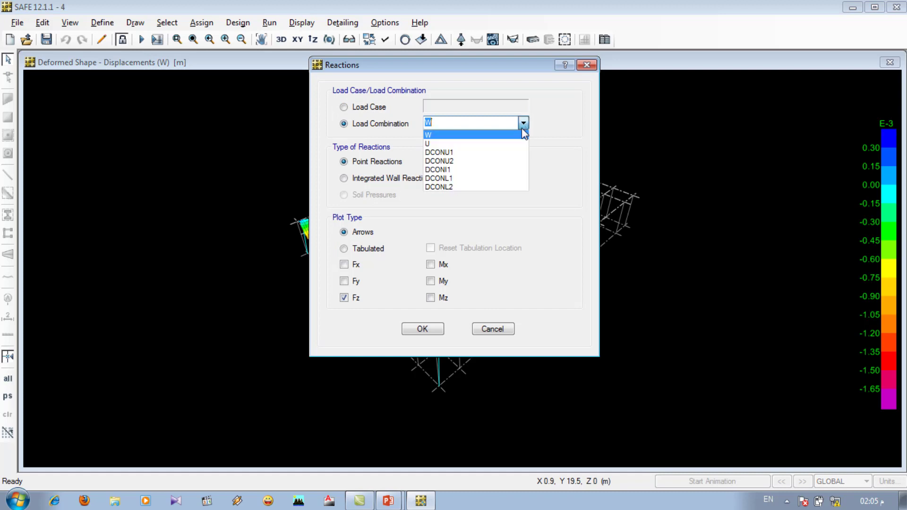
left_click(454, 144)
left_click(423, 330)
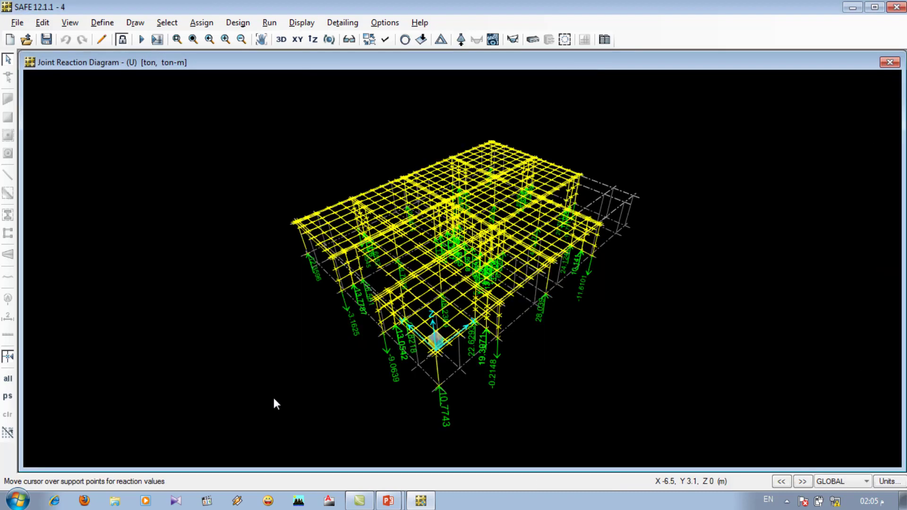
mouse_move(438, 406)
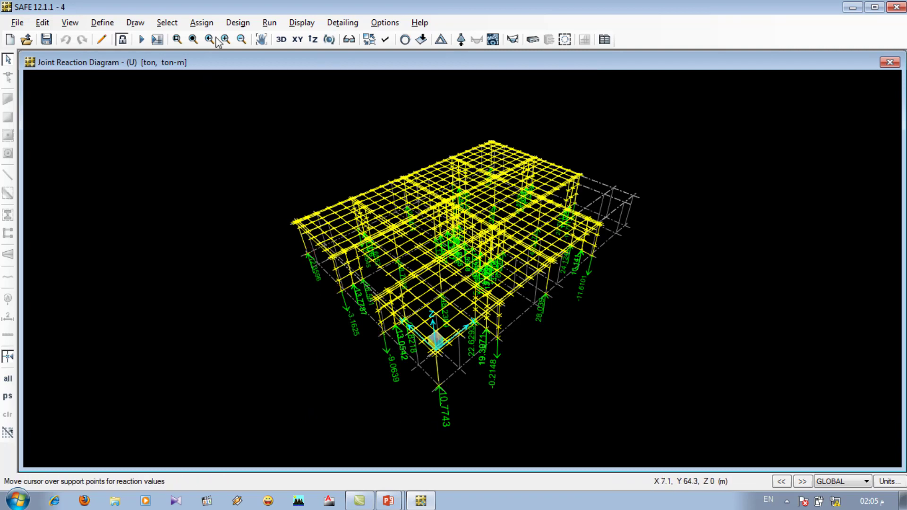
- Display the slab's resultant M11 moment contours for load combination U and compare them in plan and 3D views
left_click(298, 22)
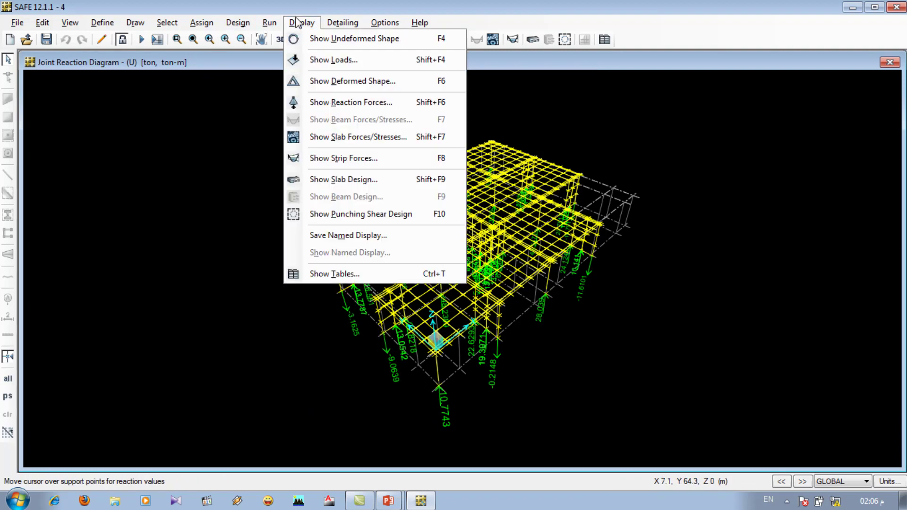
left_click(342, 138)
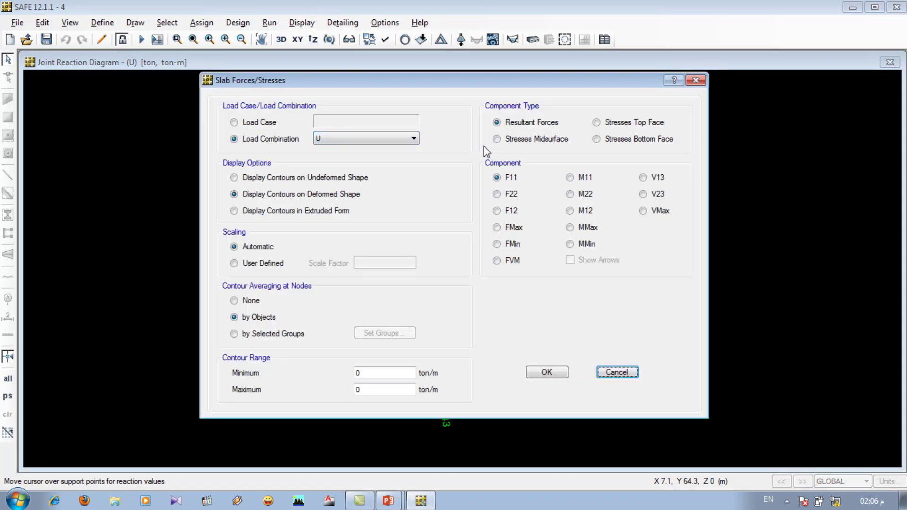
left_click(583, 178)
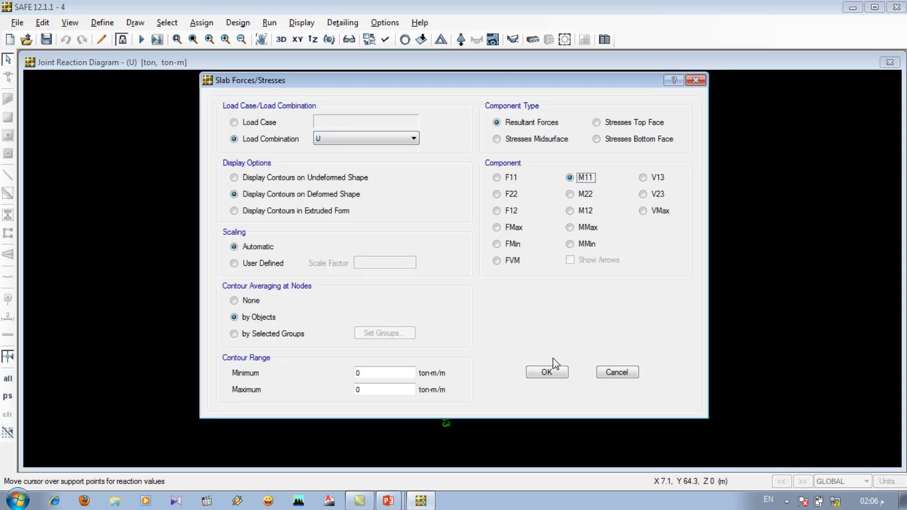
left_click(546, 372)
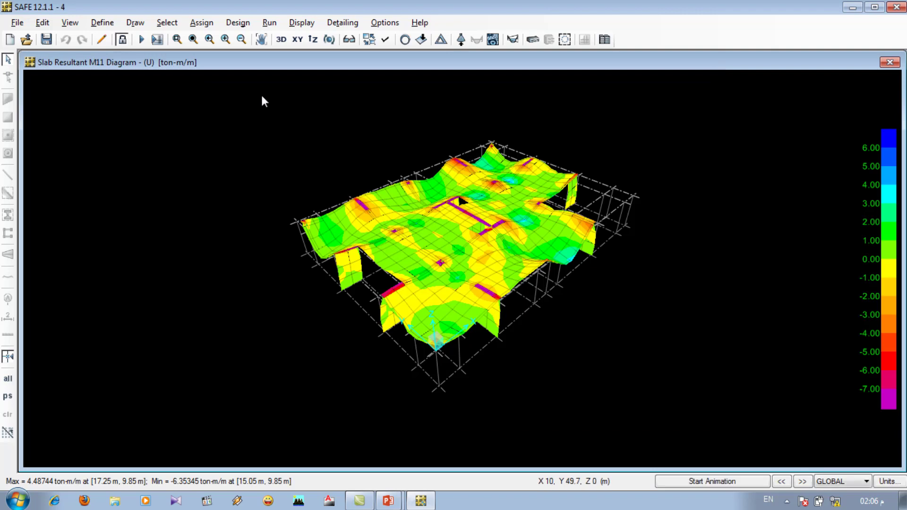
left_click(297, 39)
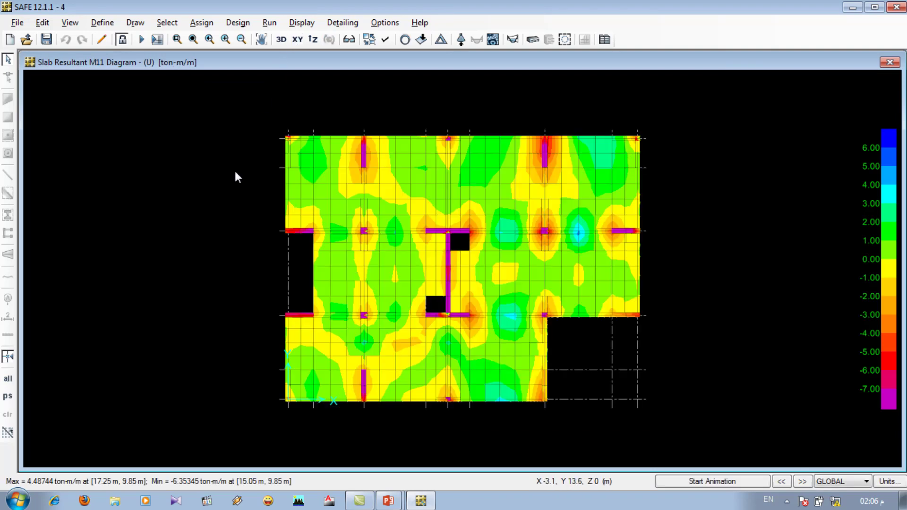
left_click(281, 40)
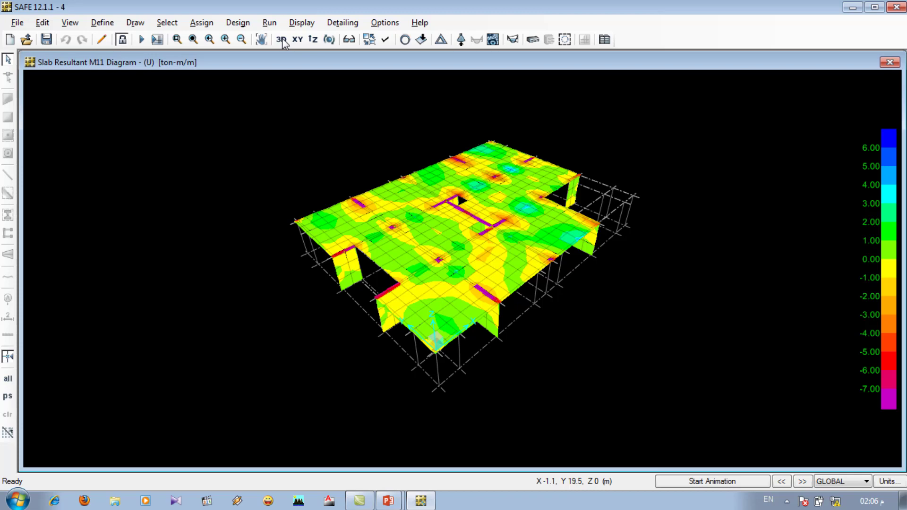
left_click(297, 41)
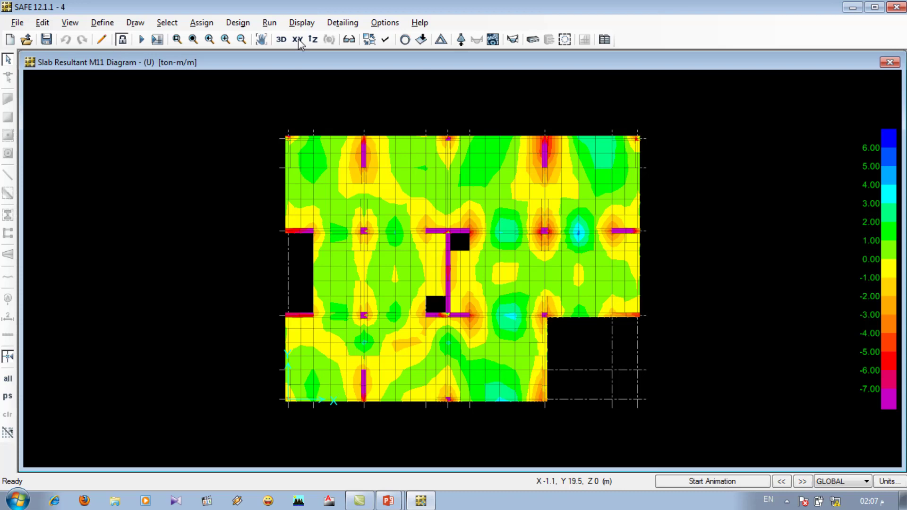
- Display the filled strip moment diagram of Layer A for load combination U and read values along the strips
left_click(305, 23)
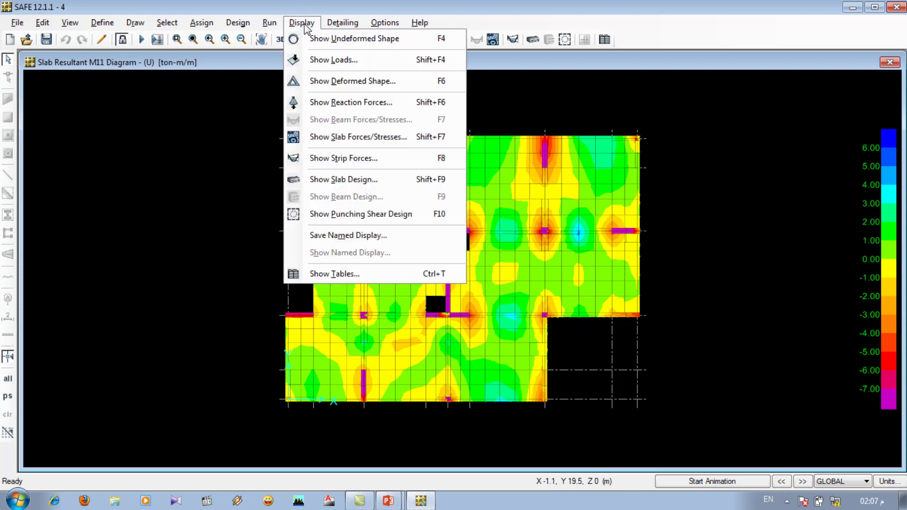
left_click(335, 160)
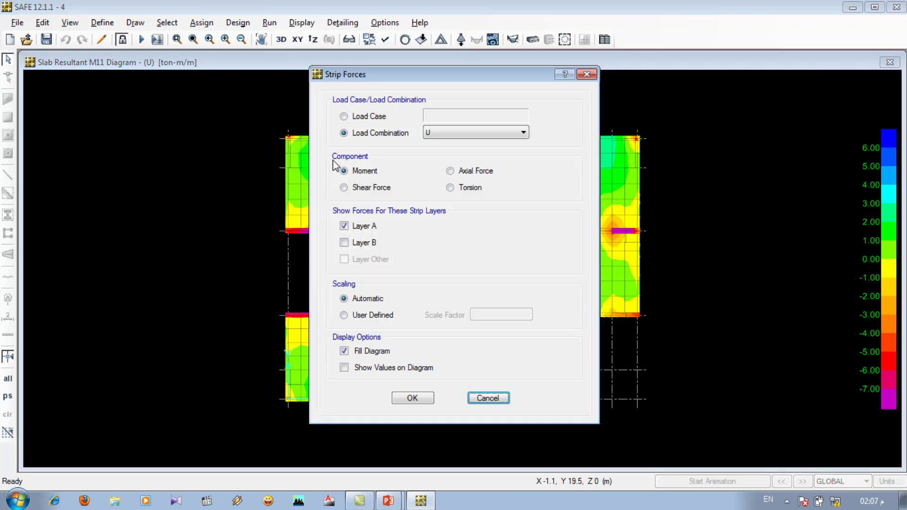
left_click(412, 398)
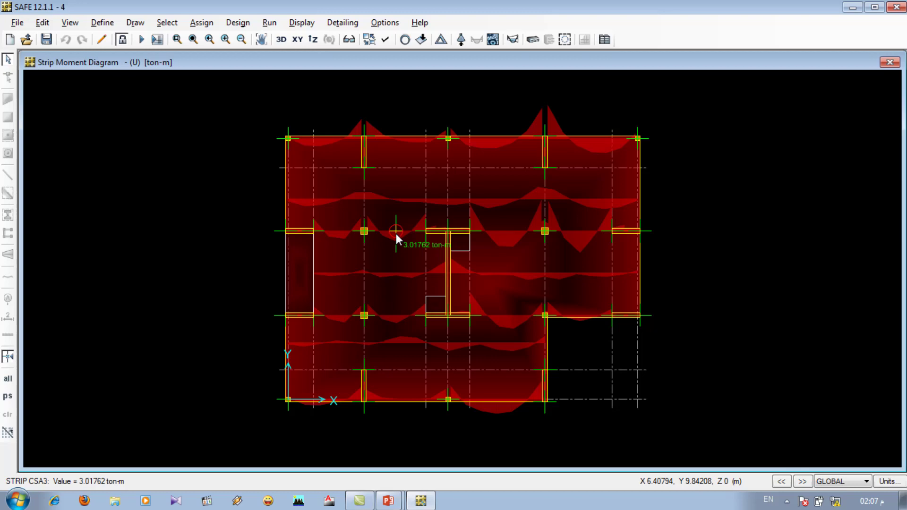
- Display the strip-based slab design for Layer A as enveloping flexural rebar intensity, with top and bottom rebar shown
left_click(299, 24)
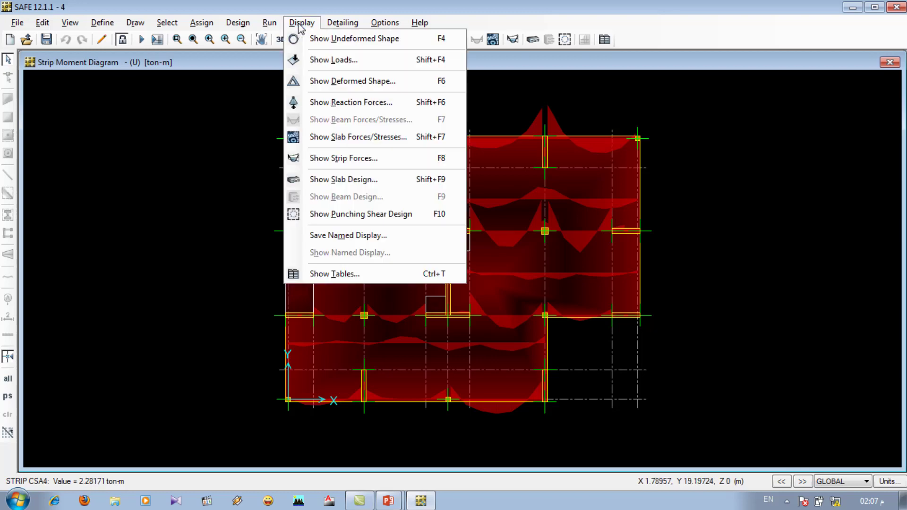
left_click(332, 182)
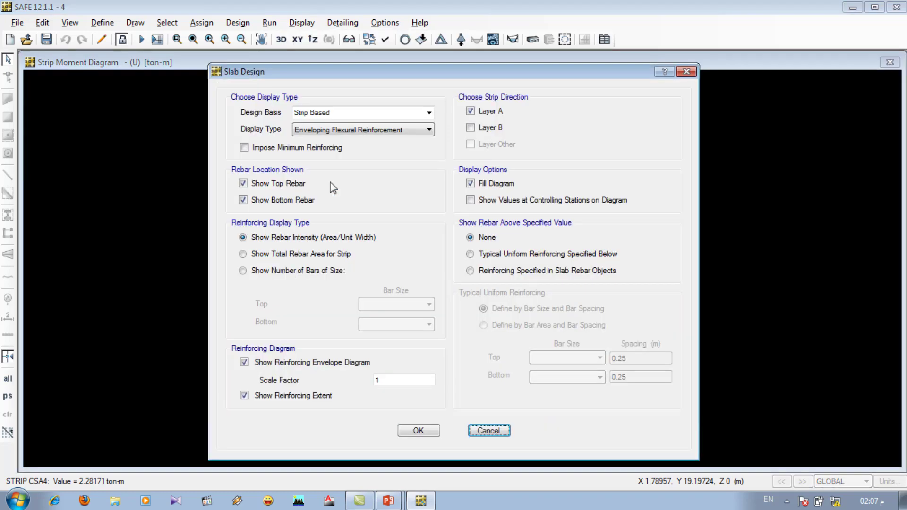
left_click(410, 432)
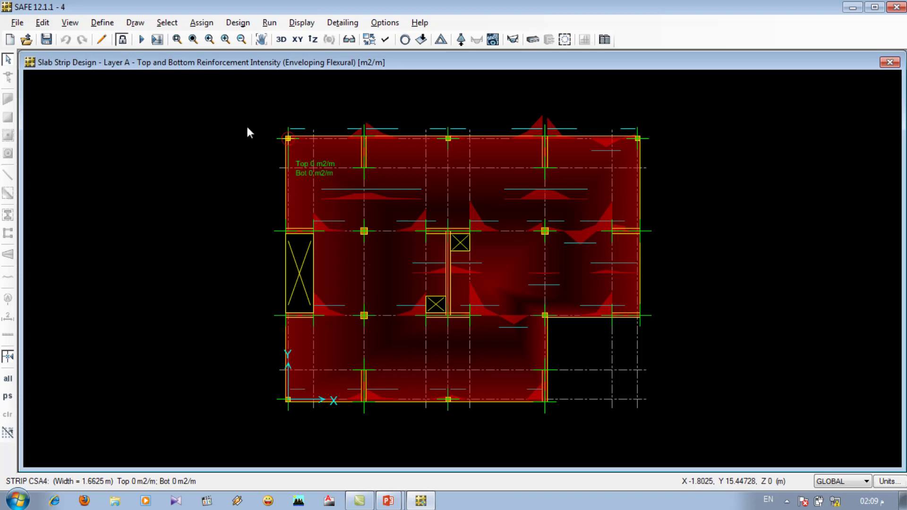
- Display the punching shear design and examine the capacity ratios at the columns
left_click(299, 23)
left_click(298, 23)
left_click(295, 23)
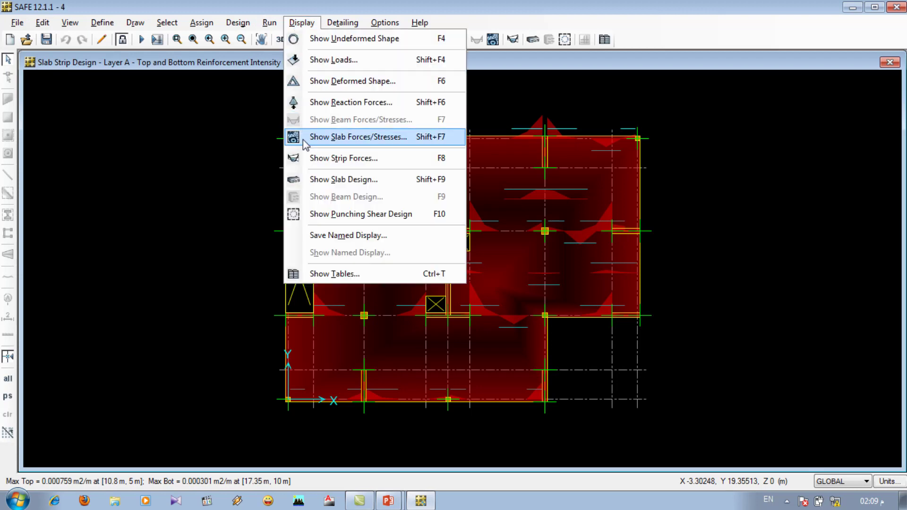
left_click(334, 216)
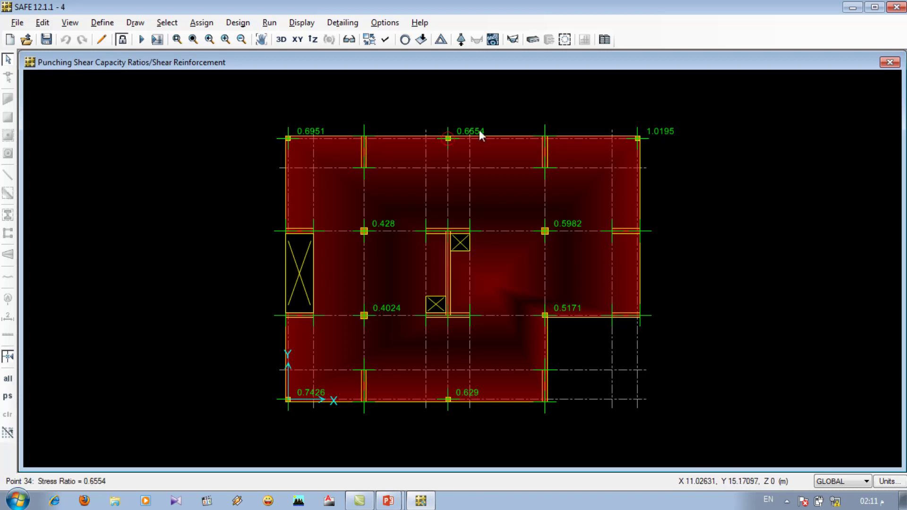
left_click_drag(788, 158, 714, 270)
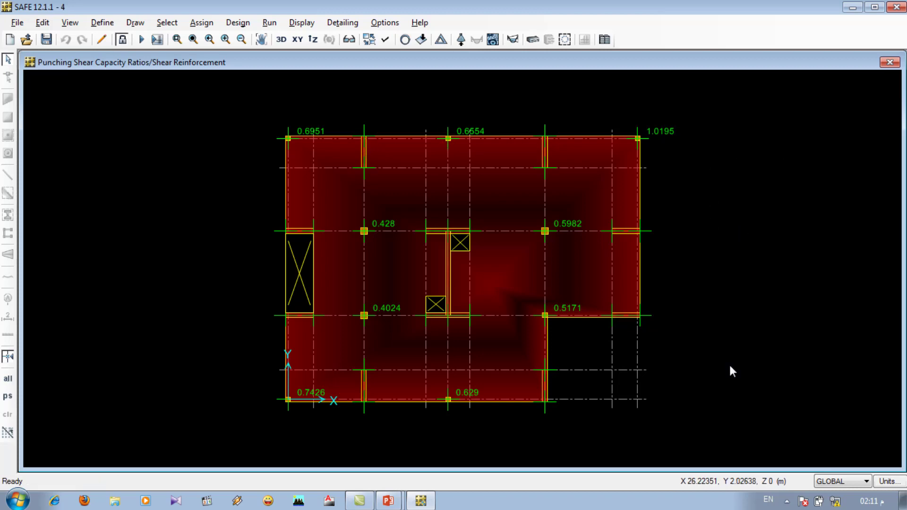
mouse_move(636, 138)
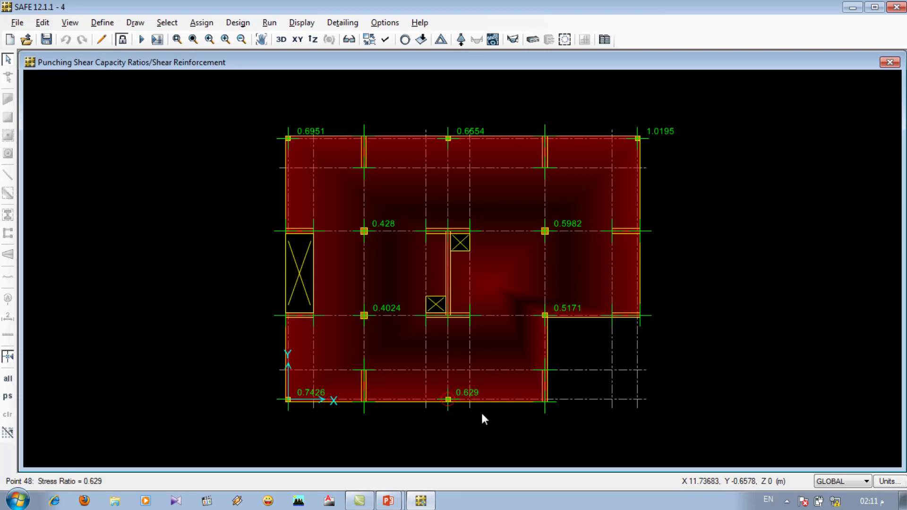
left_click(297, 23)
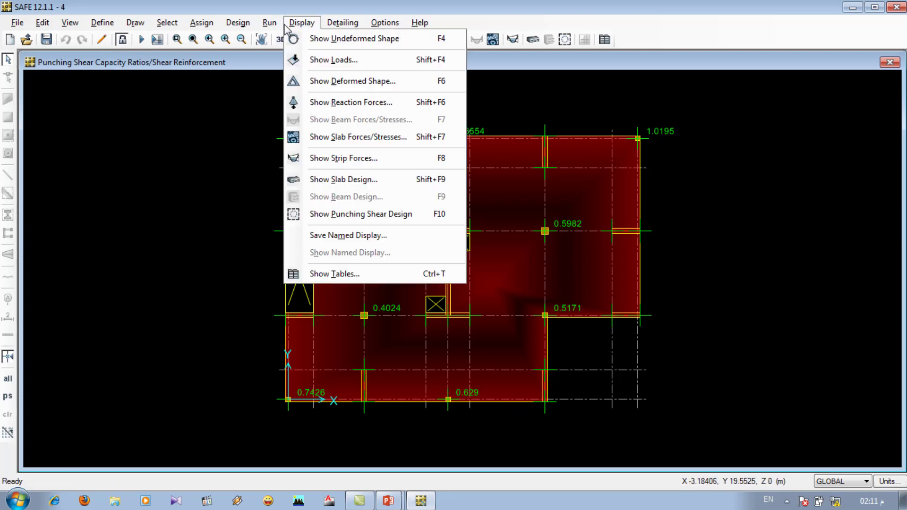
mouse_move(271, 25)
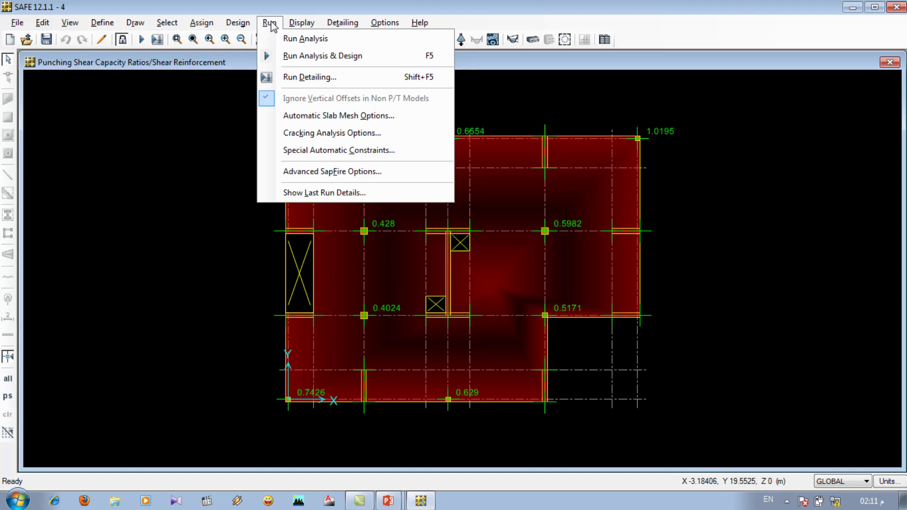
- Run the detailing and display the Tendon Layout Plan as the tendon view of the main views
left_click(298, 78)
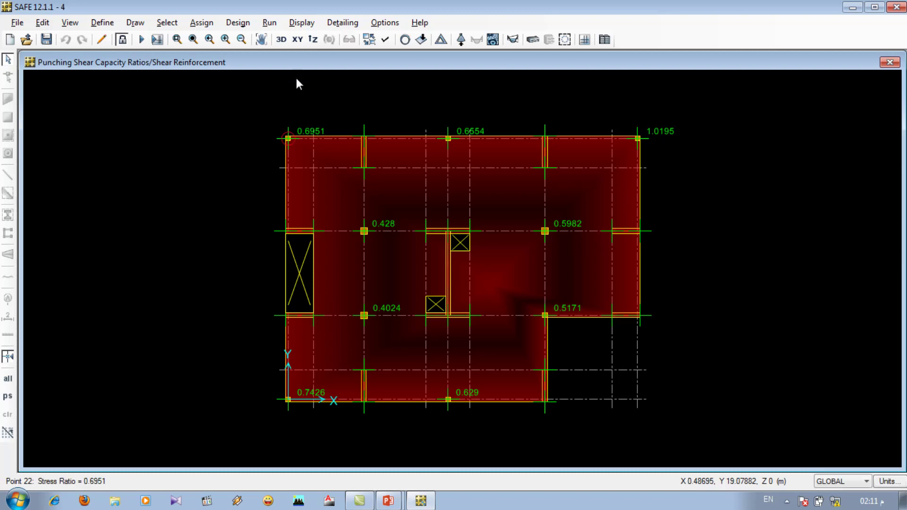
left_click(342, 23)
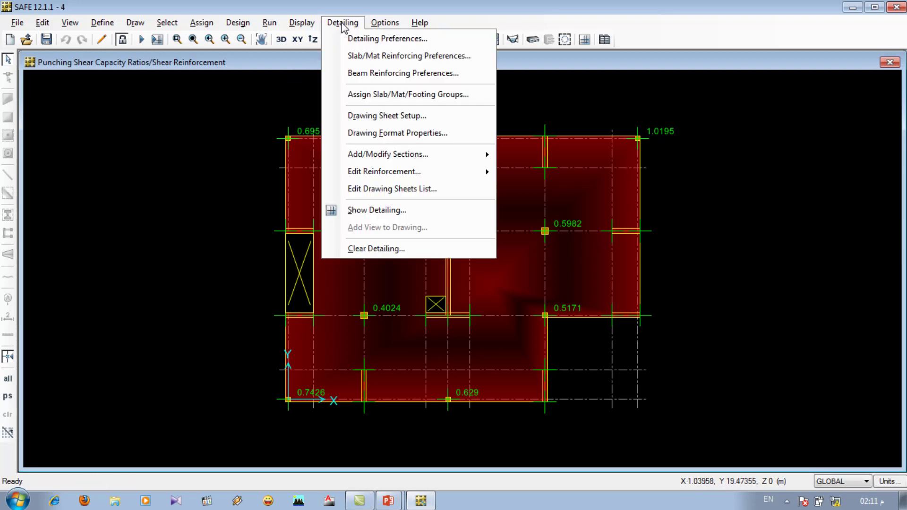
left_click(385, 216)
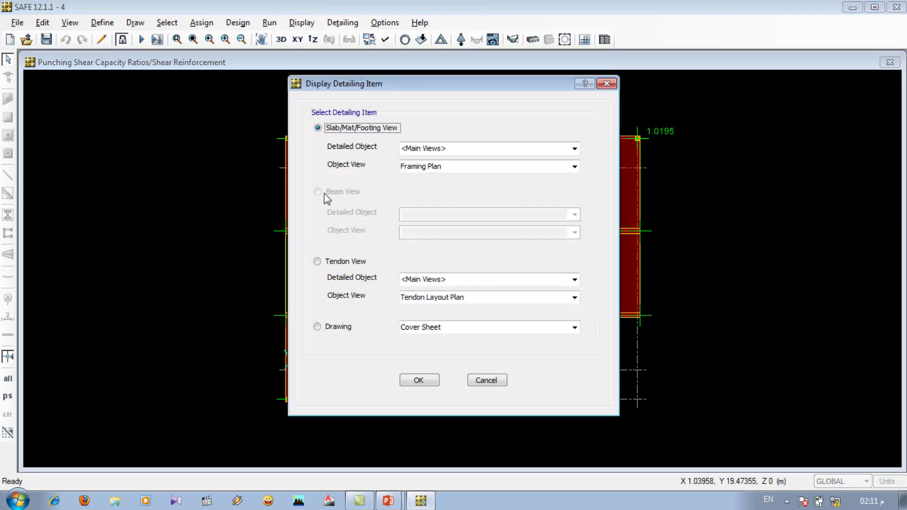
left_click(317, 264)
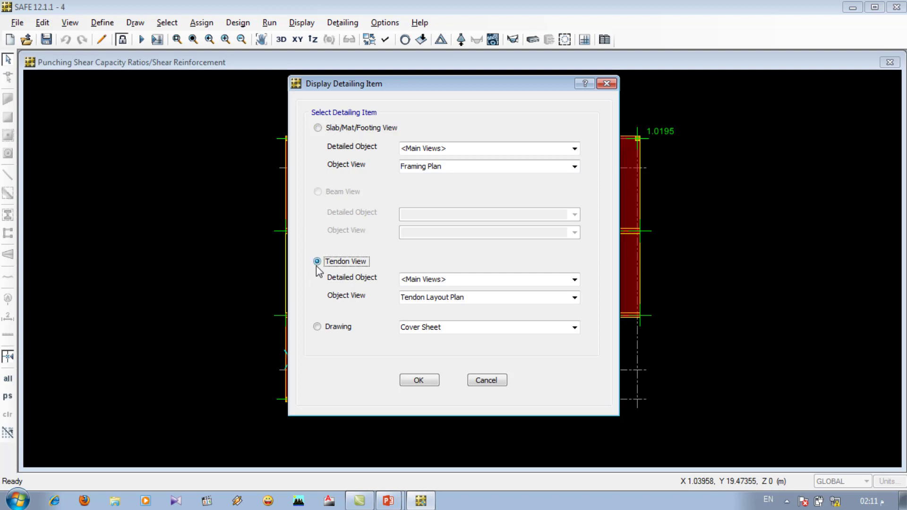
left_click(574, 280)
left_click(574, 282)
left_click(574, 297)
left_click(574, 299)
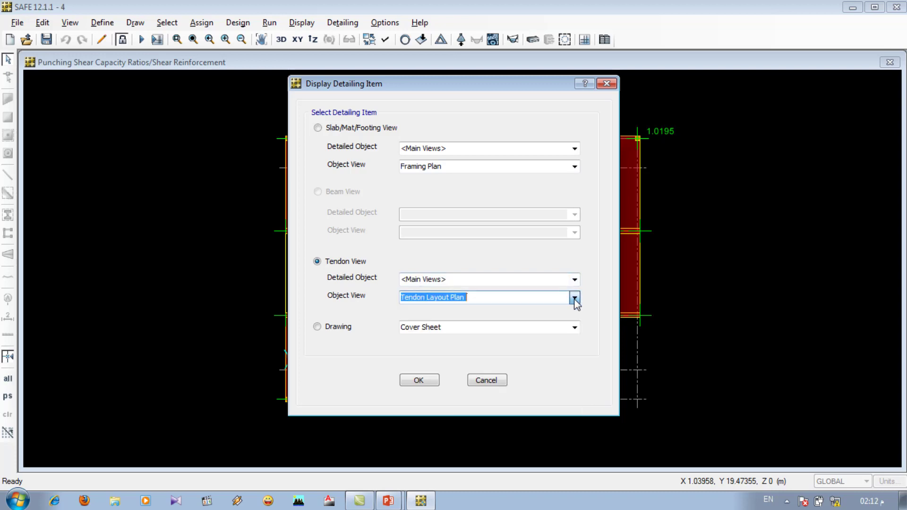
left_click(419, 384)
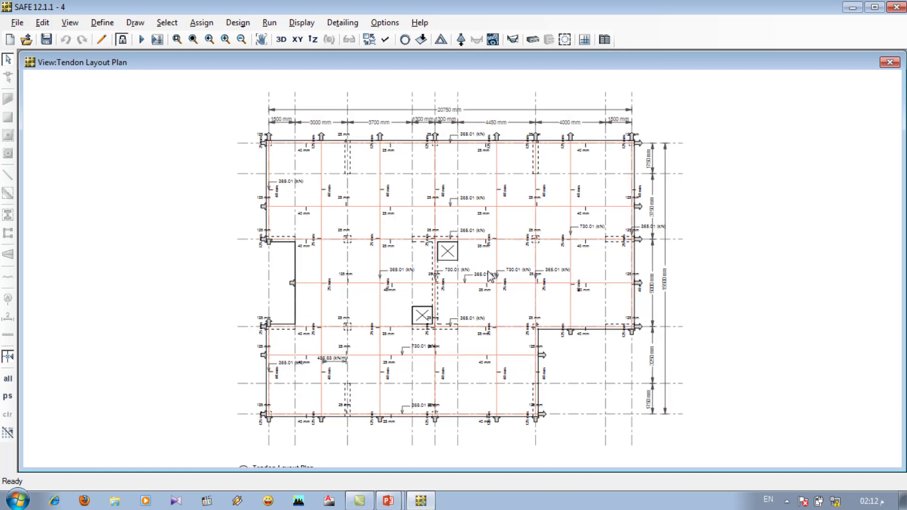
- Examine the tendon forces and profile heights labelled on the tendon layout plan, especially around the core opening
scroll(490, 276, "up", 2)
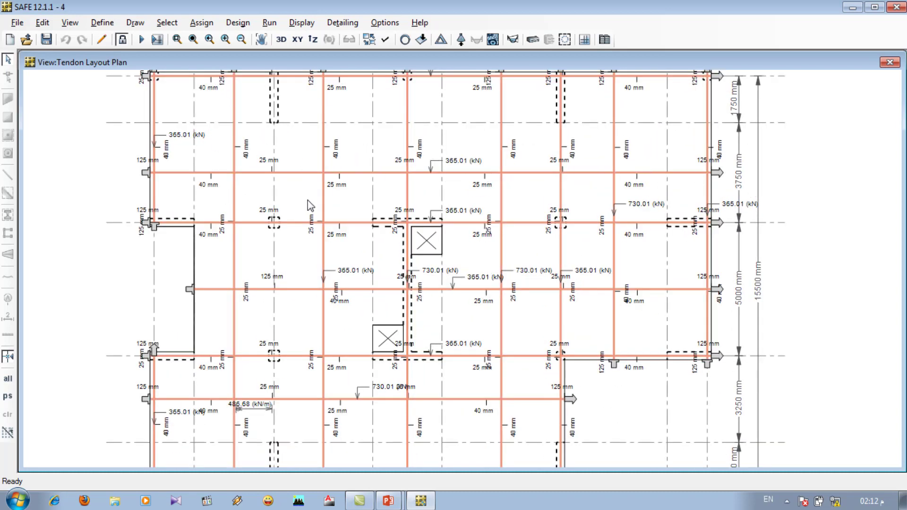
scroll(447, 219, "up", 3)
scroll(457, 221, "up", 3)
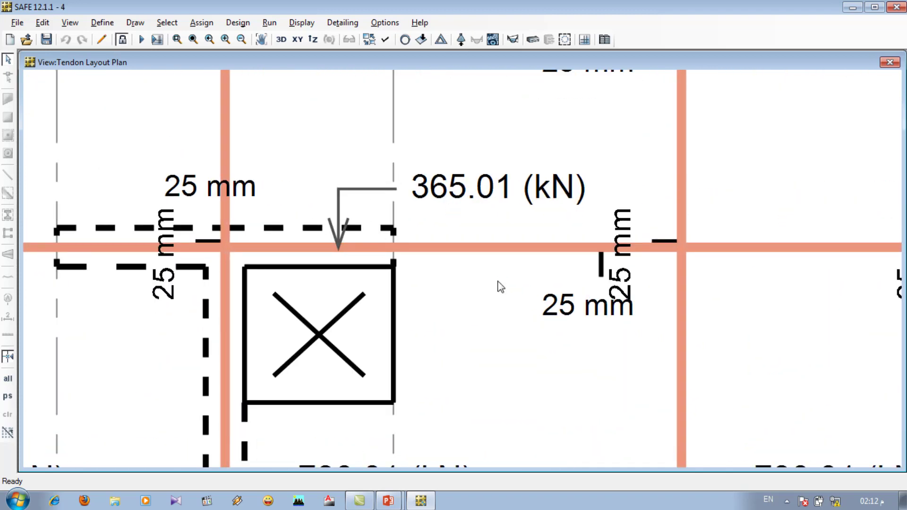
scroll(461, 184, "up", 3)
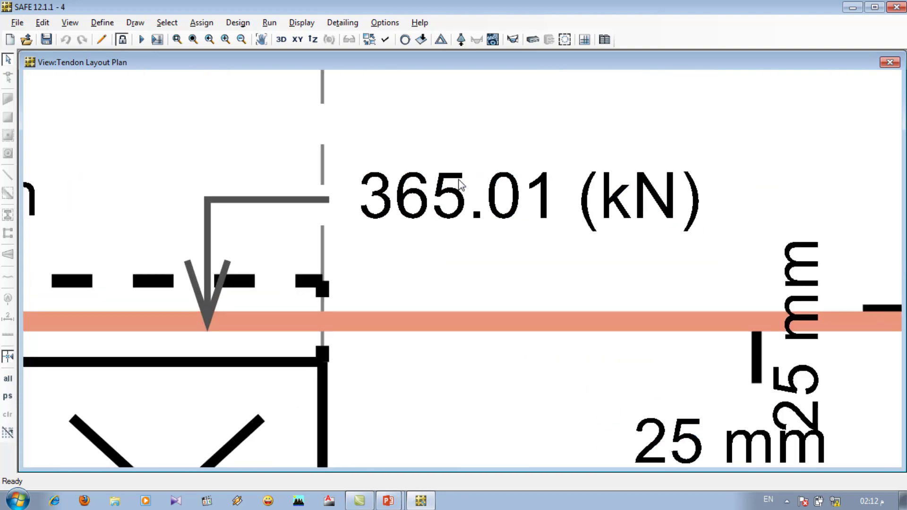
scroll(461, 184, "down", 6)
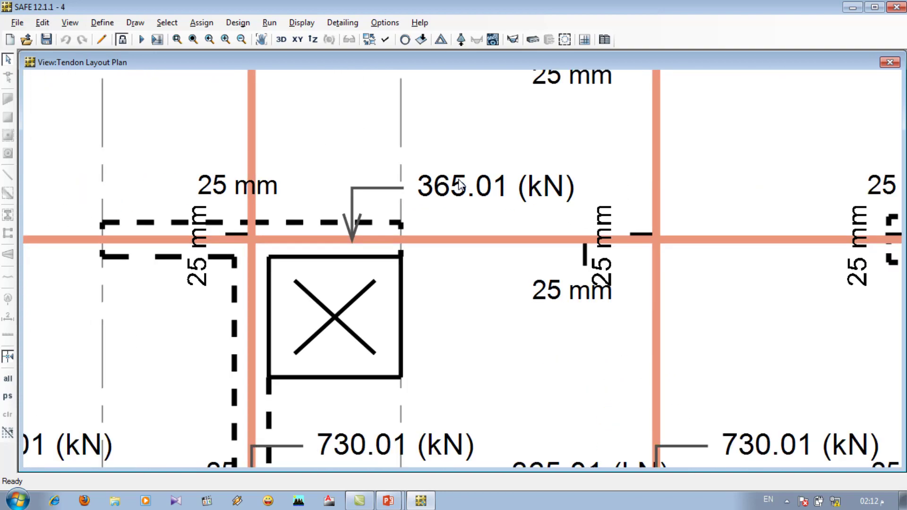
scroll(461, 184, "down", 5)
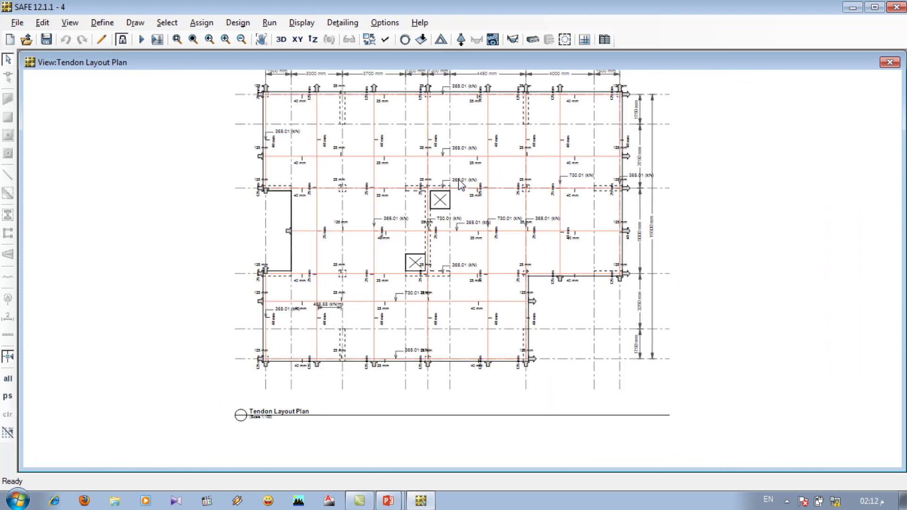
- Display the Slab Rebar Plan - Bottom Bars drawing sheet and inspect it over the slab area
left_click(347, 21)
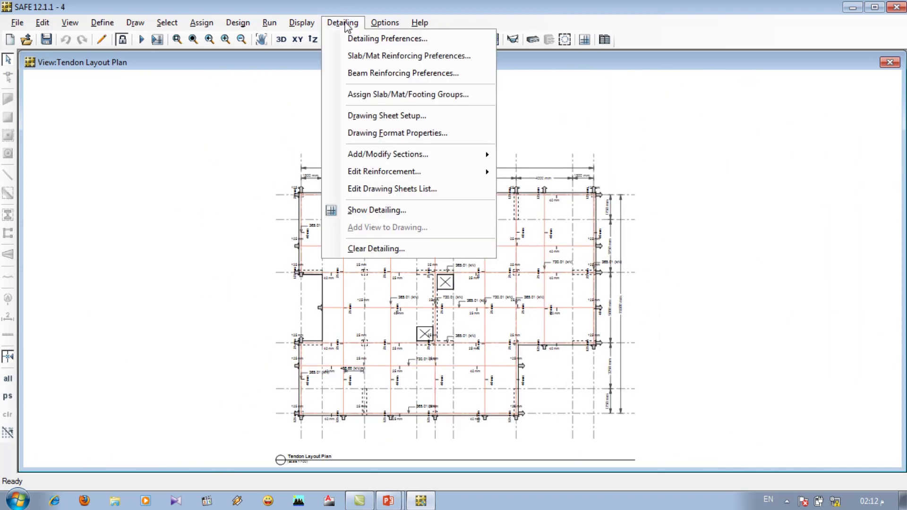
left_click(404, 210)
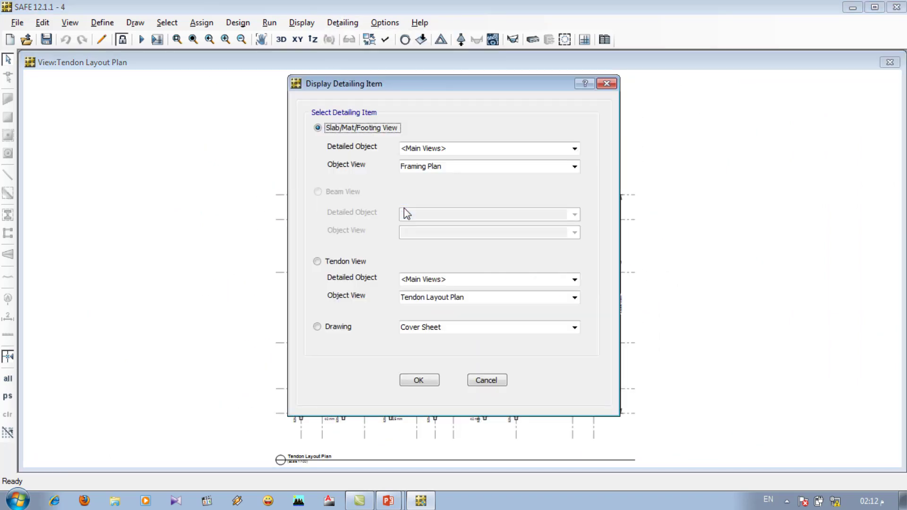
left_click(317, 327)
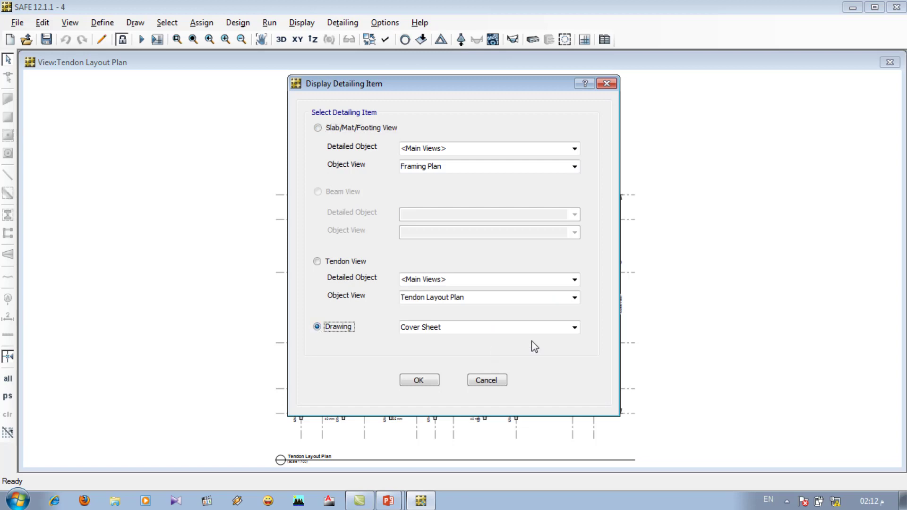
left_click(574, 328)
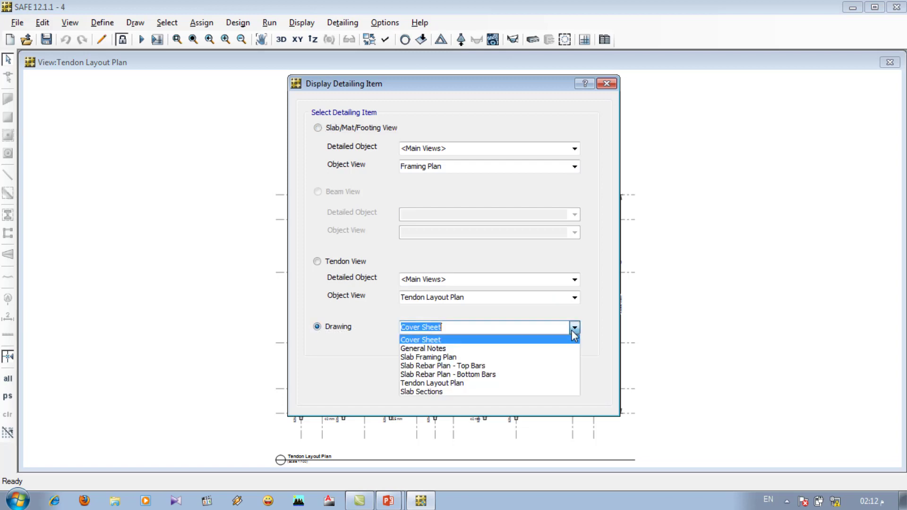
left_click(472, 375)
left_click(419, 380)
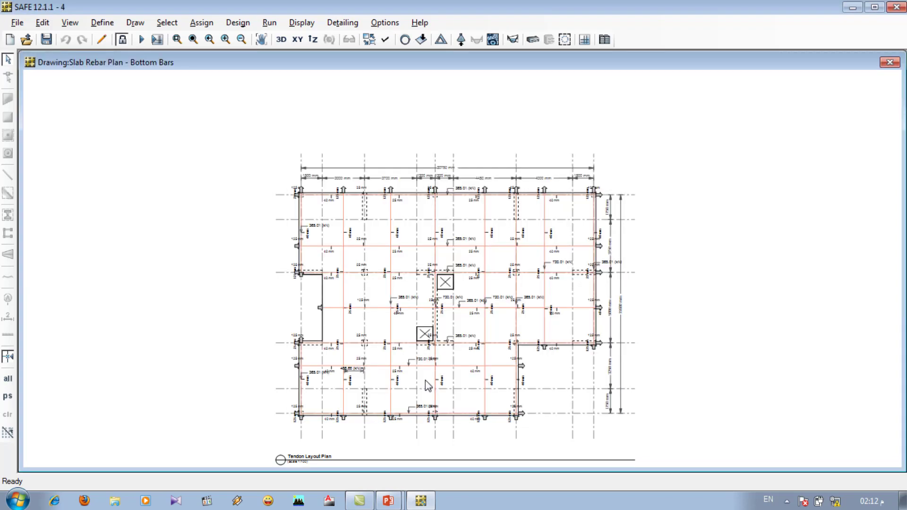
scroll(386, 234, "up", 2)
scroll(387, 234, "up", 1)
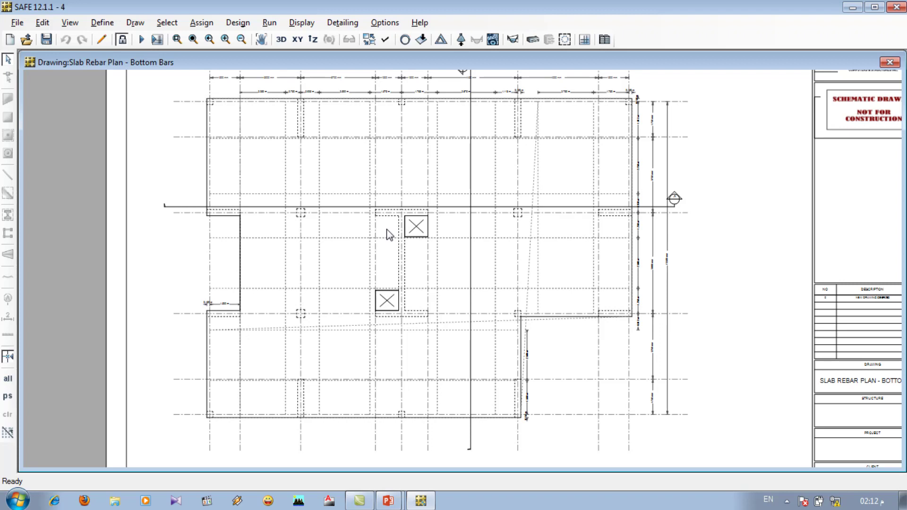
- Display the Slab Rebar Plan - Top Bars drawing sheet and examine the bar callouts around the core and columns
left_click(358, 25)
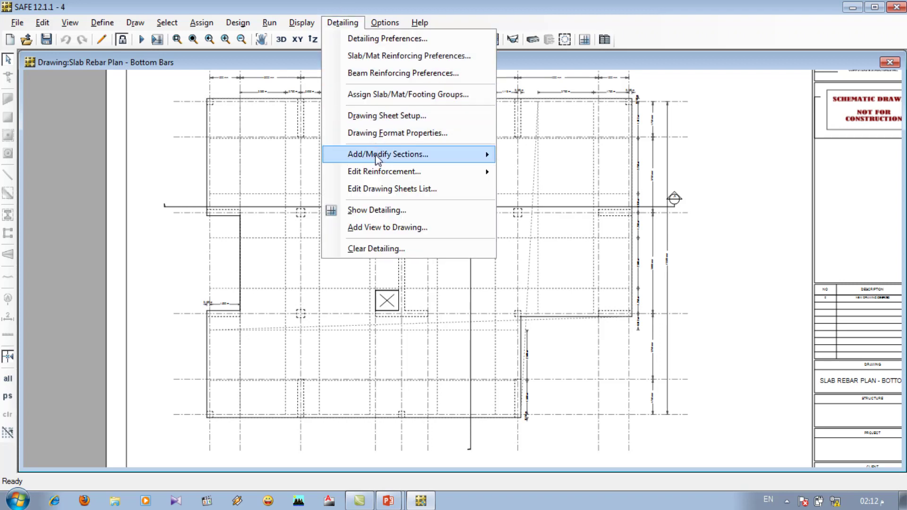
left_click(397, 209)
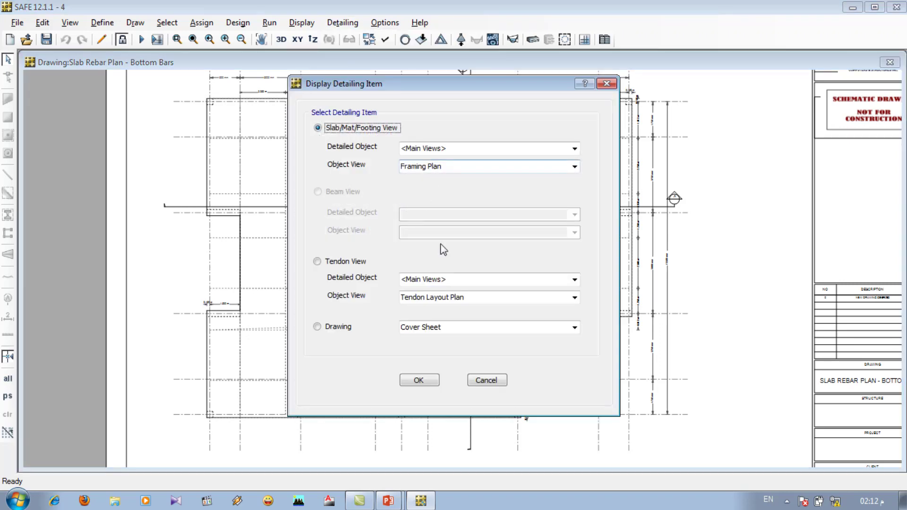
left_click(320, 330)
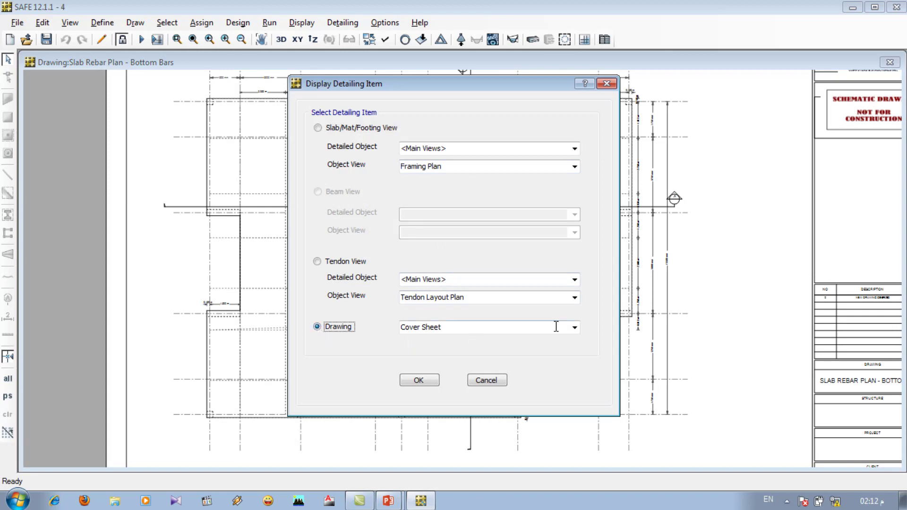
left_click(577, 327)
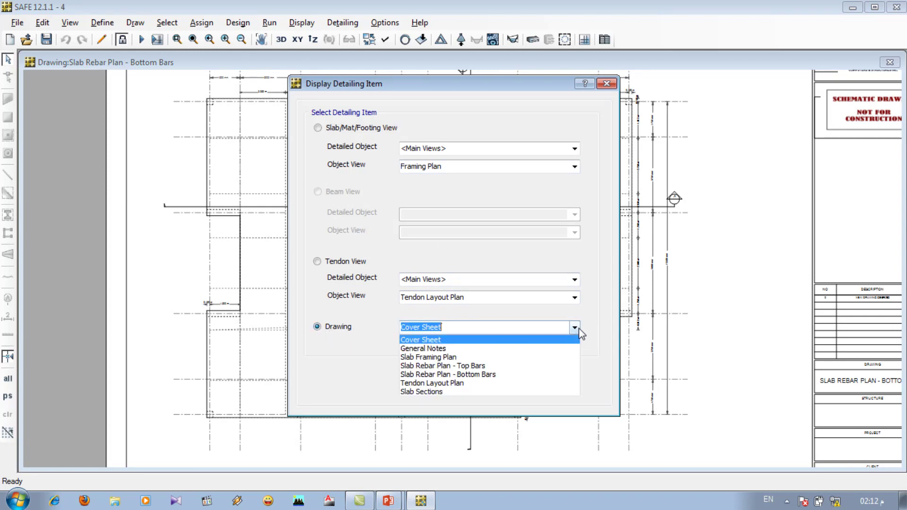
left_click(496, 366)
left_click(418, 380)
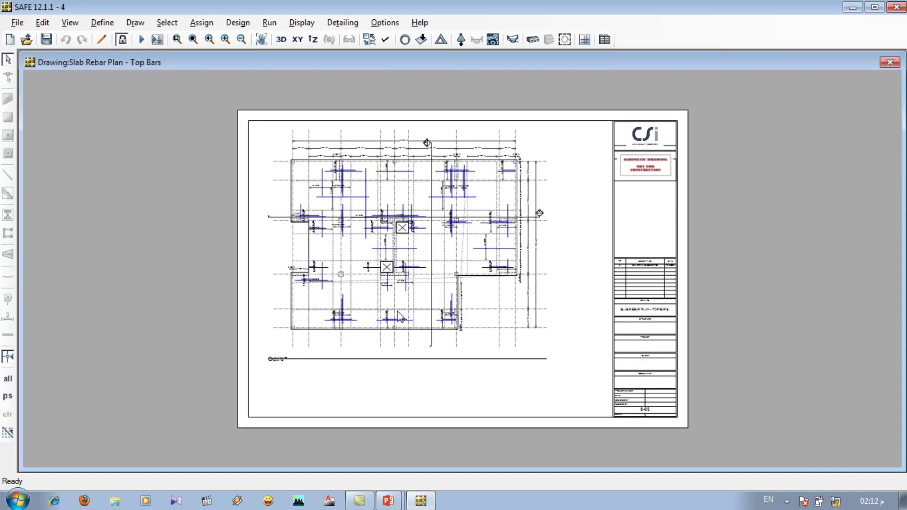
scroll(367, 242, "up", 5)
scroll(572, 263, "up", 3)
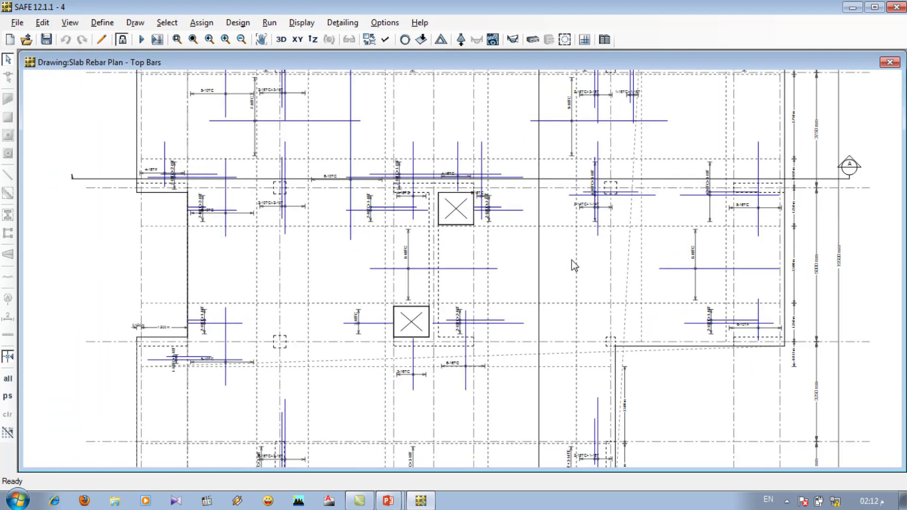
scroll(572, 264, "up", 2)
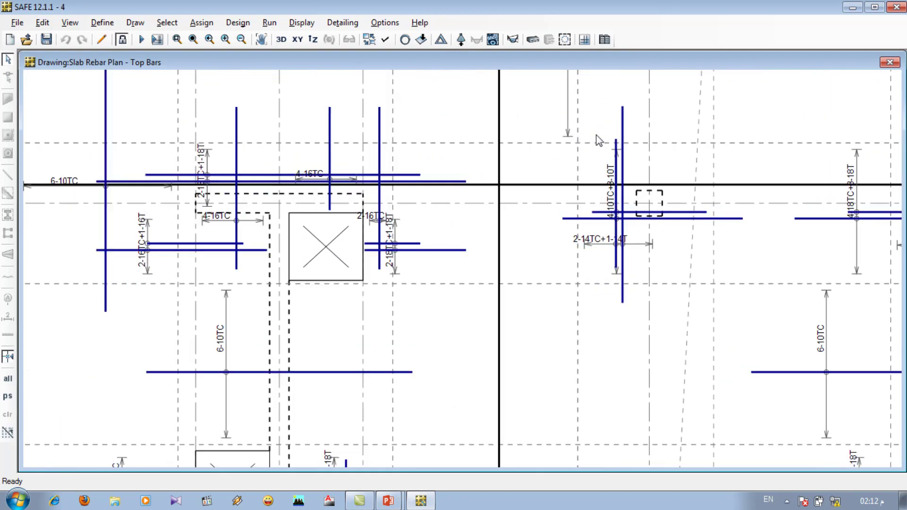
scroll(567, 198, "down", 1)
scroll(542, 223, "down", 6)
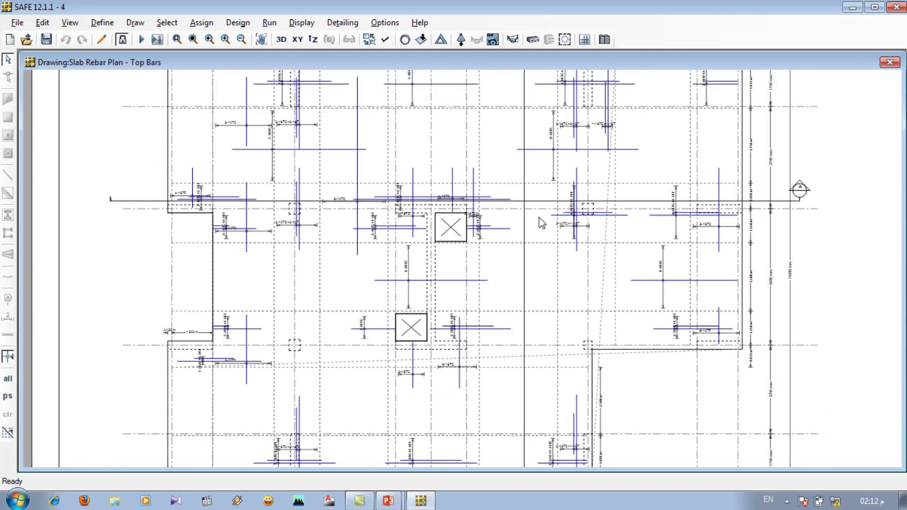
scroll(542, 223, "down", 2)
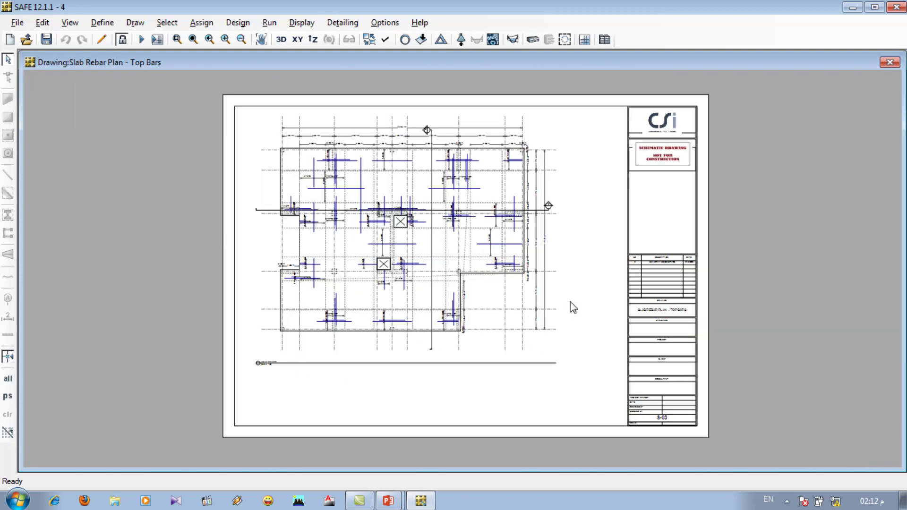
- Review the drawing export options with DXF format and all sheets selected, and close them without exporting
left_click(15, 24)
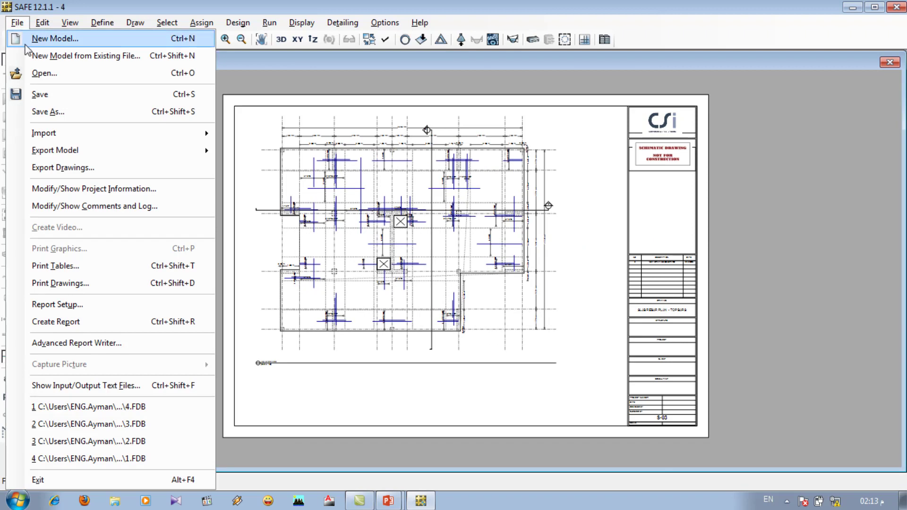
left_click(93, 171)
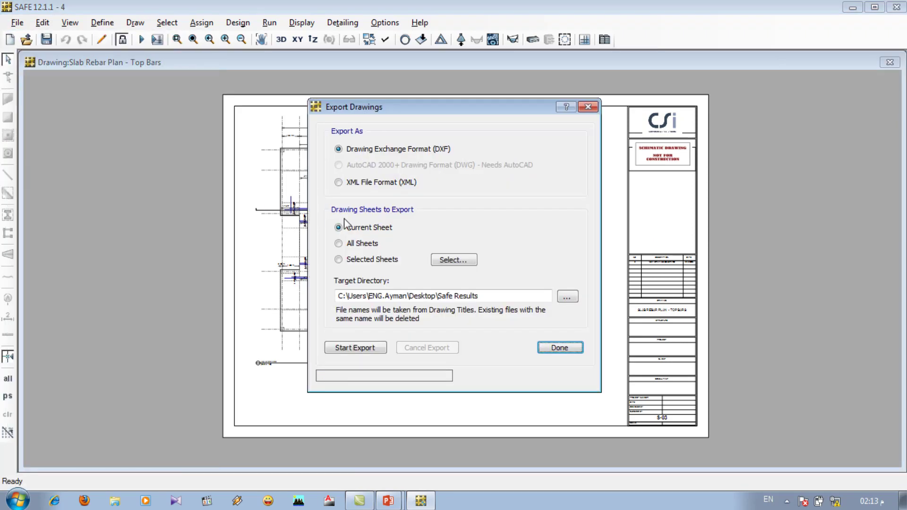
left_click(360, 244)
left_click(458, 295)
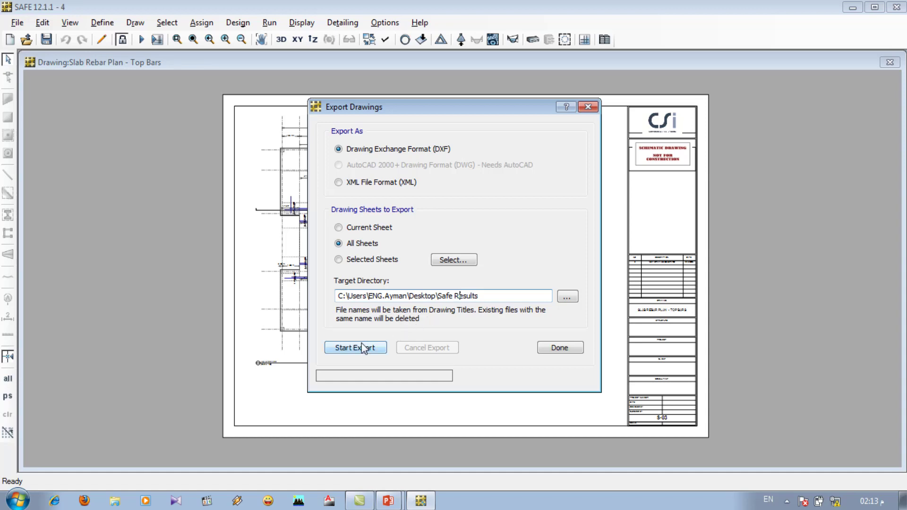
left_click(559, 348)
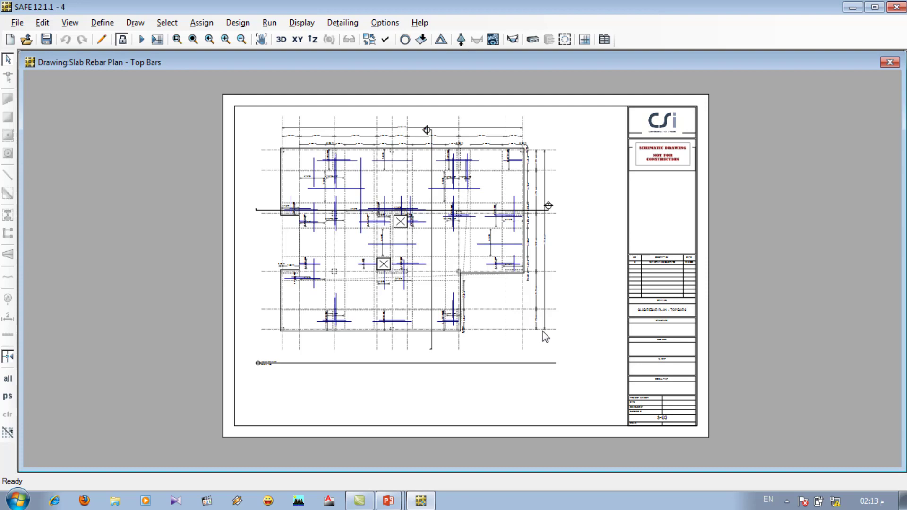
- Switch to the PowerPoint slideshow and advance it to the Generate Report slide
left_click(389, 500)
left_click(404, 474)
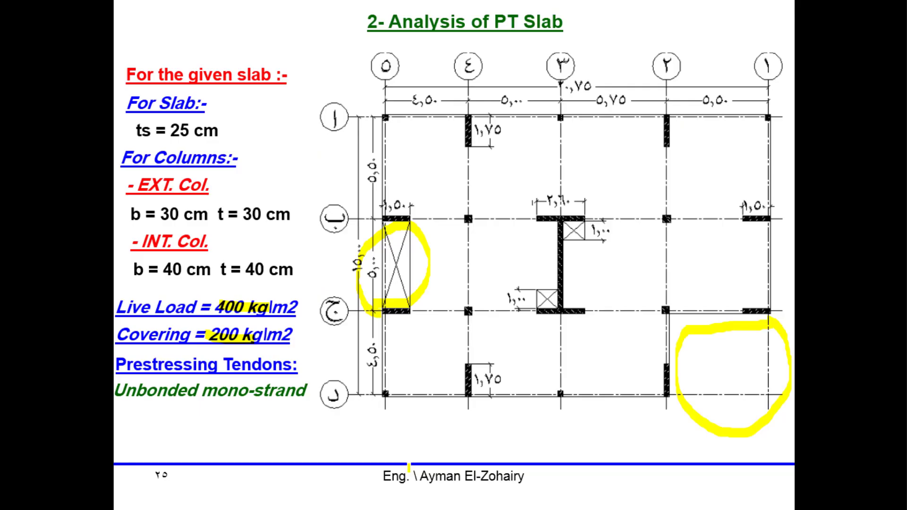
key("Down")
key("Down")
key("Down")
key("Down")
key("Down")
key("Down")
key("Down")
key("Down")
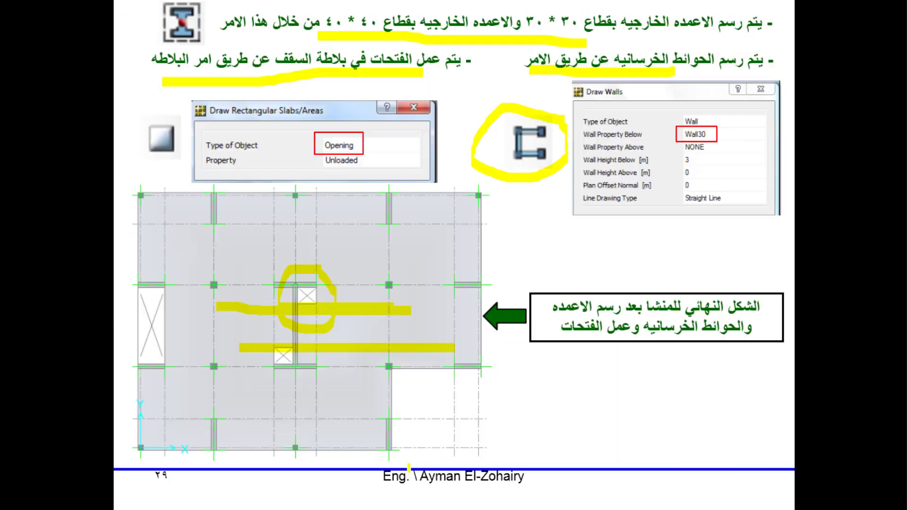
key("Down")
key("Down")
key("Down")
key("Down")
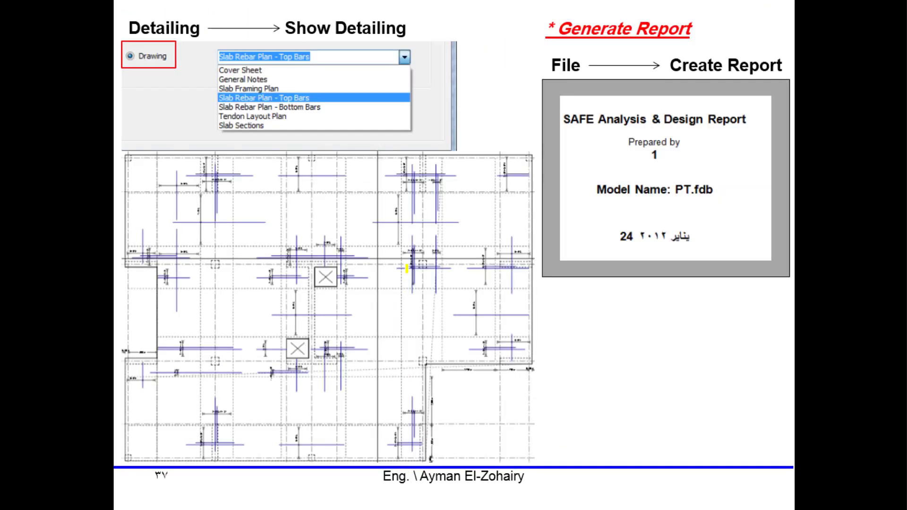
- Highlight the Generate Report heading and the Create Report command on the slide, and switch back to SAFE
mouse_move(696, 34)
left_mouse_down()
mouse_move(558, 29)
mouse_move(698, 25)
left_mouse_up()
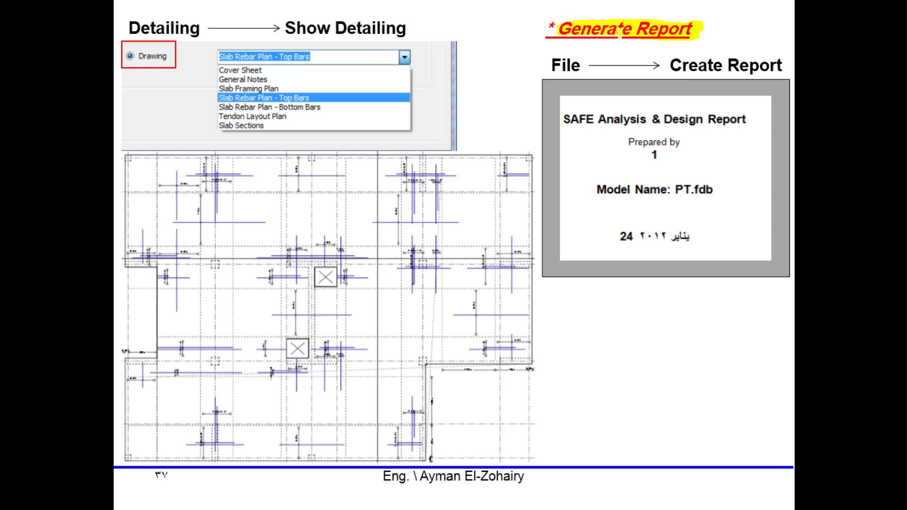
mouse_move(780, 65)
left_mouse_down()
mouse_move(580, 70)
mouse_move(593, 60)
mouse_move(771, 56)
left_mouse_up()
key("alt+Tab")
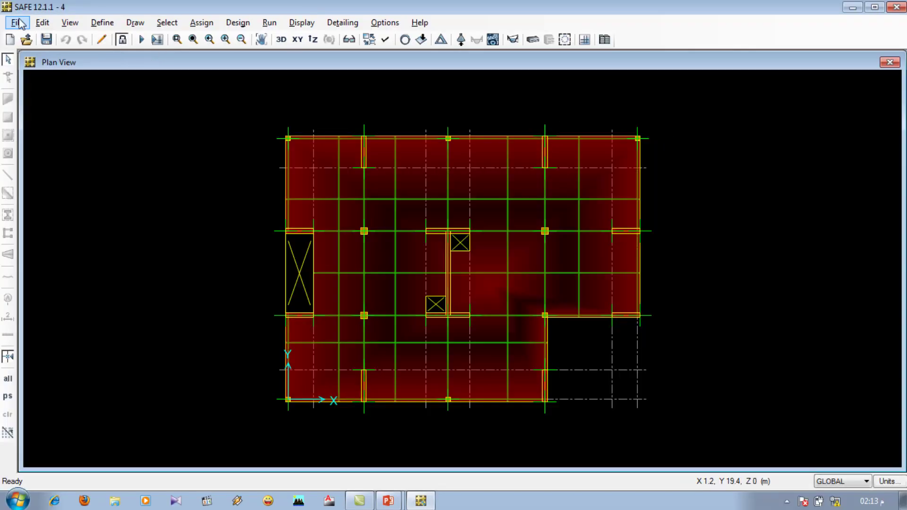
- Create a rich text report of the slab model and save it on the Desktop as 1
left_click(17, 22)
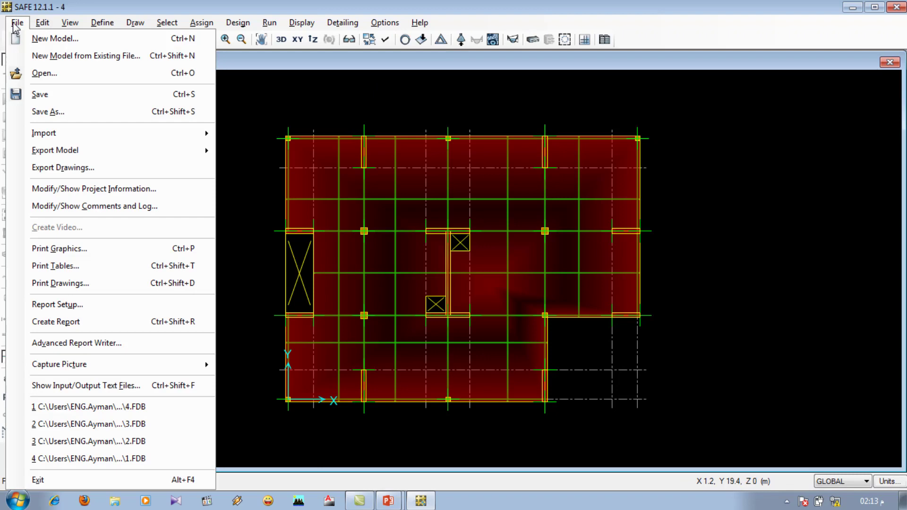
left_click(89, 324)
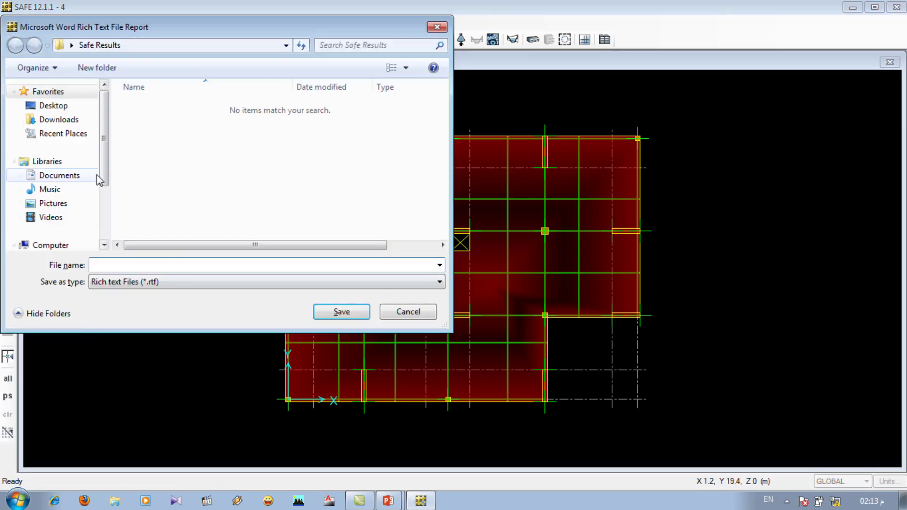
left_click(53, 105)
left_click(153, 266)
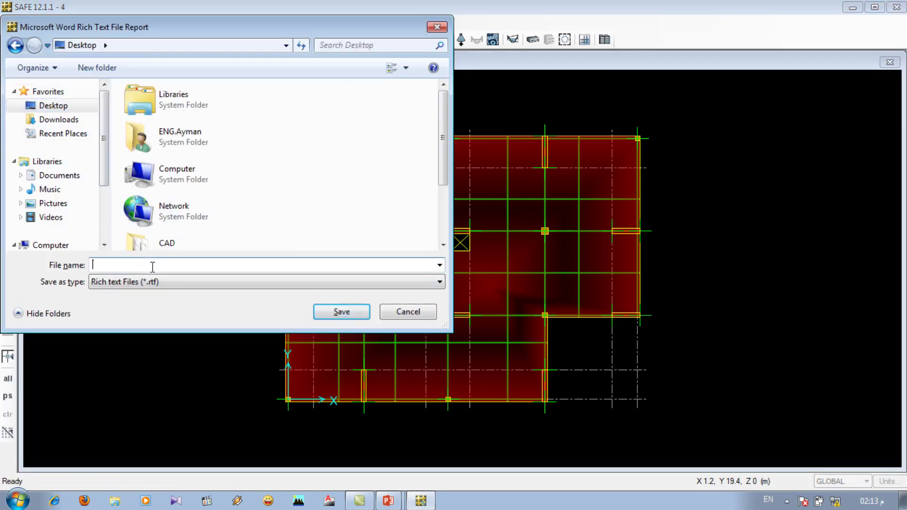
left_click(341, 312)
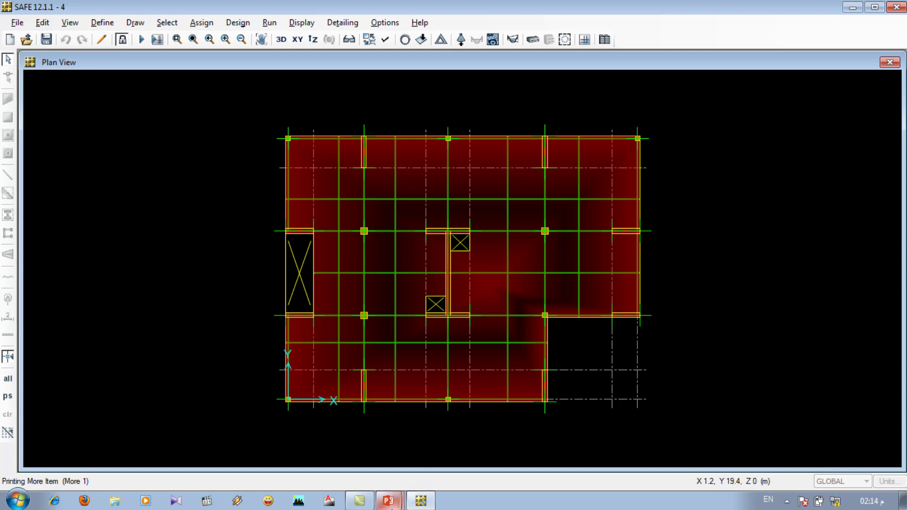
- Switch to PowerPoint, end the slideshow discarding the ink annotations, and return to a refreshed desktop
mouse_move(391, 508)
mouse_move(421, 506)
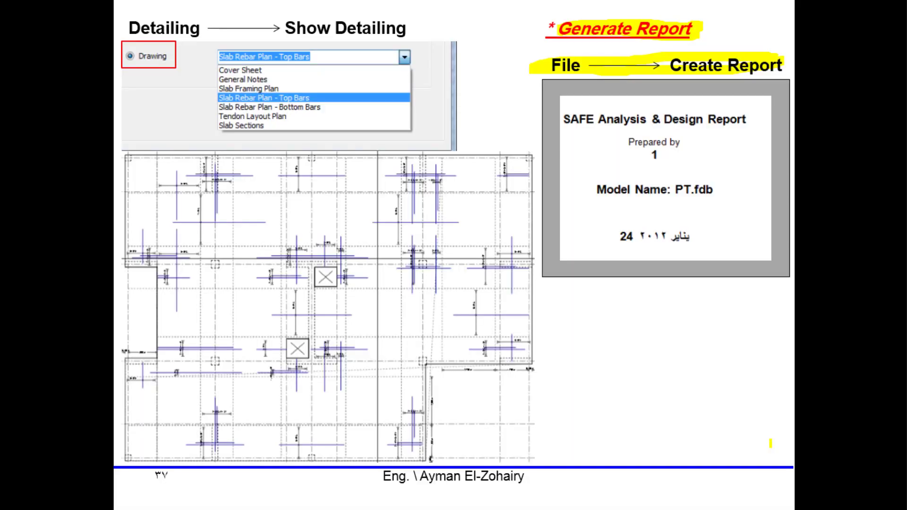
key("Escape")
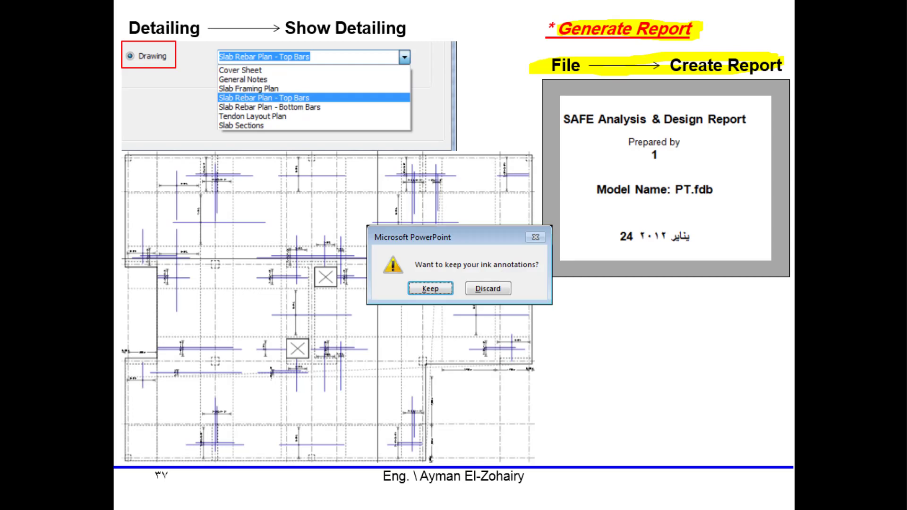
left_click(501, 291)
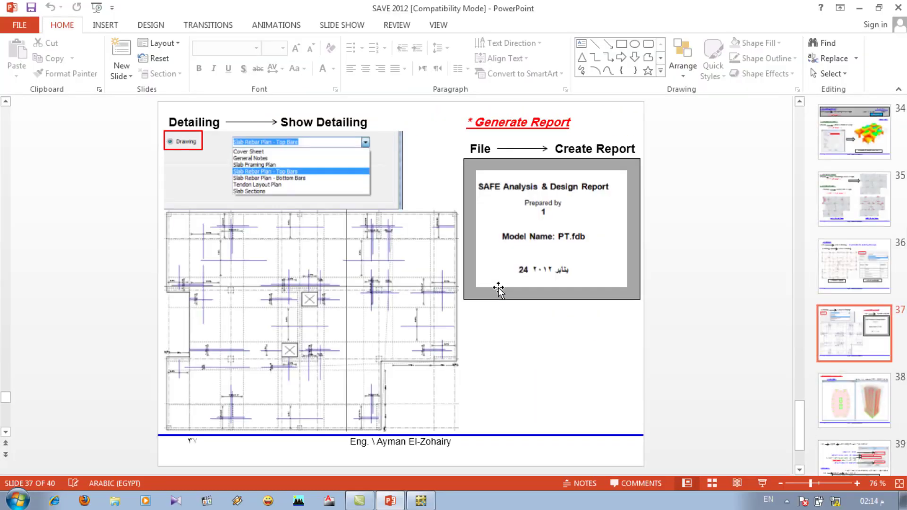
left_click(860, 7)
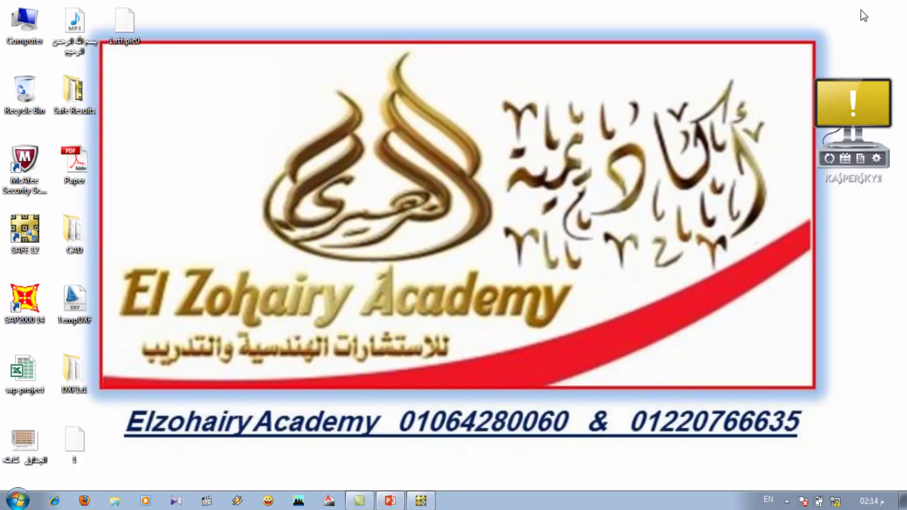
right_click(590, 183)
left_click(639, 253)
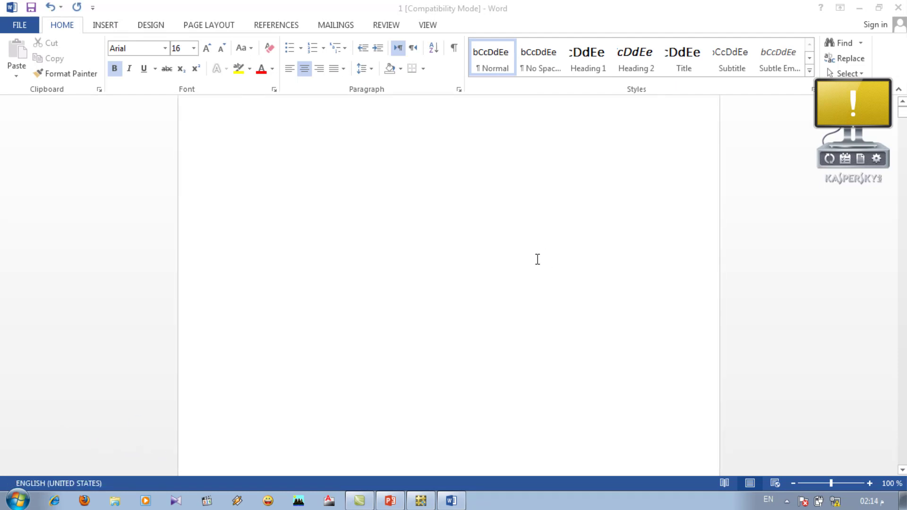
- Examine the report's cover page, contents, list of tables and first model geometry tables in Word
double_click(596, 291)
scroll(570, 328, "up", 1)
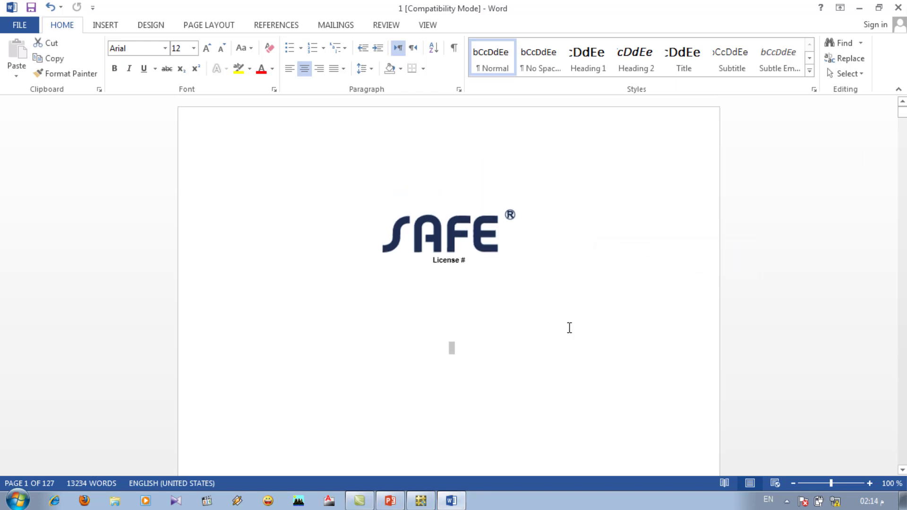
scroll(569, 328, "down", 15)
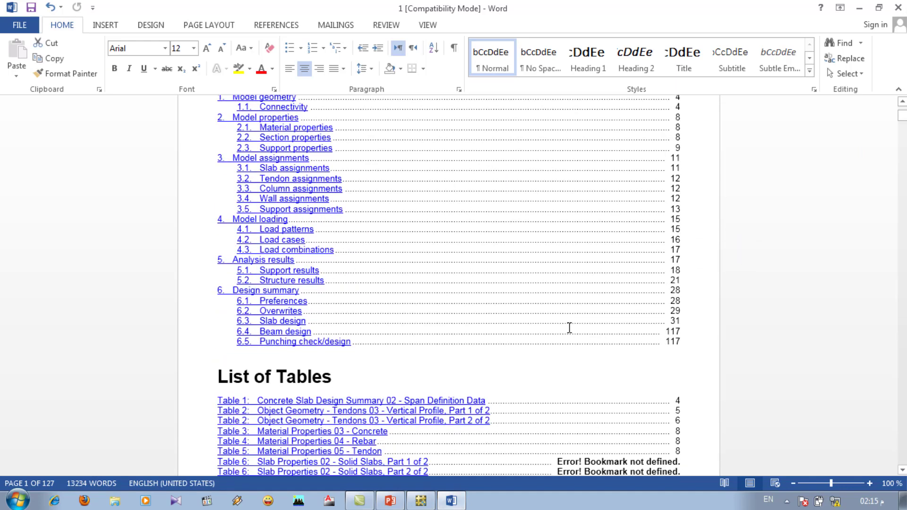
scroll(569, 328, "up", 3)
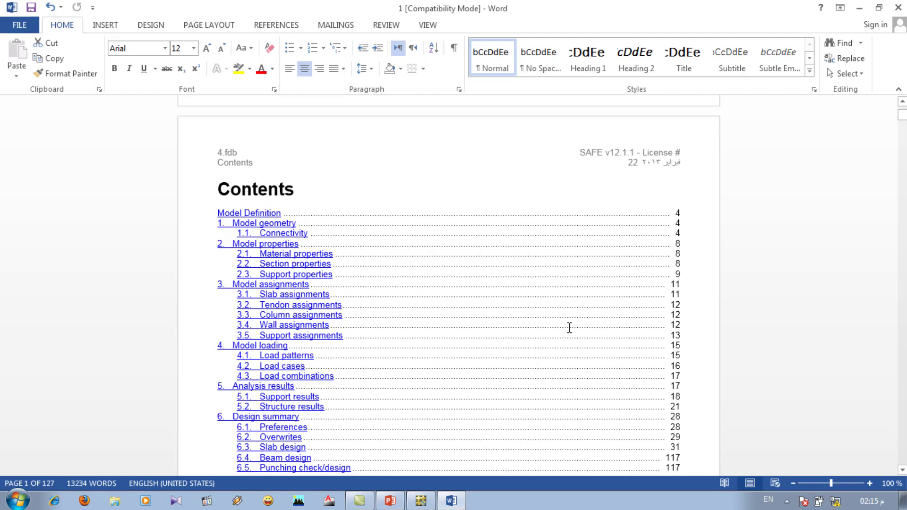
scroll(570, 328, "down", 12)
scroll(569, 328, "down", 10)
scroll(568, 328, "up", 5)
scroll(568, 328, "down", 15)
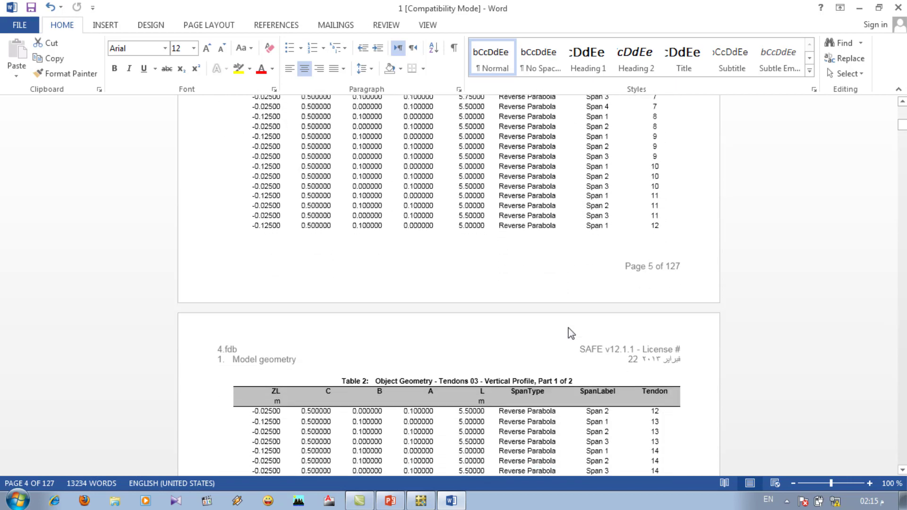
- Page through the model definition tables of the report up to Table 23, Load Assignments - Tendon Loads
key("Page_Down")
key("Page_Down")
key("Page_Down")
key("Page_Down")
key("Page_Down")
key("Page_Down")
key("Page_Down")
key("Page_Down")
key("Page_Down")
key("Page_Down")
key("Page_Down")
key("Page_Down")
key("Page_Down")
key("Page_Down")
key("Page_Down")
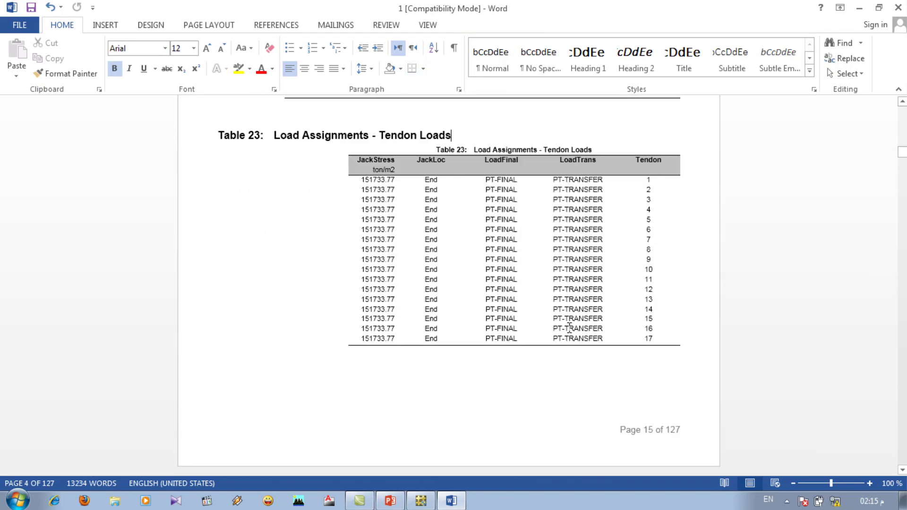
- Page through the load, analysis results and design preference tables up to Table 38, Slab Design Overwrites 02
key("Page_Down")
key("Page_Down")
key("Page_Down")
key("Page_Down")
key("Page_Down")
key("Page_Down")
key("Page_Down")
key("Page_Down")
key("Page_Down")
key("Page_Down")
key("Page_Down")
key("Page_Down")
key("Page_Down")
key("Page_Down")
key("Page_Down")
key("Page_Down")
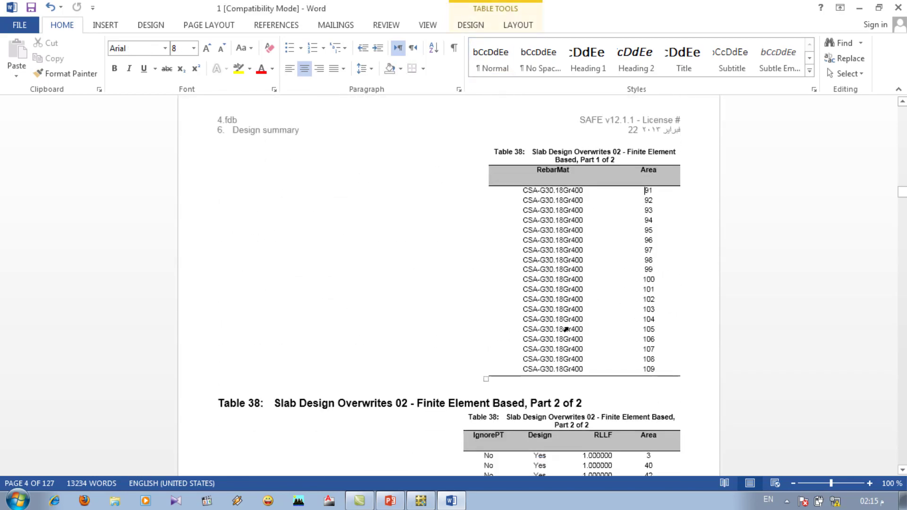
- Examine the slab design strip tables and the ACI 318-08 Concrete Strip Design sheet for strip CSA1
key("Page_Down")
key("Page_Down")
key("Page_Down")
key("Page_Down")
key("Page_Down")
key("Page_Down")
key("Page_Down")
key("Page_Down")
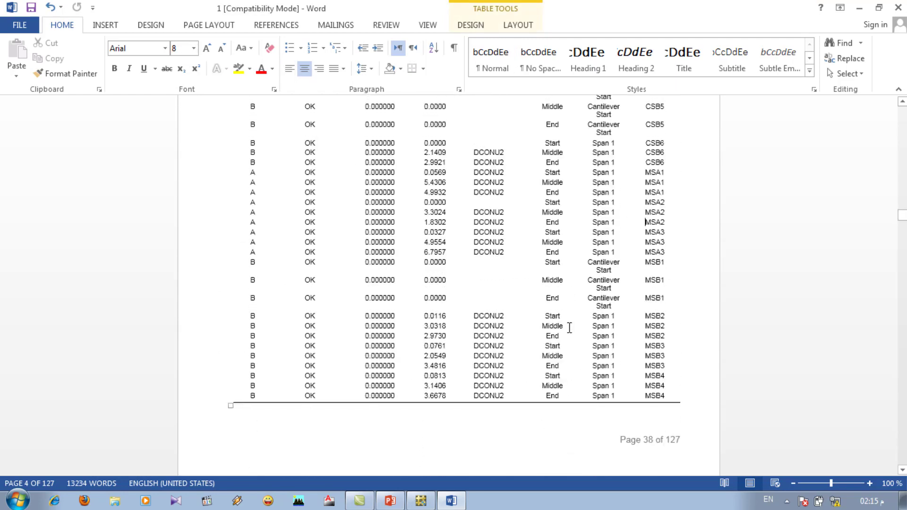
key("Page_Down")
key("Page_Down")
key("Page_Down")
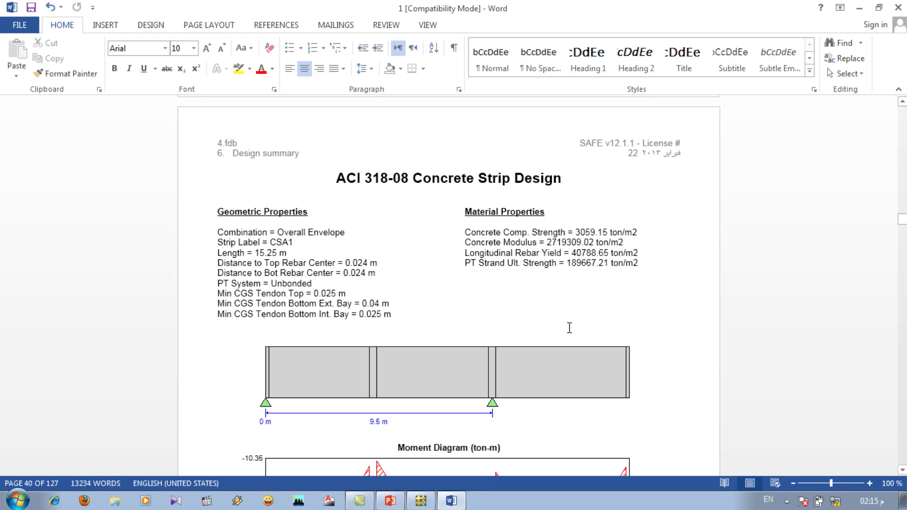
- Examine the strip design diagram pages of the report up to page 61, and close the Word document
key("Page_Down")
key("Page_Down")
key("Page_Down")
key("Page_Down")
key("Page_Down")
key("Page_Down")
key("Page_Down")
key("Page_Down")
key("Page_Down")
key("Page_Down")
key("Page_Down")
key("Page_Down")
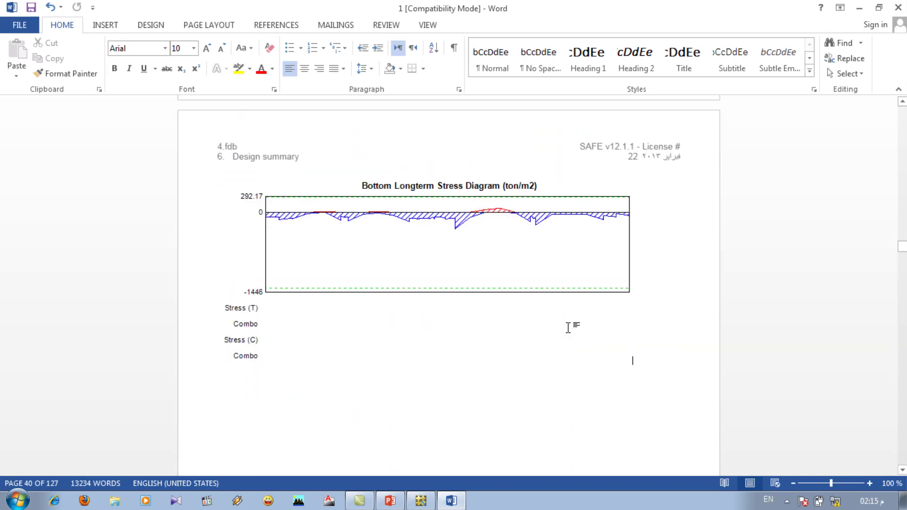
key("Page_Down")
key("Page_Down")
key("Page_Down")
key("Page_Down")
key("Page_Down")
key("Page_Down")
key("Page_Down")
key("Page_Down")
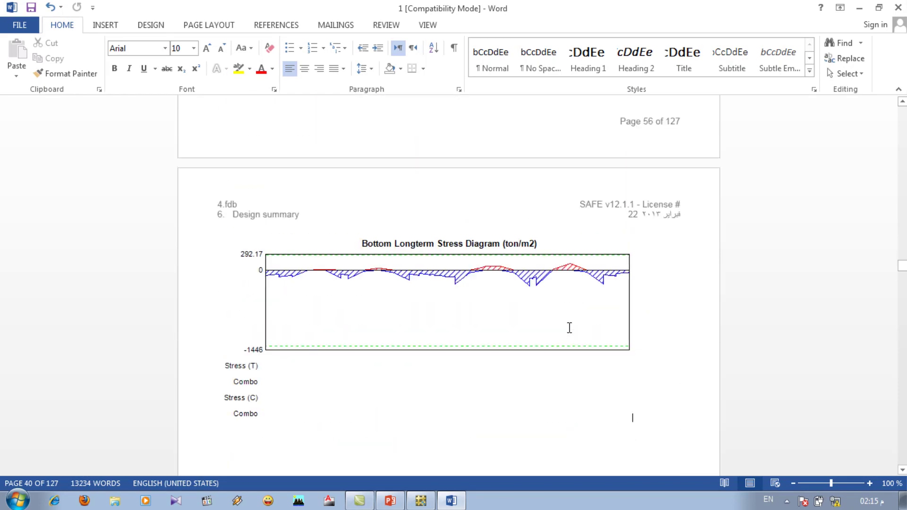
key("Page_Down")
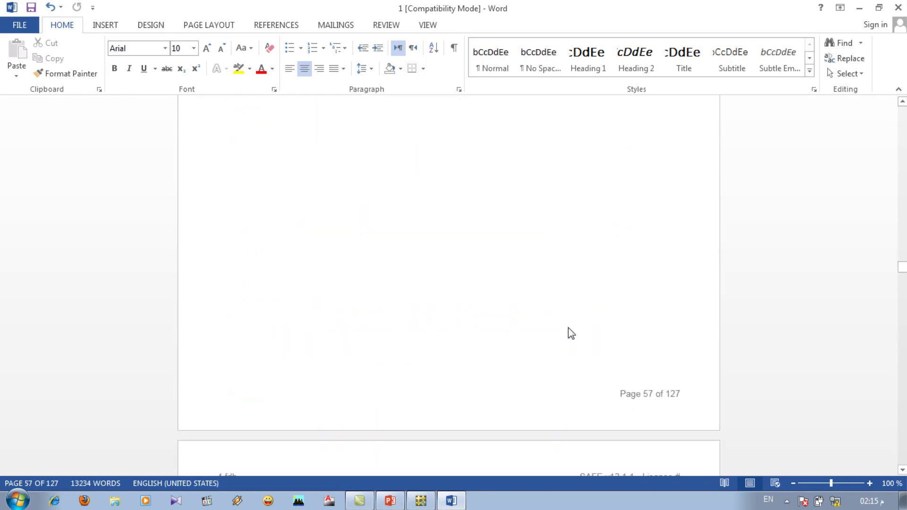
key("Page_Up")
key("Page_Down")
key("Page_Down")
key("Page_Down")
key("Page_Down")
key("Page_Down")
key("Page_Down")
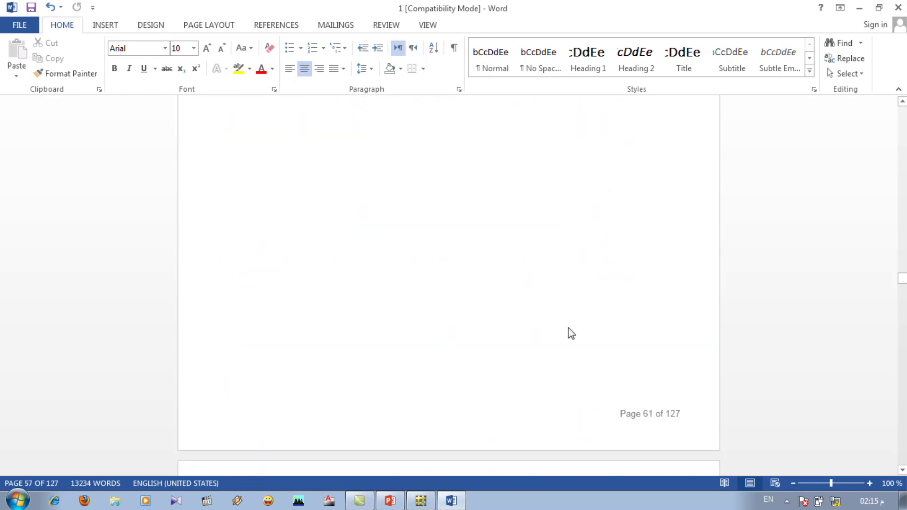
left_click(899, 10)
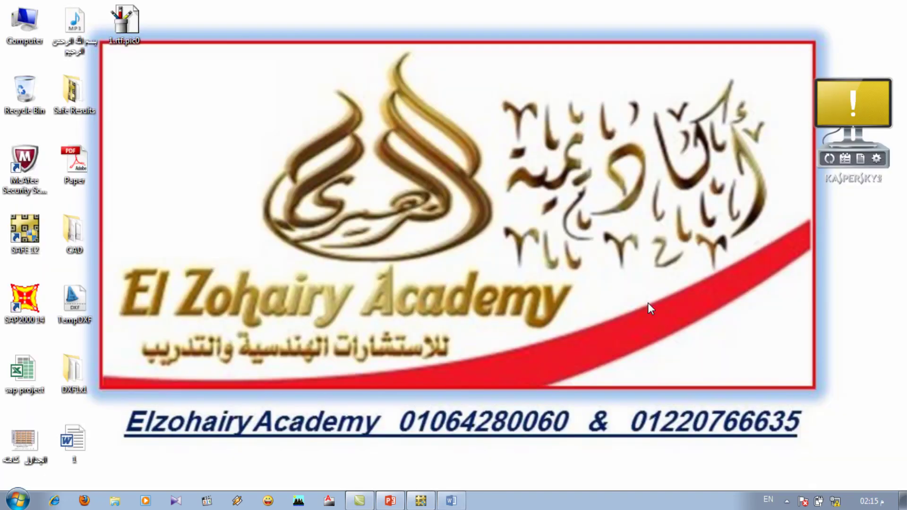
right_click(486, 180)
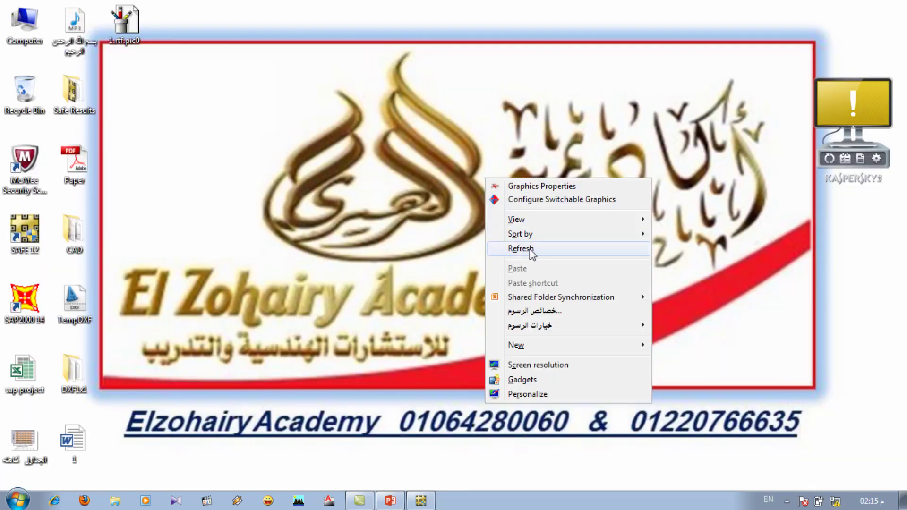
left_click(528, 252)
left_click(413, 504)
left_click(413, 504)
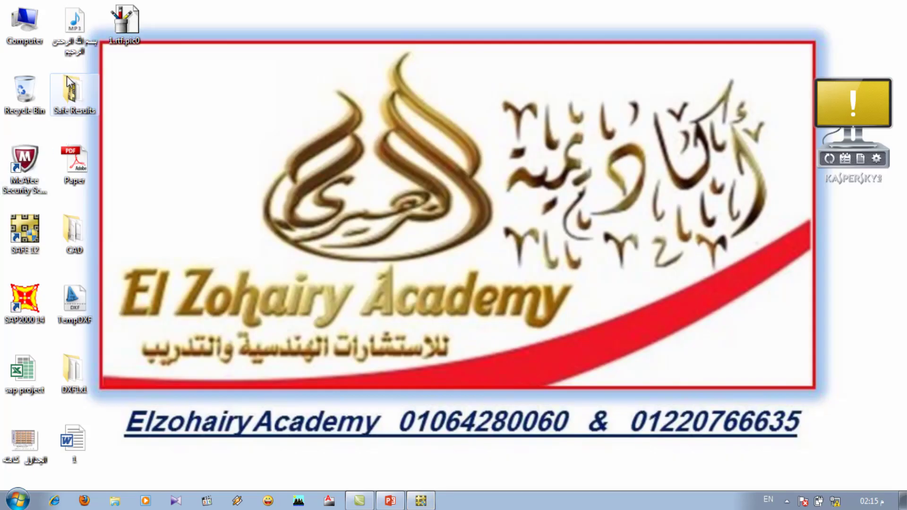
- Open the 3 Beam Rebar drawing from the desktop CAD folder in AutoCAD and zoom to its extents
double_click(72, 231)
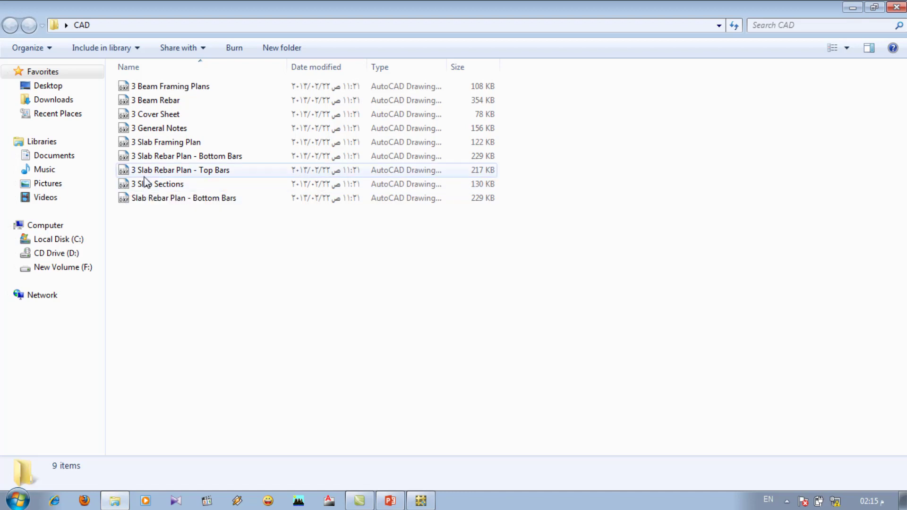
double_click(179, 101)
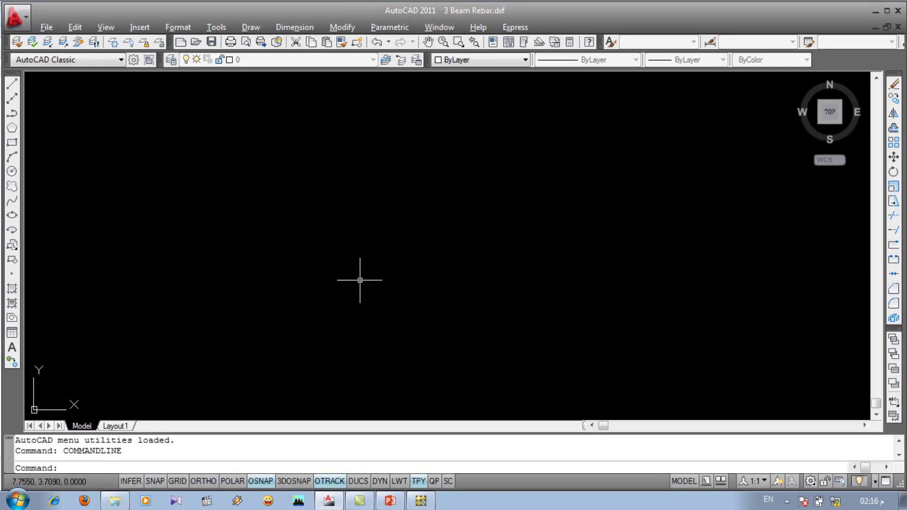
type("z")
key("Return")
type("e")
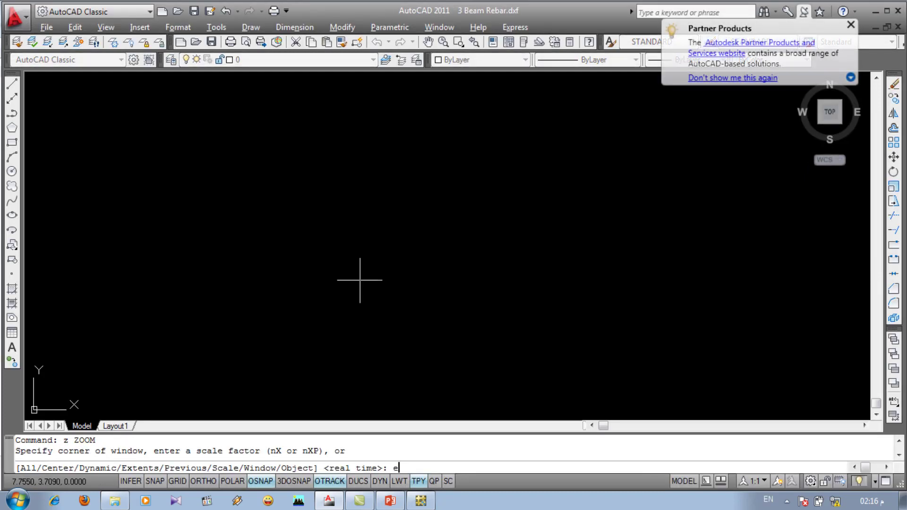
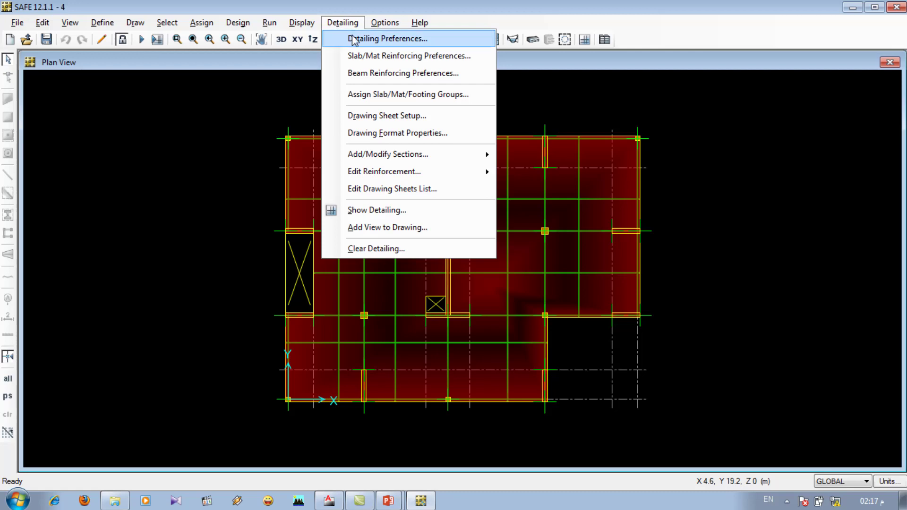
- Open the Detailing Preferences in SAFE, and switch to AutoCAD to examine the length dimensions and bar callouts of the beam drawing
left_click(355, 39)
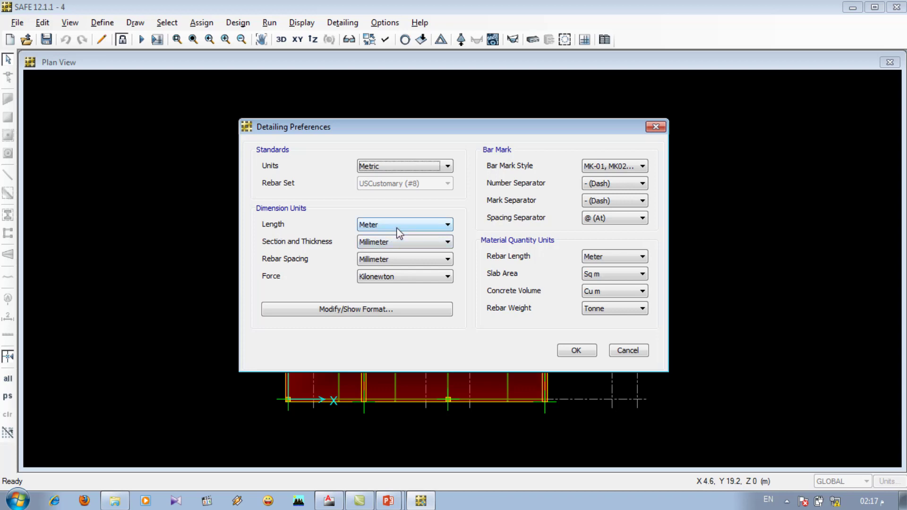
left_click(330, 501)
scroll(113, 133, "up", 5)
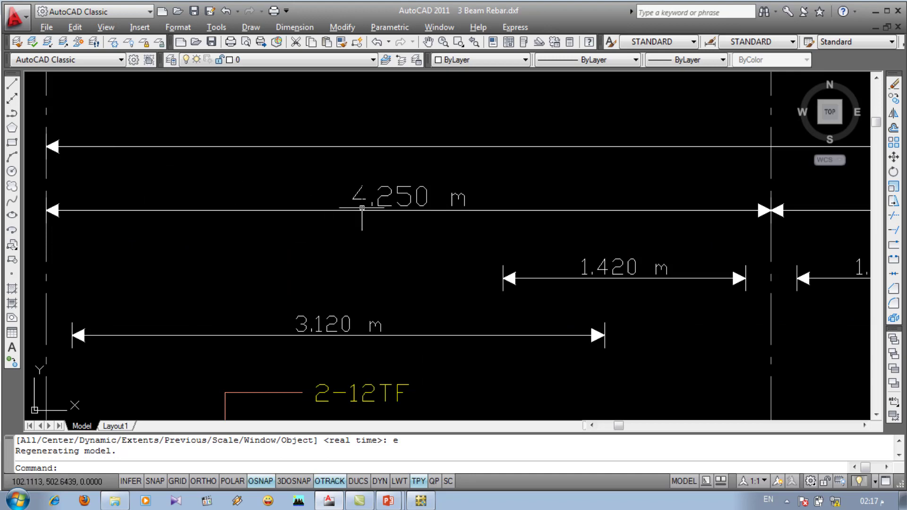
middle_click_drag(679, 314, 525, 266)
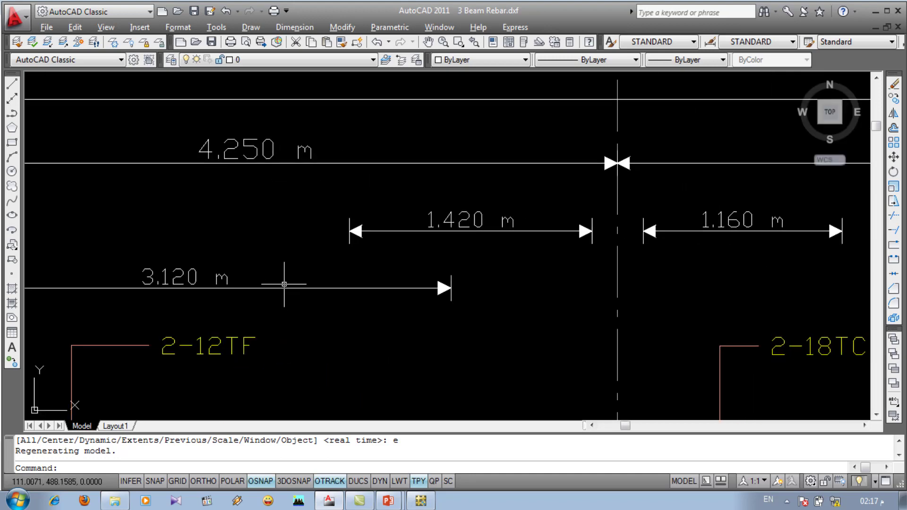
scroll(547, 292, "down", 5)
scroll(385, 236, "up", 6)
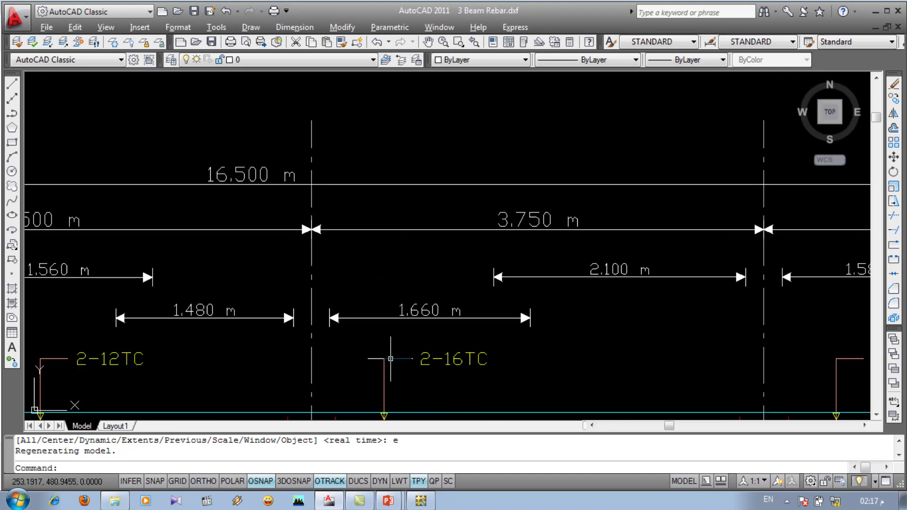
- Switch back to SAFE and review the dimension length unit choices in the Detailing Preferences, keeping Meter
left_click(410, 506)
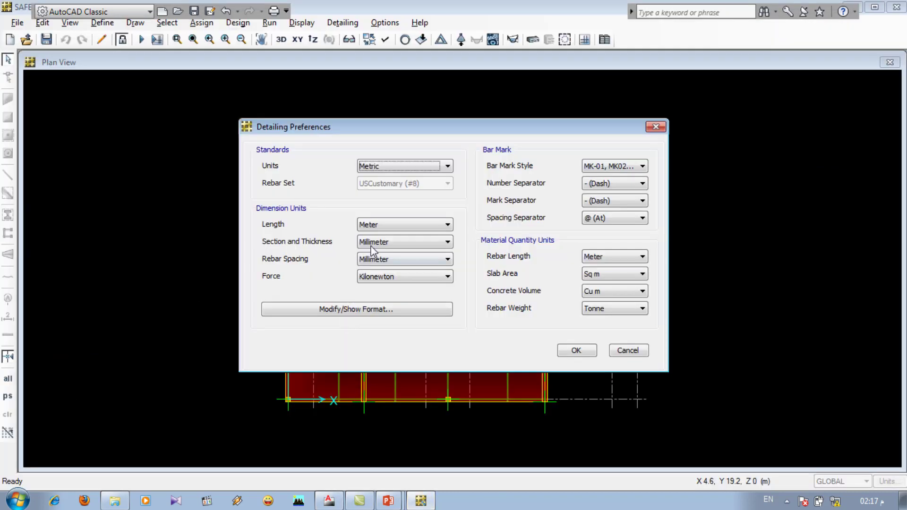
left_click(403, 226)
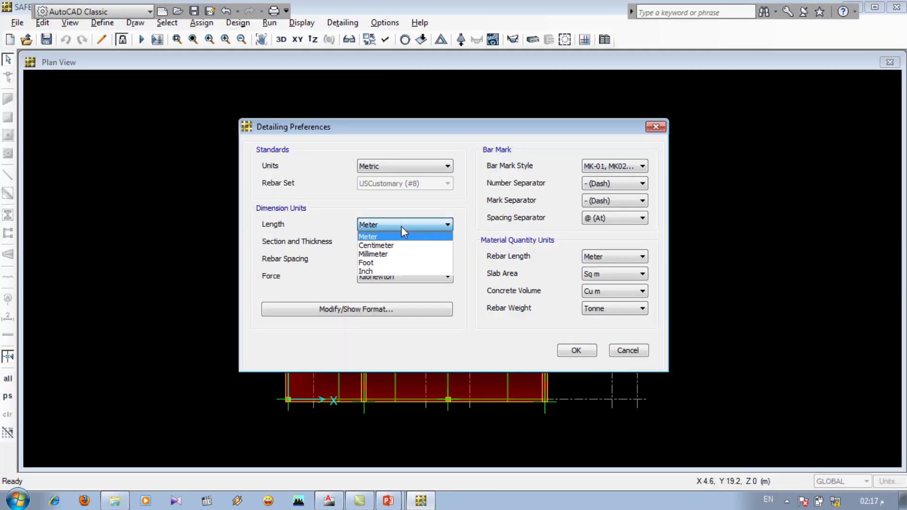
left_click(401, 226)
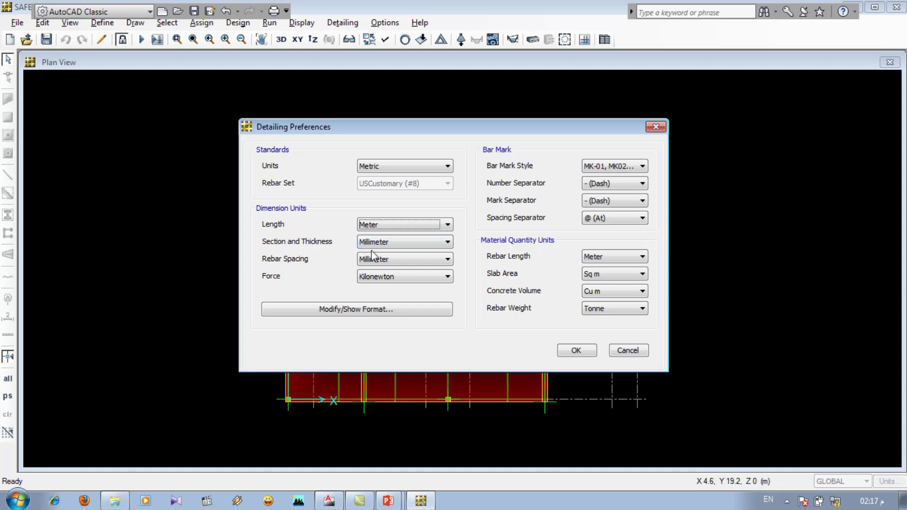
- Switch to AutoCAD and examine the span dimensions and the width and depth dimensions of section CB1 A in the beam drawing
left_click(327, 500)
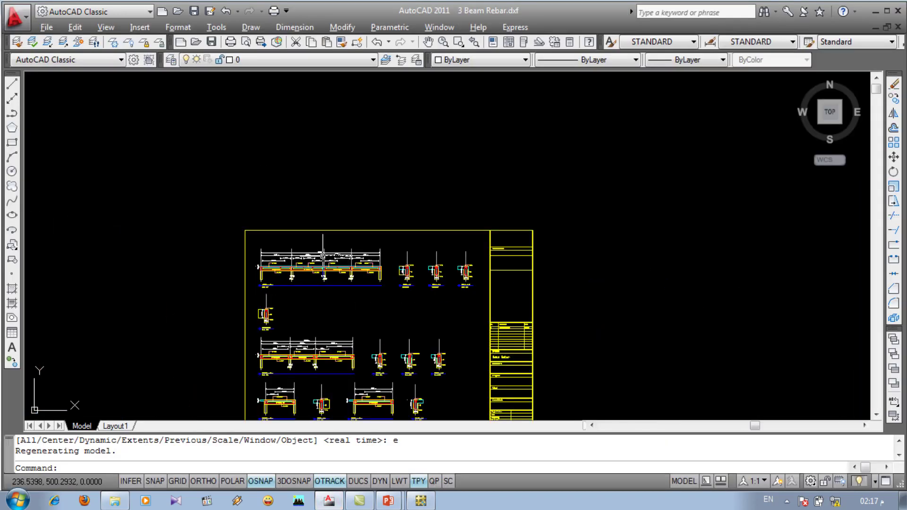
scroll(322, 255, "up", 10)
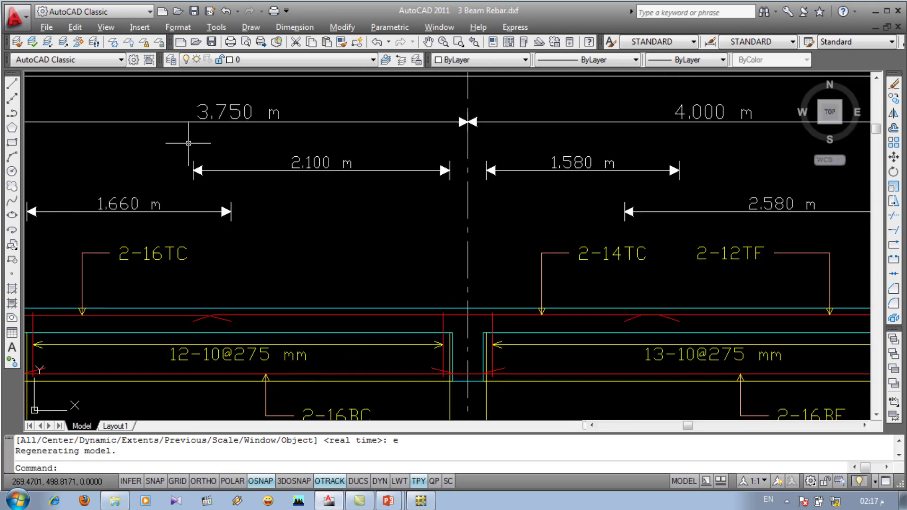
scroll(217, 153, "down", 8)
scroll(359, 189, "up", 8)
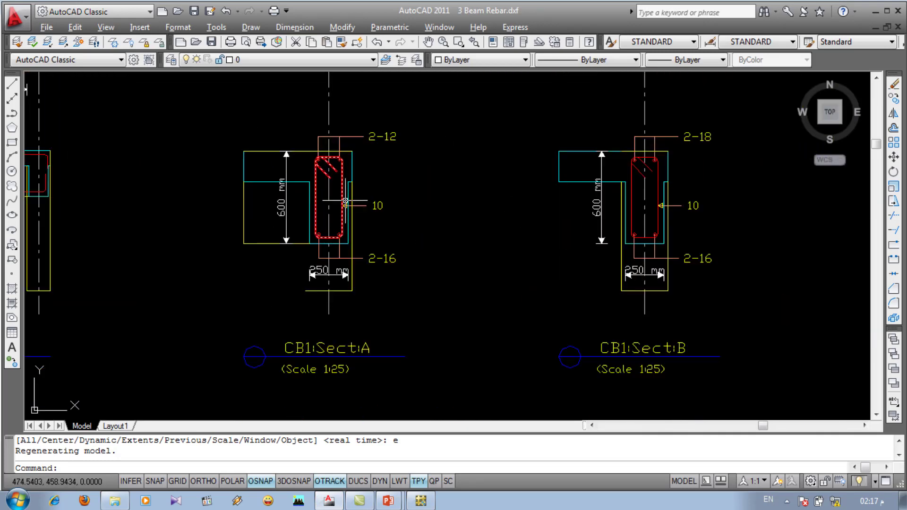
scroll(342, 271, "up", 5)
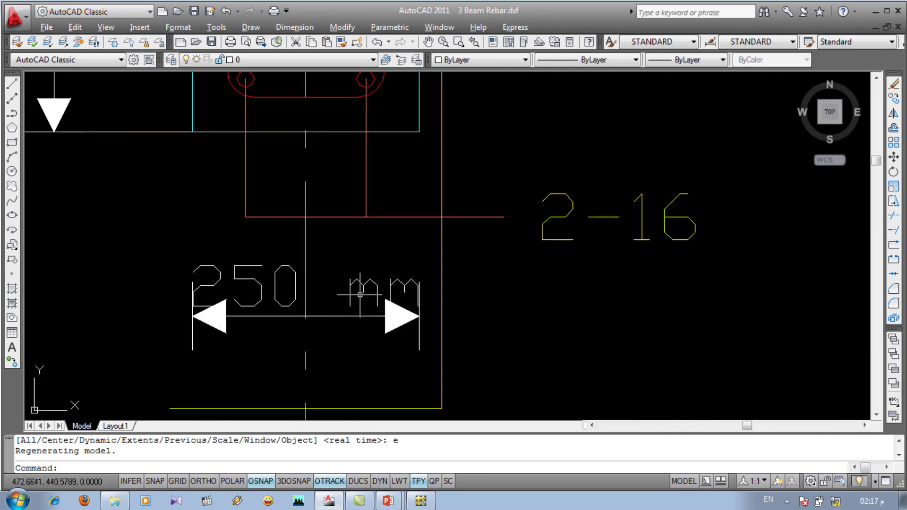
scroll(401, 295, "down", 5)
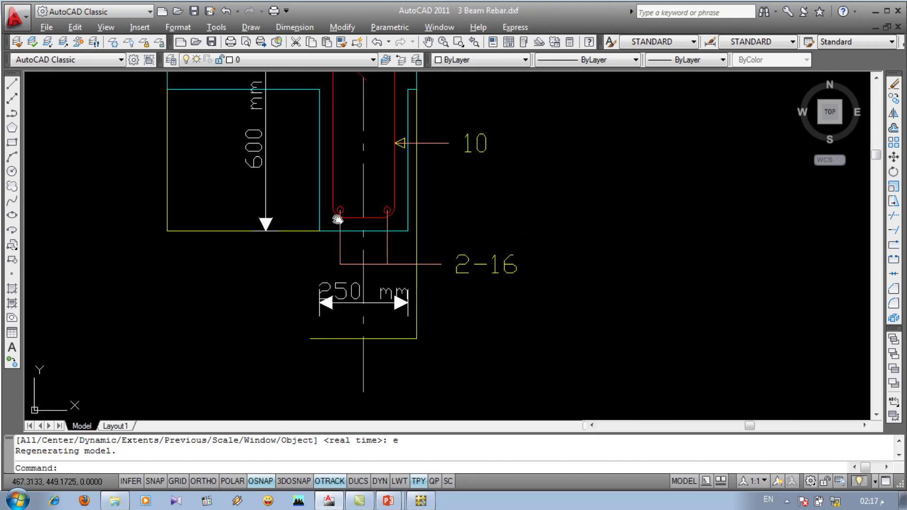
middle_click_drag(338, 219, 289, 280)
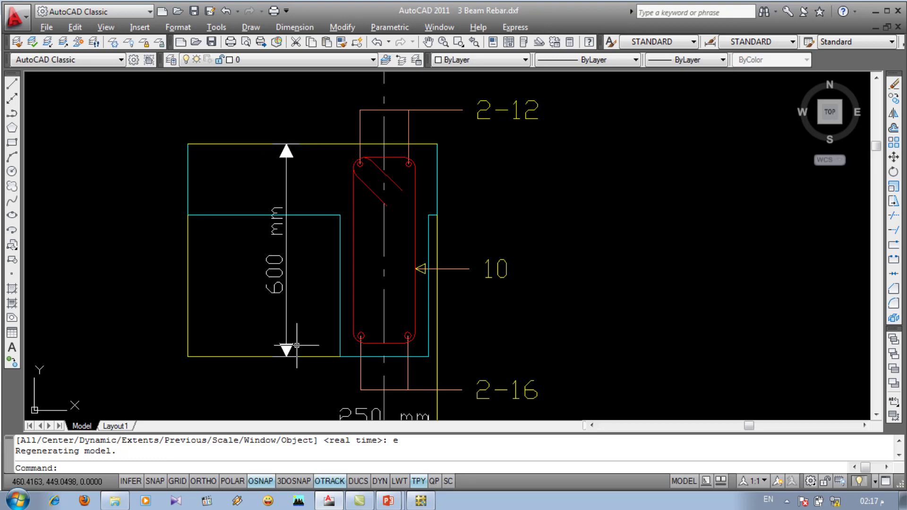
- Return to SAFE and set the section and thickness dimension unit to Meter in the Detailing Preferences
left_click(421, 501)
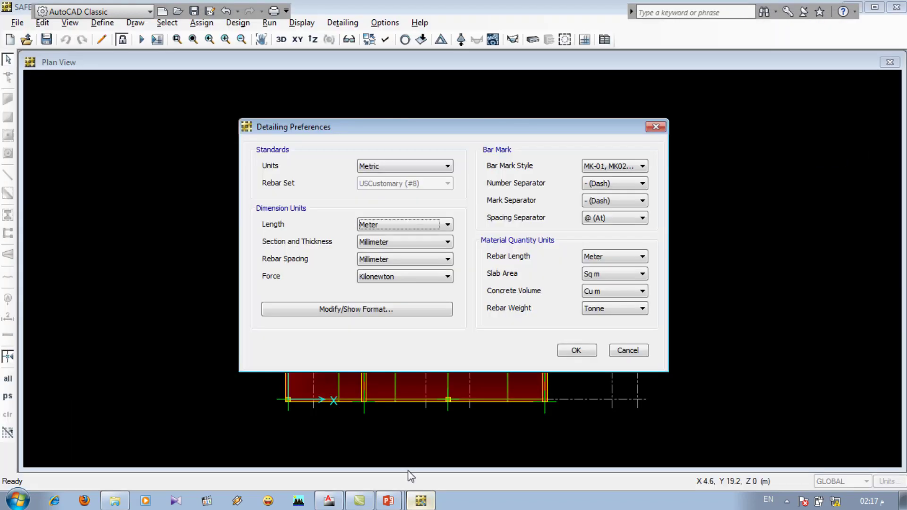
left_click(384, 242)
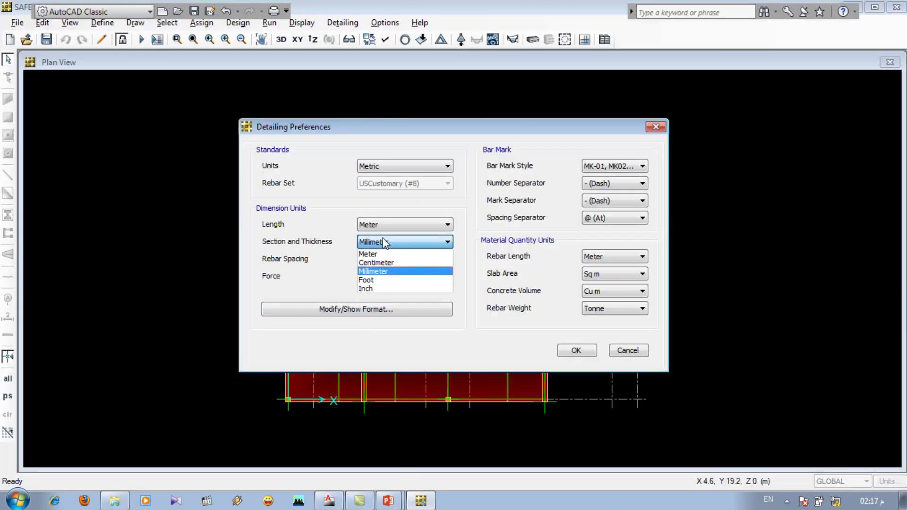
left_click(382, 254)
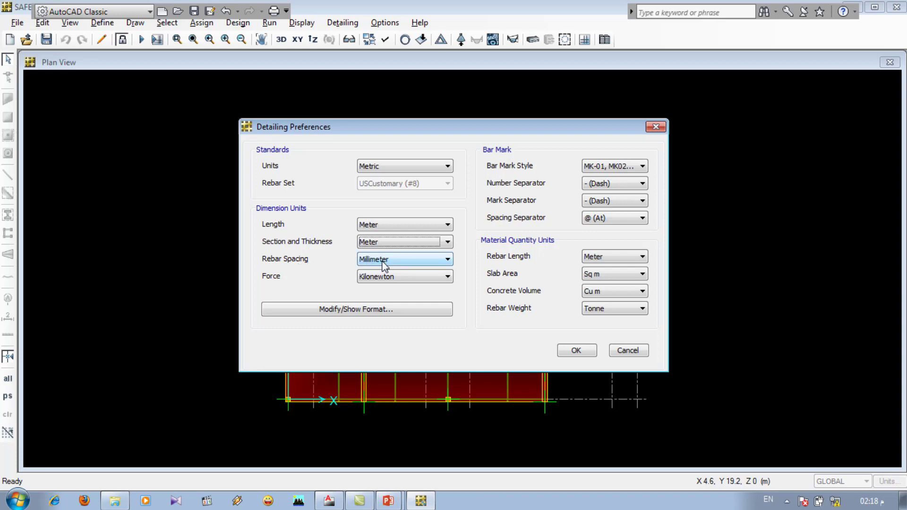
- Switch to AutoCAD and examine the stirrup callout with its bar spacing on the beam elevation
left_click(329, 500)
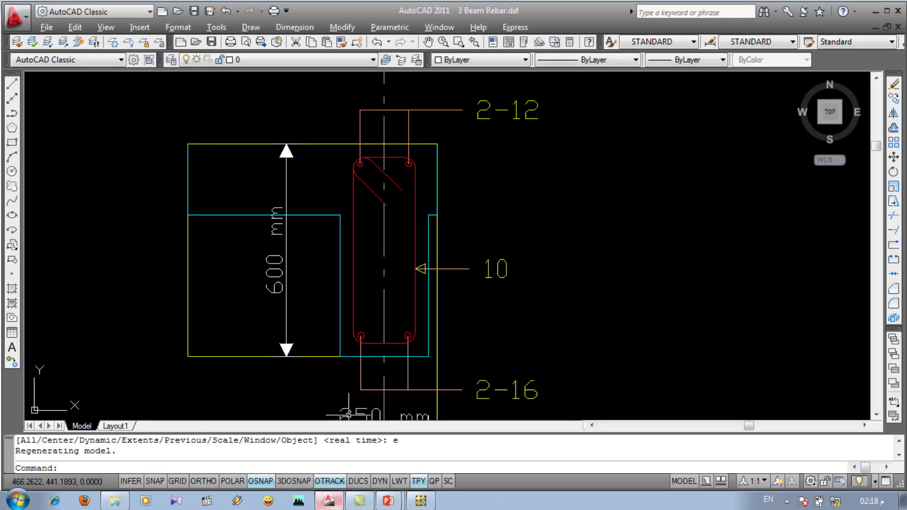
scroll(348, 414, "down", 5)
scroll(344, 355, "up", 8)
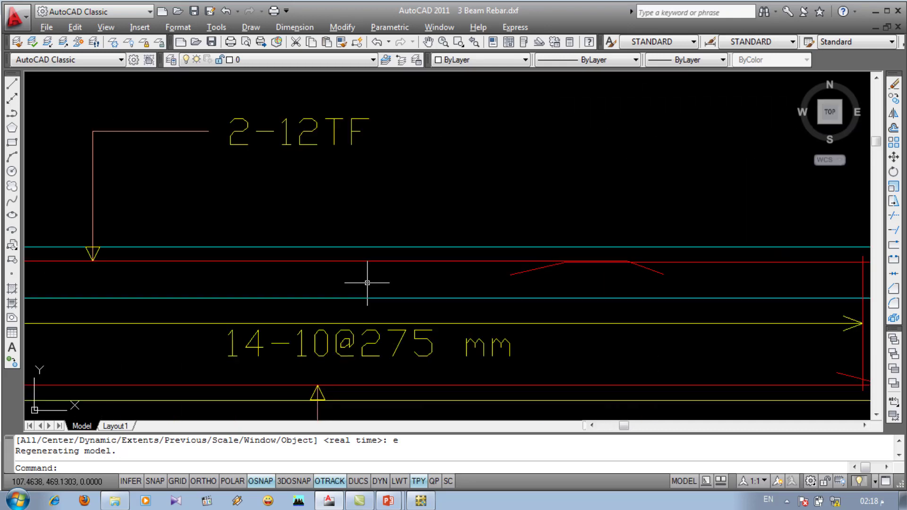
scroll(367, 282, "up", 3)
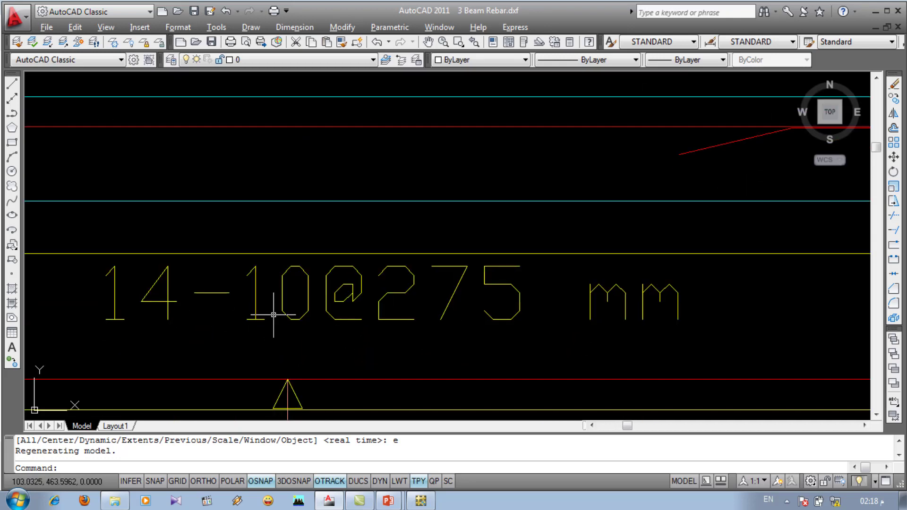
left_click(521, 343)
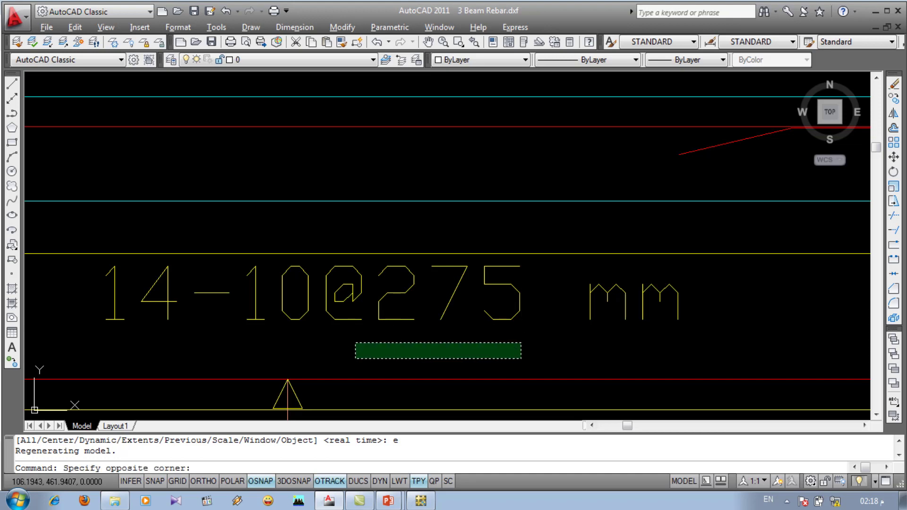
left_click(356, 358)
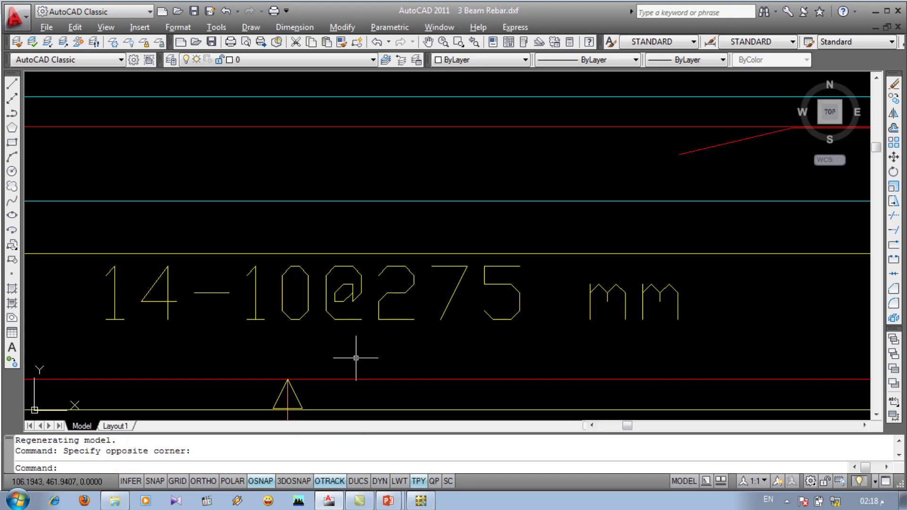
- Return to SAFE and set the force dimension unit to Tonne in the Detailing Preferences
left_click(431, 501)
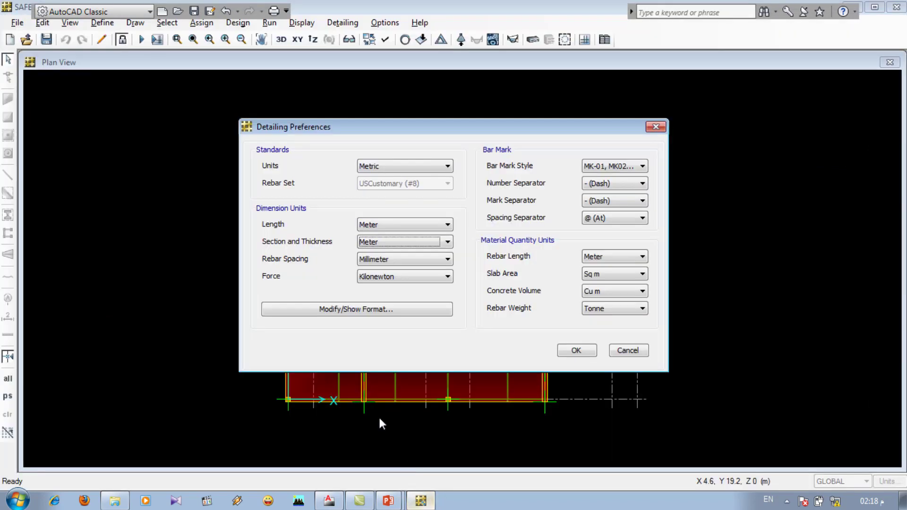
left_click(381, 279)
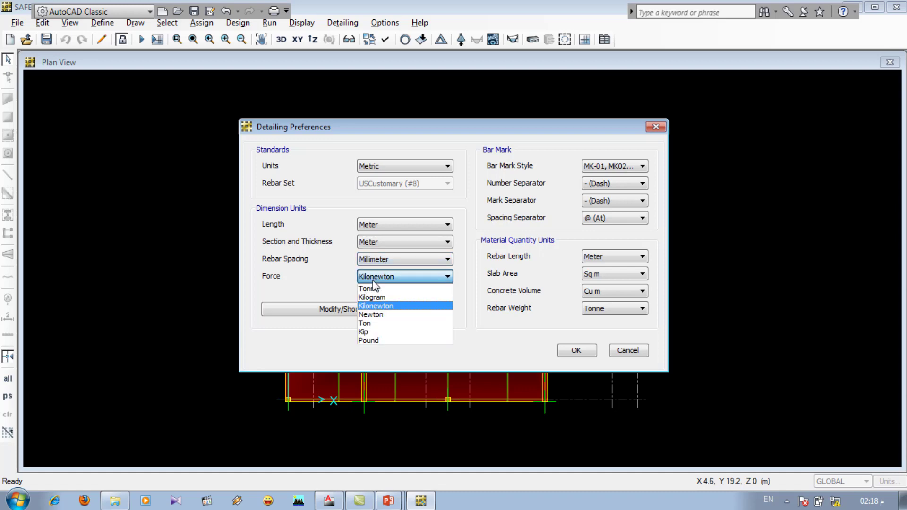
left_click(395, 291)
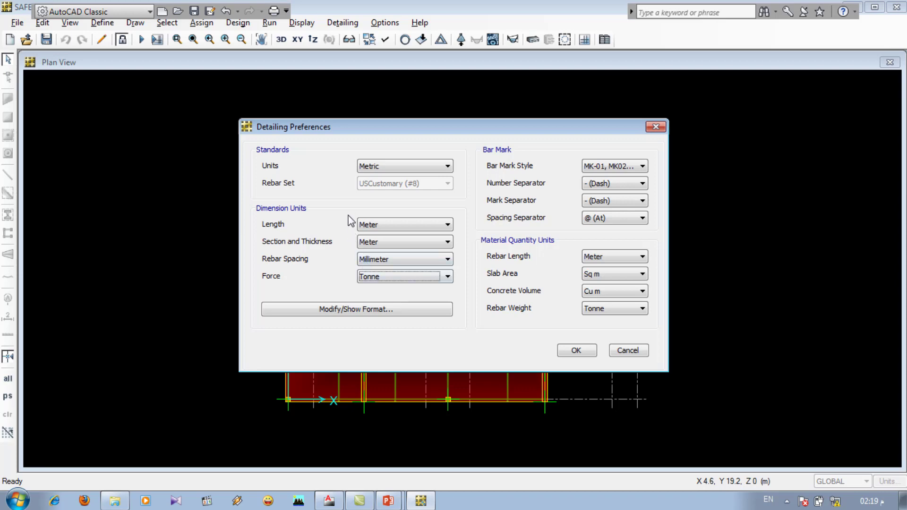
- Review the SI number format and rounding options of the dimension format, and cancel the Detailing Preferences
left_click(353, 312)
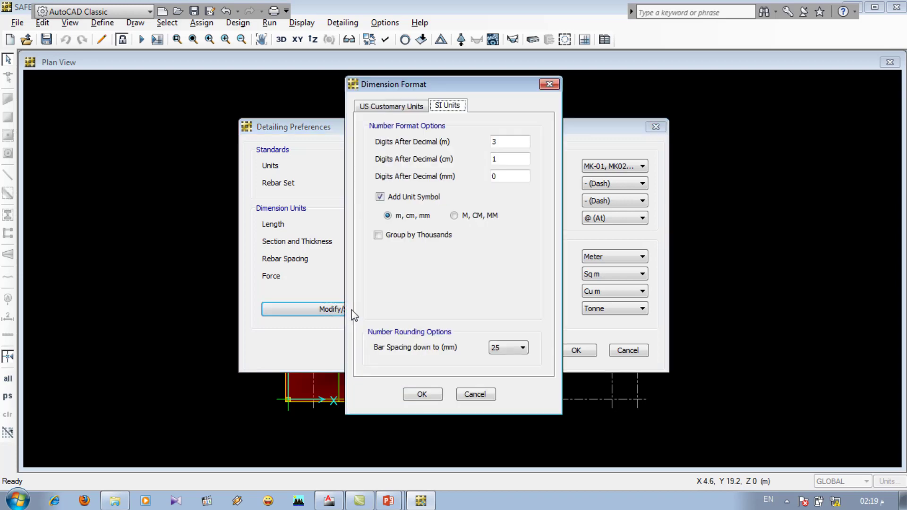
left_click(473, 394)
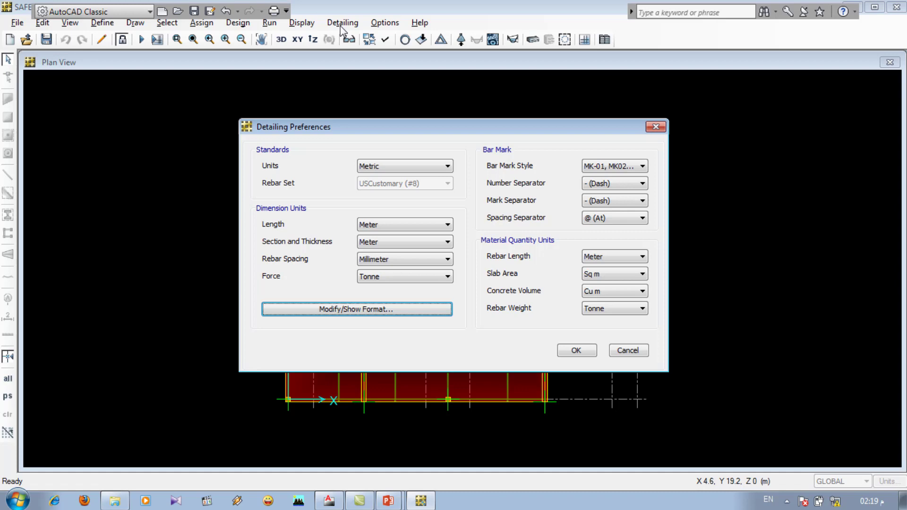
left_click(637, 350)
- Open the Slab/Mat Reinforcing Preferences and review the general display and rebar selection settings
left_click(300, 24)
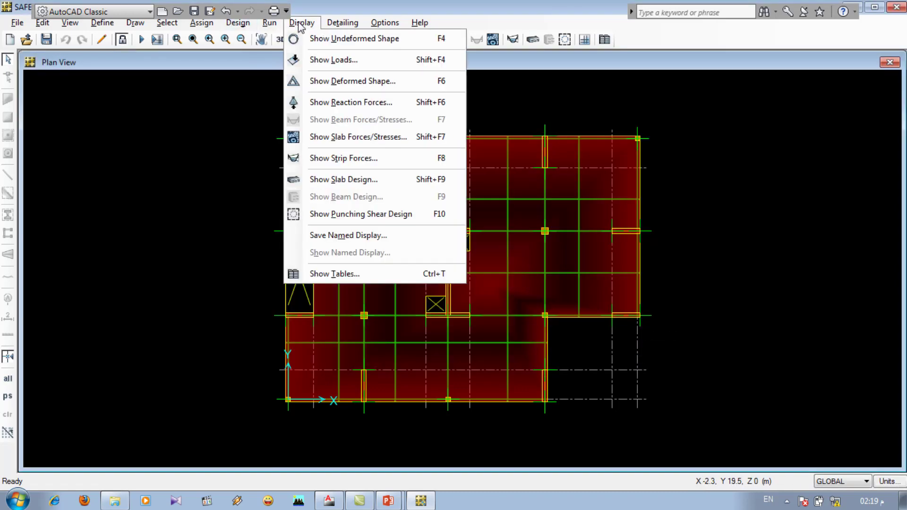
mouse_move(337, 28)
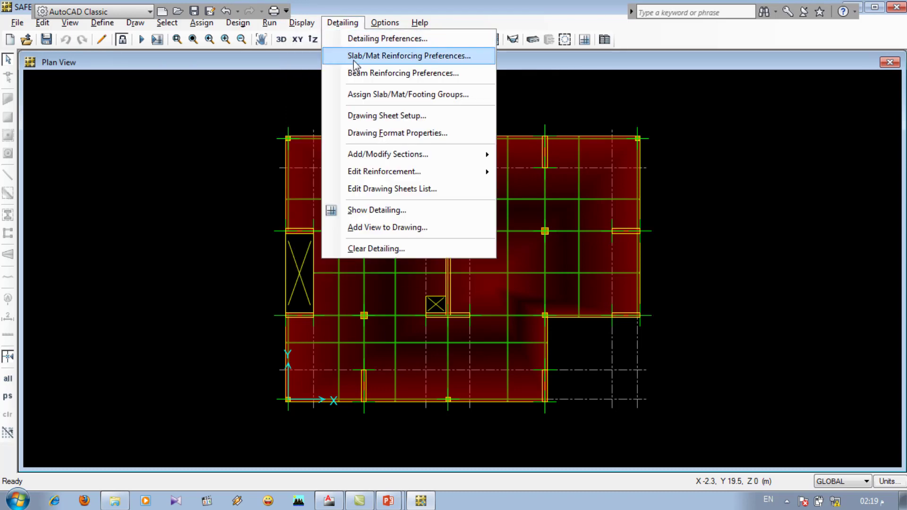
left_click(459, 58)
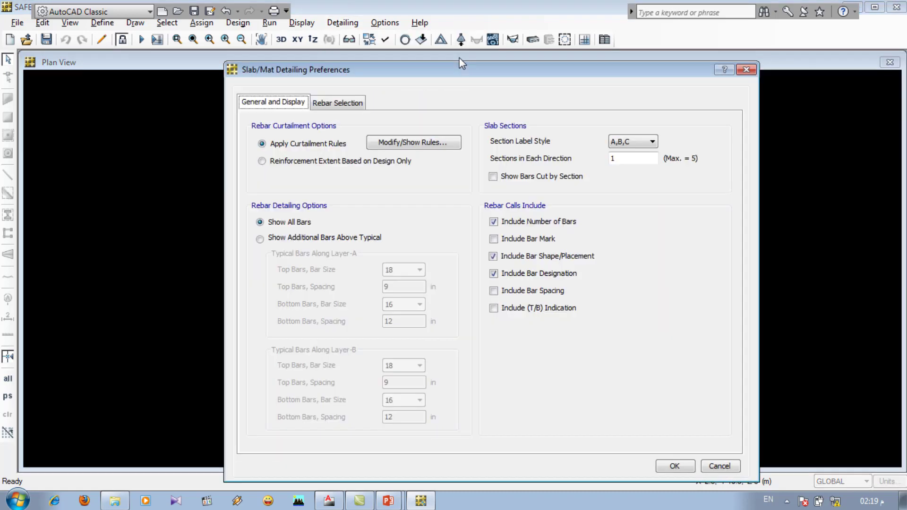
left_click(326, 109)
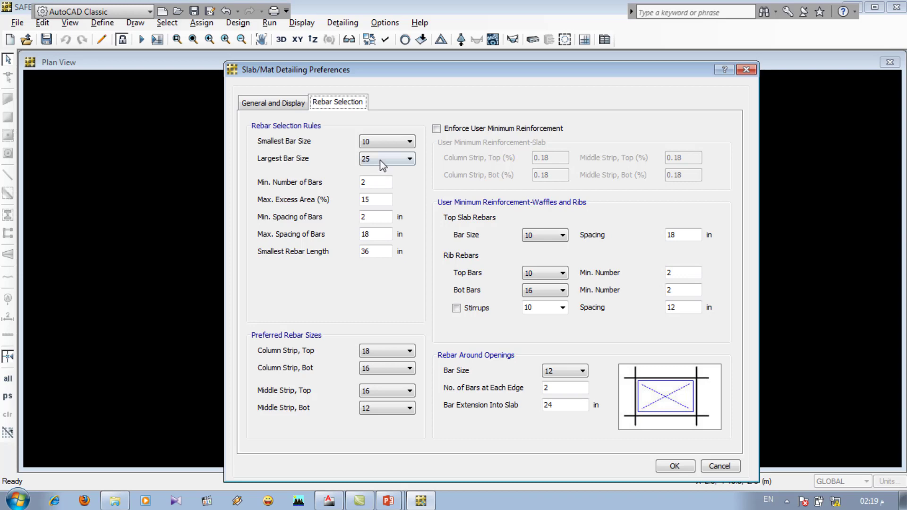
- Set the largest slab bar size to 10 in the rebar selection rules, and cancel the preferences
left_click(380, 160)
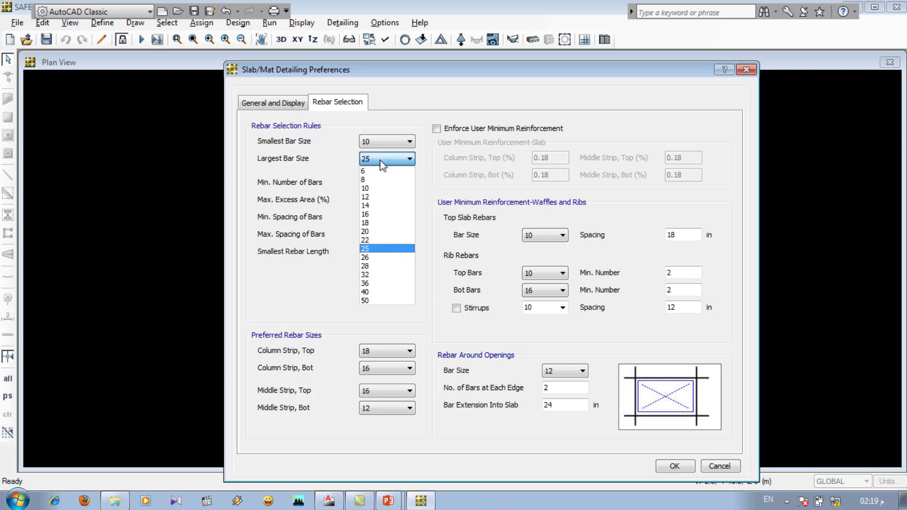
left_click(380, 188)
left_click(379, 184)
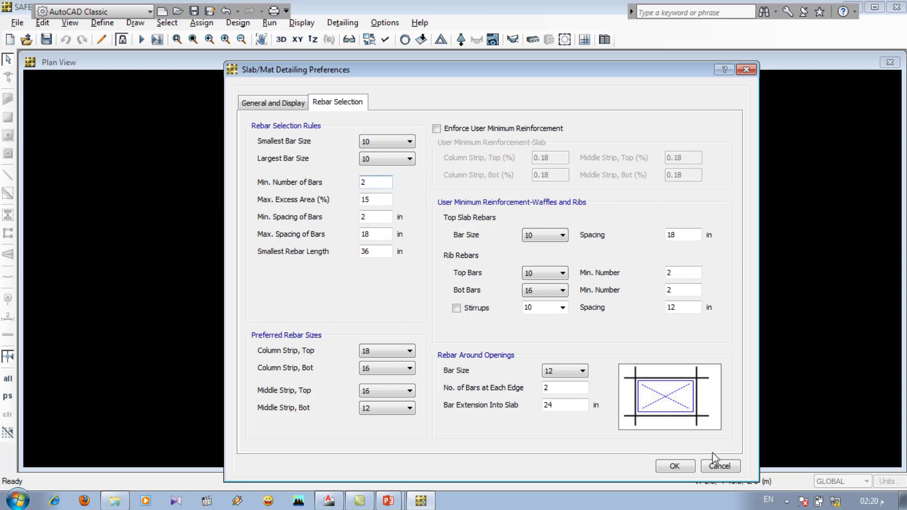
left_click(718, 466)
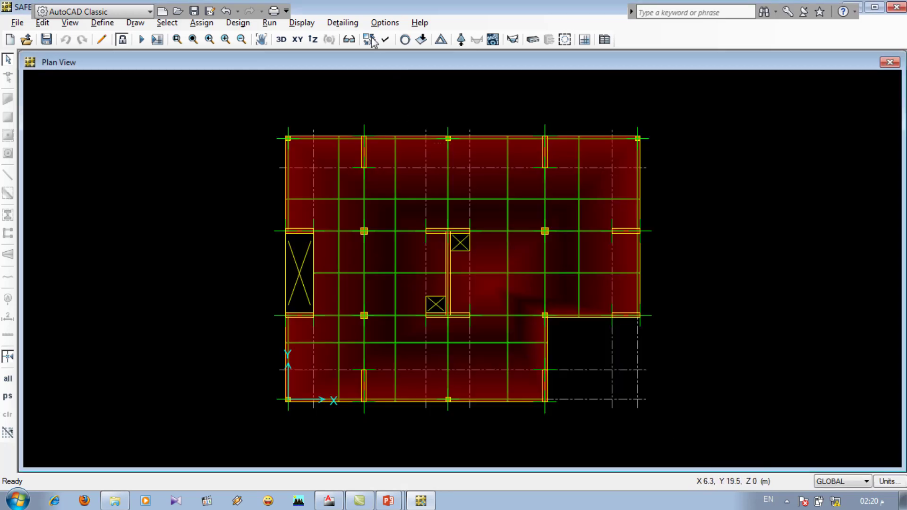
- Open the Beam Reinforcing Preferences and show the rebar selection settings for longitudinal and stirrup bars
left_click(336, 22)
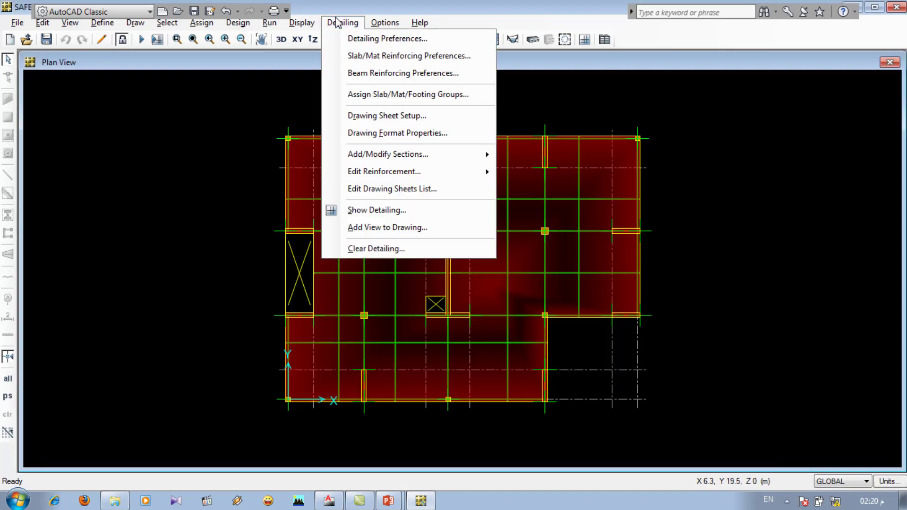
left_click(433, 76)
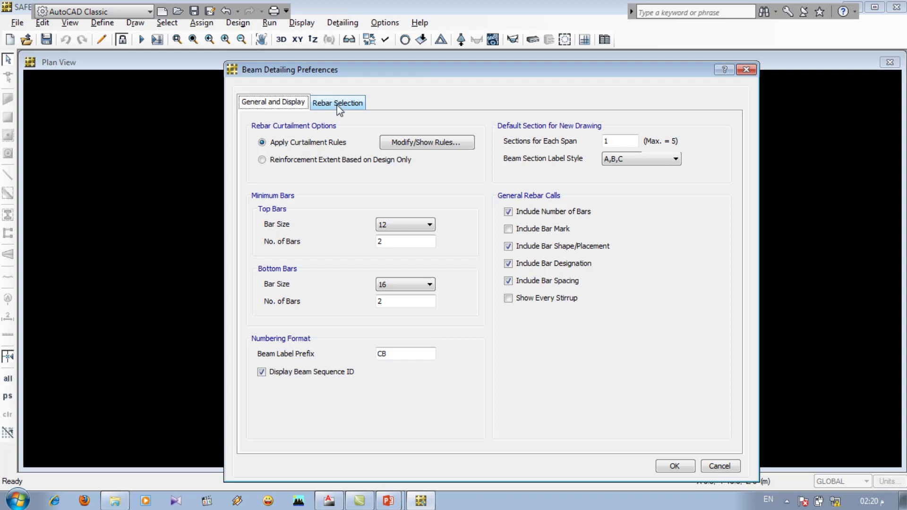
left_click(338, 104)
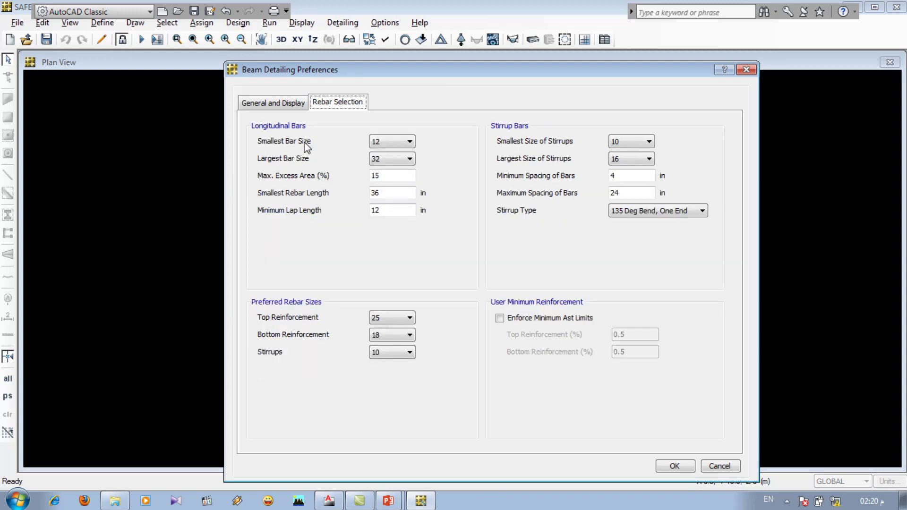
- Try 16 as the largest longitudinal bar size for beams, check the bar size choices, and set the largest size to 12
left_click(377, 160)
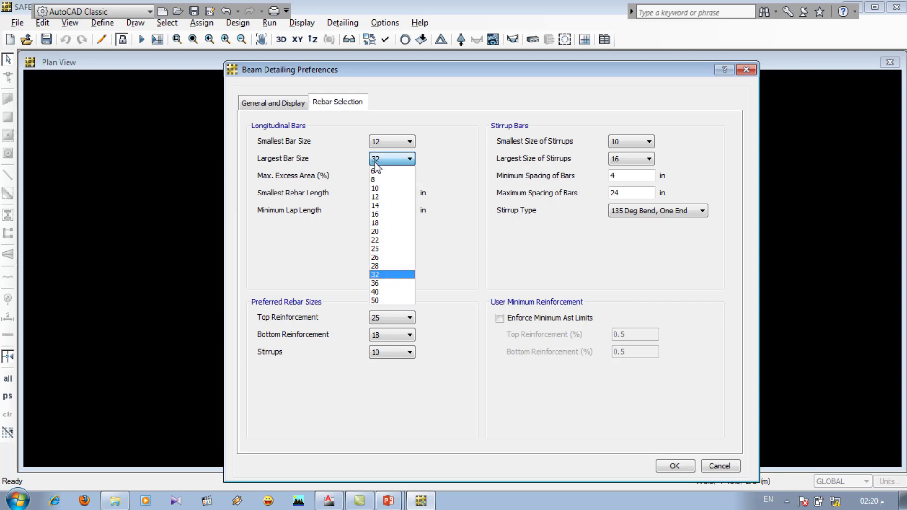
left_click(387, 215)
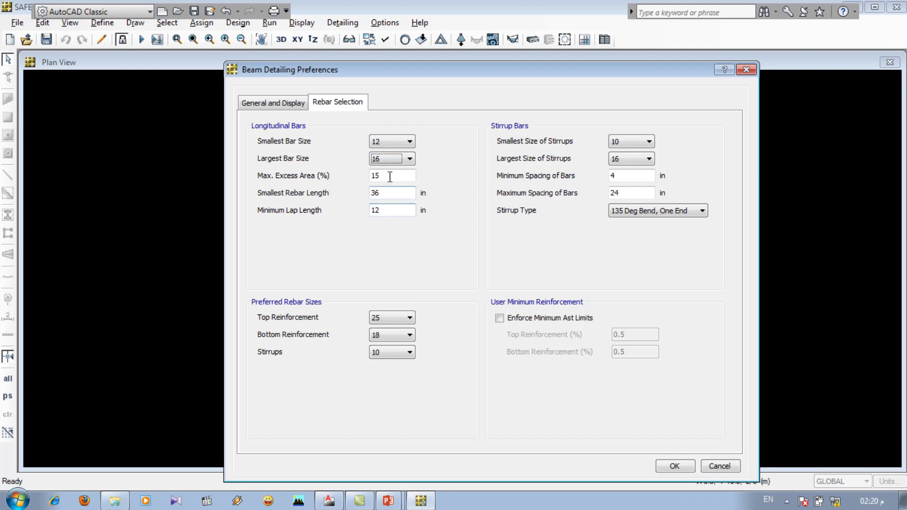
left_click(402, 160)
left_click(400, 161)
left_click(406, 142)
left_click(396, 197)
left_click(404, 142)
left_click(393, 179)
left_click(399, 159)
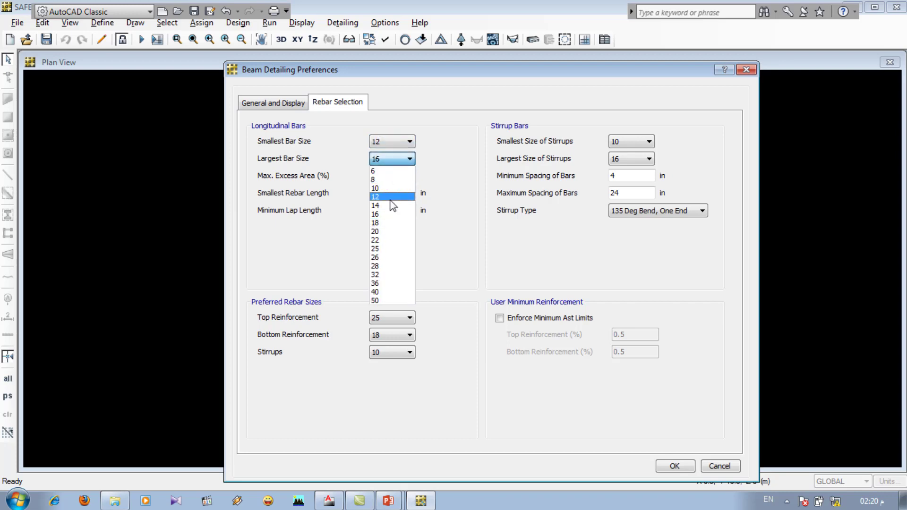
left_click(390, 198)
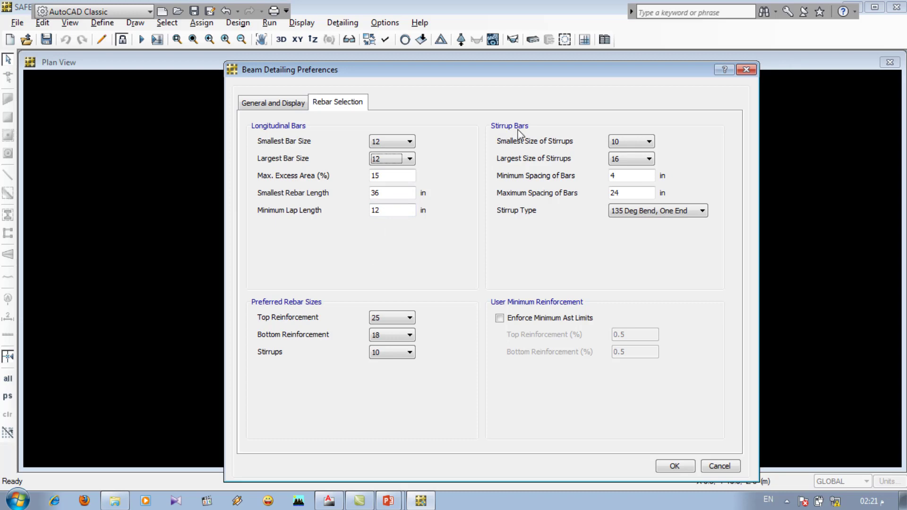
- Set the smallest stirrup size for beams to 8
left_click(620, 143)
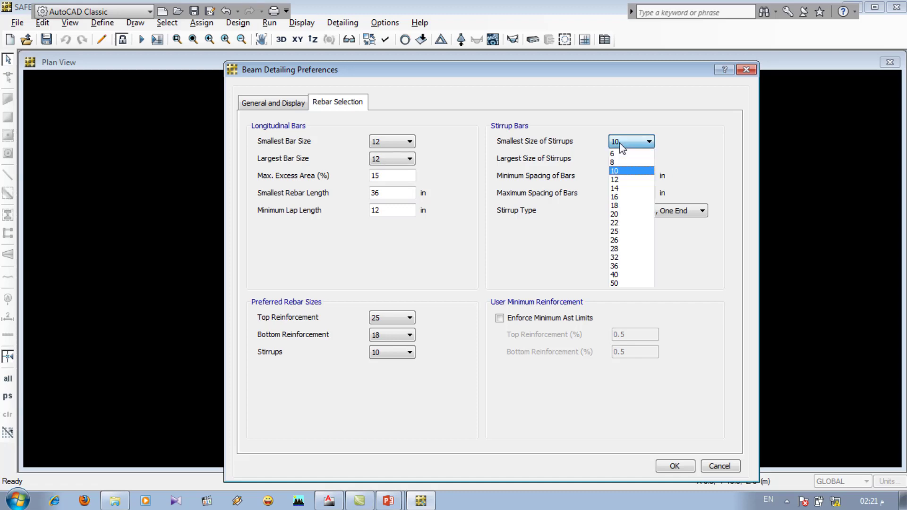
left_click(620, 162)
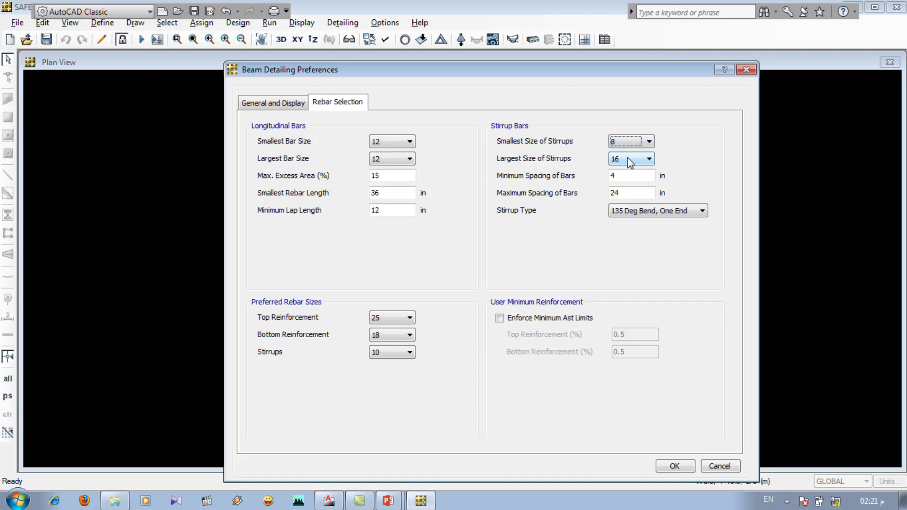
- Choose the largest stirrup size for beams, and accept the beam detailing preferences
left_click(628, 158)
left_click(620, 180)
left_click(674, 466)
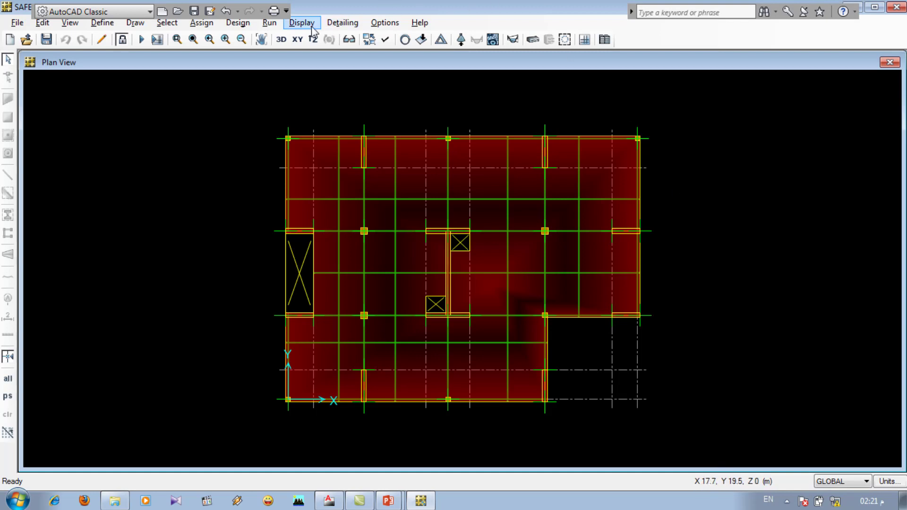
left_click(342, 23)
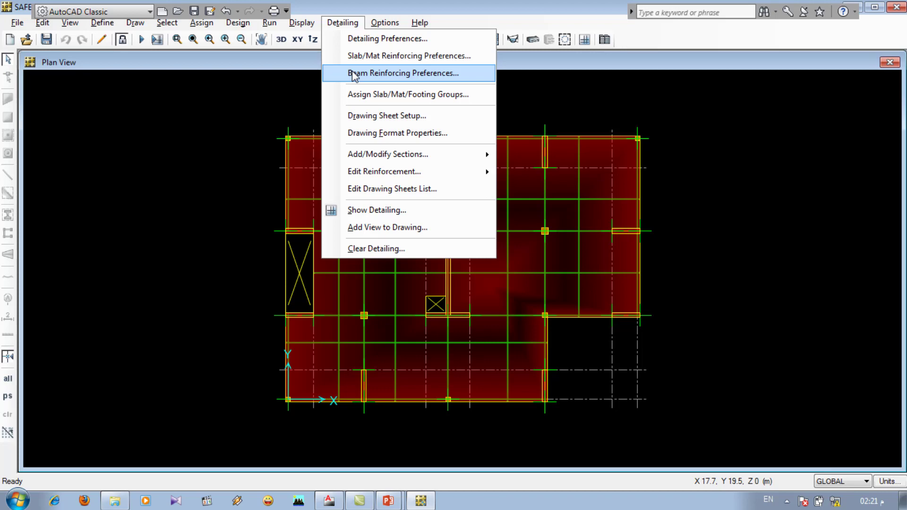
left_click(218, 97)
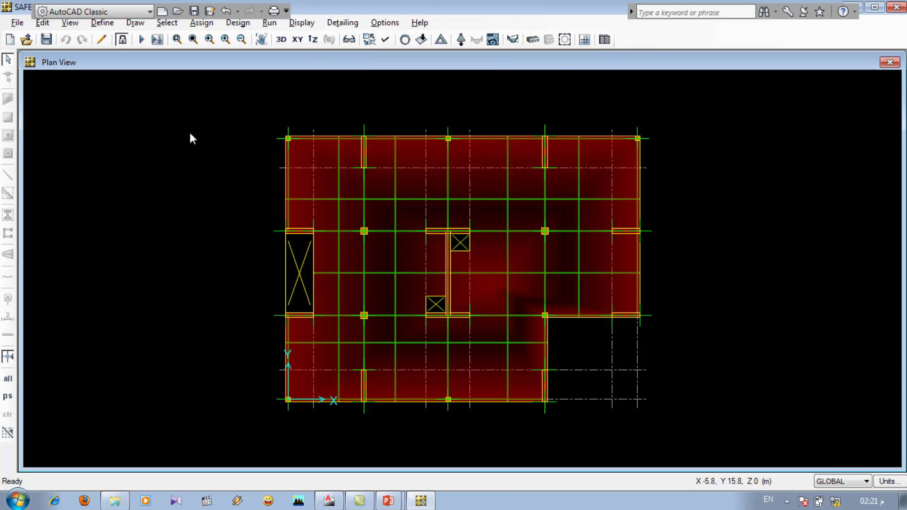
left_click(270, 24)
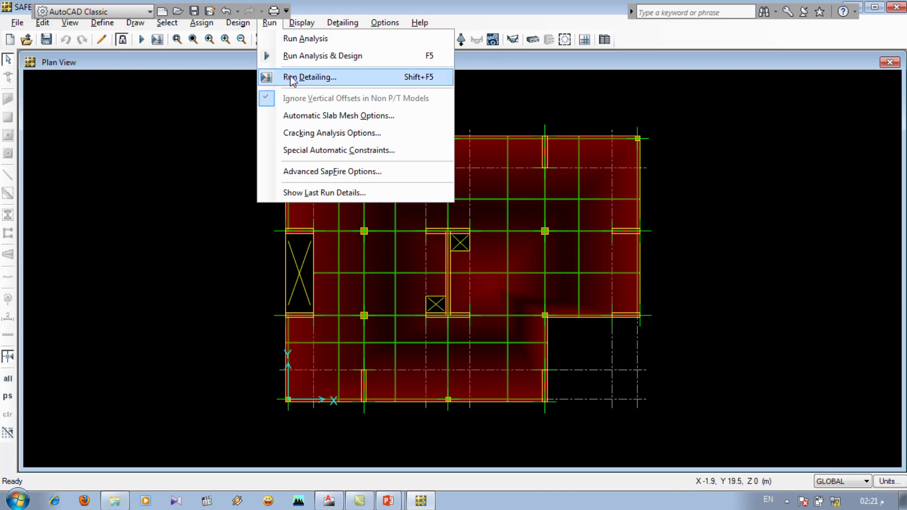
left_click(183, 137)
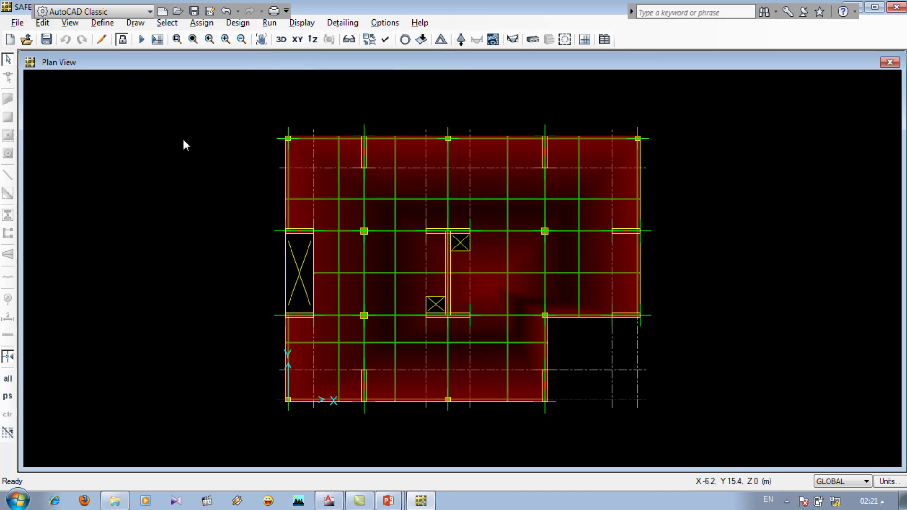
- Close SAFE without saving the model changes, and close AutoCAD with its beam rebar drawing
left_click(894, 6)
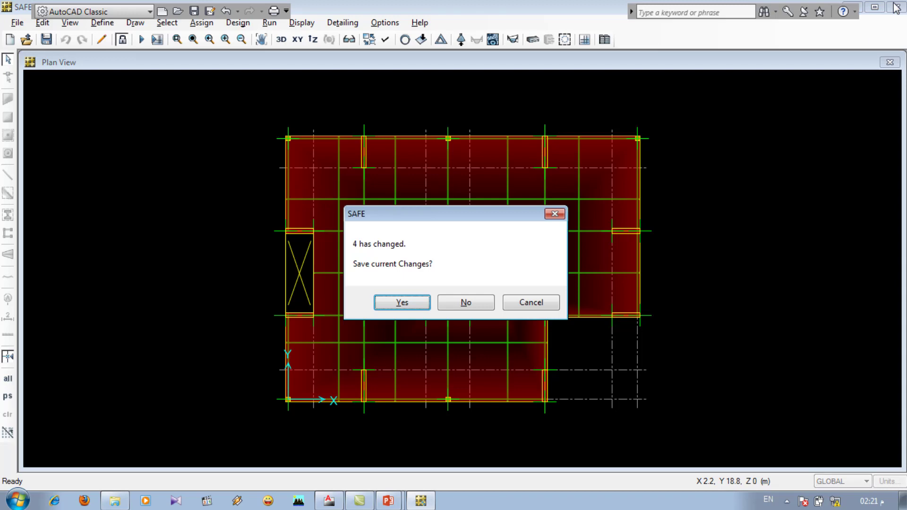
left_click(474, 306)
left_click(648, 97)
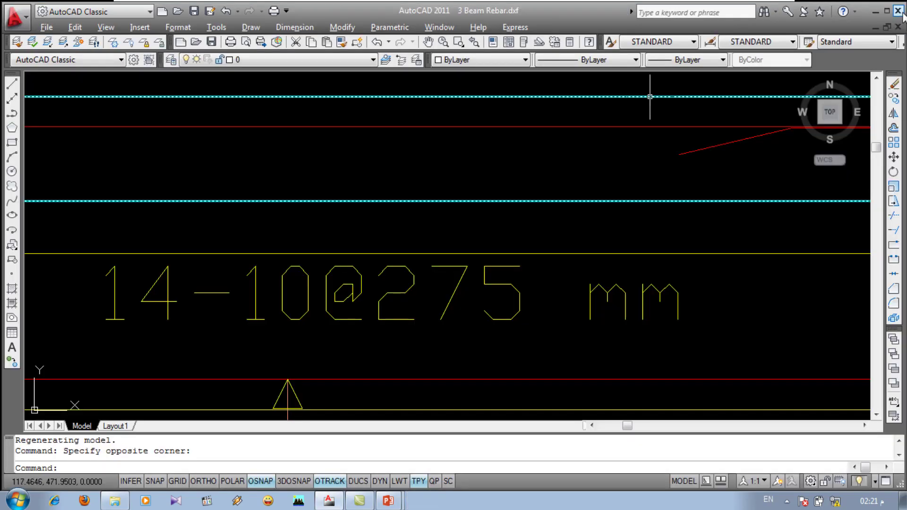
left_click(898, 11)
- End the reinforcement details slide show and discard its ink annotations
left_click(496, 283)
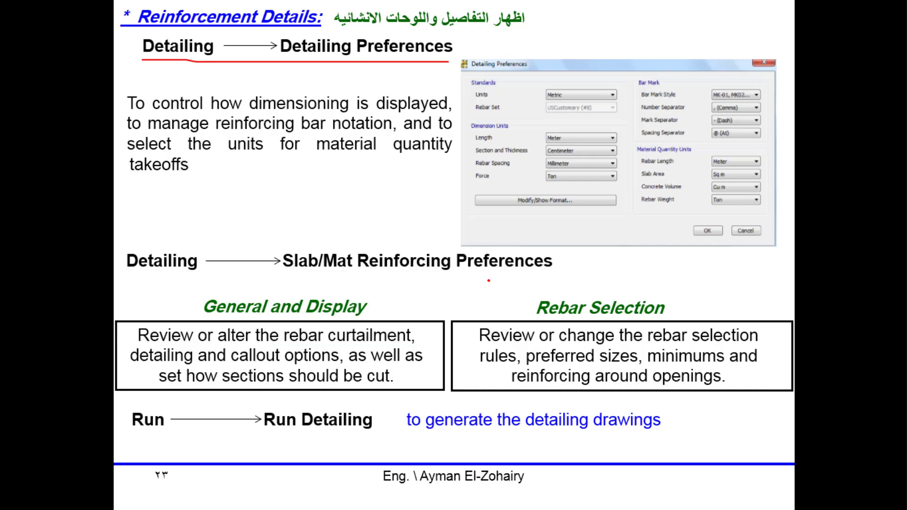
key("Escape")
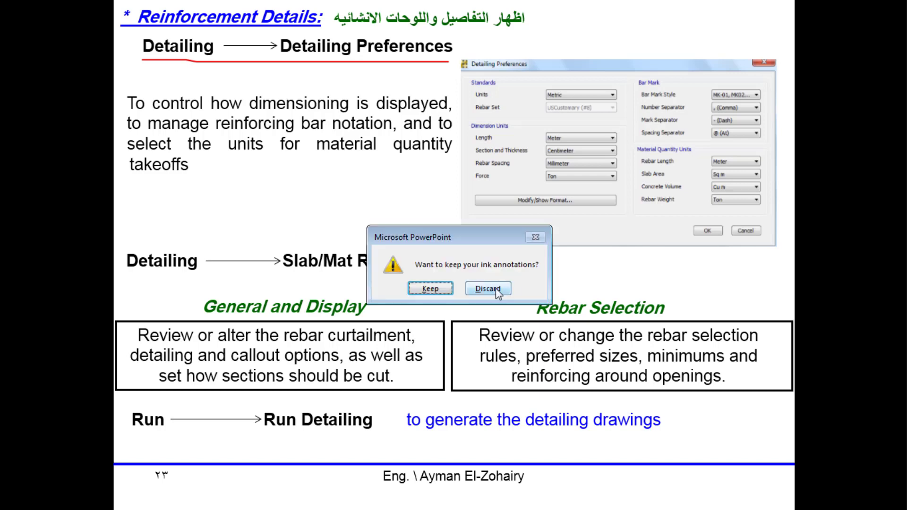
left_click(496, 289)
- Clear the remaining open windows off the desktop, and refresh the desktop
left_click(846, 7)
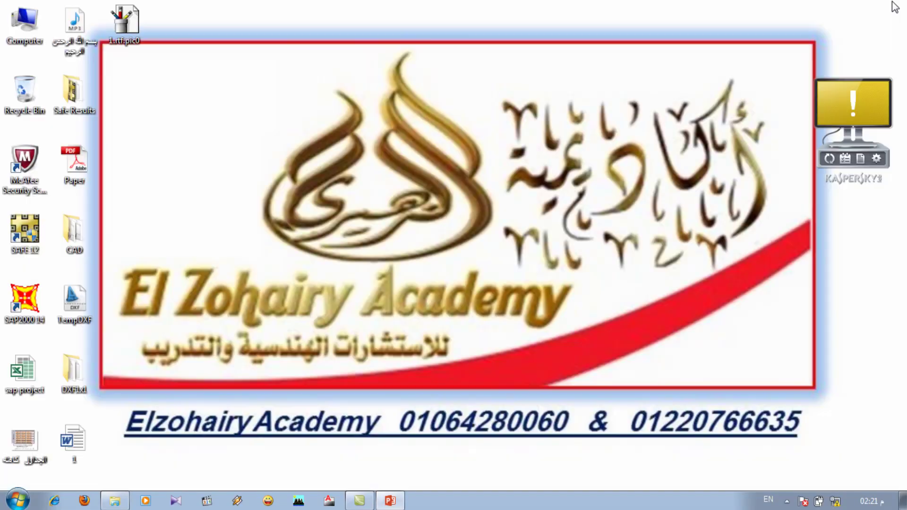
left_click(896, 7)
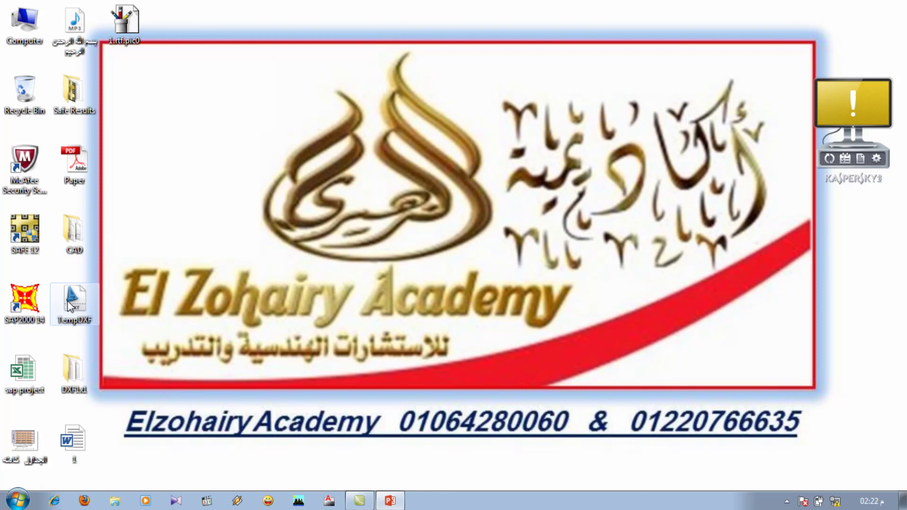
right_click(270, 197)
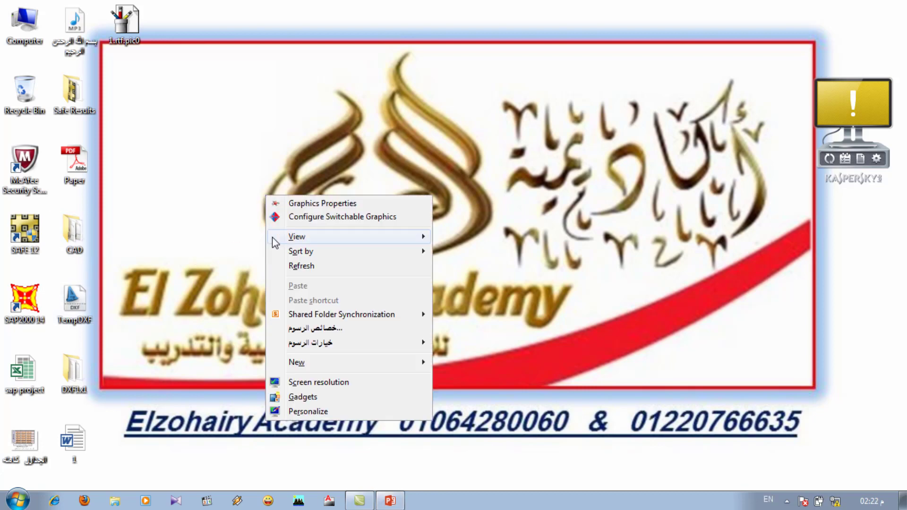
left_click(303, 266)
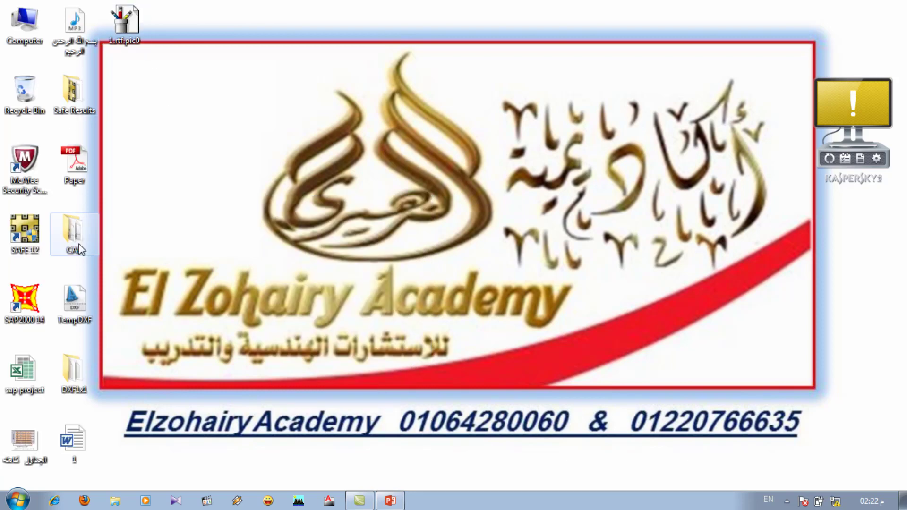